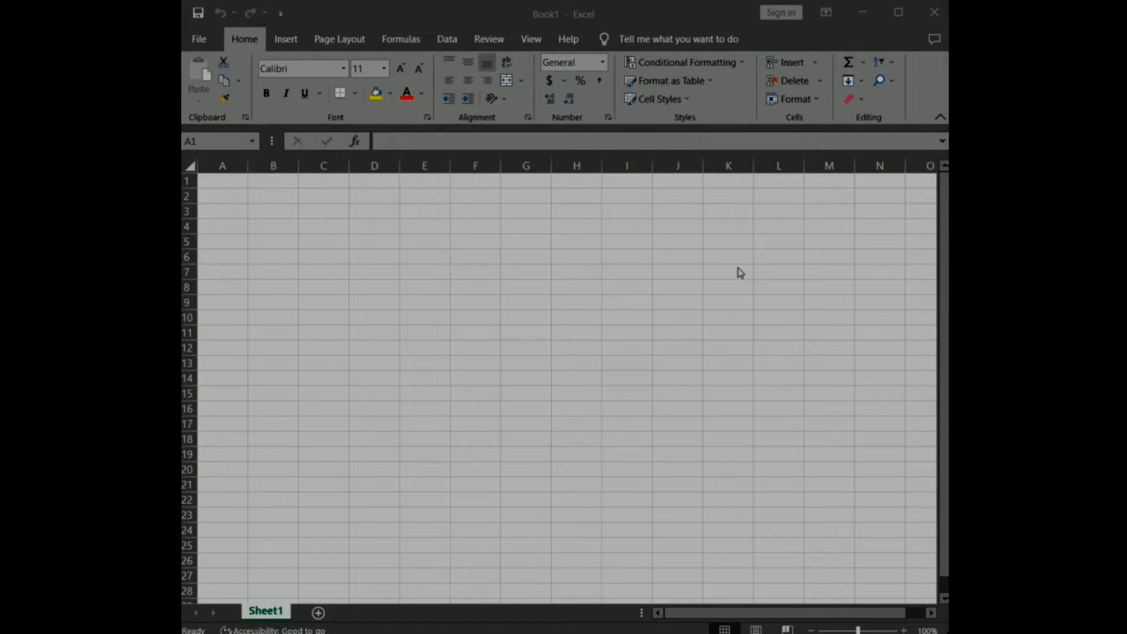
Open the Format Cells dialog for cell D5.
left_click(320, 222)
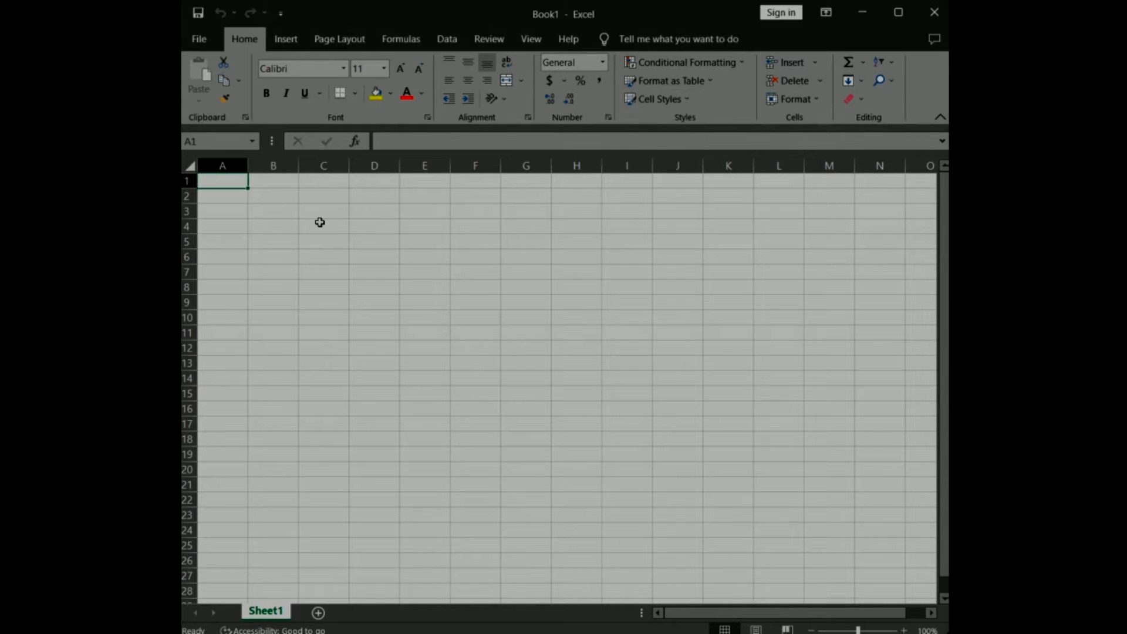
left_click(319, 223)
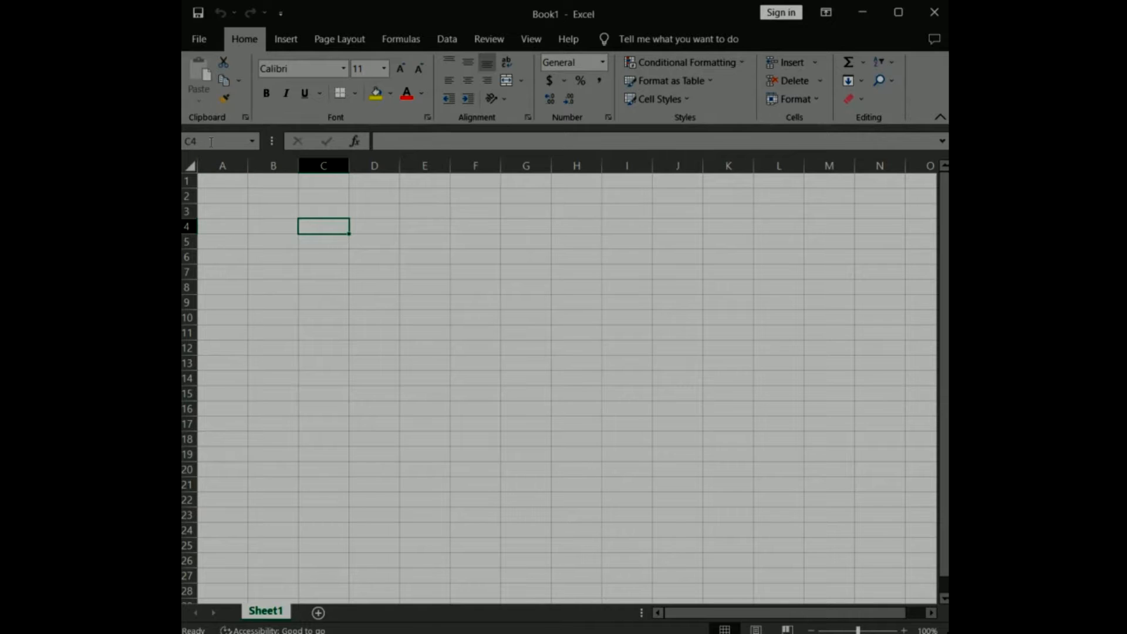
left_click(372, 238)
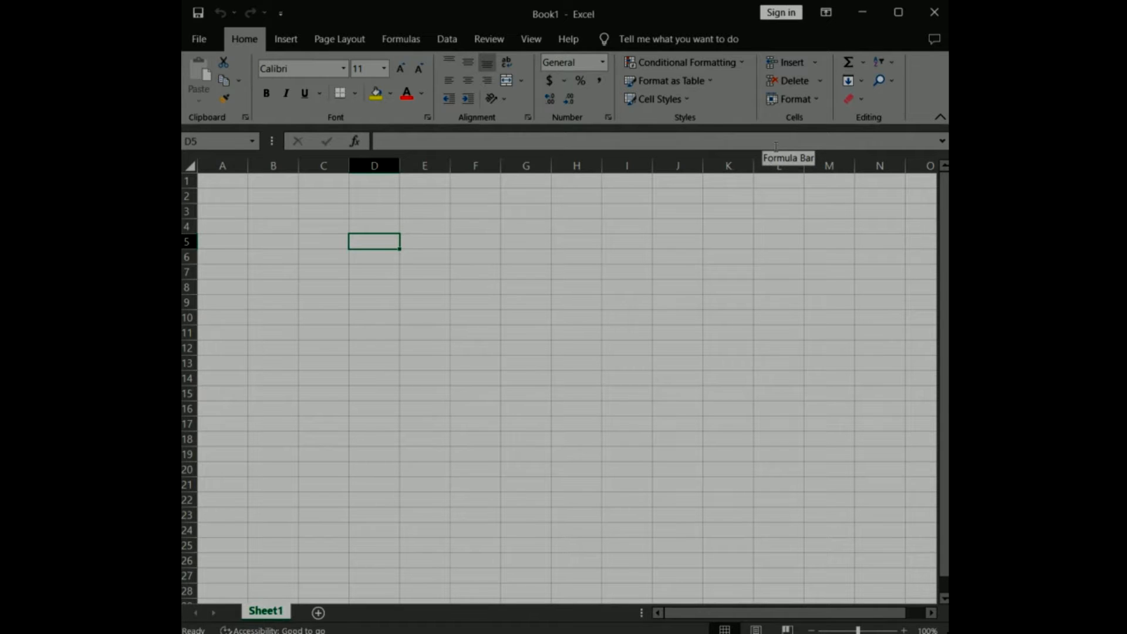
left_click(812, 105)
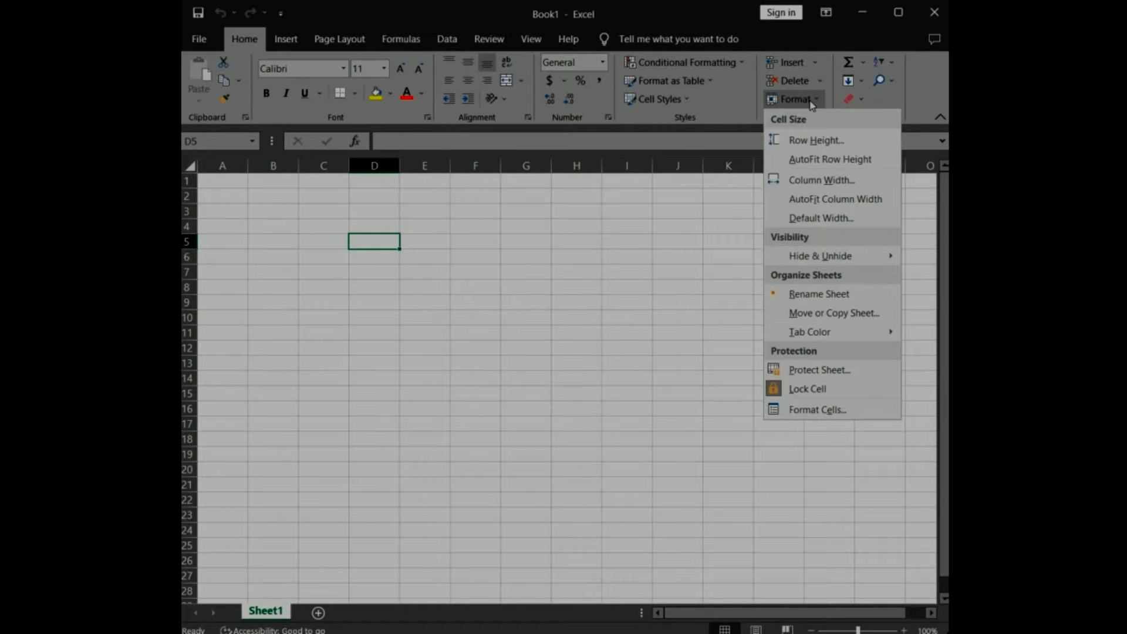
left_click(813, 414)
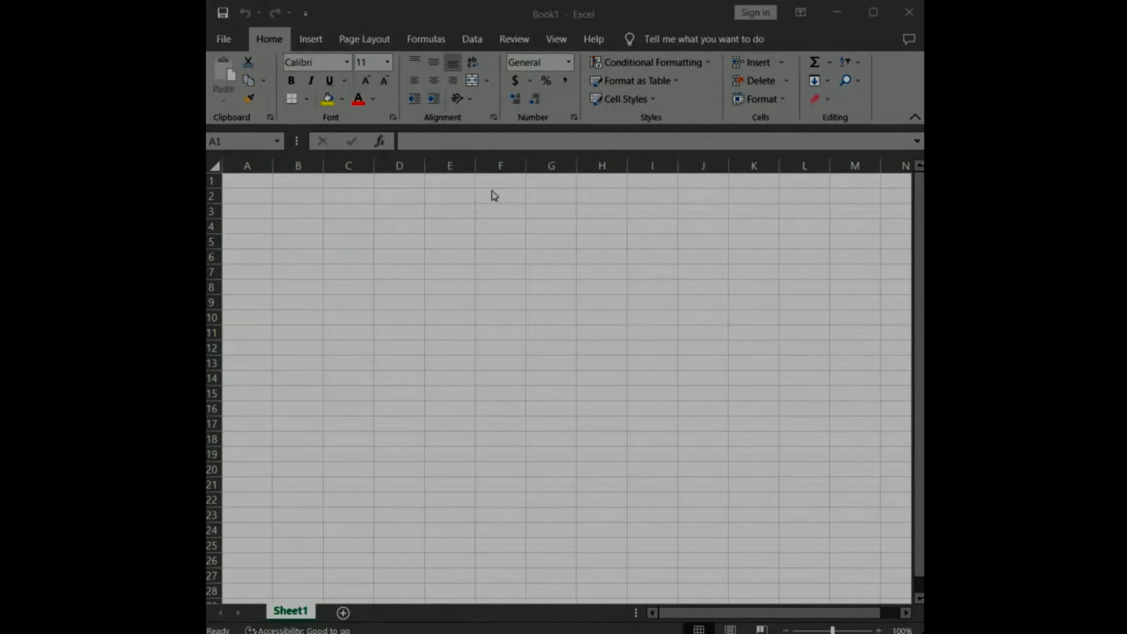
View the number format categories available for cell D6, leaving the dialog without applying a format.
left_click(390, 258)
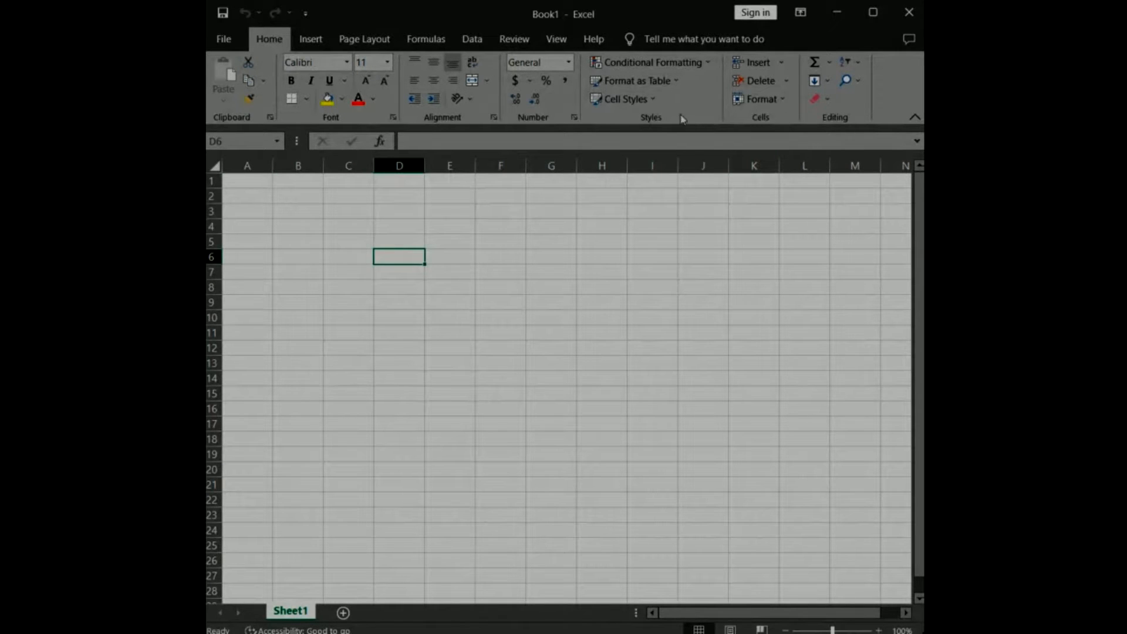
left_click(763, 98)
left_click(784, 410)
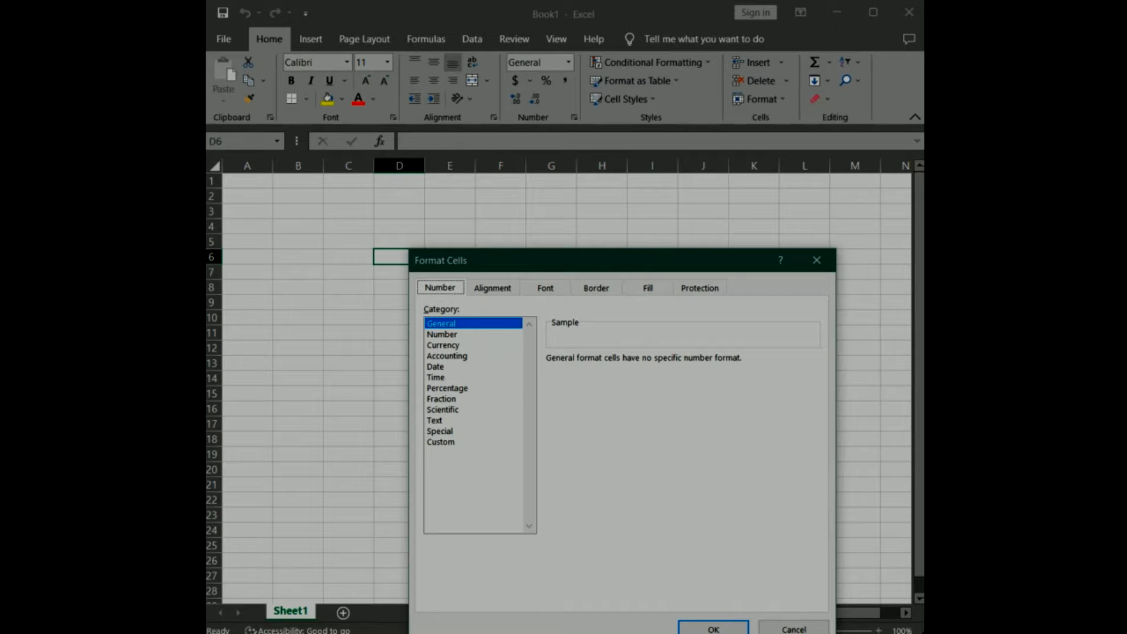
left_click(779, 627)
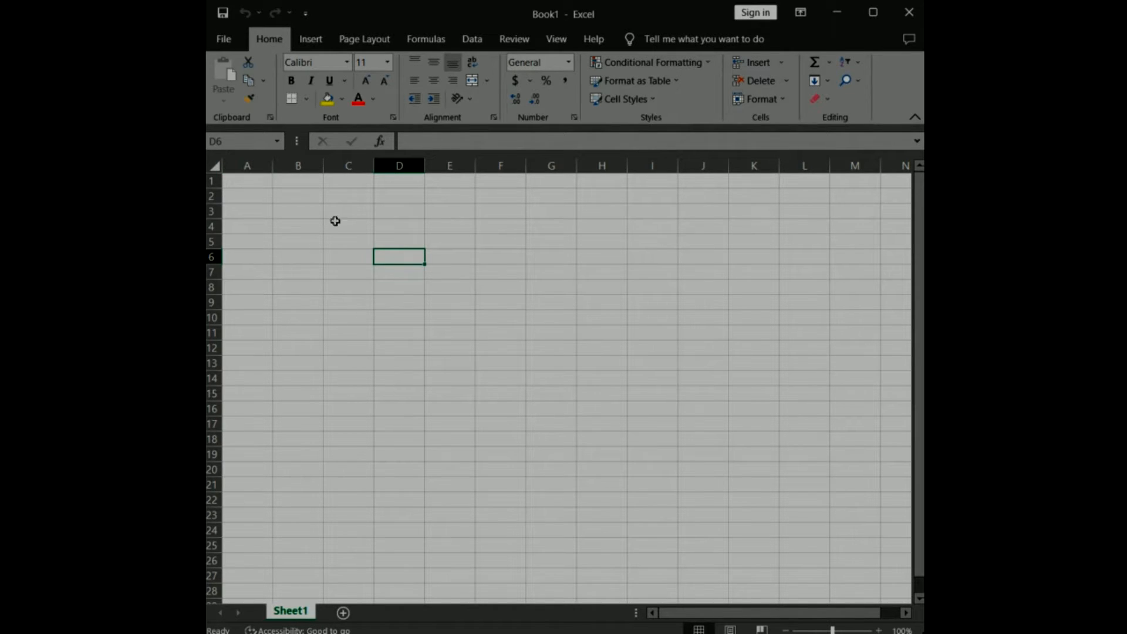
Enter 21 in cell E6 and 20 in cell F6.
left_click(450, 256)
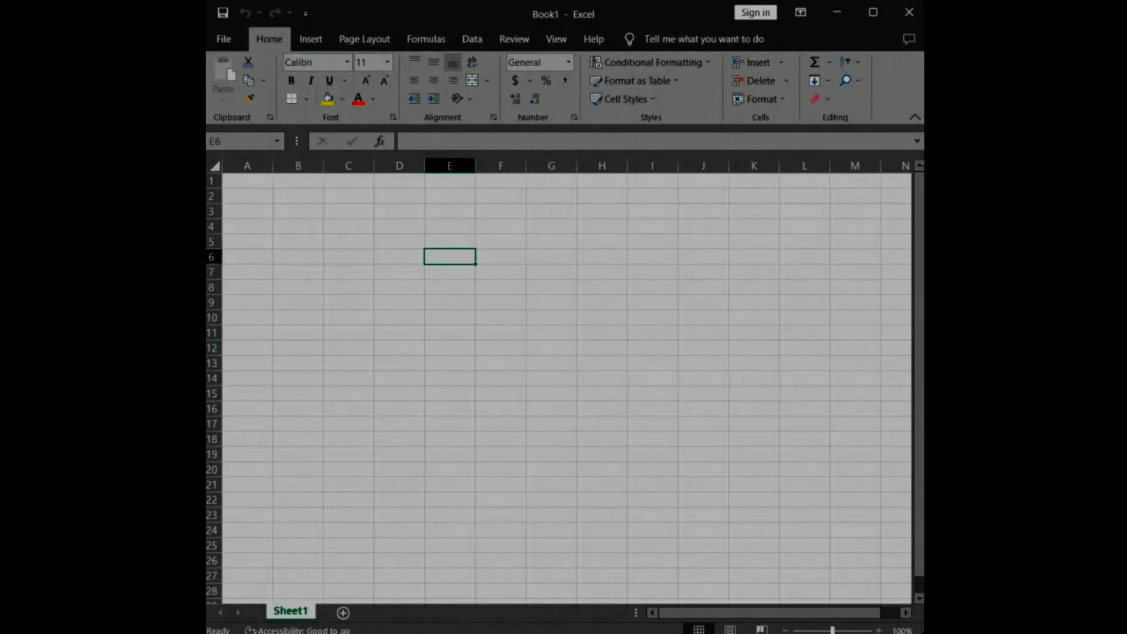
type("21")
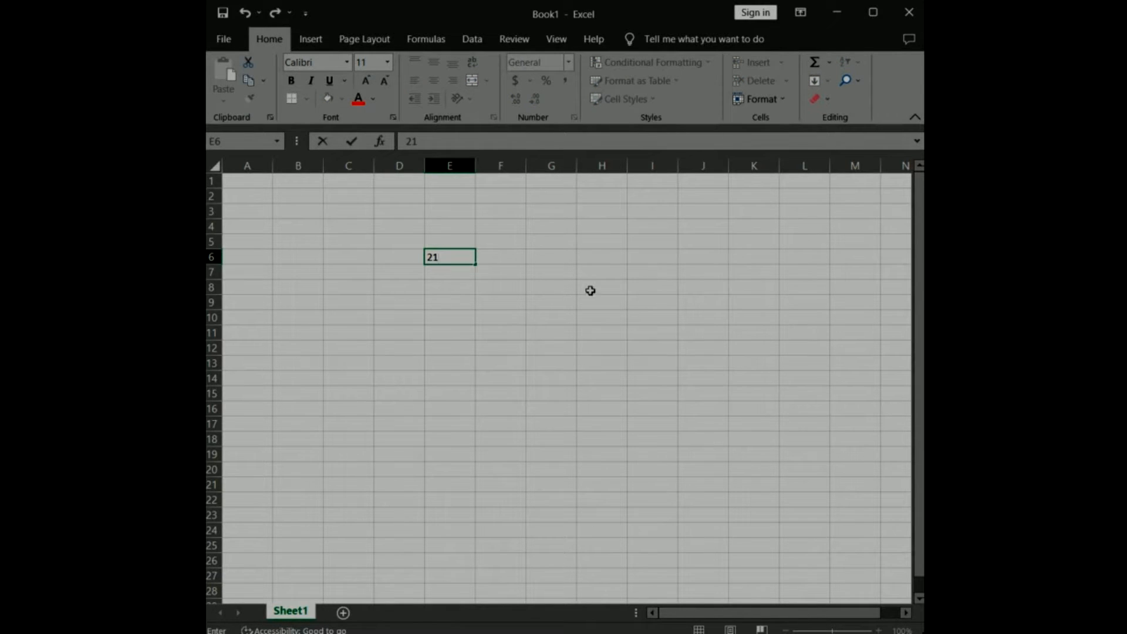
left_click(500, 262)
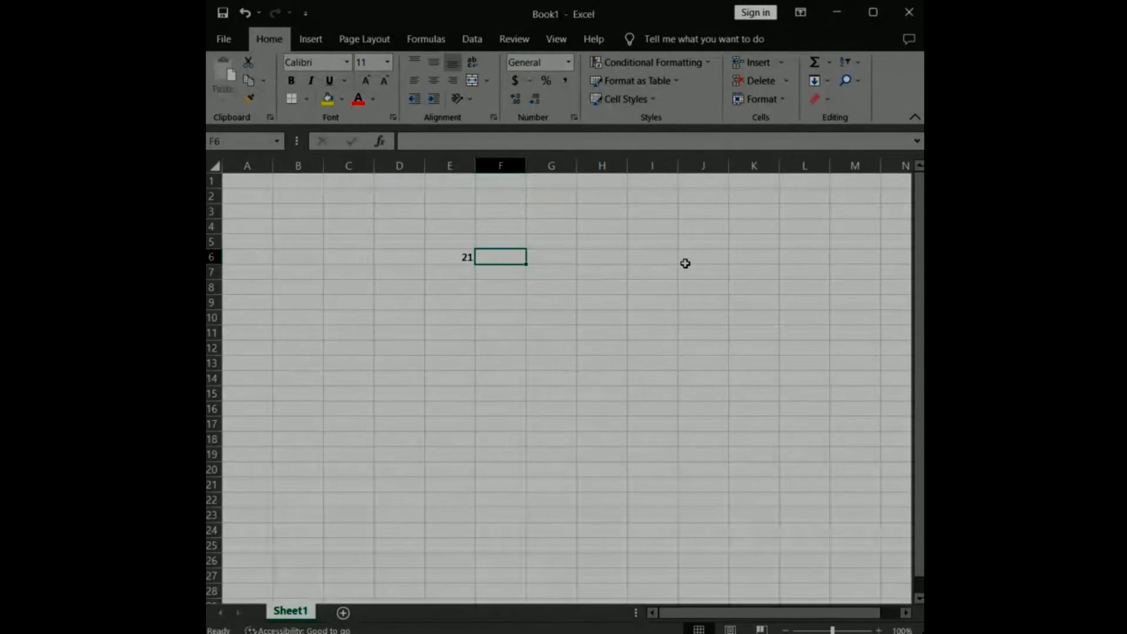
type("20")
key("Left")
key("Left")
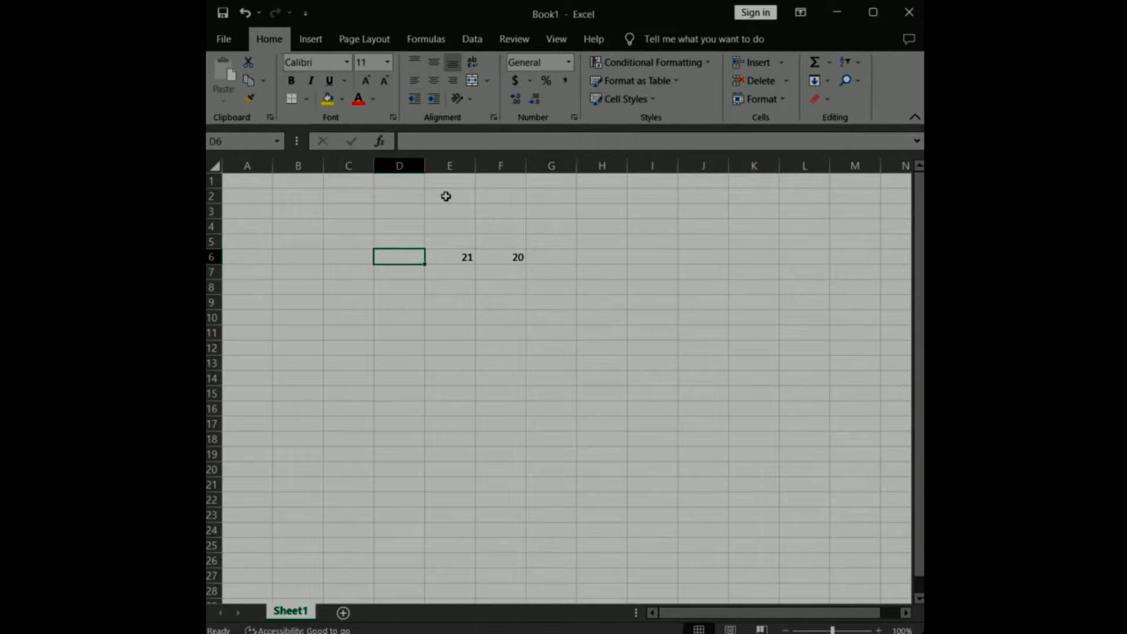
Enter the formula =E6-F6 in cell D6 to subtract the second number from the first.
left_click(446, 141)
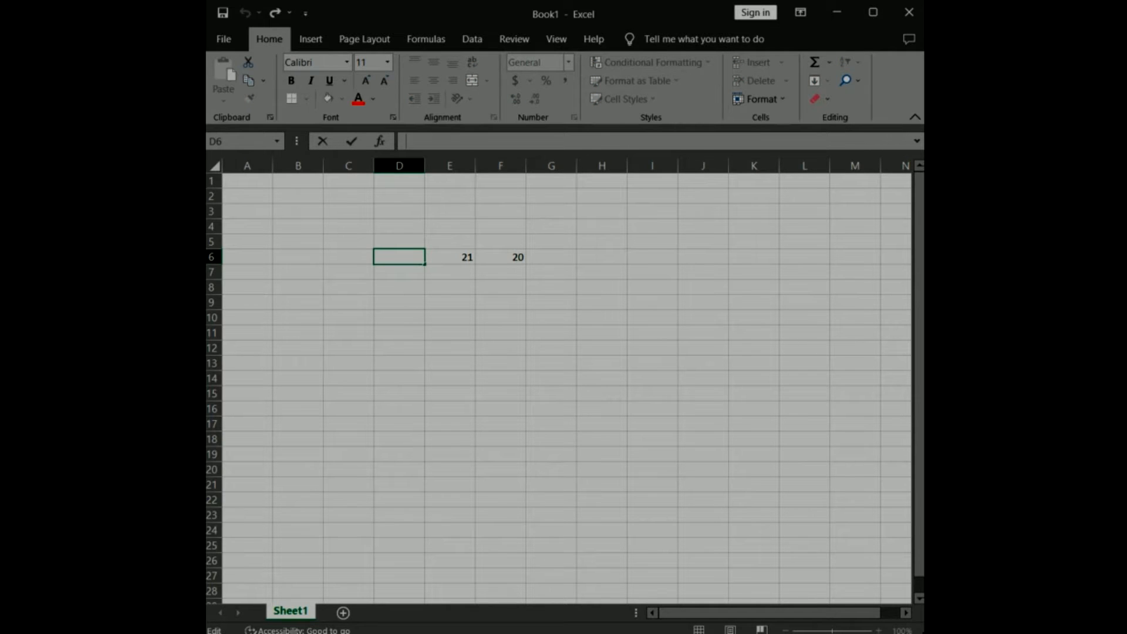
type("=")
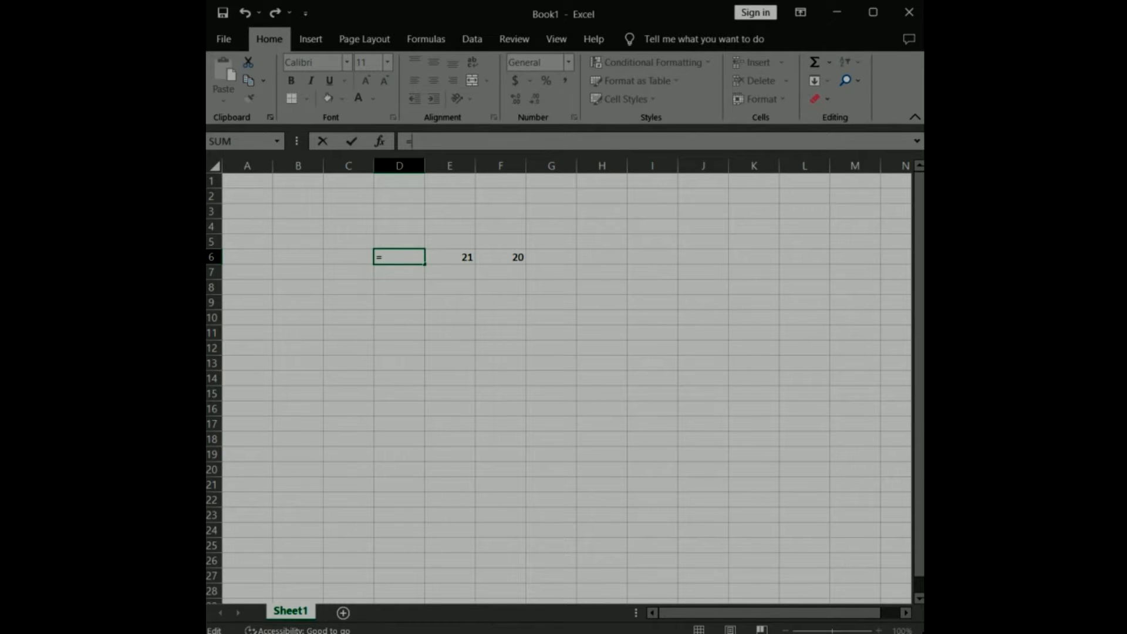
type("E6-F6")
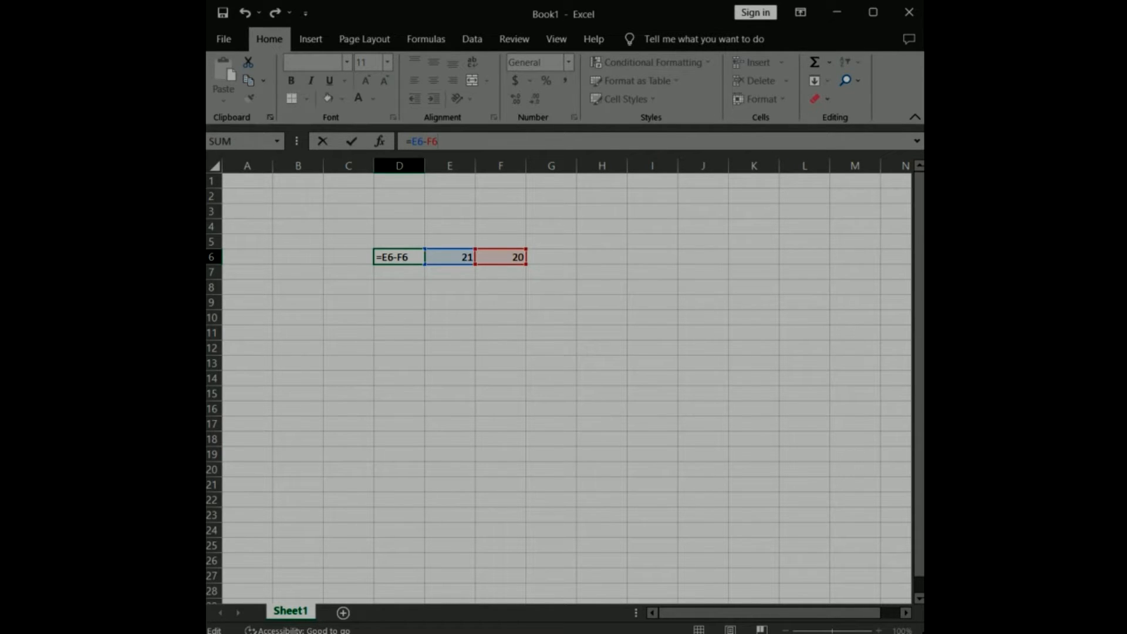
left_click(350, 142)
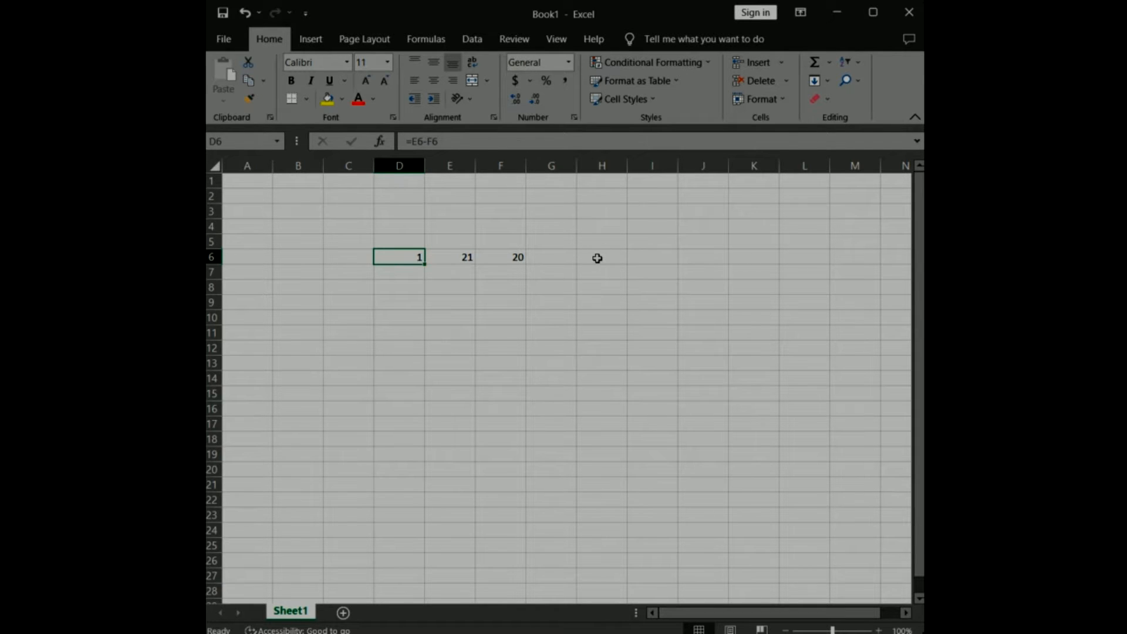
mouse_move(596, 258)
left_mouse_down()
mouse_move(798, 264)
mouse_move(571, 256)
mouse_move(586, 256)
left_mouse_up()
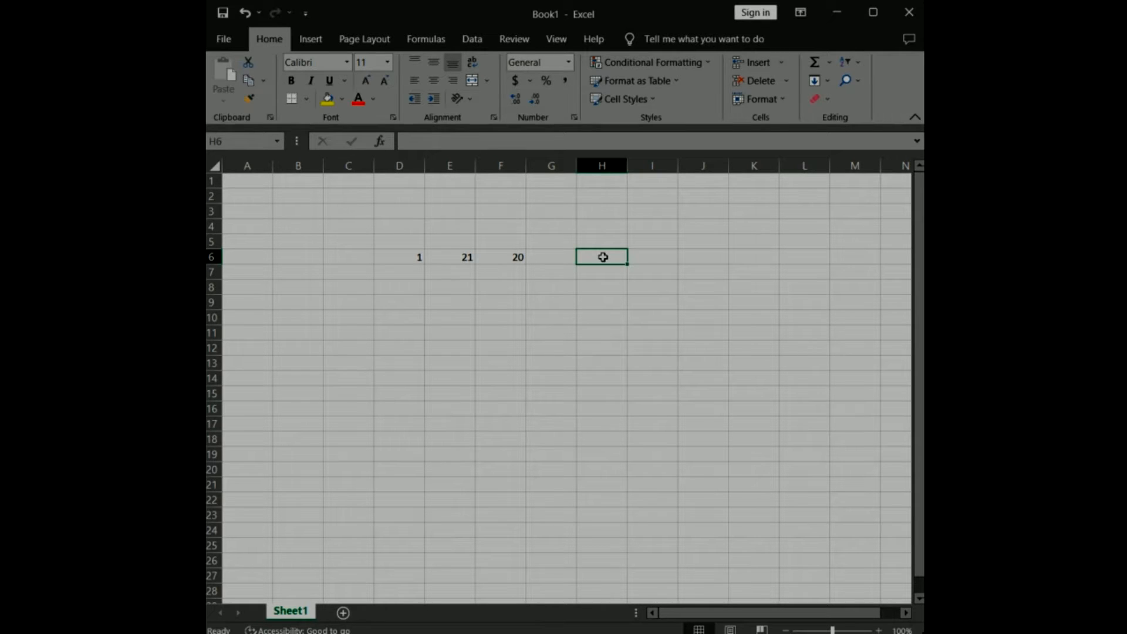
left_click_drag(608, 254, 802, 359)
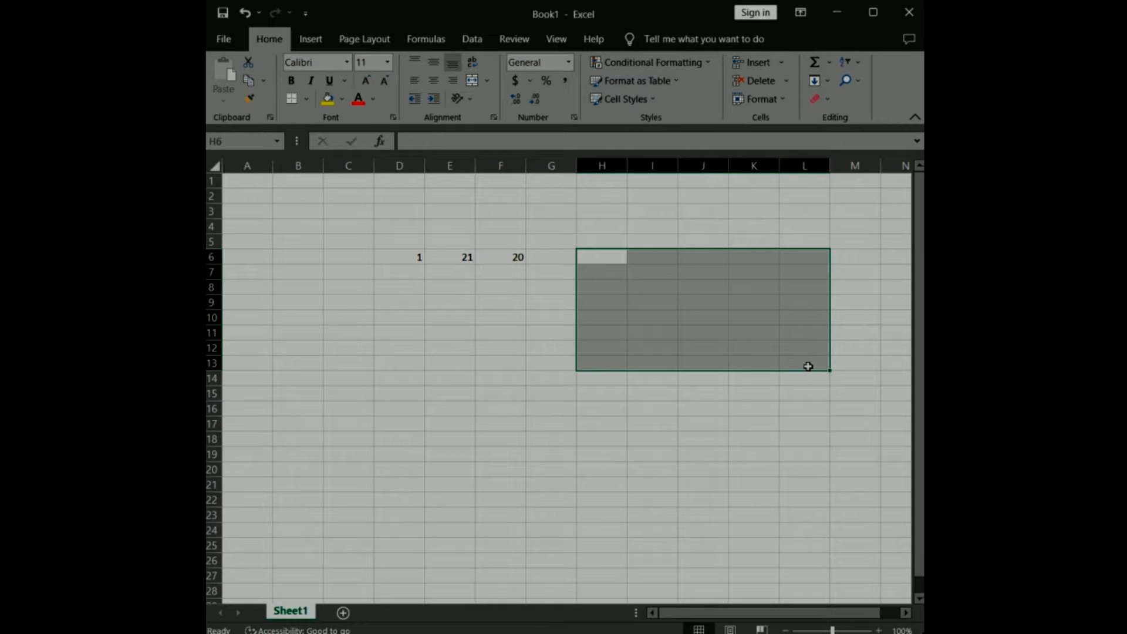
left_click(752, 198)
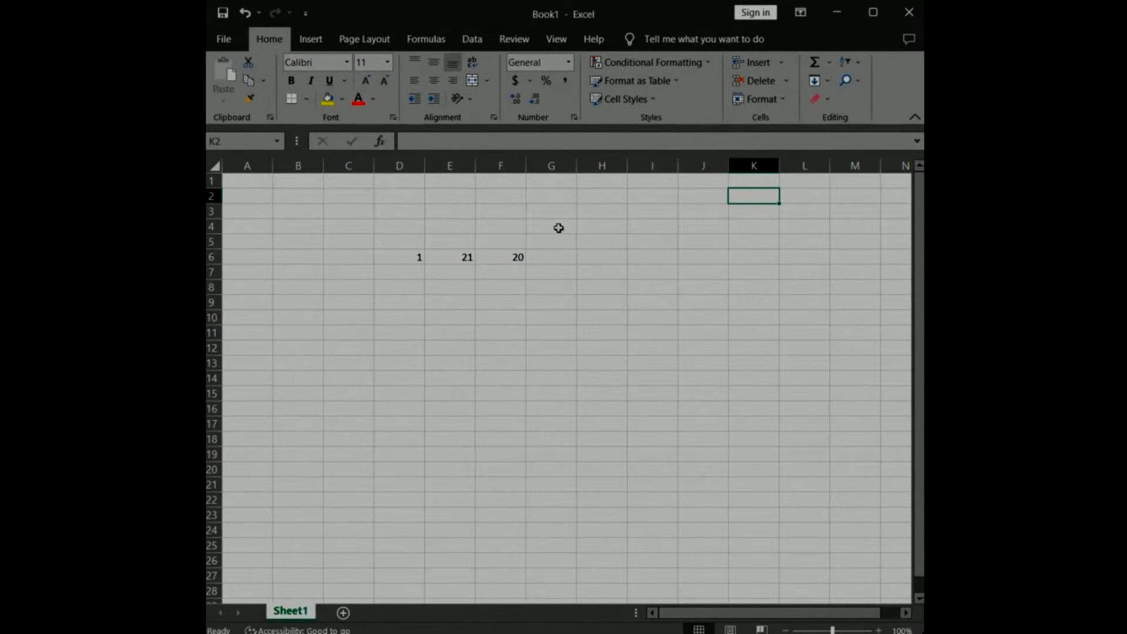
left_click_drag(601, 241, 787, 352)
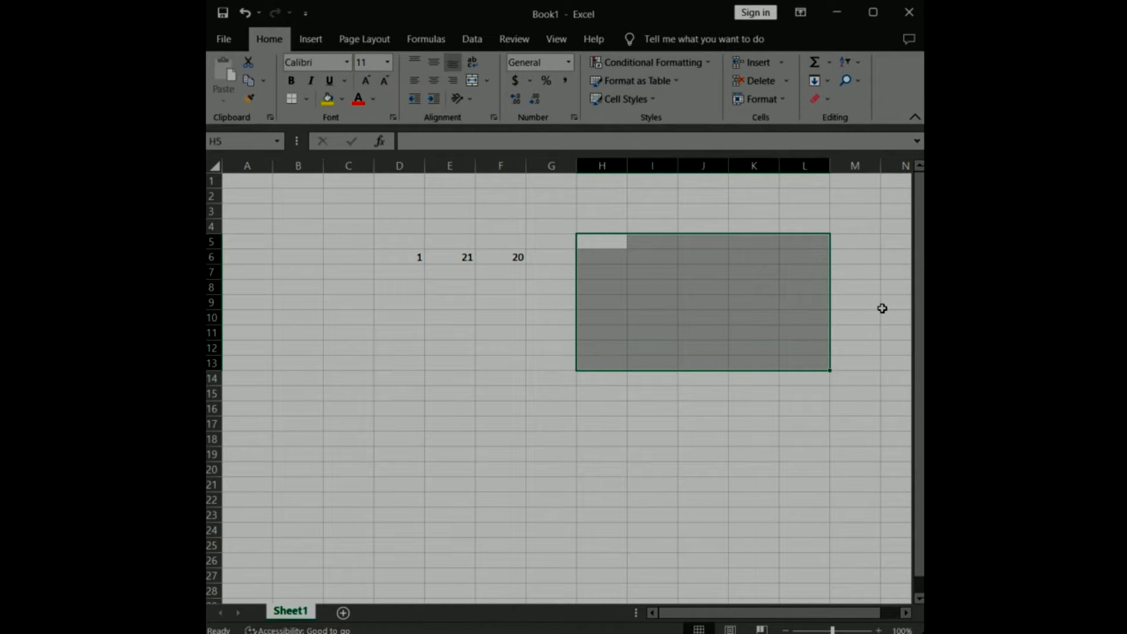
left_click(601, 408)
Fill cells H6 to K6 with the values 1, 2, 3 and 6.
left_click(604, 254)
type("1")
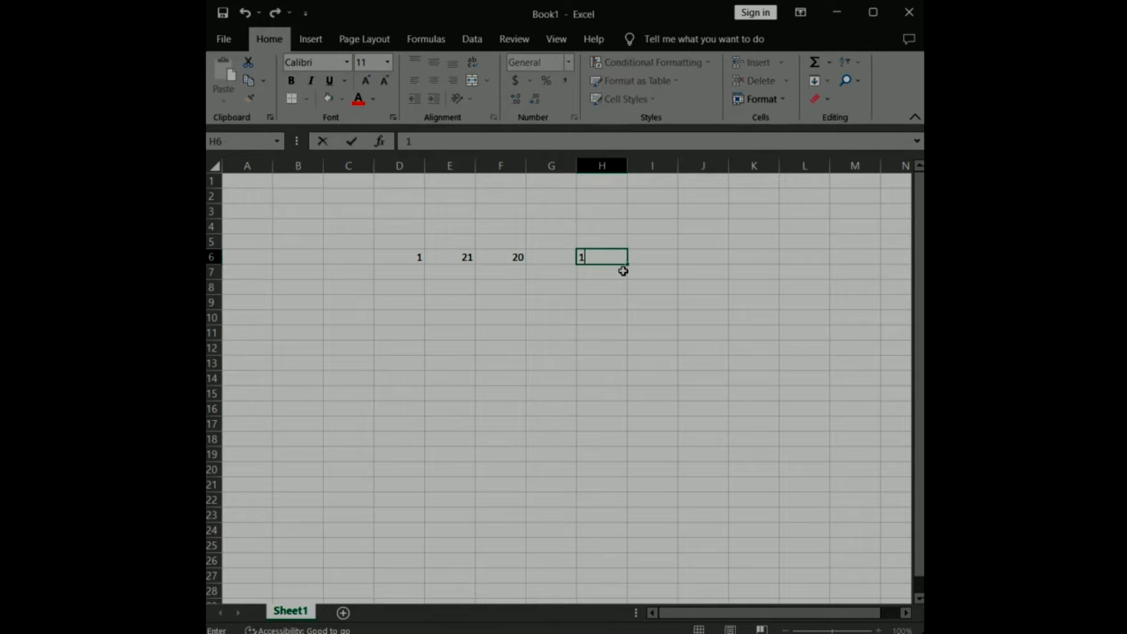
left_click(651, 256)
type("2")
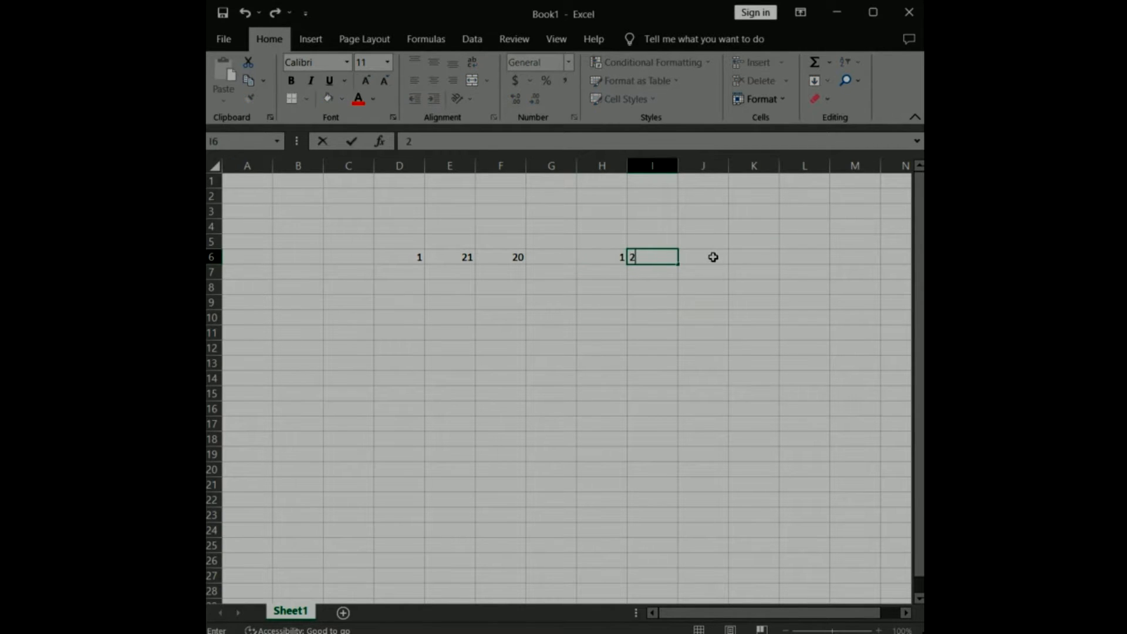
left_click(711, 256)
type("3")
left_click(765, 254)
type("6")
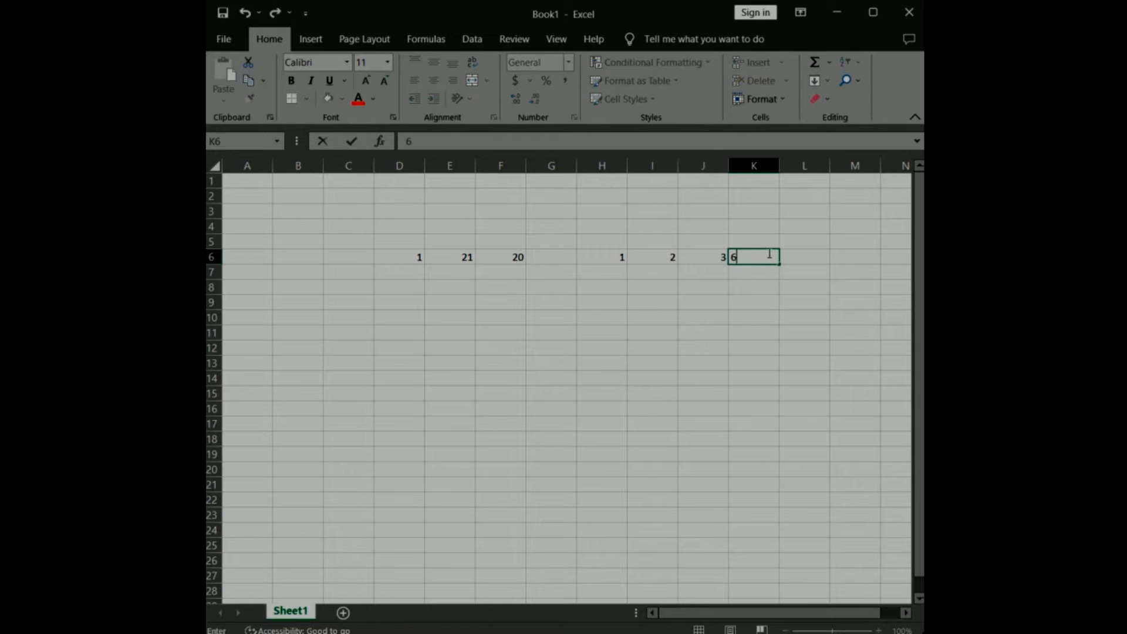
Fill cells H7 to K7 with the values 2, 1, 5 and 9.
left_click(623, 274)
type("2")
left_click(659, 272)
type("1")
left_click(711, 274)
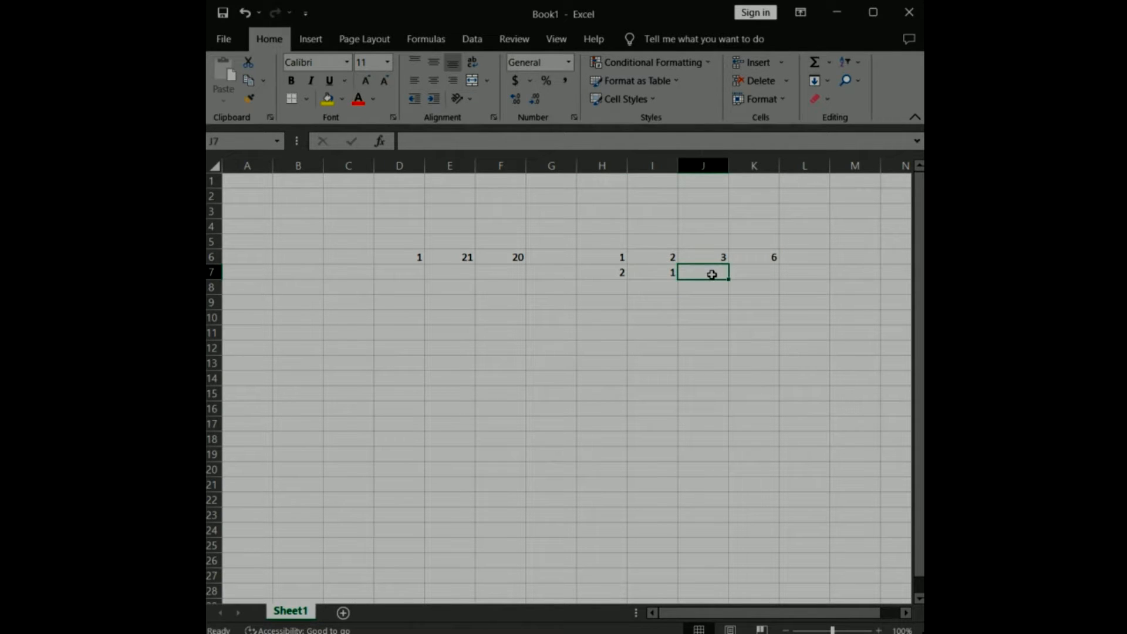
type("5")
left_click(765, 274)
type("9")
Fill cells H8 to K8 with the values 12, 3, 3 and 2.
left_click(613, 287)
type("12")
left_click(657, 287)
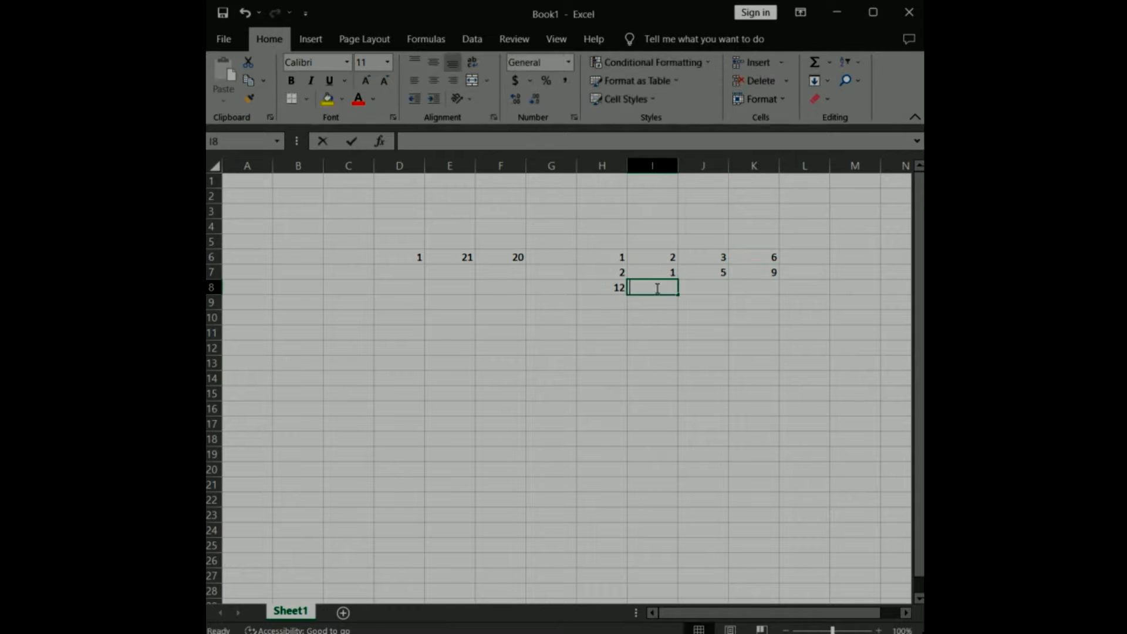
type("3")
left_click(721, 287)
type("3")
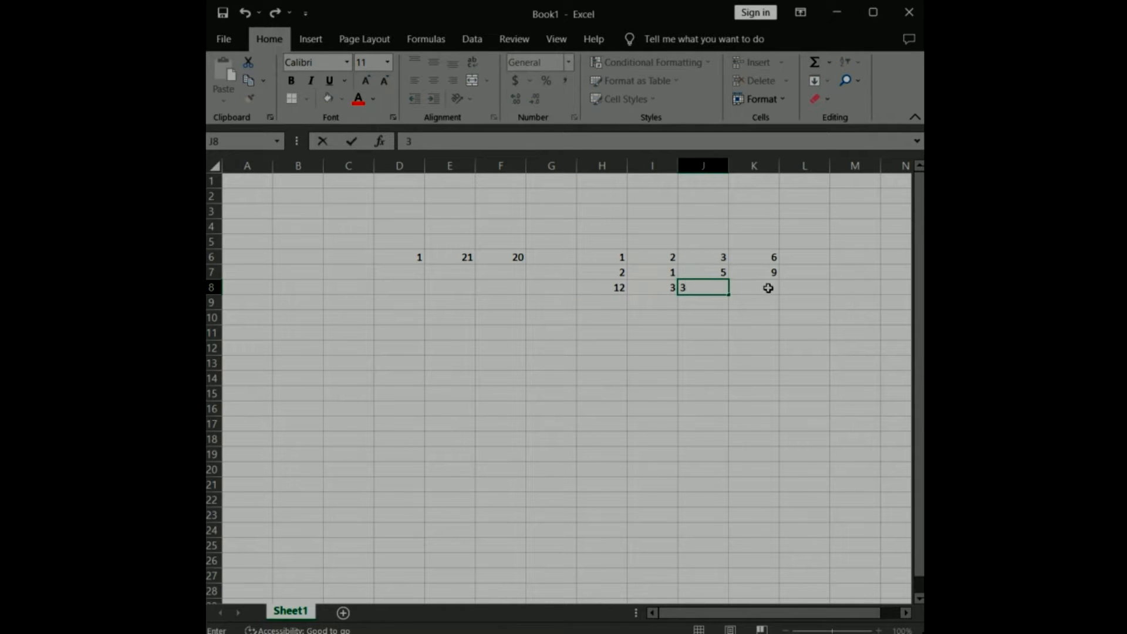
left_click(762, 287)
type("2")
left_click(824, 334)
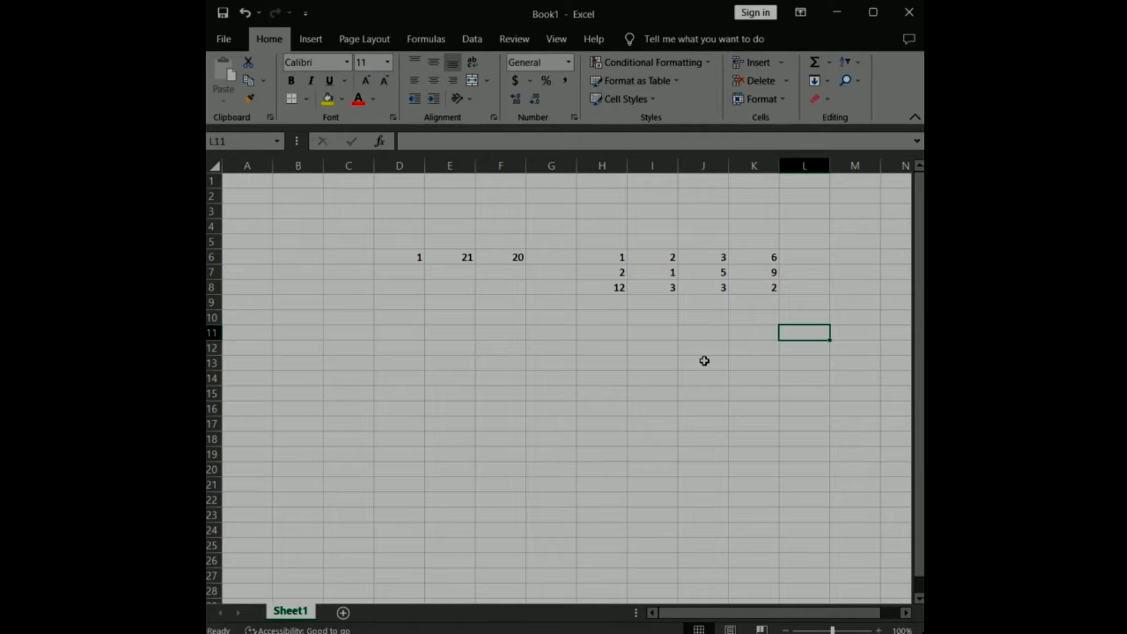
Apply All Borders to the number table in H6:K8.
left_click_drag(600, 254, 741, 281)
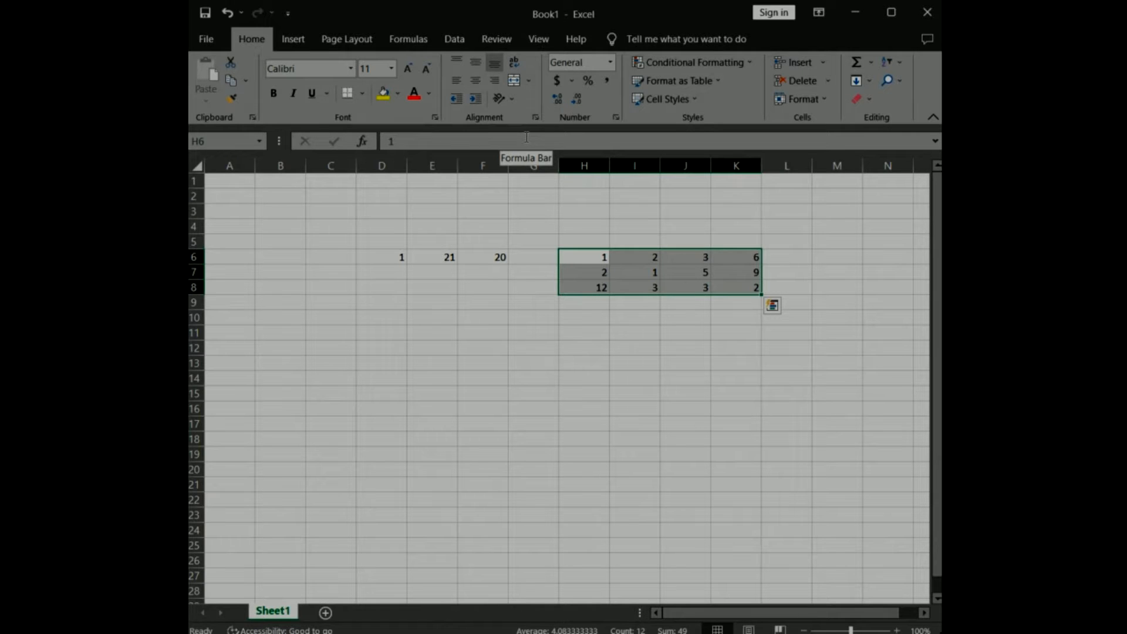
left_click(363, 96)
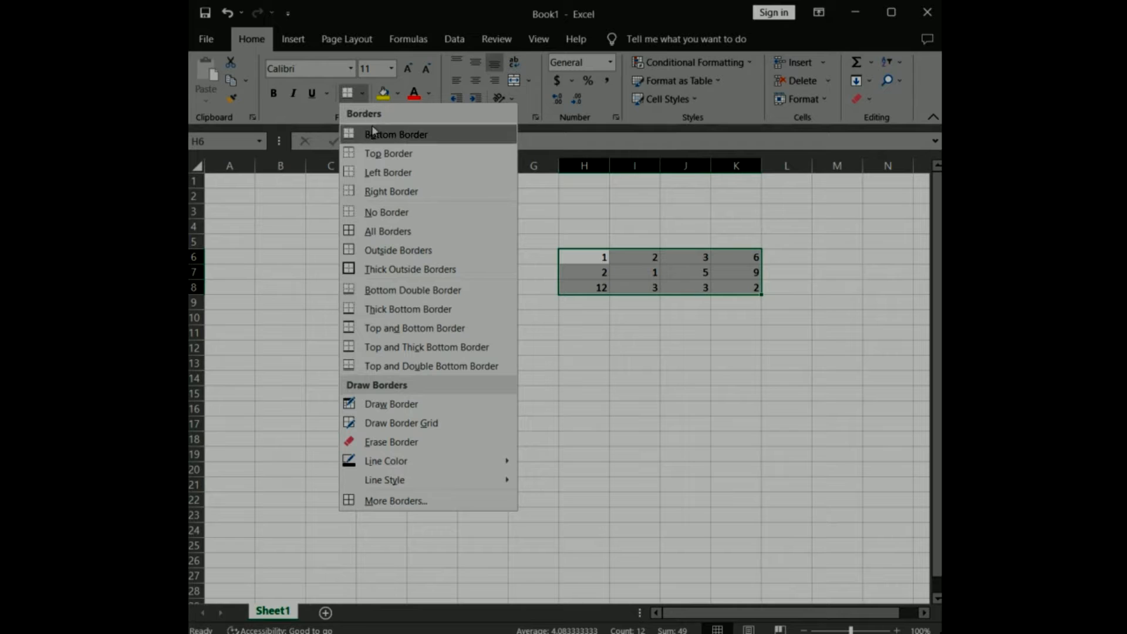
left_click(397, 235)
left_click(768, 378)
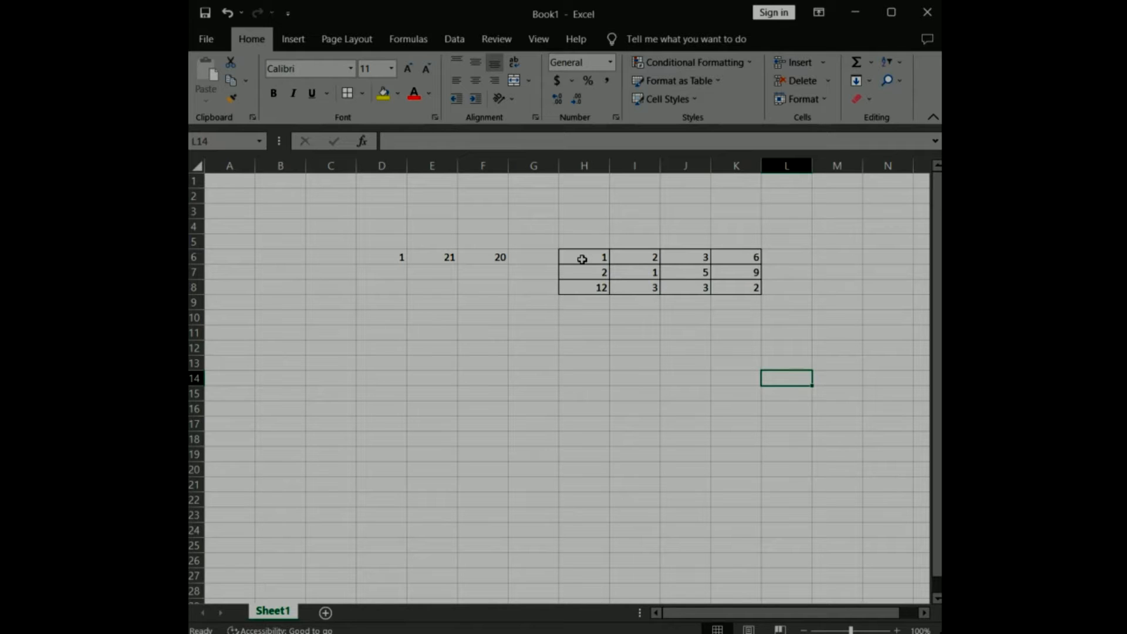
Shade the bordered table H6:K8 with a medium gold theme fill color.
left_click_drag(581, 259, 725, 290)
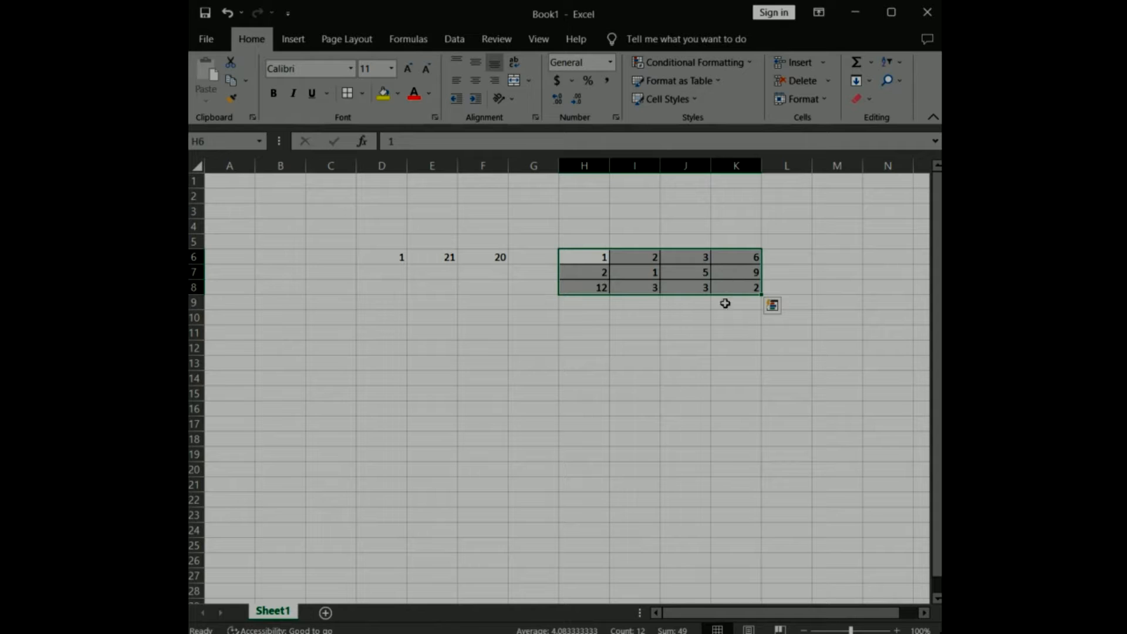
left_click(398, 93)
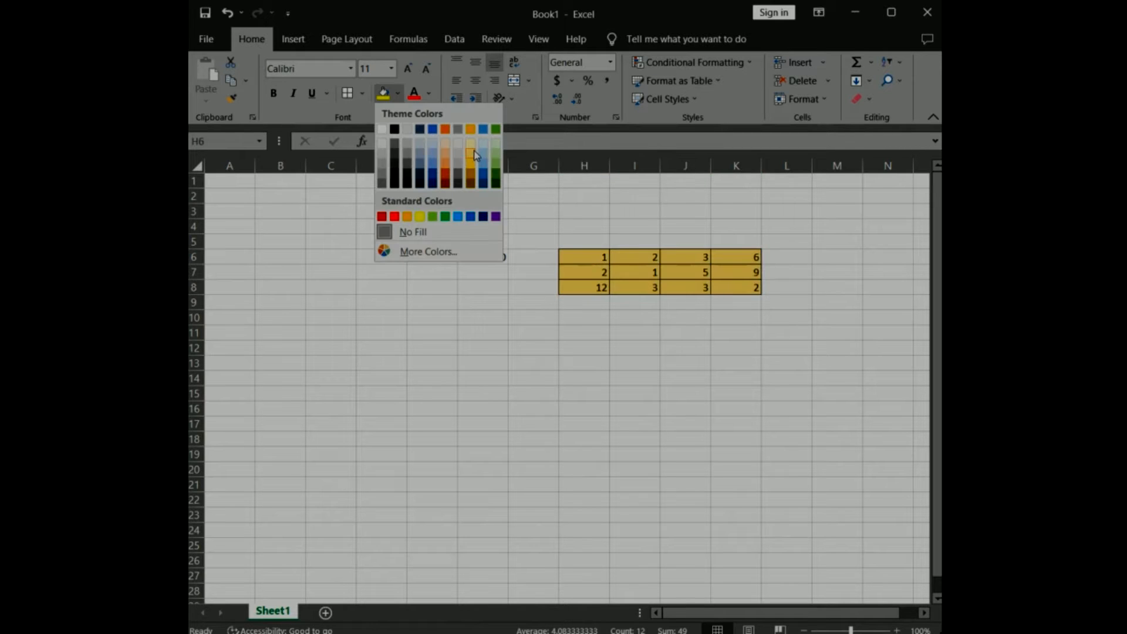
left_click(473, 152)
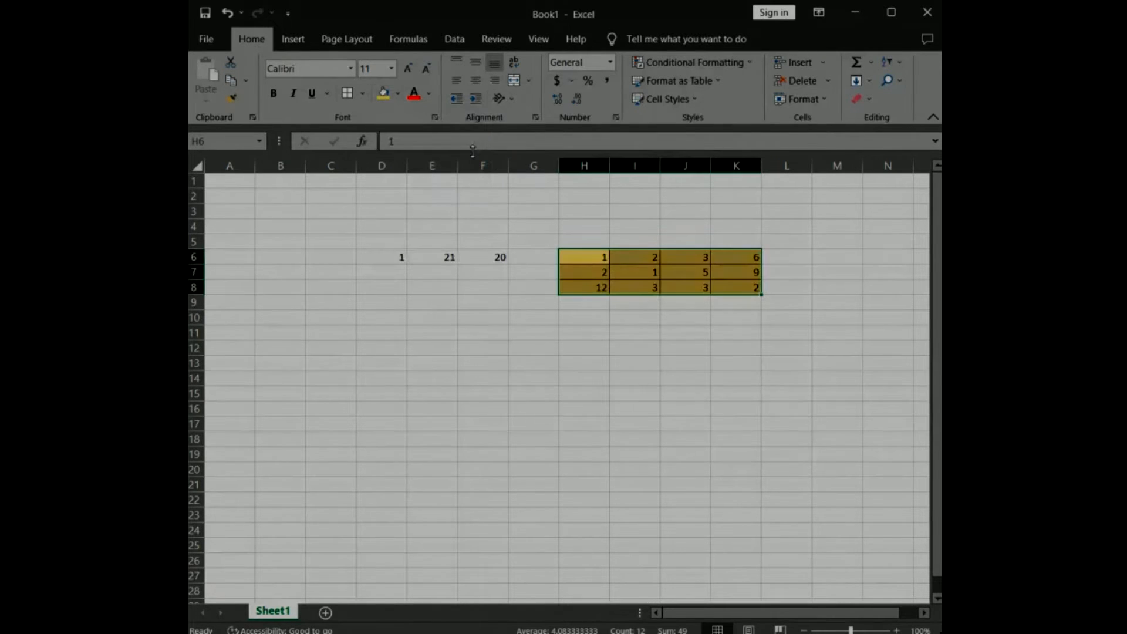
left_click(869, 287)
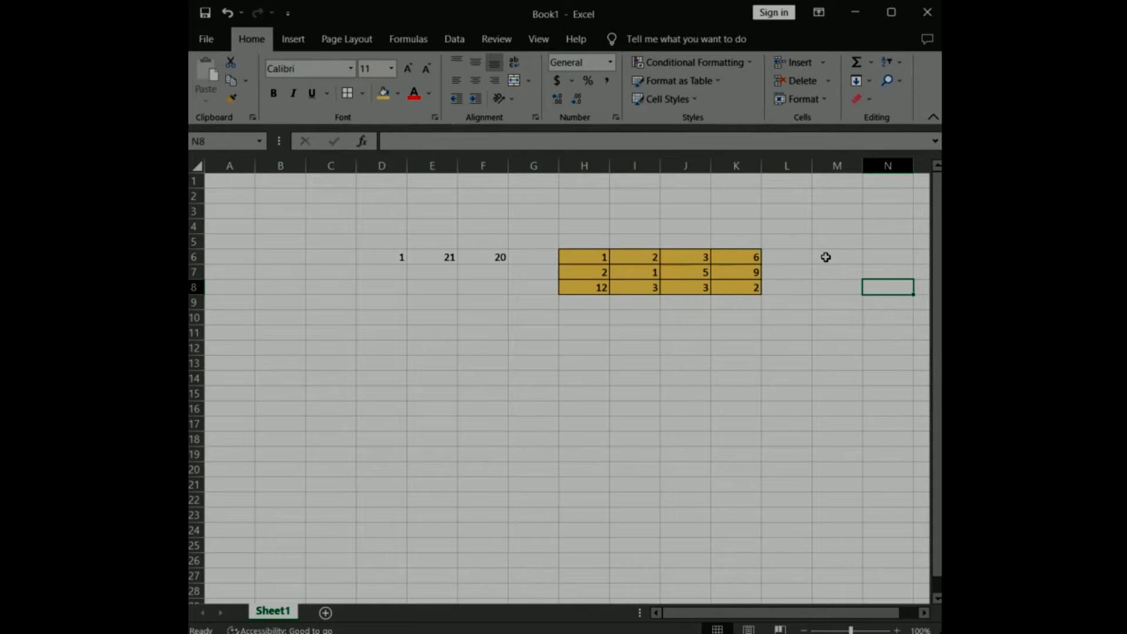
left_click(747, 306)
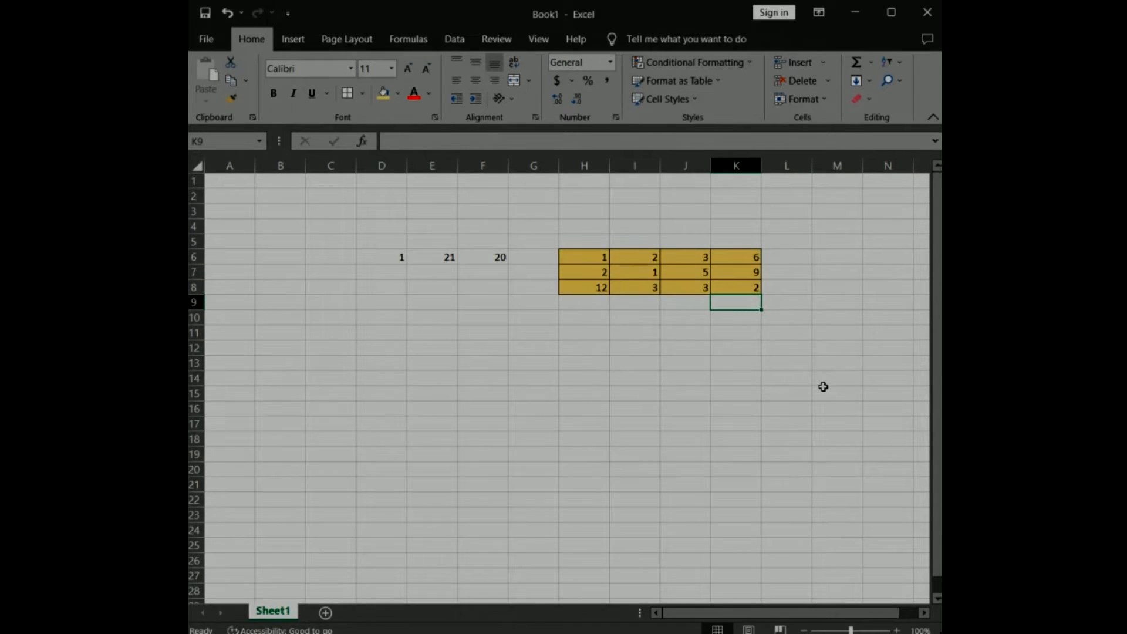
Enter the formula =SUM(H6:K6) in cell L6 to total the table's first row.
left_click(799, 257)
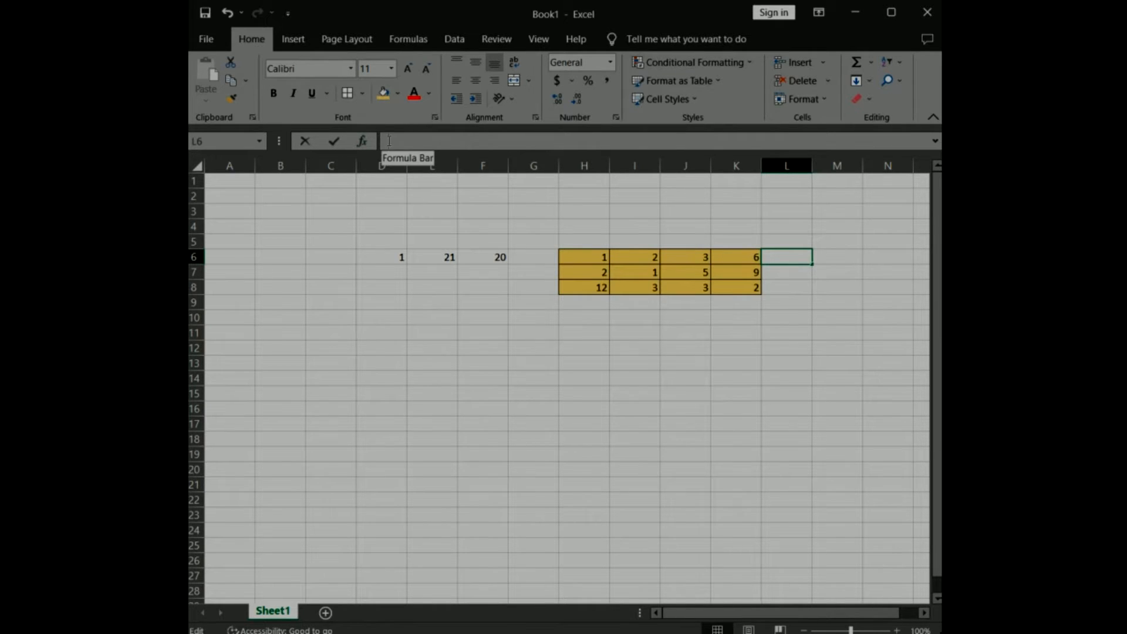
type("=")
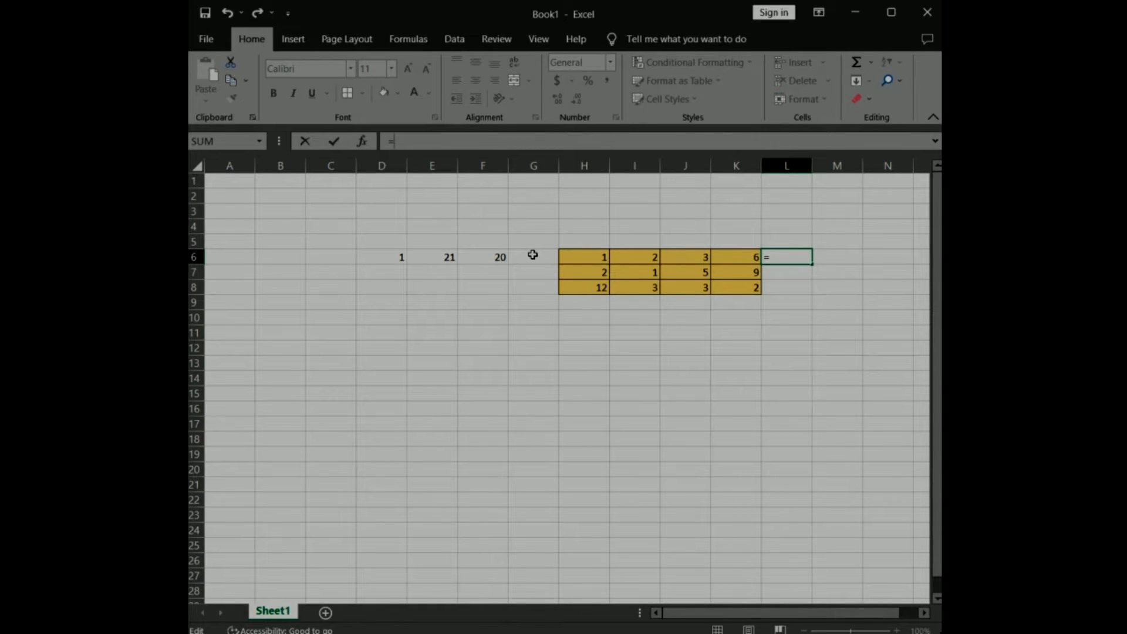
key("Left")
key("Left")
key("Left")
key("Left")
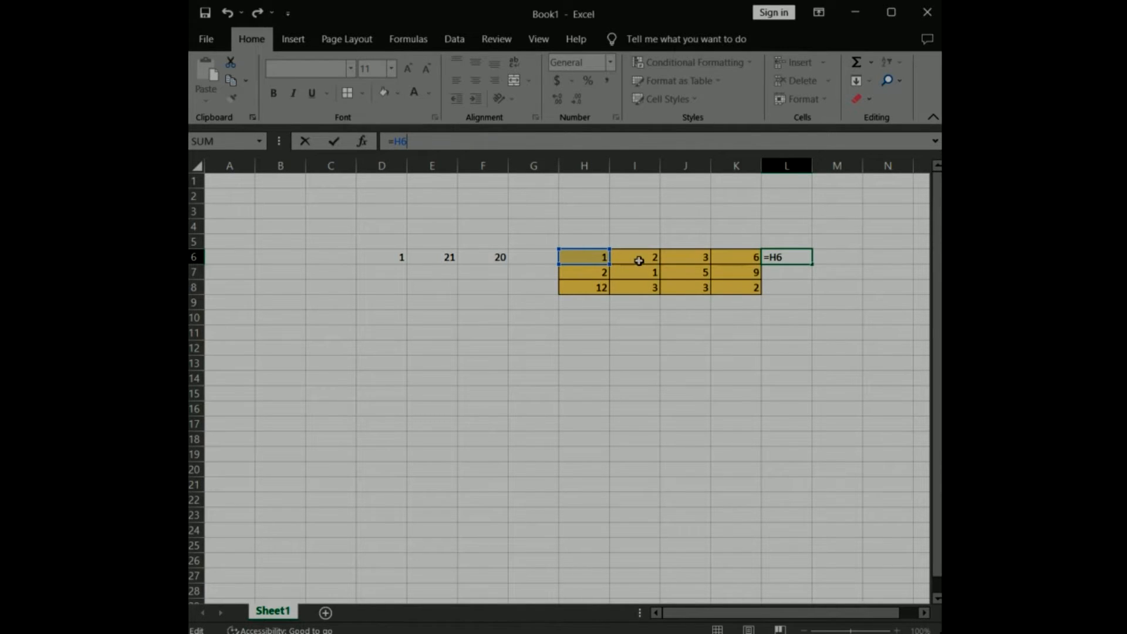
left_click(729, 256, "shift")
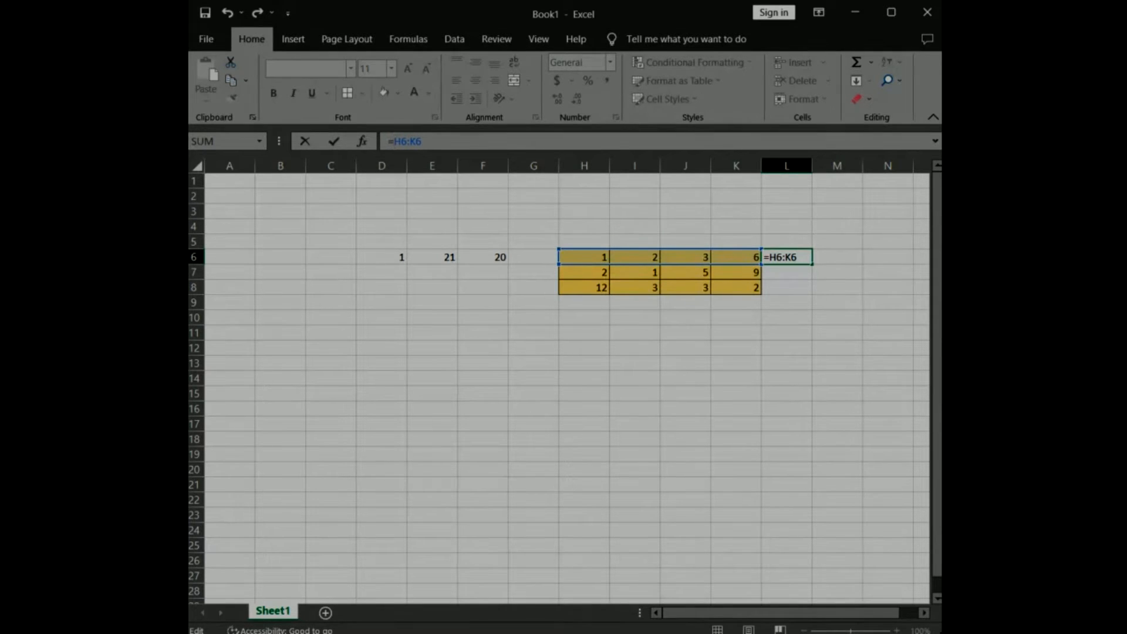
type("(")
type(")")
type("SUM")
left_click(332, 144)
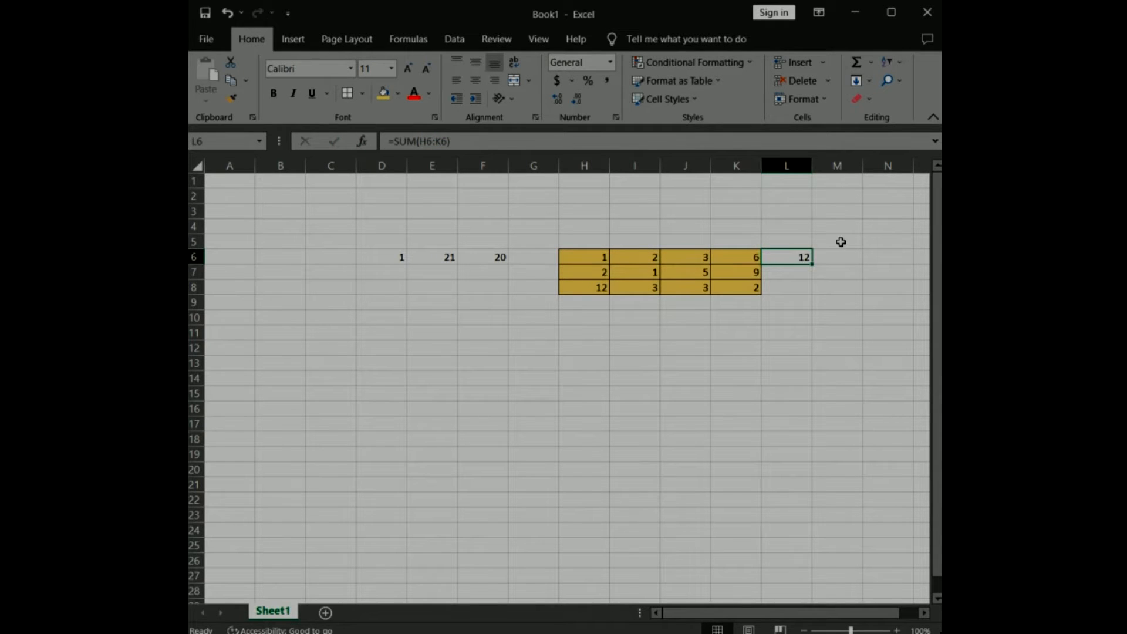
Enter the formula =SUM(H7:K7) in cell L7 to total the table's second row.
left_click(795, 272)
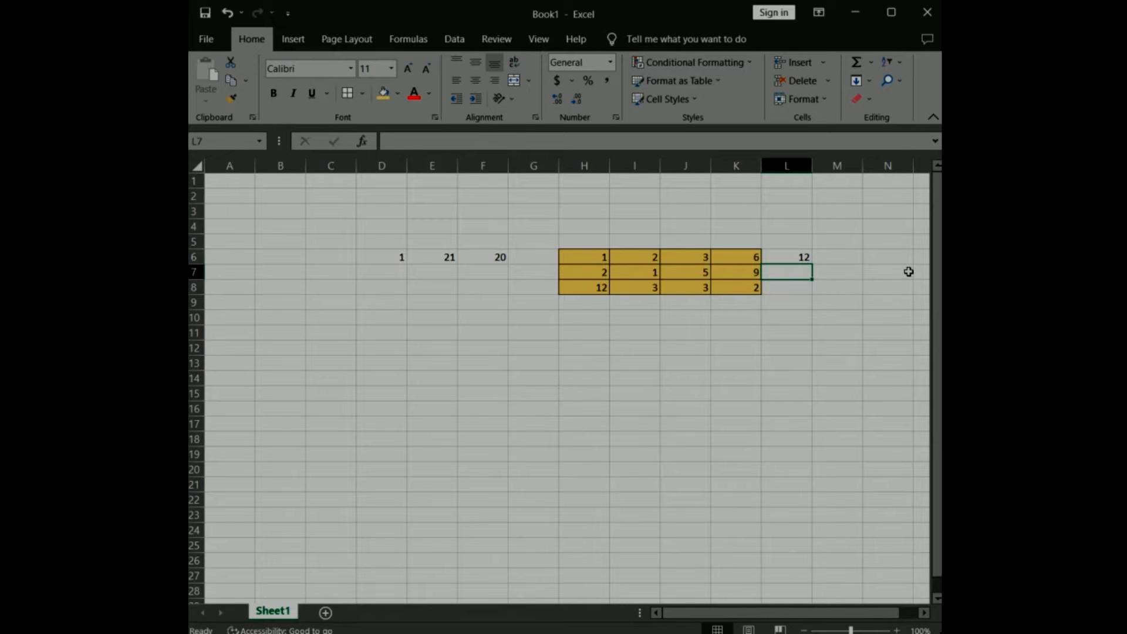
type("=")
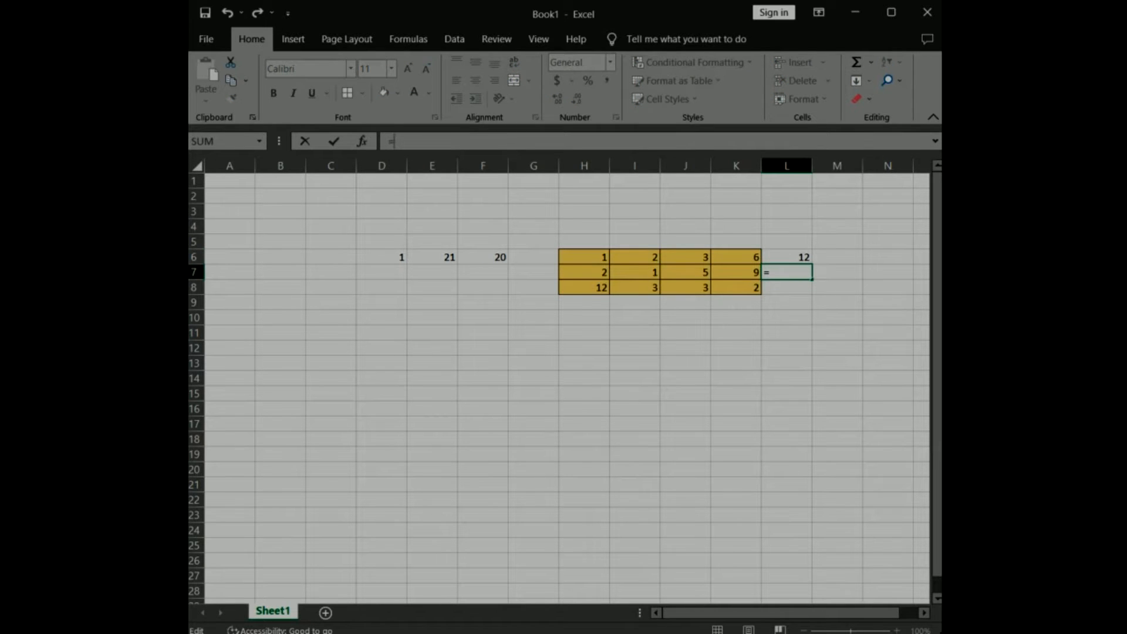
type("SUM(")
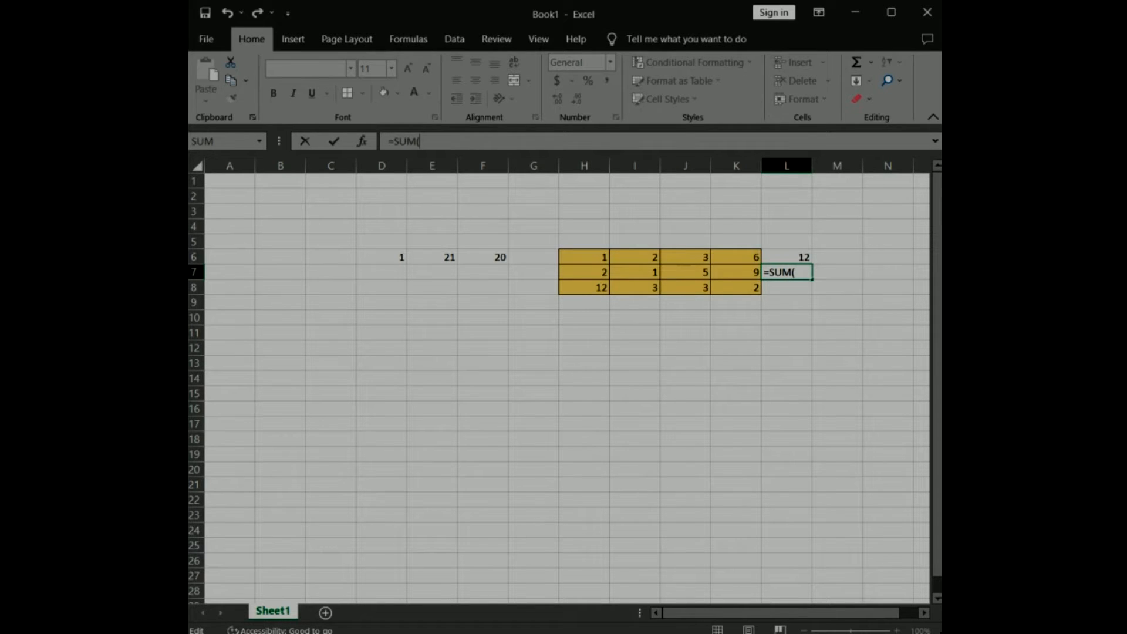
left_click(590, 272)
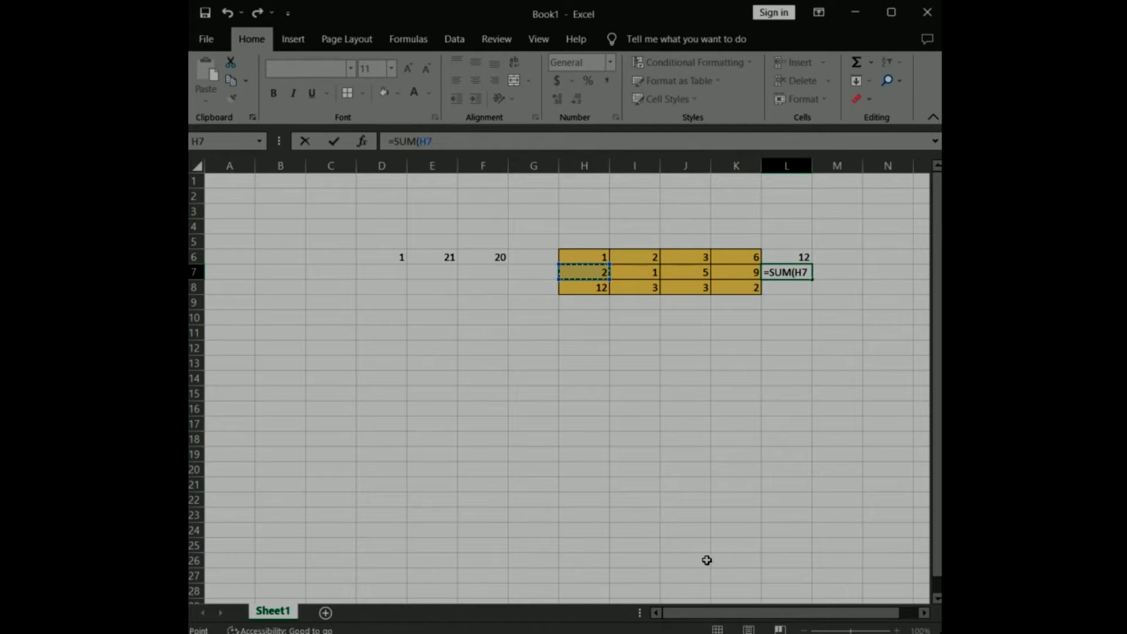
left_click(747, 273, "shift")
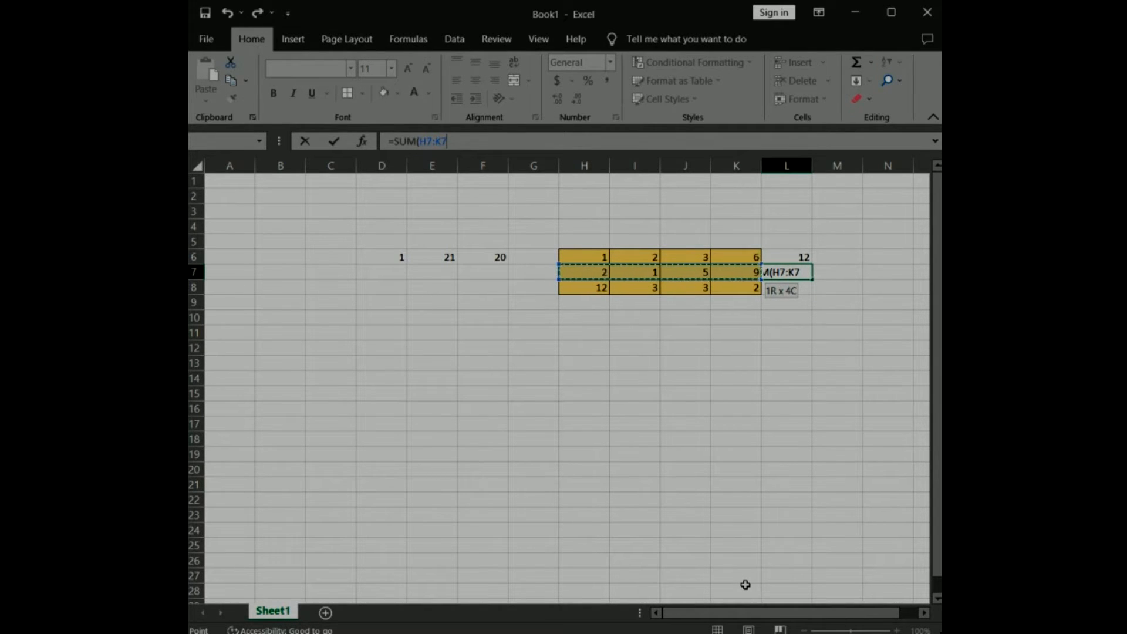
type(")")
left_click(334, 142)
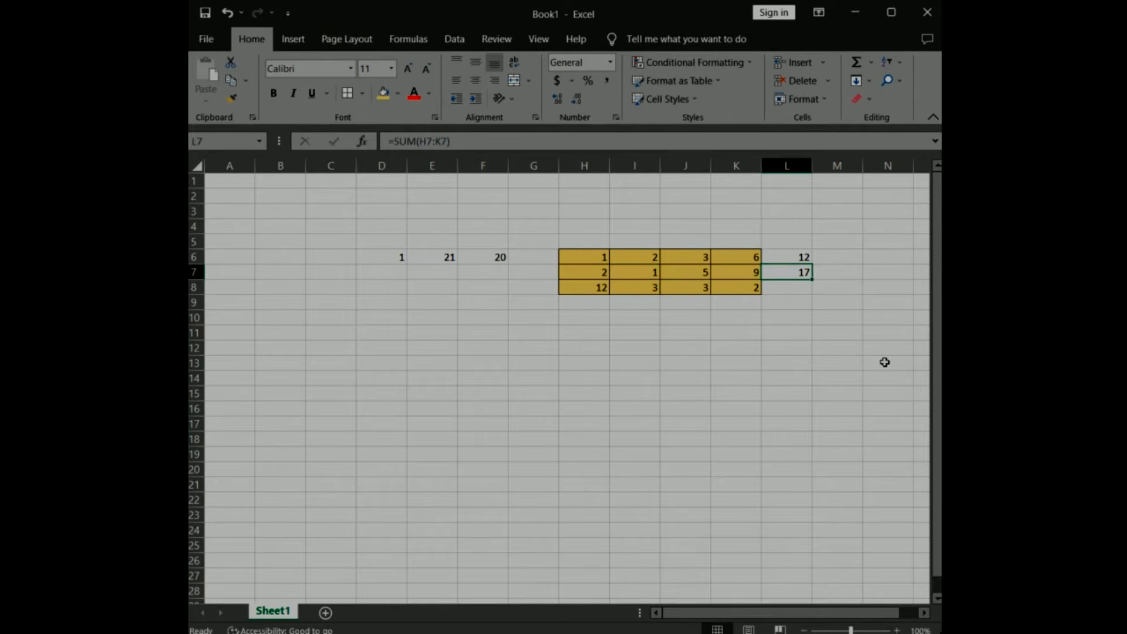
Enter the formula =SUM(H8:K8) in cell L8 to total the table's third row.
left_click(792, 288)
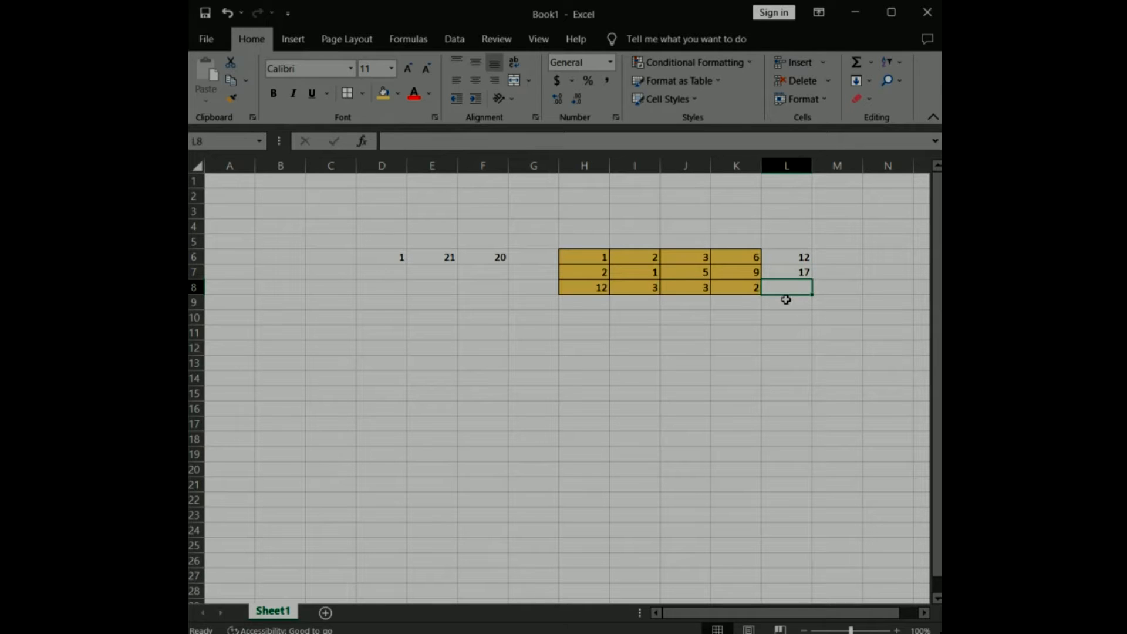
key("F2")
type("=SUM")
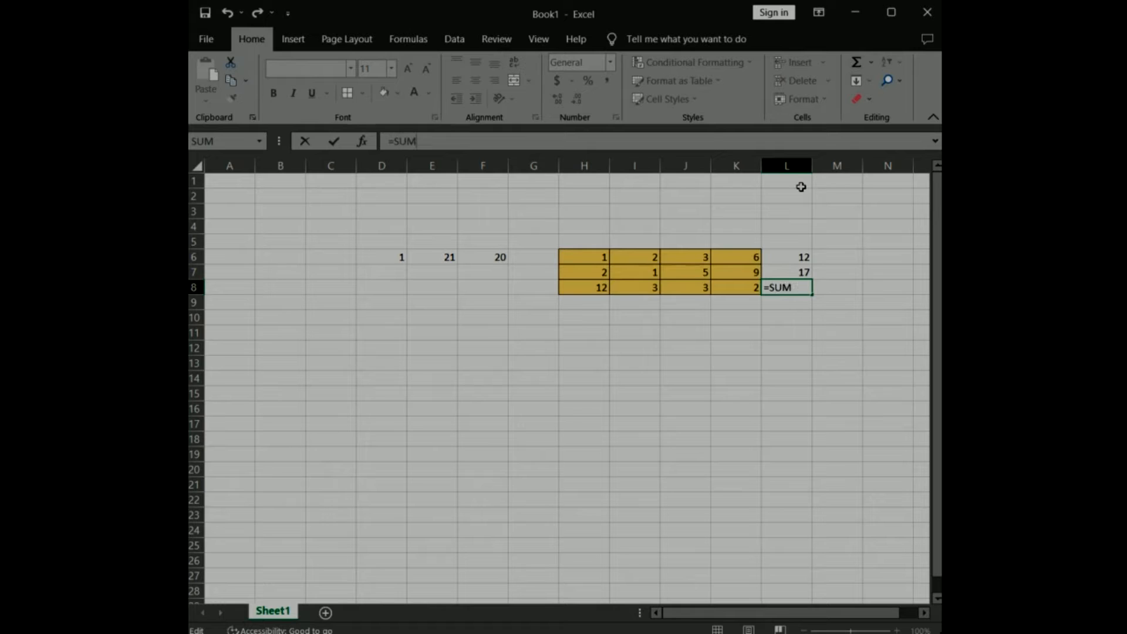
type("(")
left_click_drag(578, 286, 736, 288)
type(")")
key("ctrl+Return")
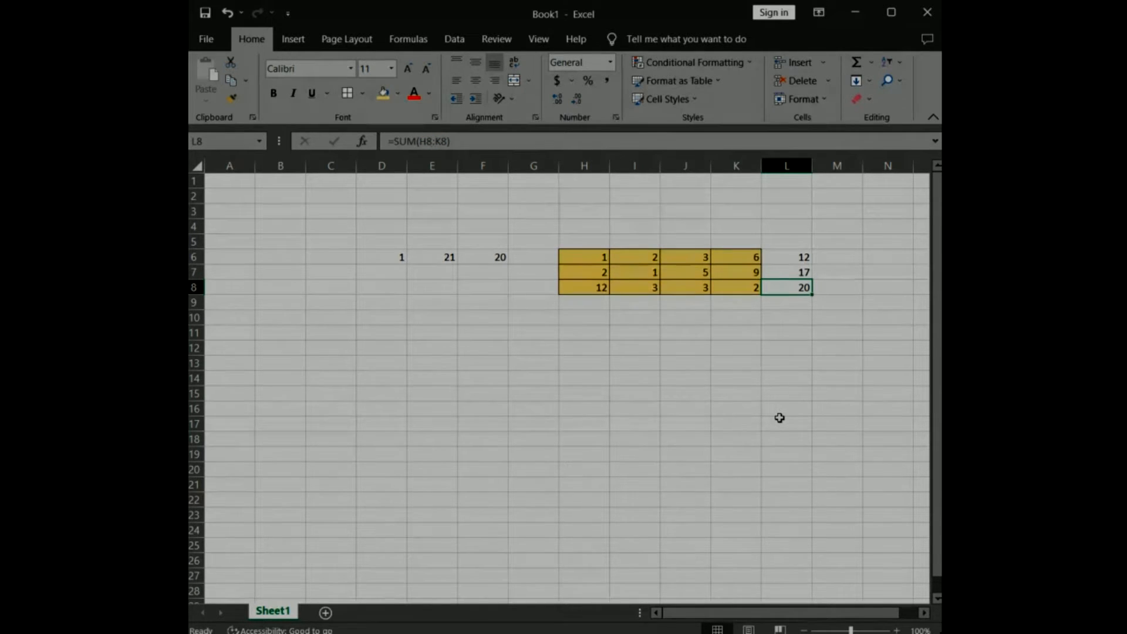
Apply All Borders to the row sums in L6:L8 and label them "Row total" in cell L5.
left_click_drag(794, 253, 793, 290)
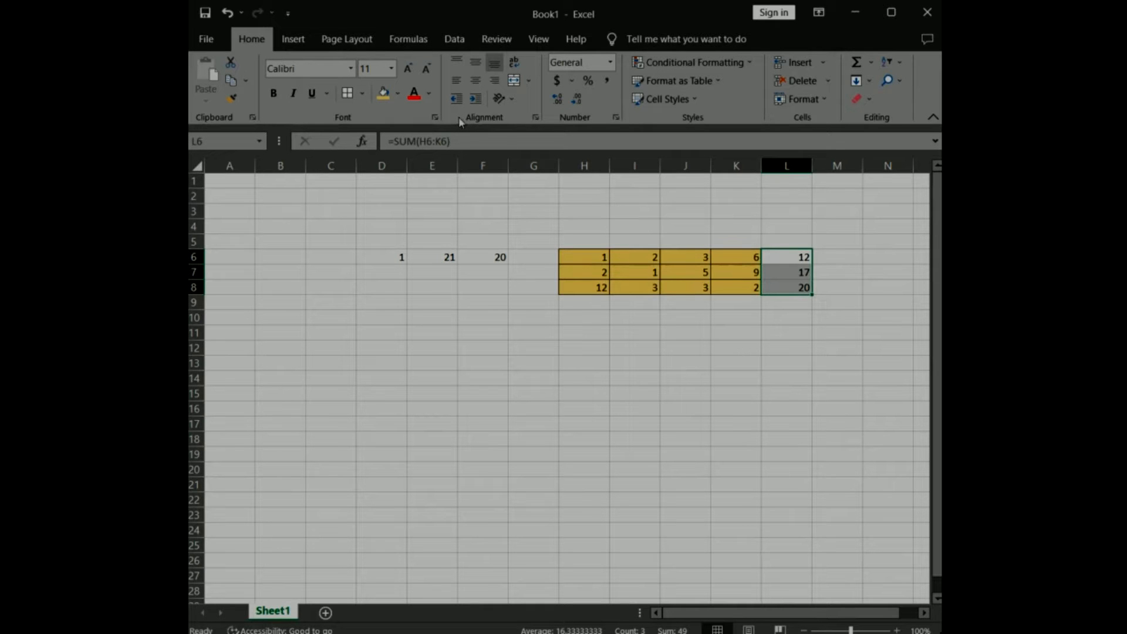
left_click(706, 396)
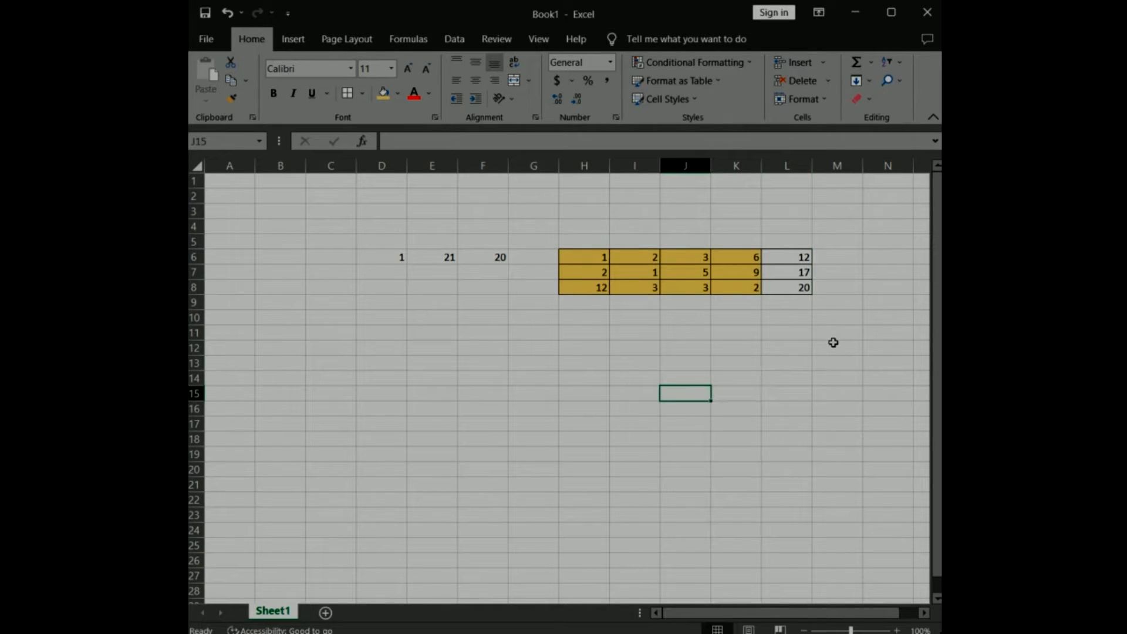
left_click(800, 244)
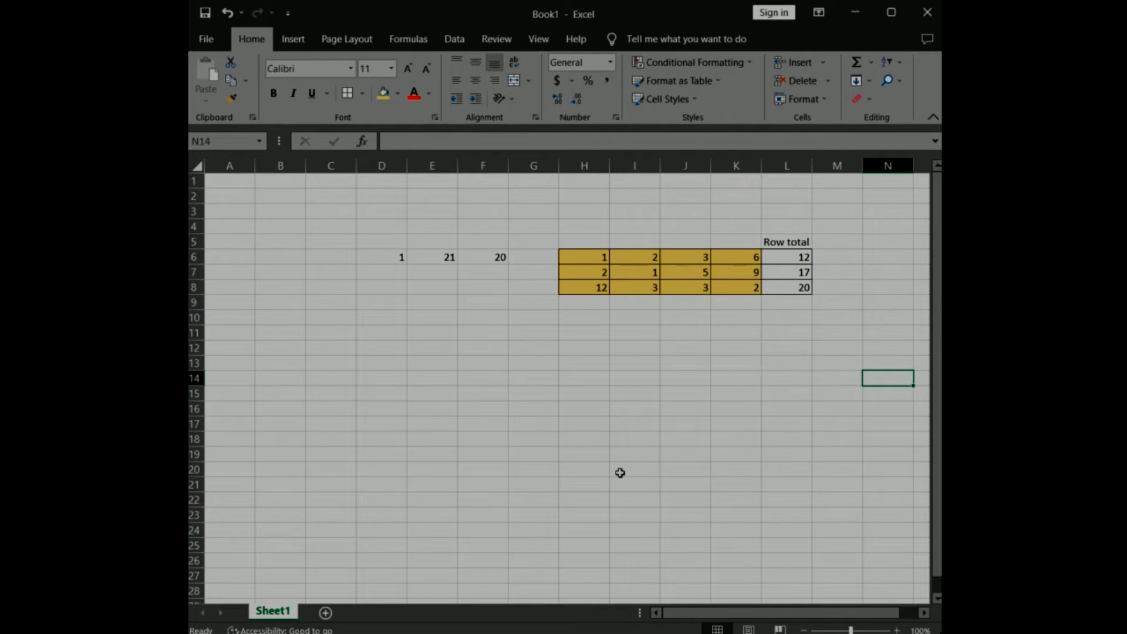
Enter the label "Collumn total" in cell G9, beside the row below the table.
left_click(530, 301)
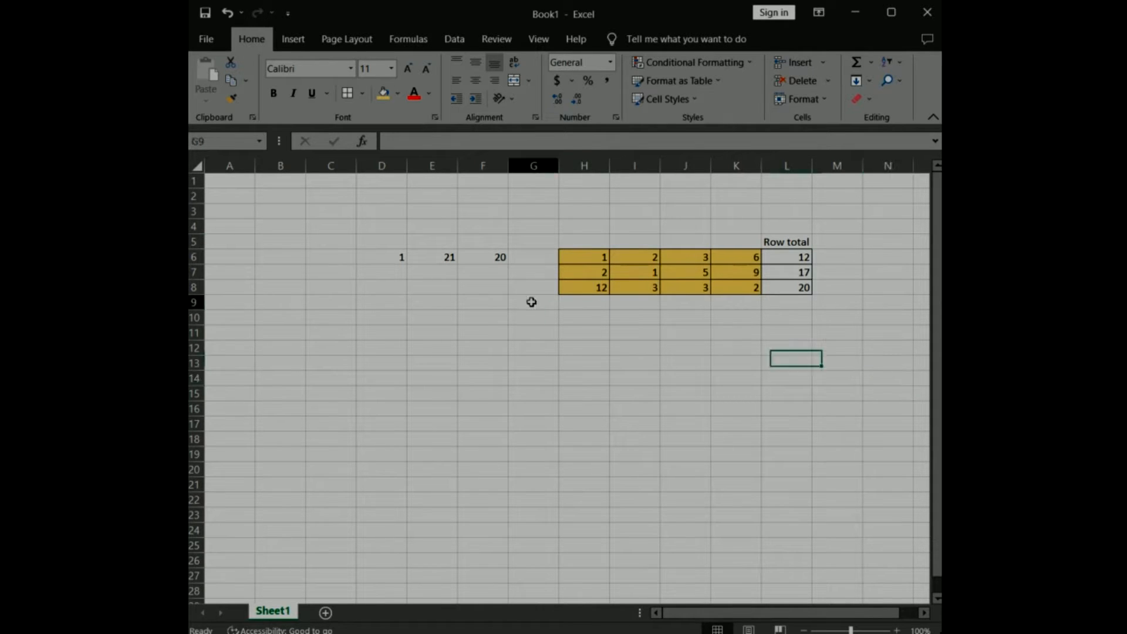
type("Collumn total")
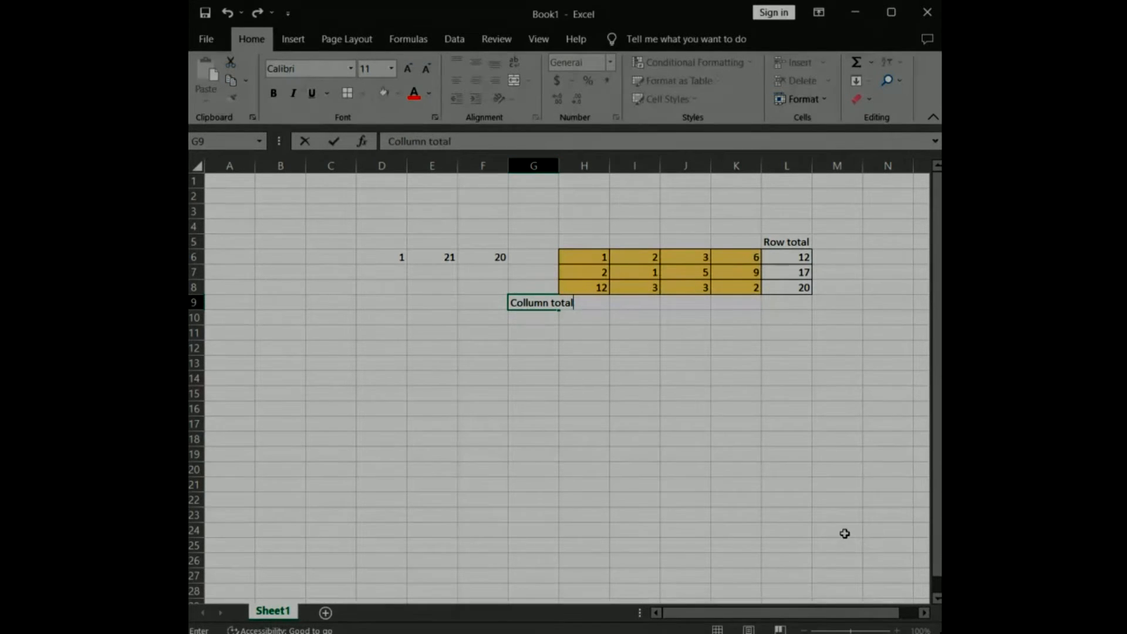
key("Return")
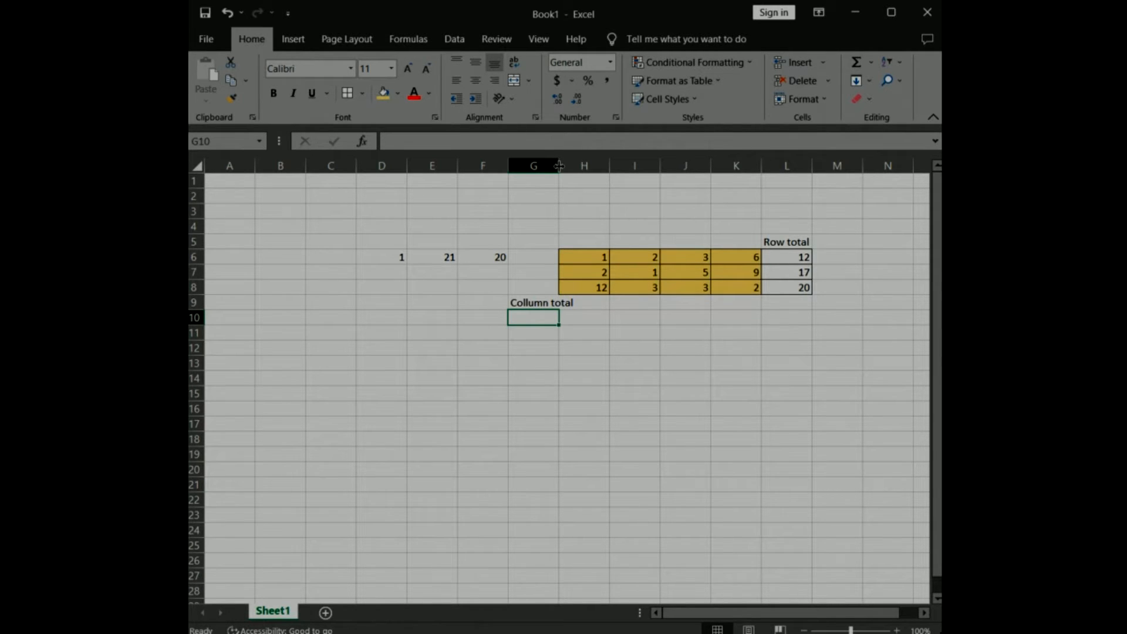
Widen column G to fit its label and narrow columns H to K around their numbers.
left_click_drag(559, 166, 579, 166)
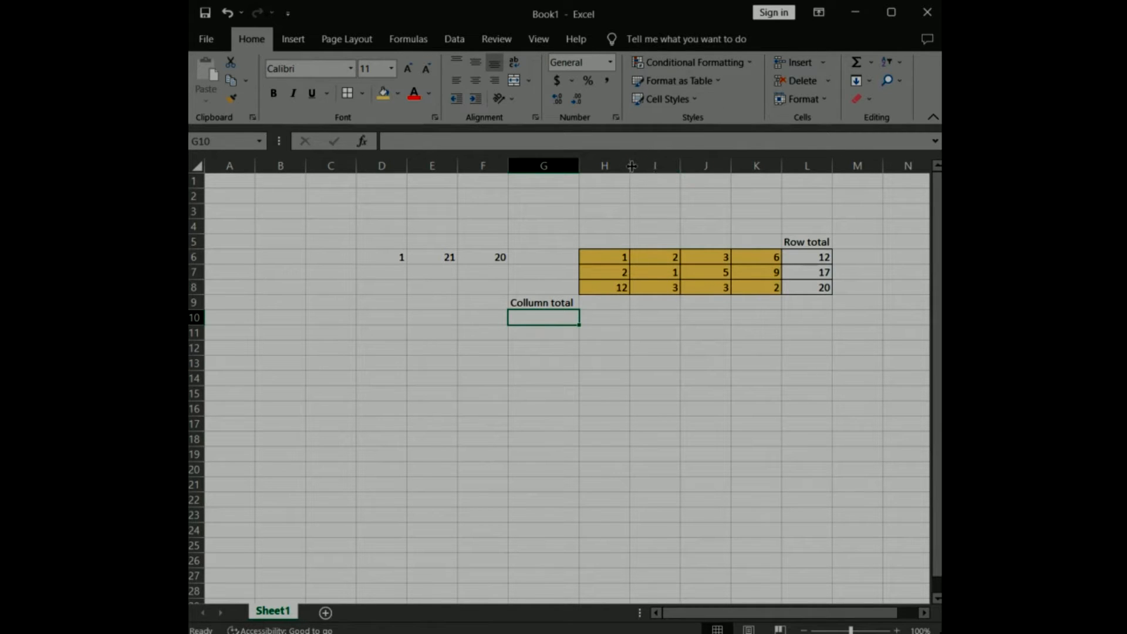
left_click_drag(630, 166, 734, 167)
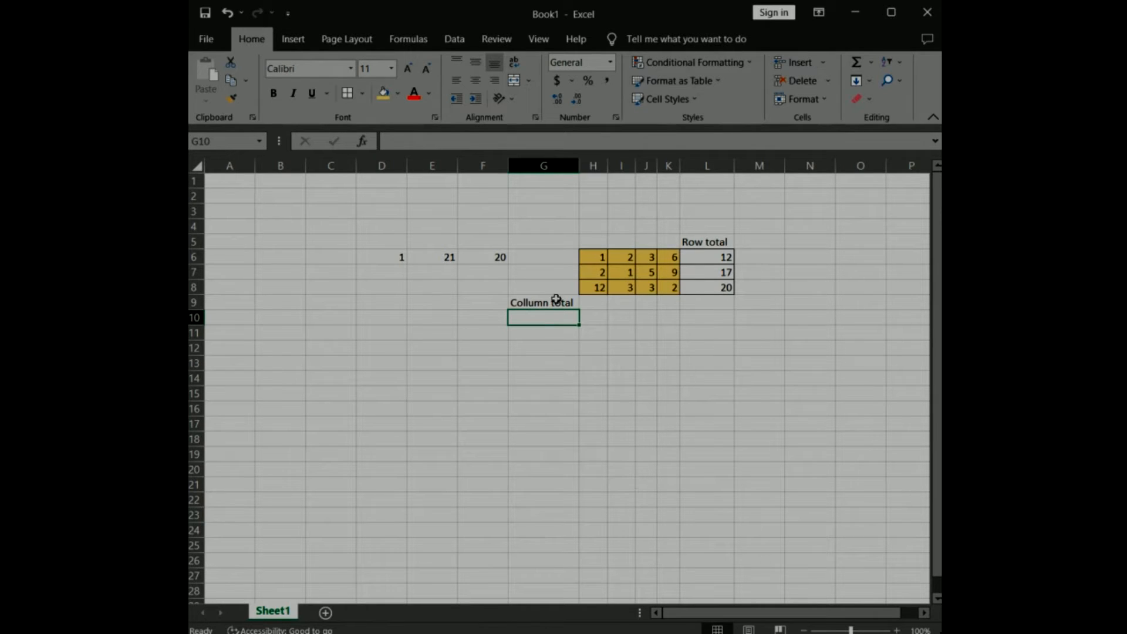
left_click(593, 304)
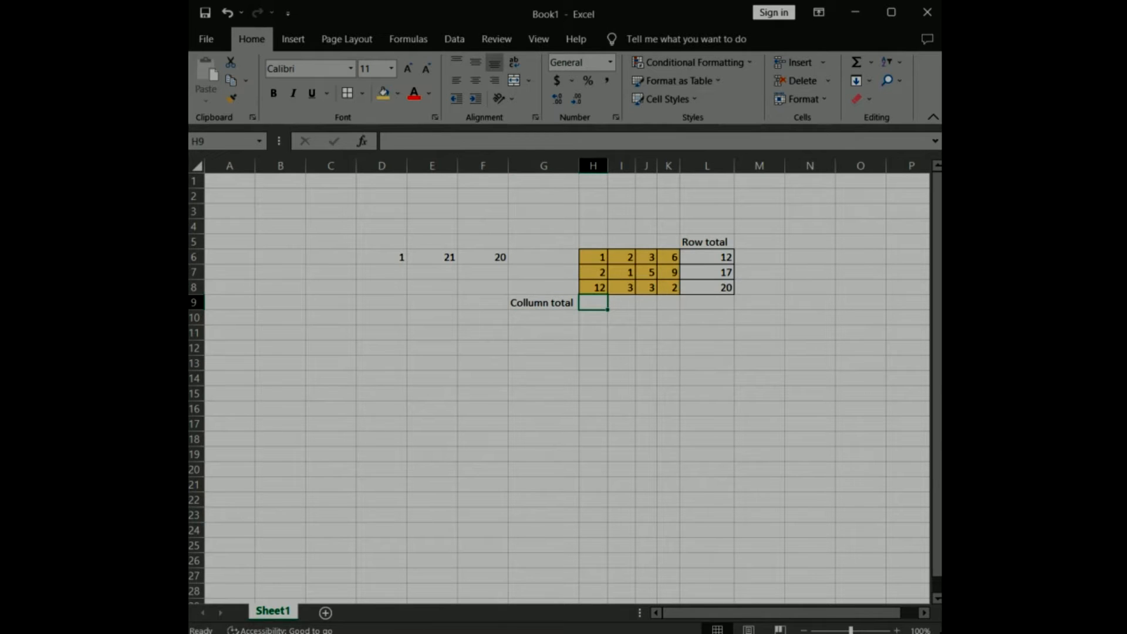
Number the table columns 1 to 4 in H5:K5 and enter the label "Column #" in G5.
left_click(596, 241)
type("1")
left_click(624, 242)
type("2")
left_click(647, 240)
type("3")
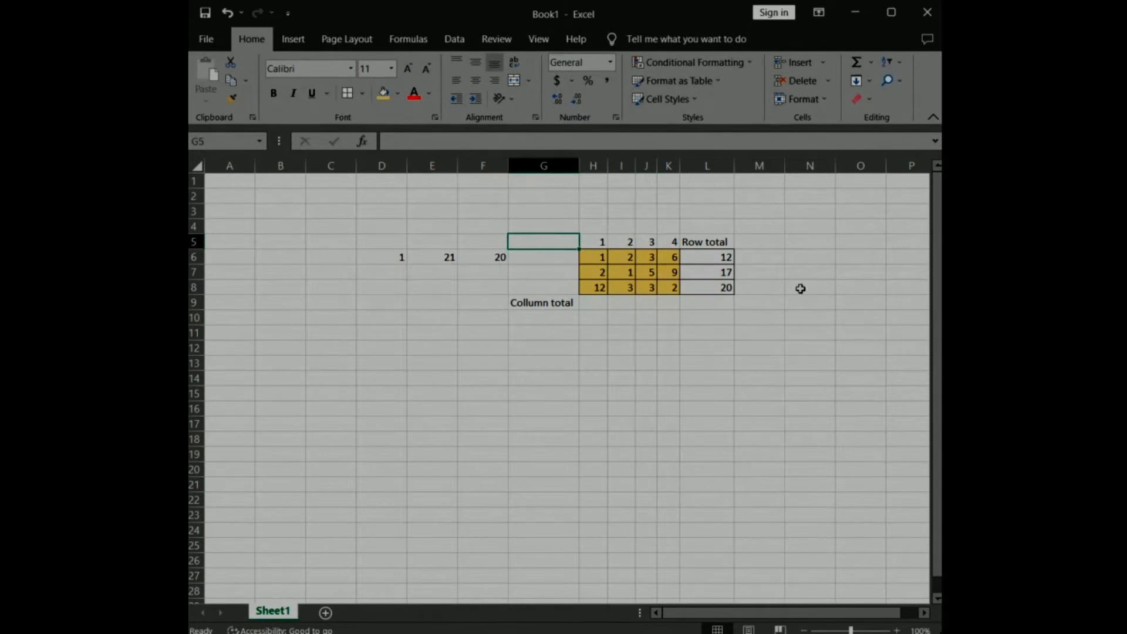
type("Column #")
left_click(759, 316)
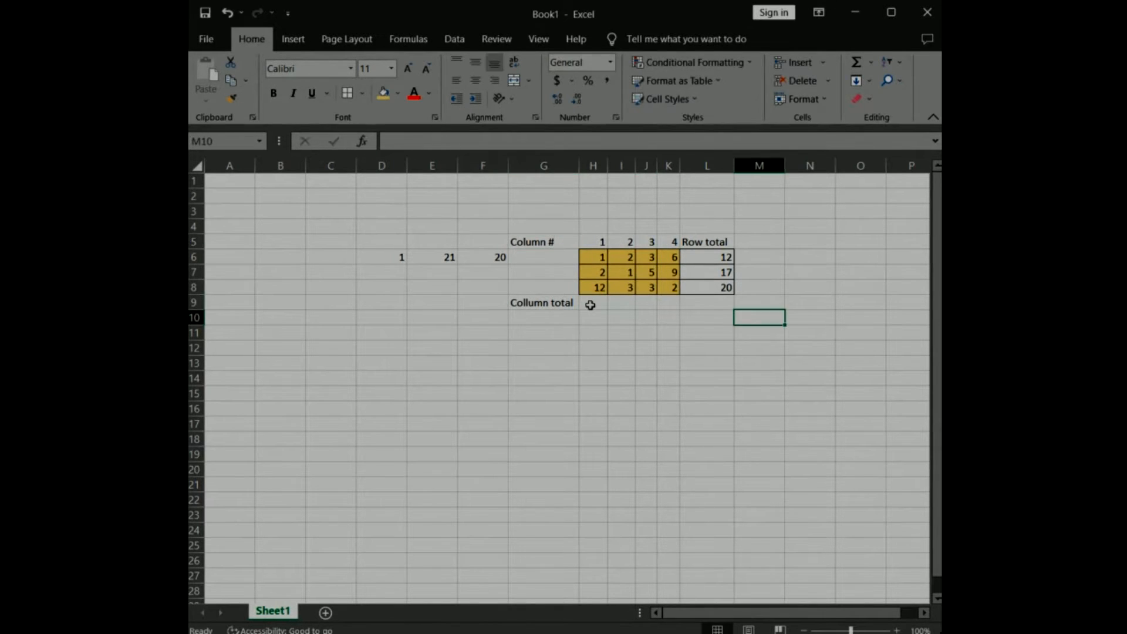
Enter the formula =SUM(H6:H8) in cell H9 to total the table's first column.
left_click(589, 301)
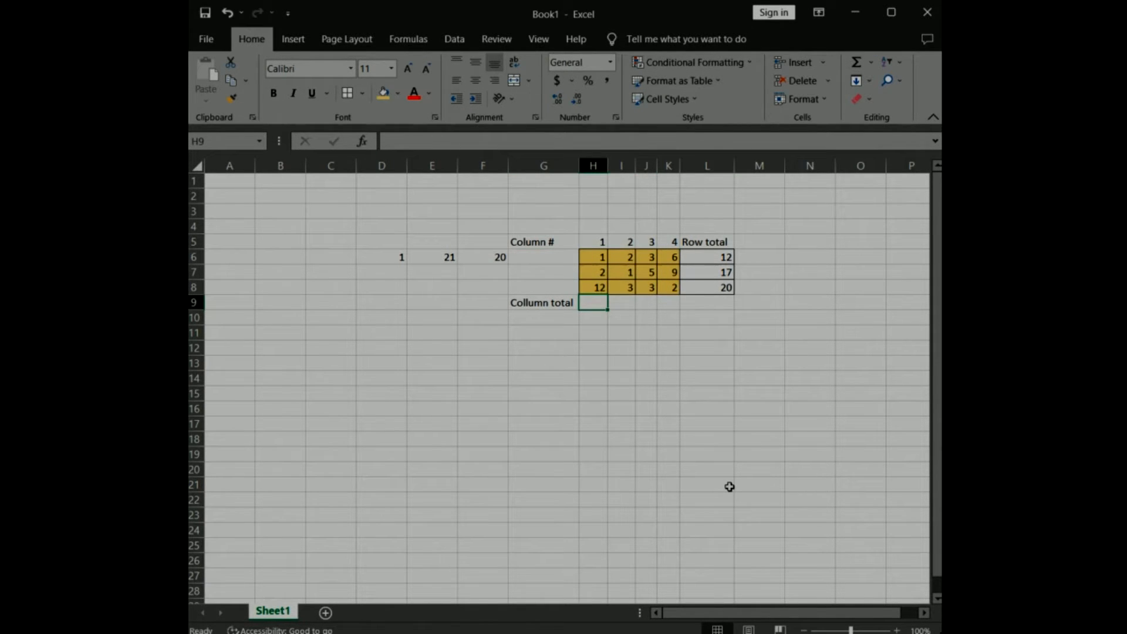
key("F2")
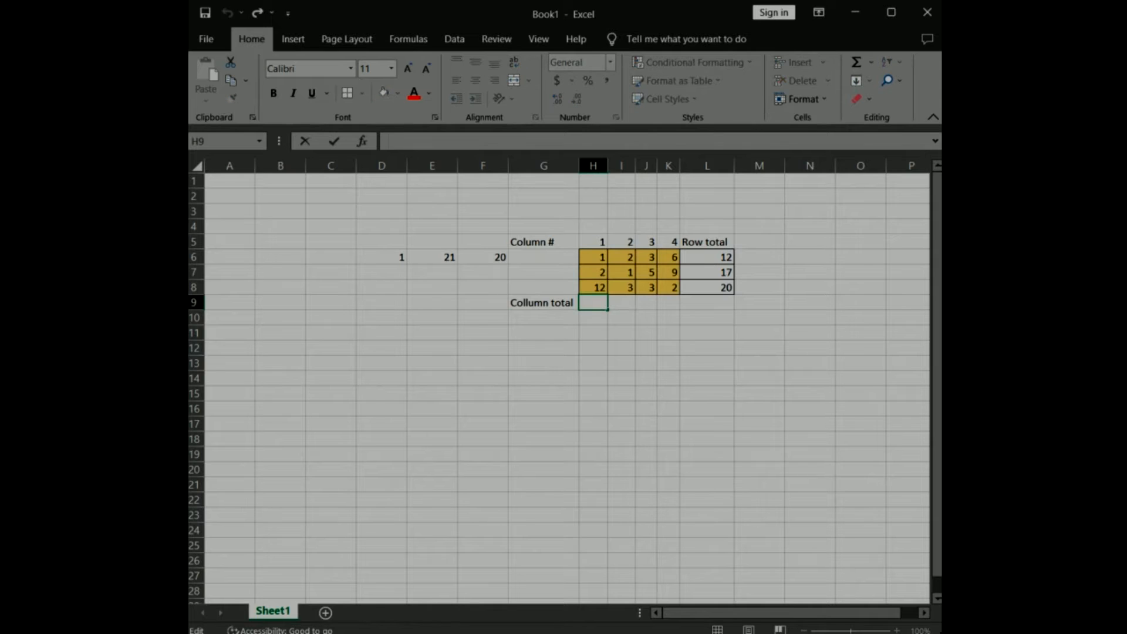
type("=")
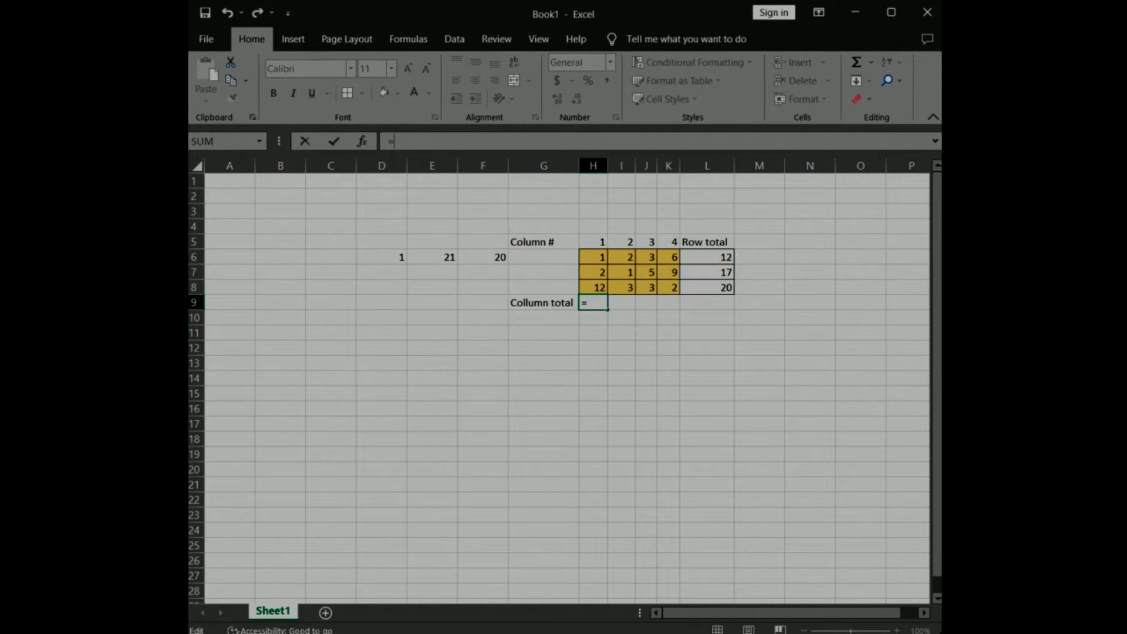
type("SUM(")
left_click_drag(592, 258, 597, 287)
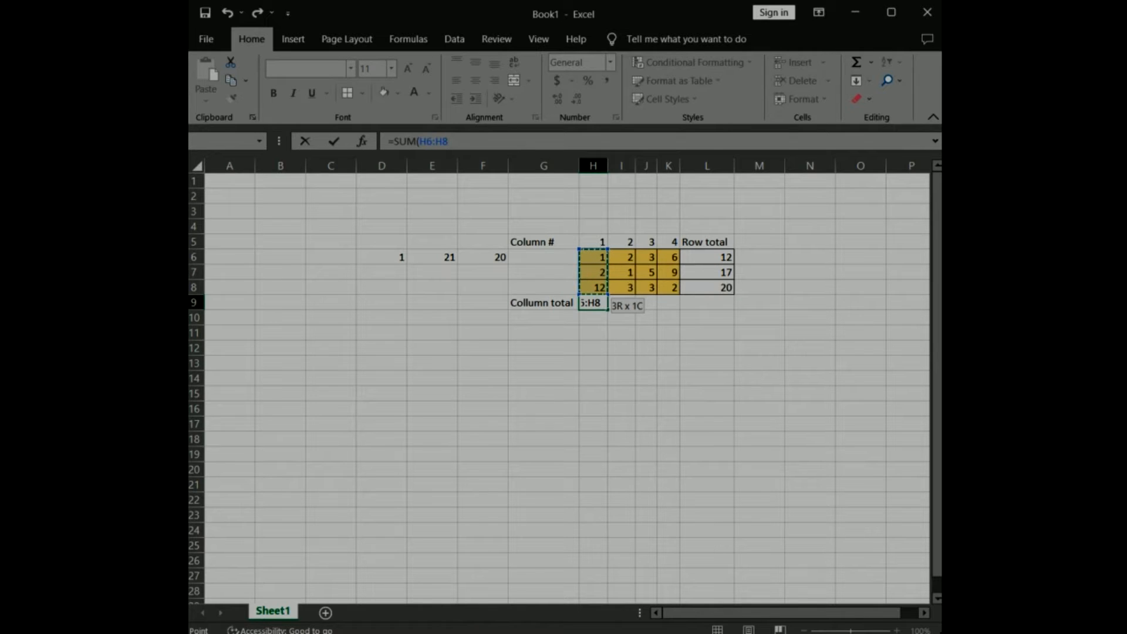
type(")")
key("Return")
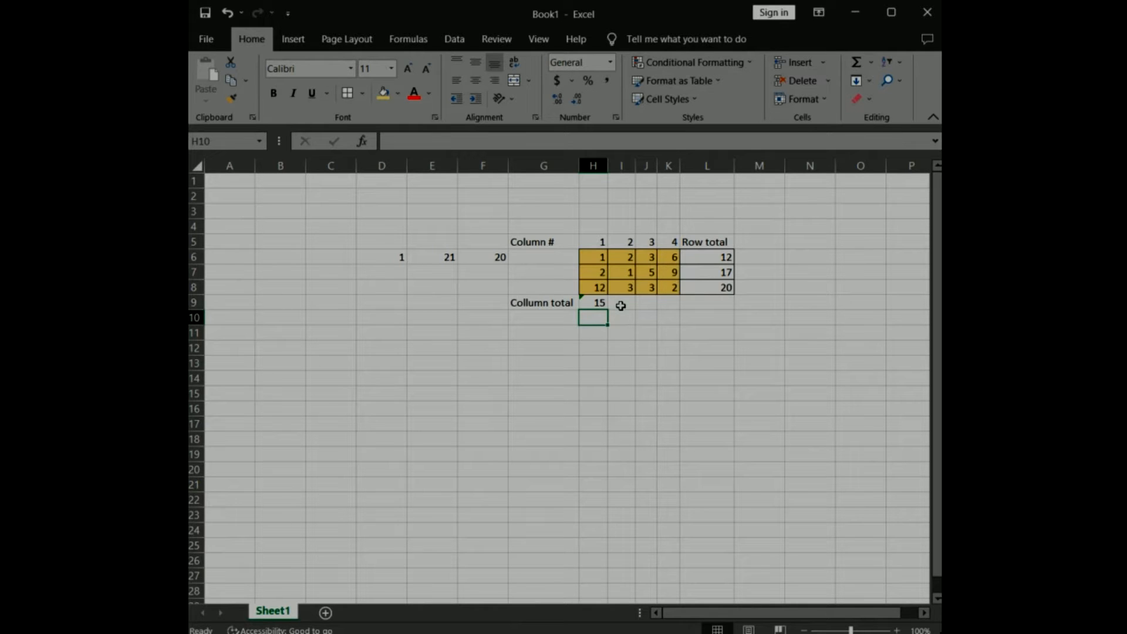
Fill the column total formula from H9 across to K9.
key("Up")
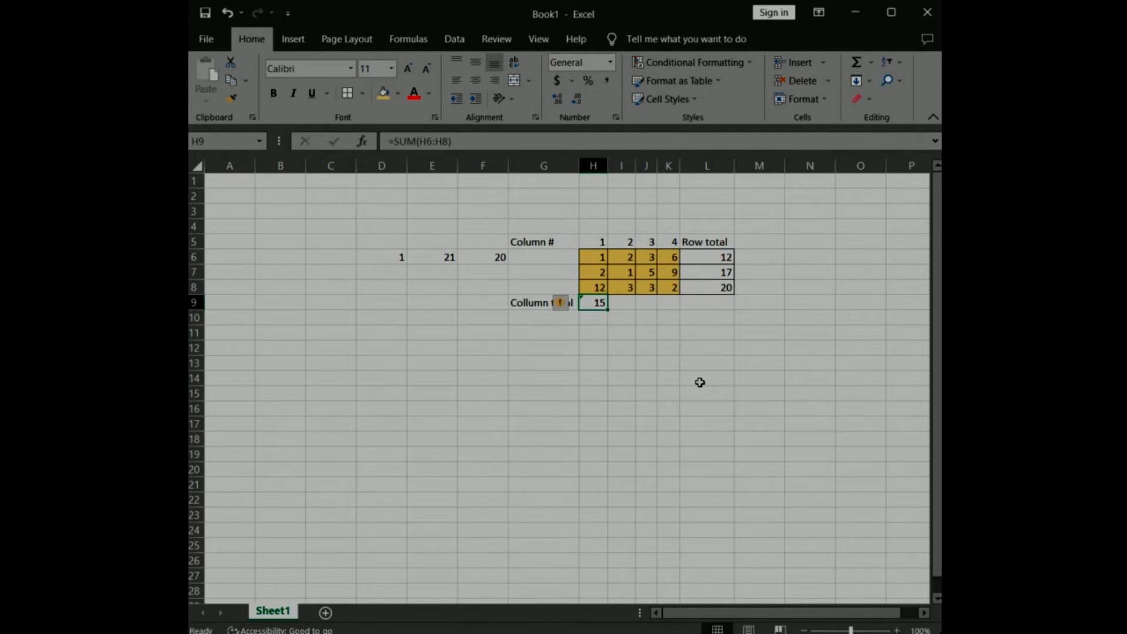
mouse_move(560, 304)
left_click_drag(608, 310, 677, 308)
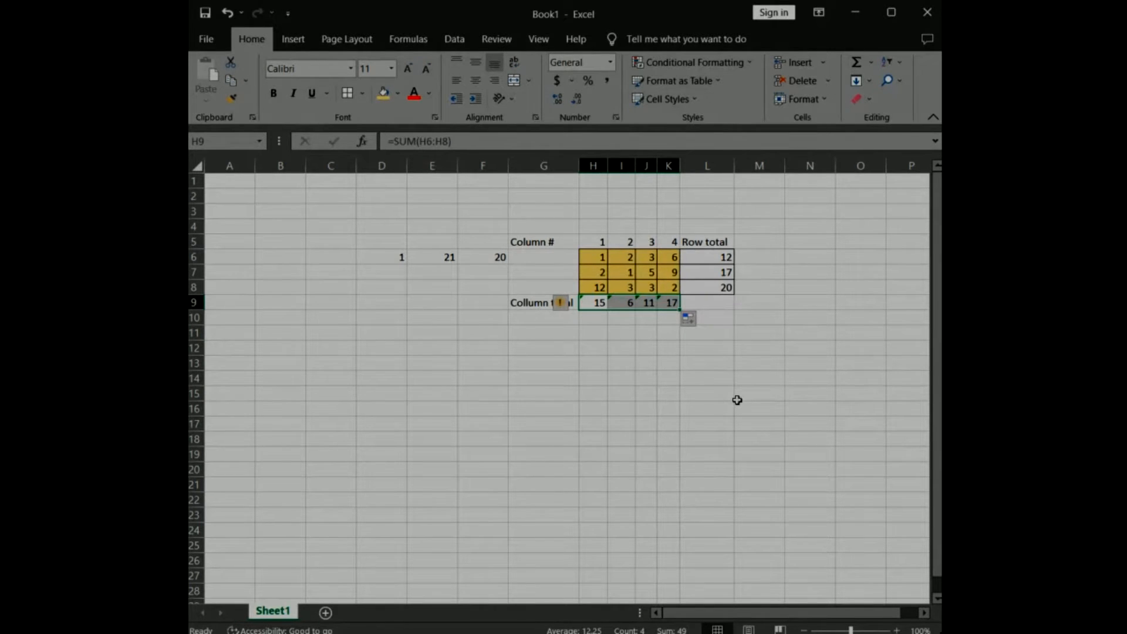
Enter the label "Grand Total" in M9 and widen column M to fit it.
left_click(706, 302)
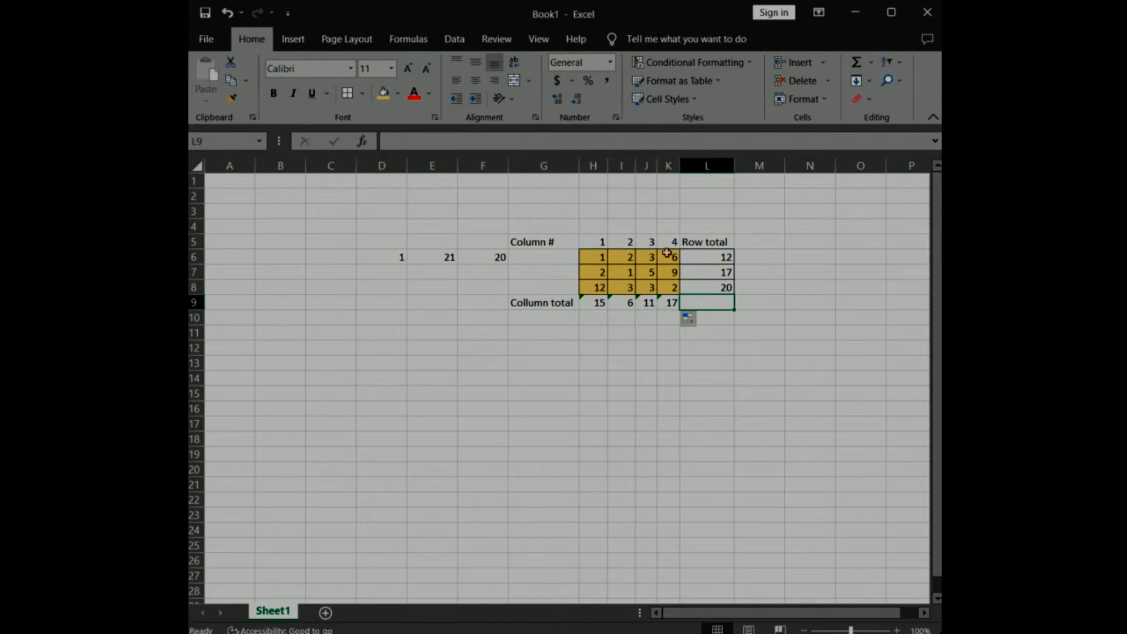
left_click(754, 299)
type("Grand Total")
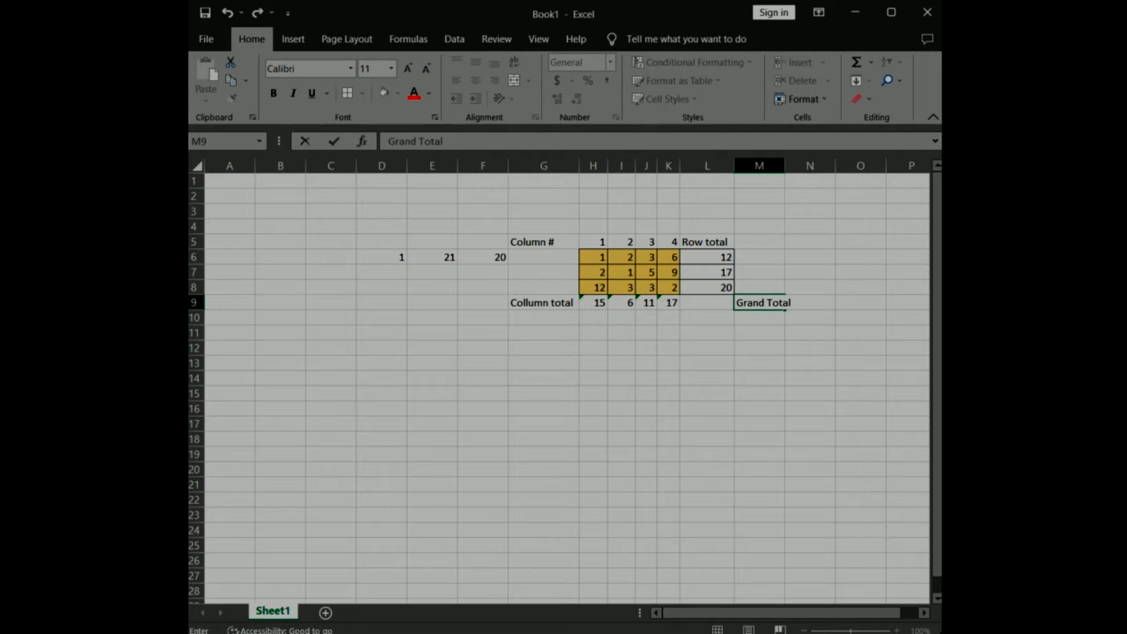
left_click(867, 406)
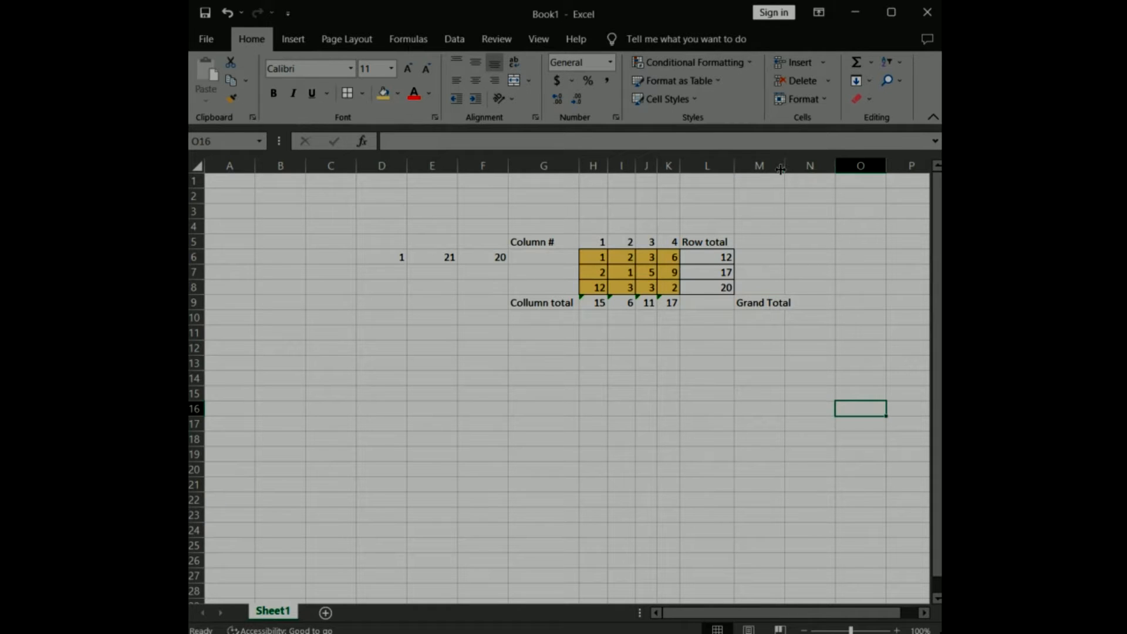
left_click_drag(784, 167, 795, 167)
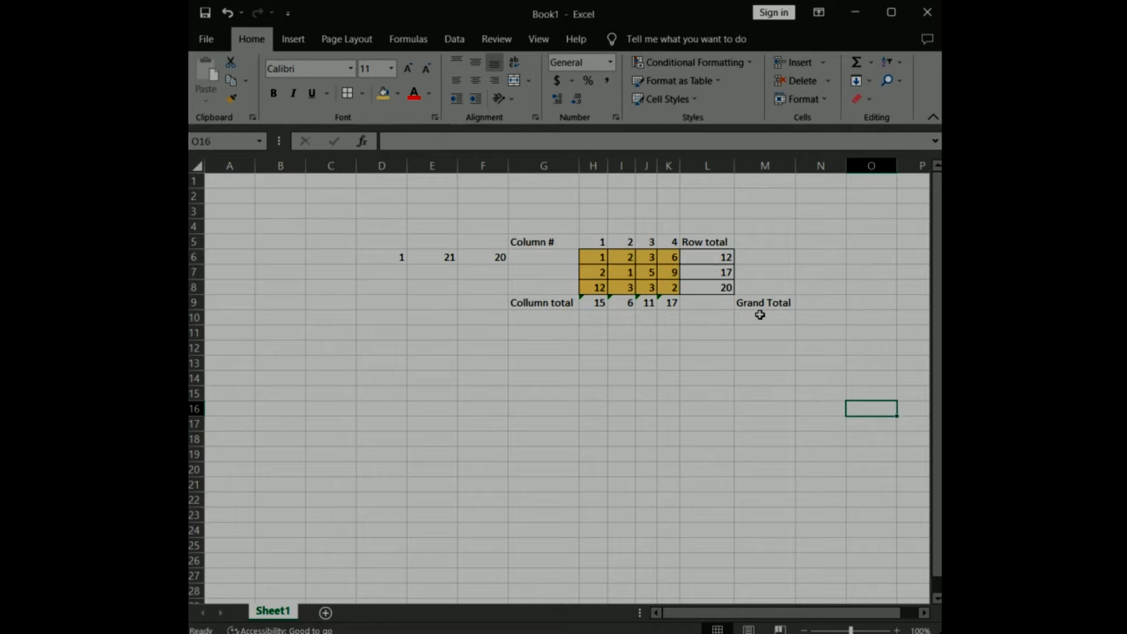
Enter the formula =SUM(H6:K8) in cell L9 to compute the table's grand total.
left_click(708, 301)
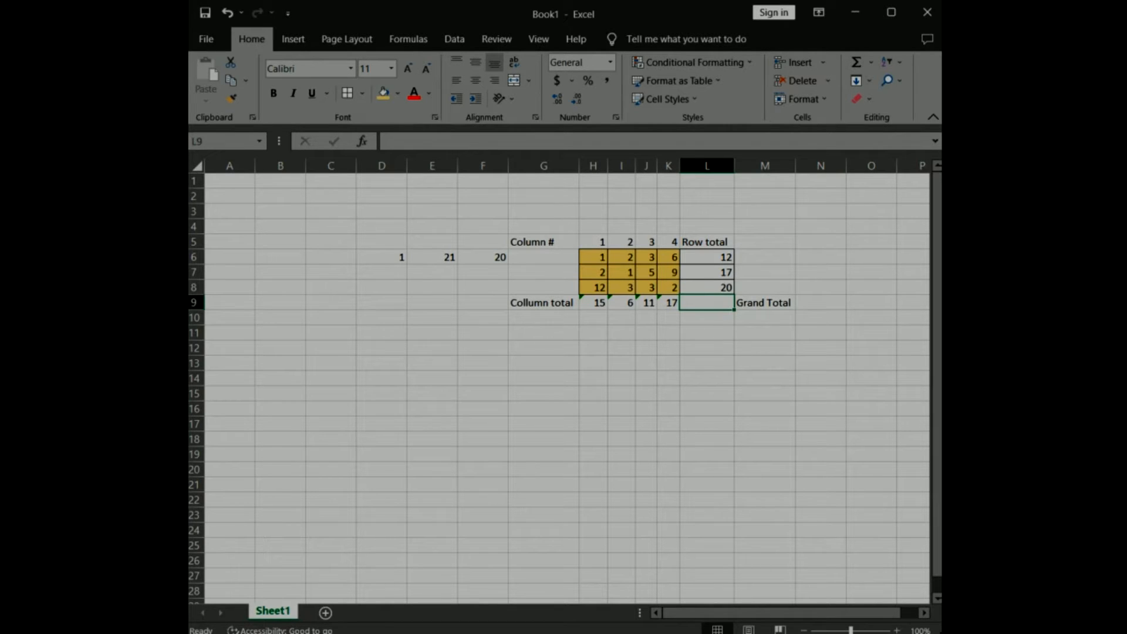
left_click(390, 143)
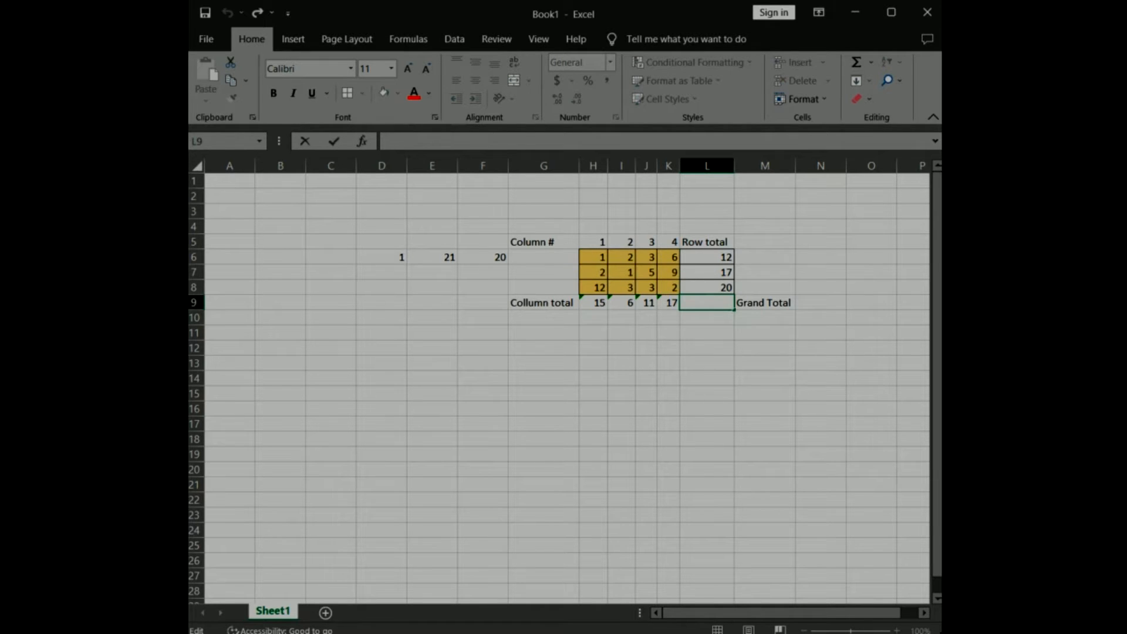
type("=")
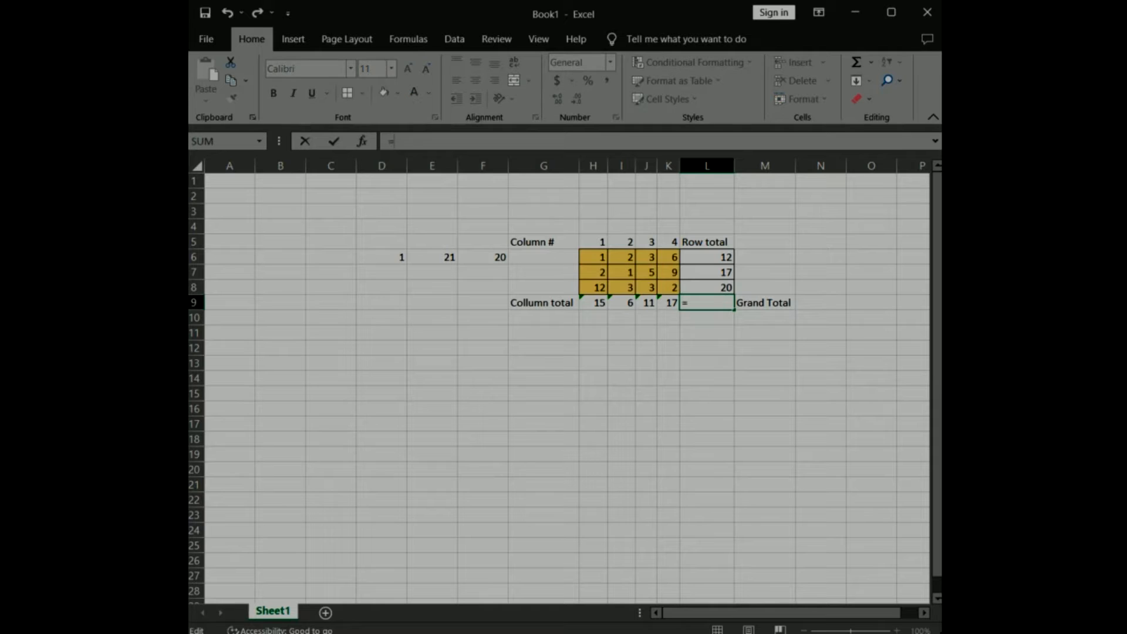
type("SUM(")
left_click(593, 257)
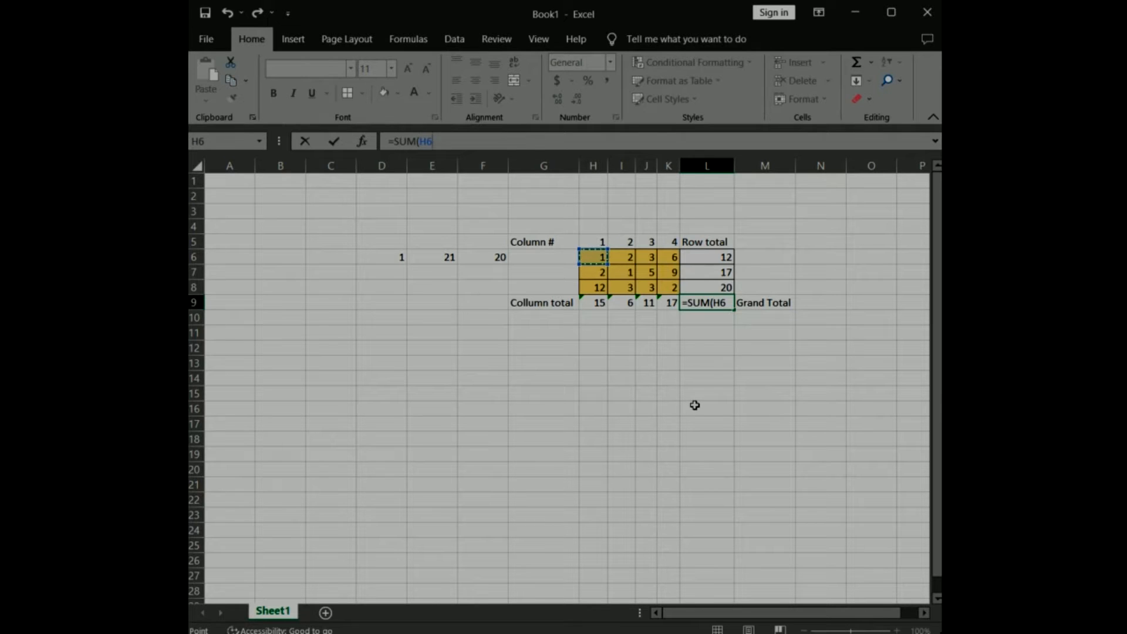
left_click(675, 289, "shift")
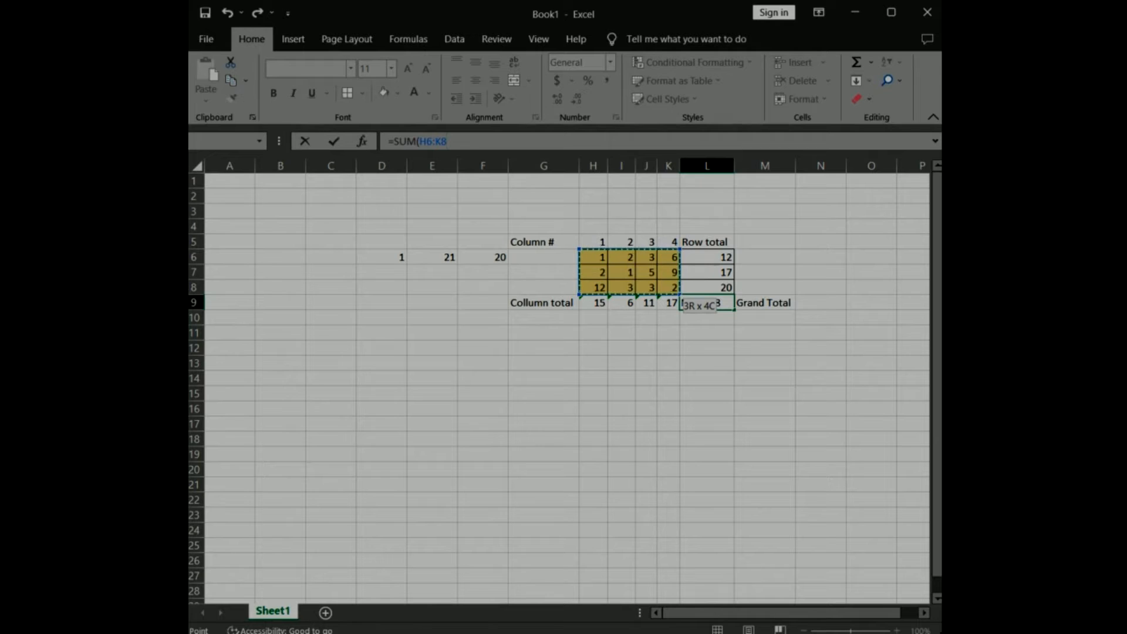
type(")")
left_click(335, 140)
left_click(845, 334)
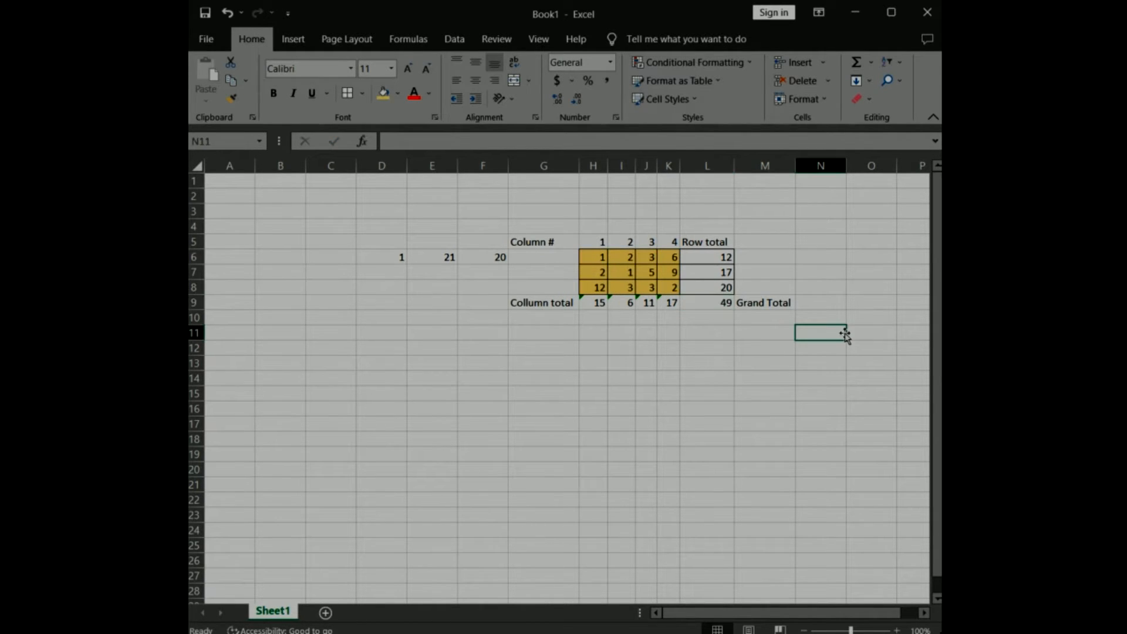
Apply all borders to the totals row H9:L9 and the header row H5:L5.
left_click_drag(596, 302, 721, 302)
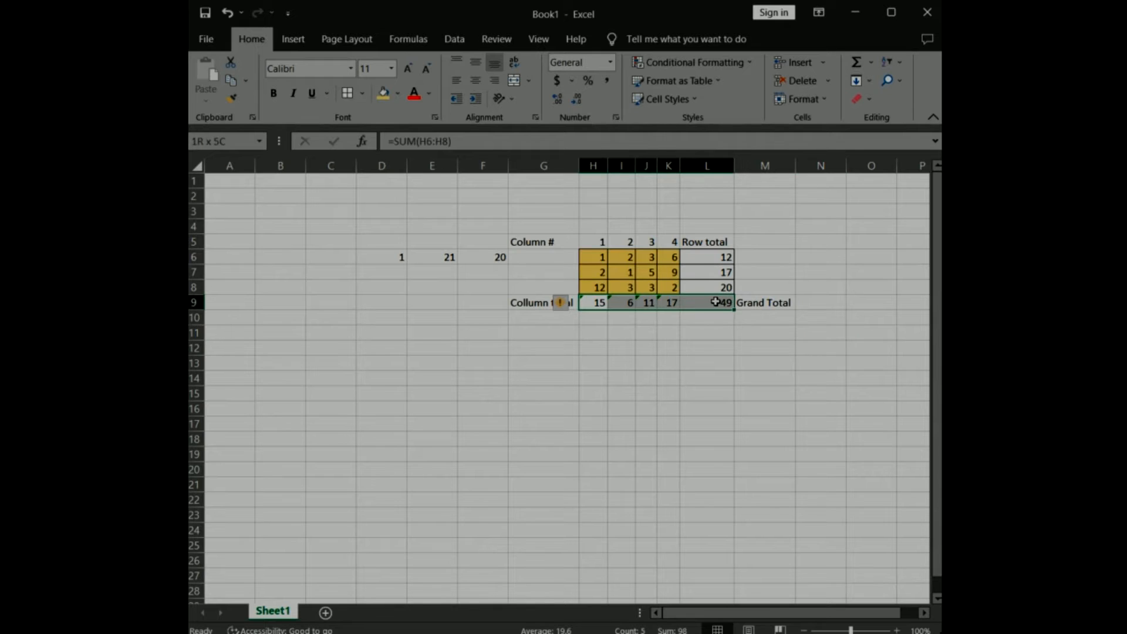
left_click(799, 242)
left_click_drag(587, 240, 713, 242)
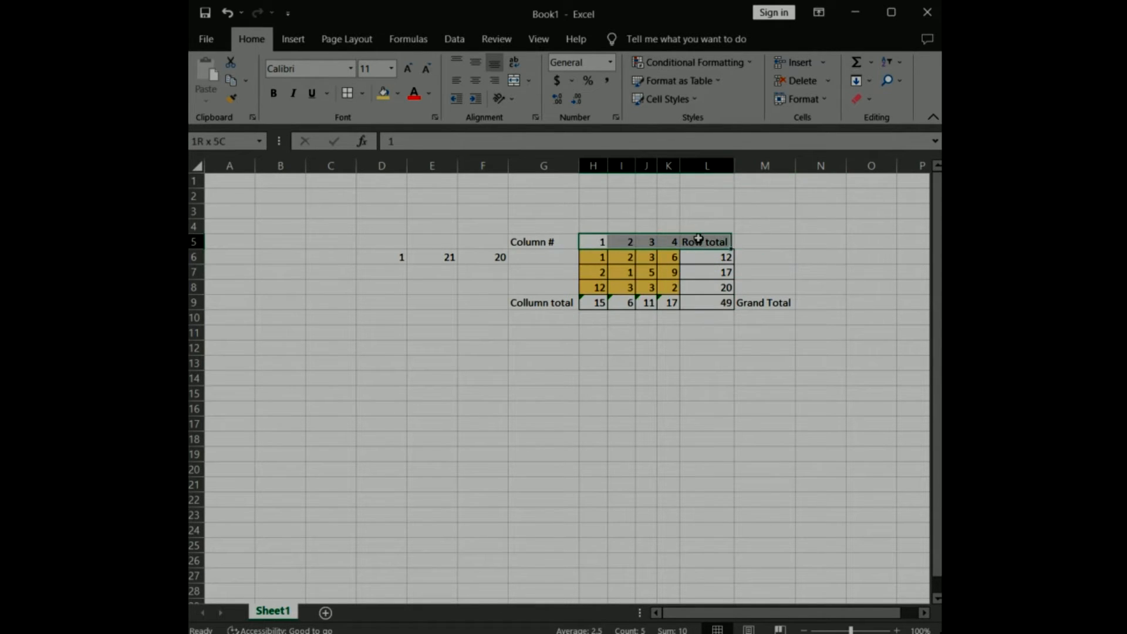
left_click(347, 93)
left_click(765, 423)
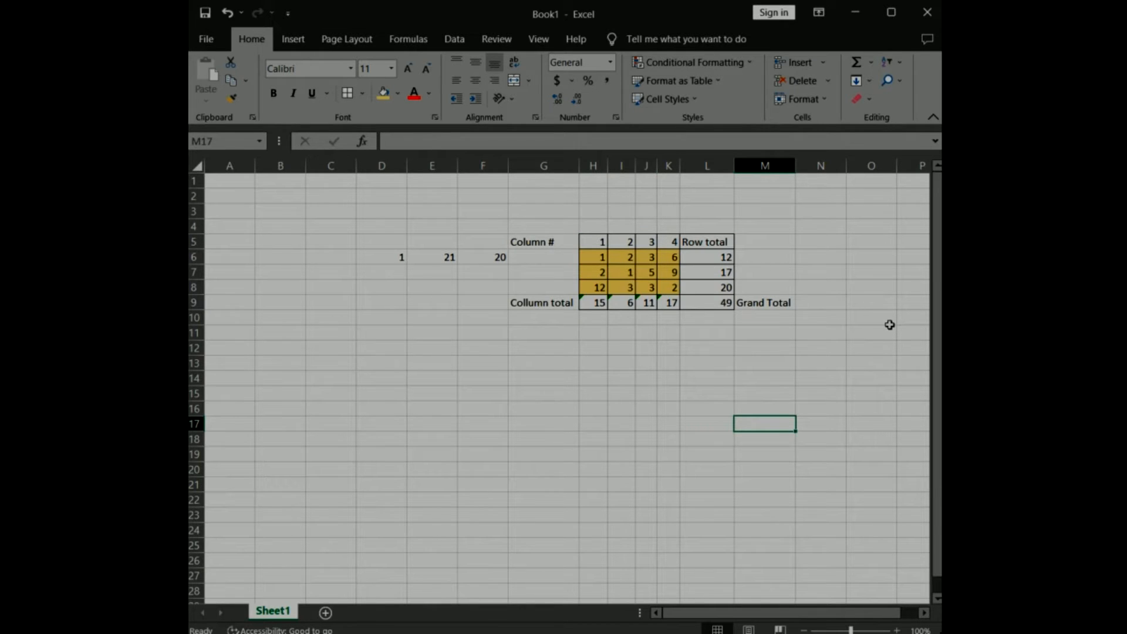
Enter the label "Average" in cell G11 below the table.
left_click(593, 332)
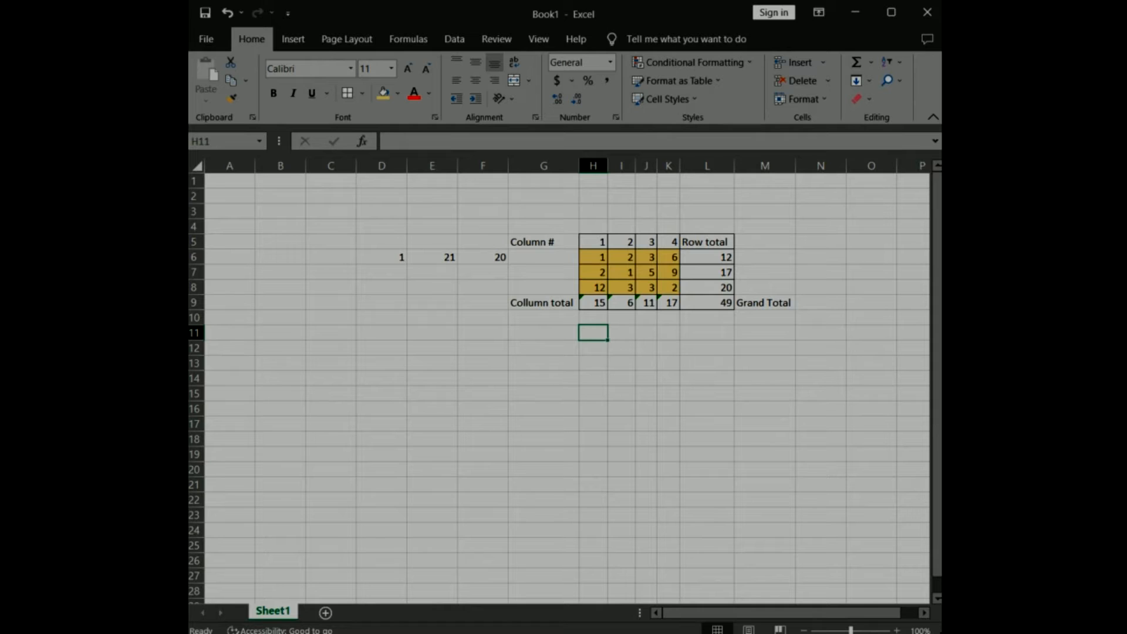
left_click(522, 331)
type("Average")
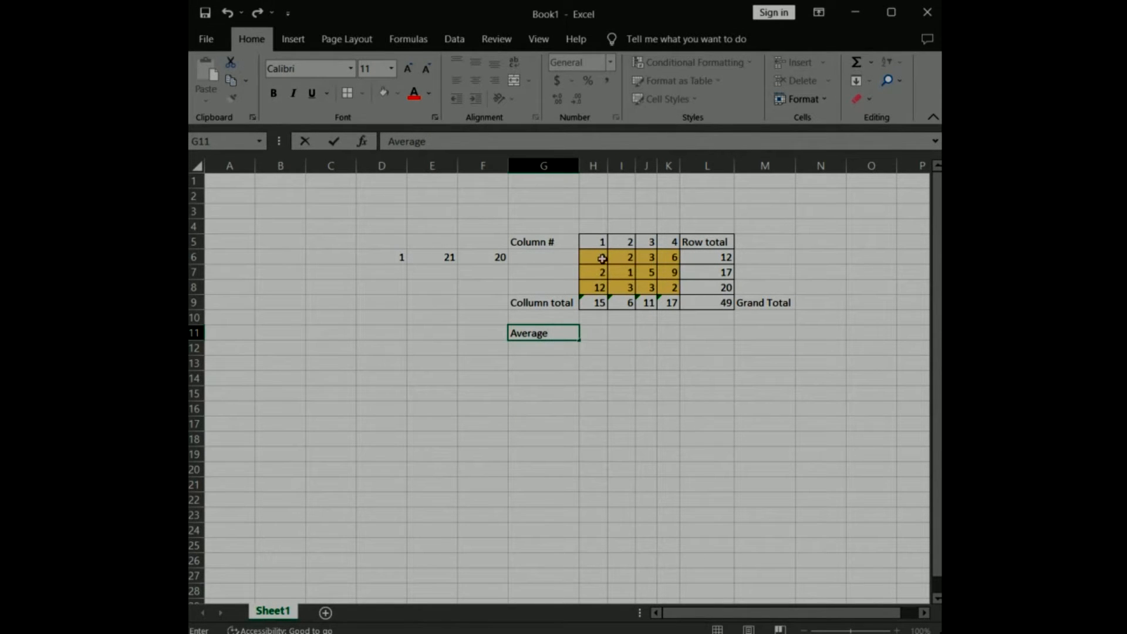
Enter the formula =AVERAGE(H6:H8) in cell H11 to average the table's first column.
left_click(595, 332)
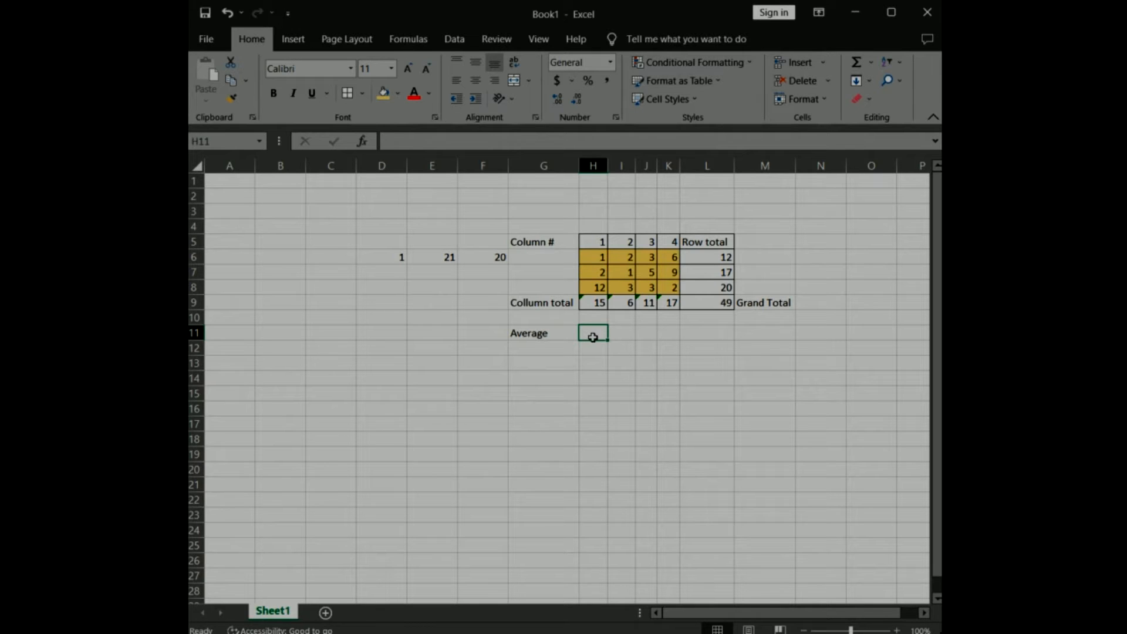
left_click(475, 144)
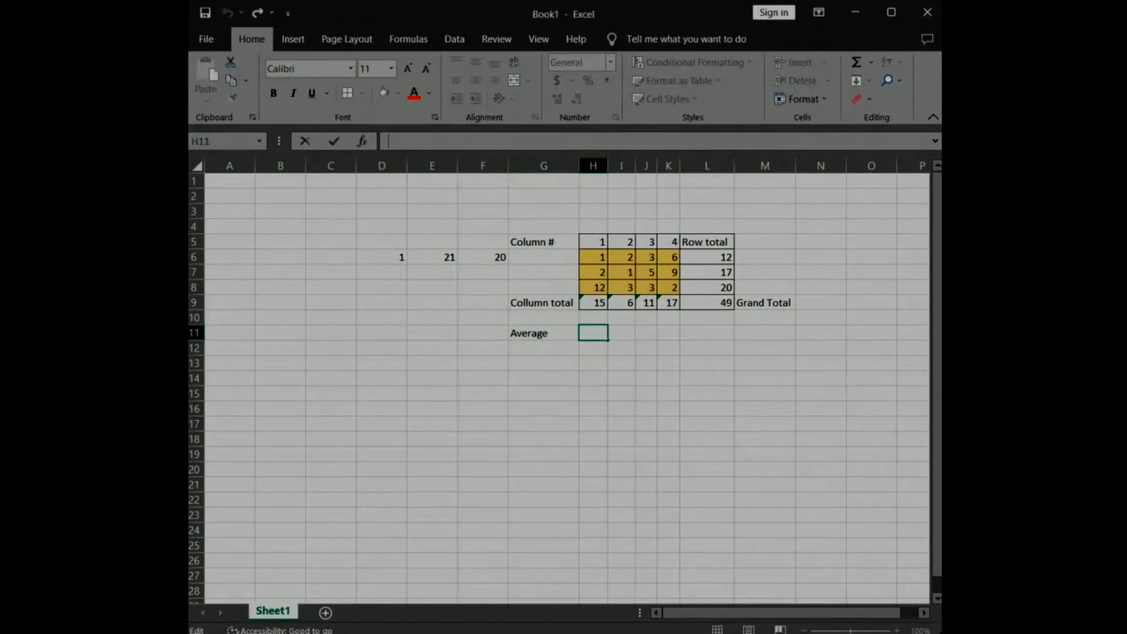
type("=AVERAGE")
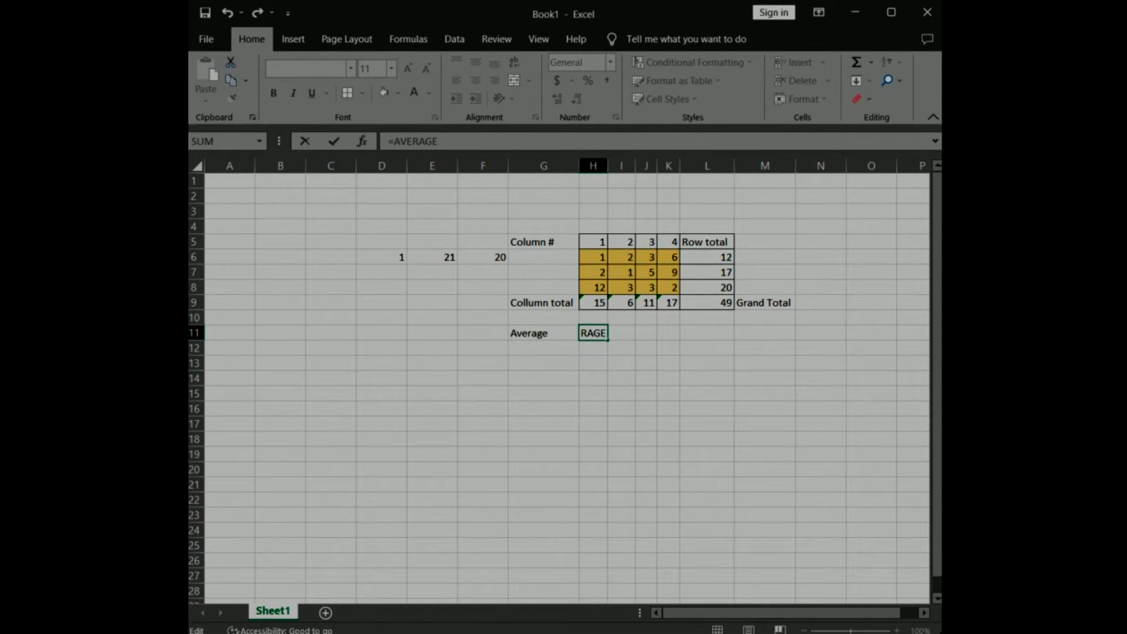
type("(")
left_click_drag(589, 256, 593, 288)
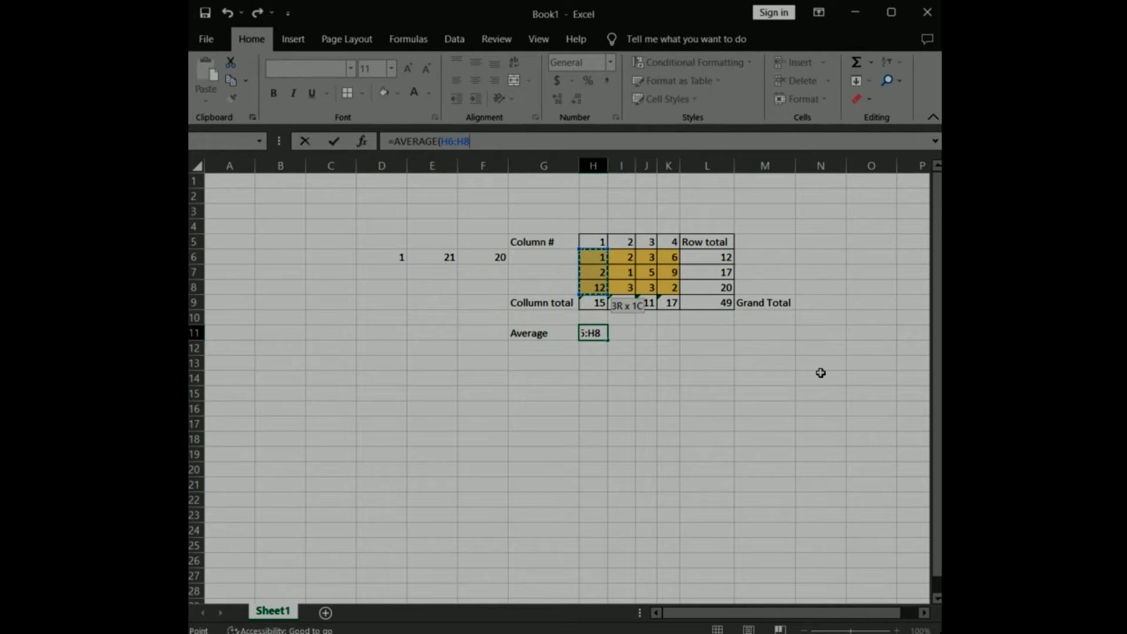
key("ctrl+Return")
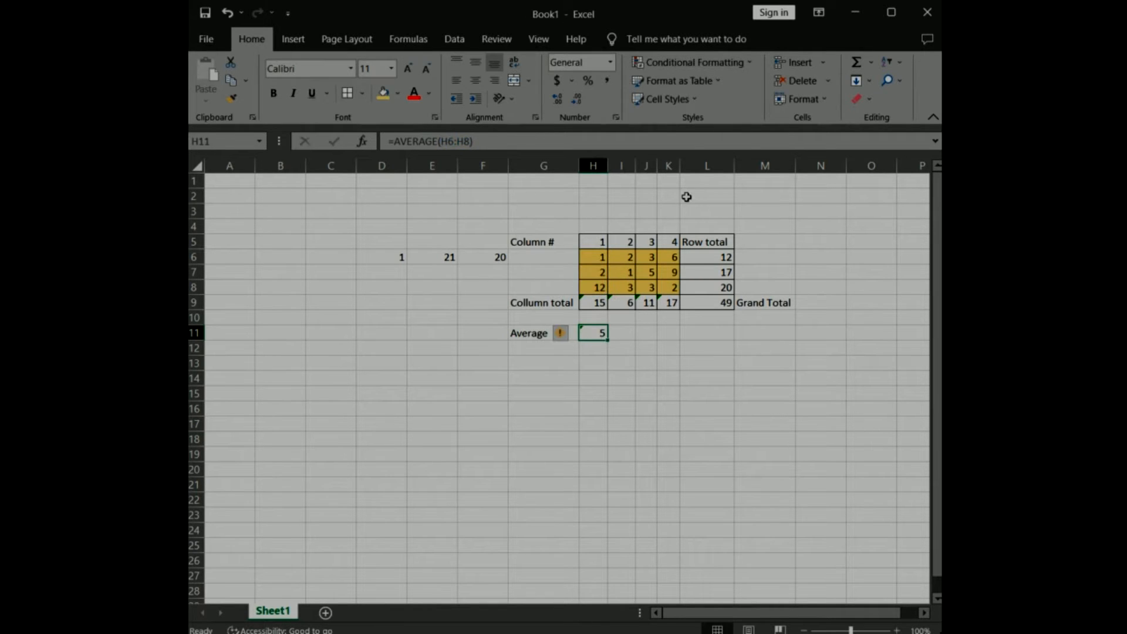
Fill the average formula from H11 across to K11 and apply all borders to those cells.
left_click(622, 332)
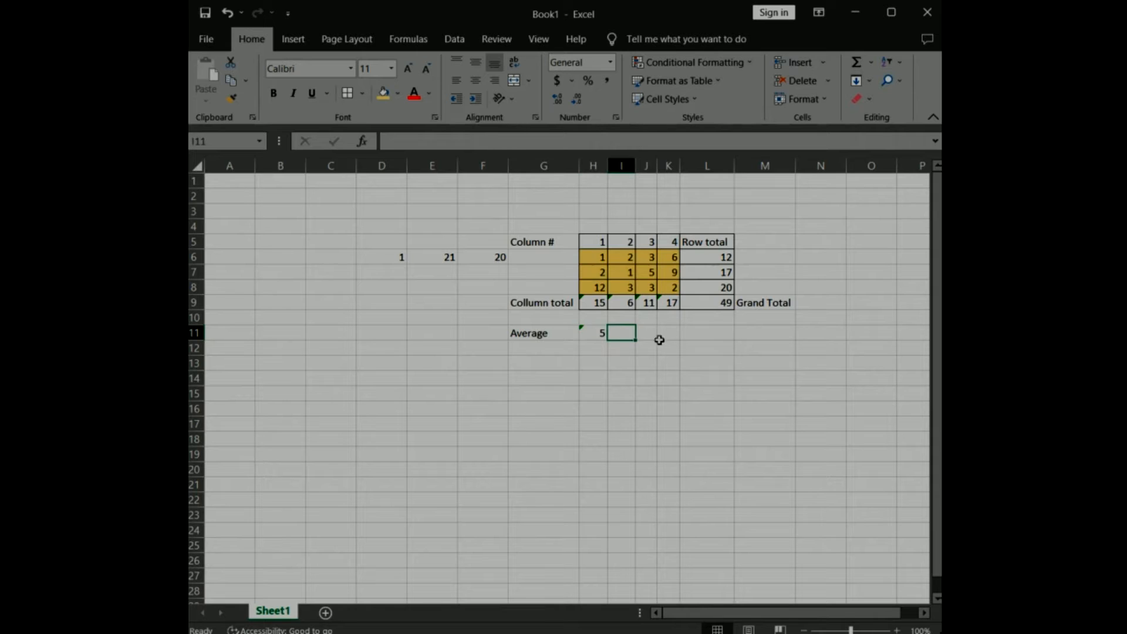
left_click(599, 333)
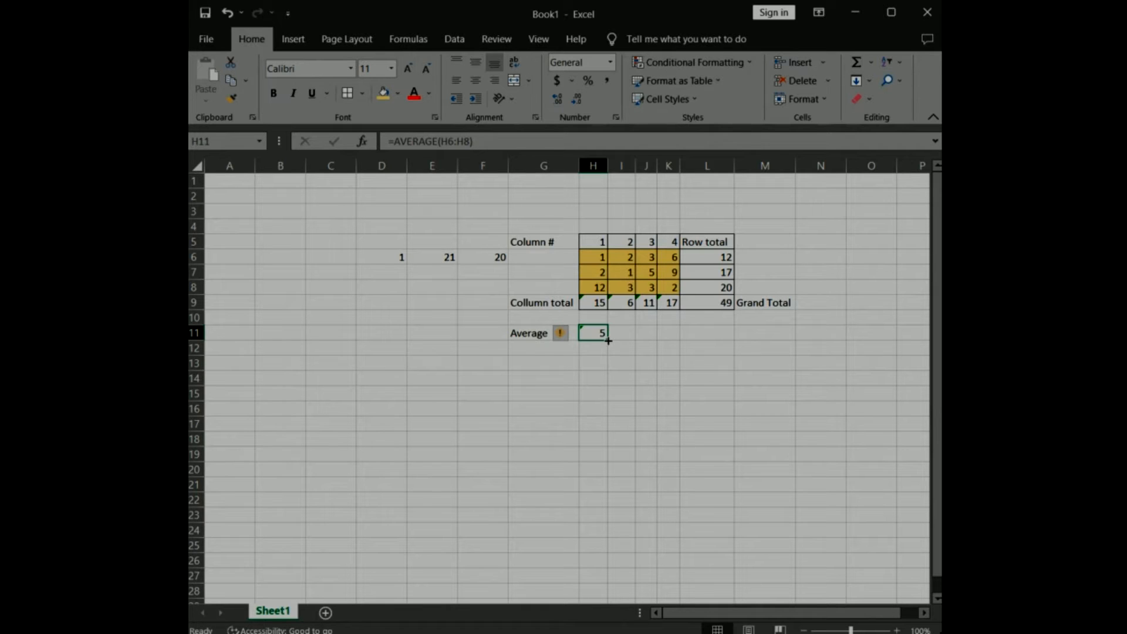
left_click_drag(608, 340, 678, 340)
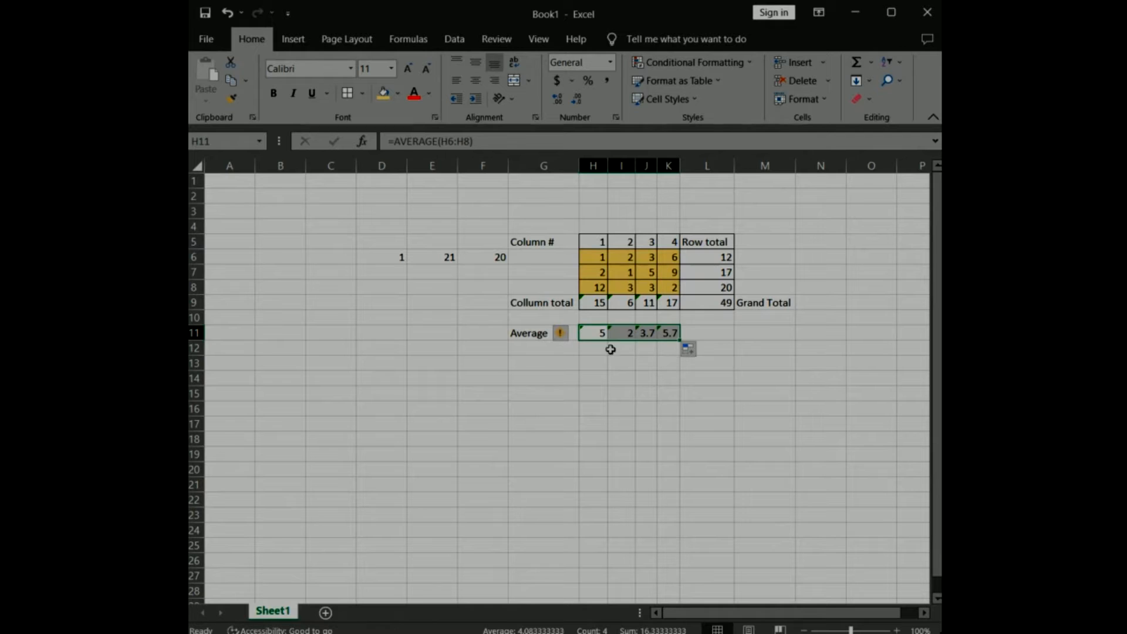
left_click(776, 360)
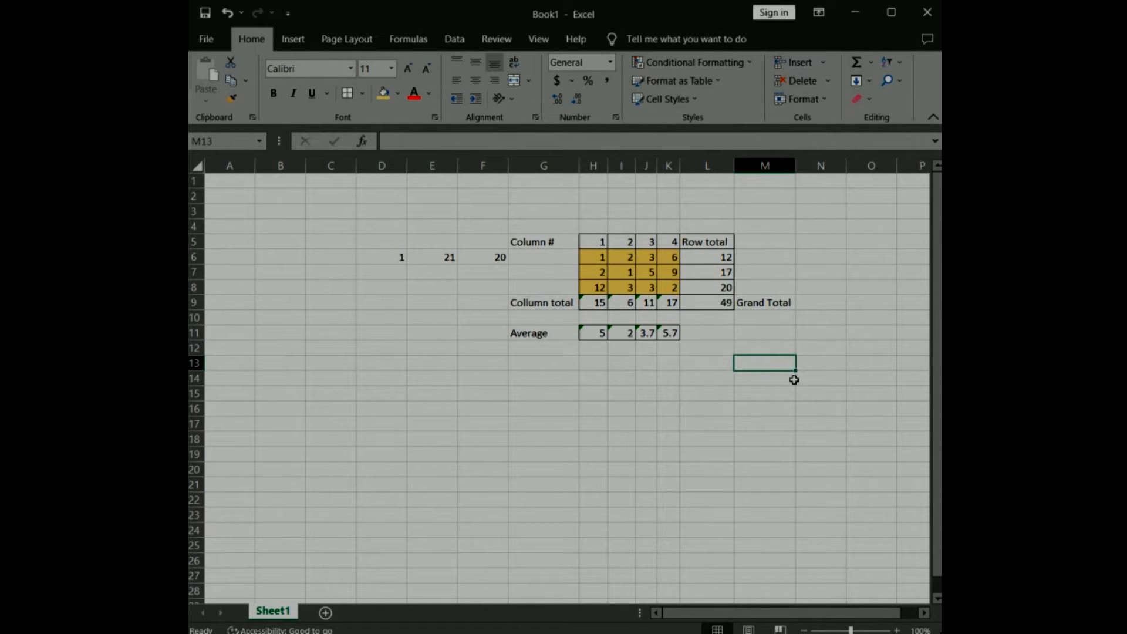
Add a second worksheet to the workbook and enter the label "Years" in its cell B4.
left_click(546, 484)
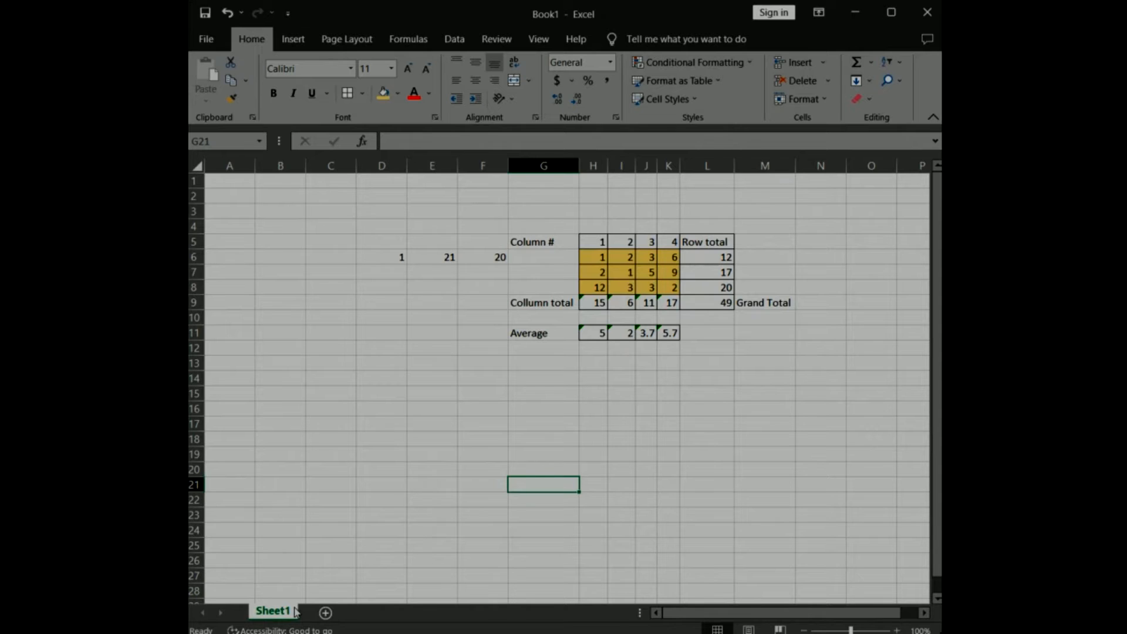
left_click(325, 612)
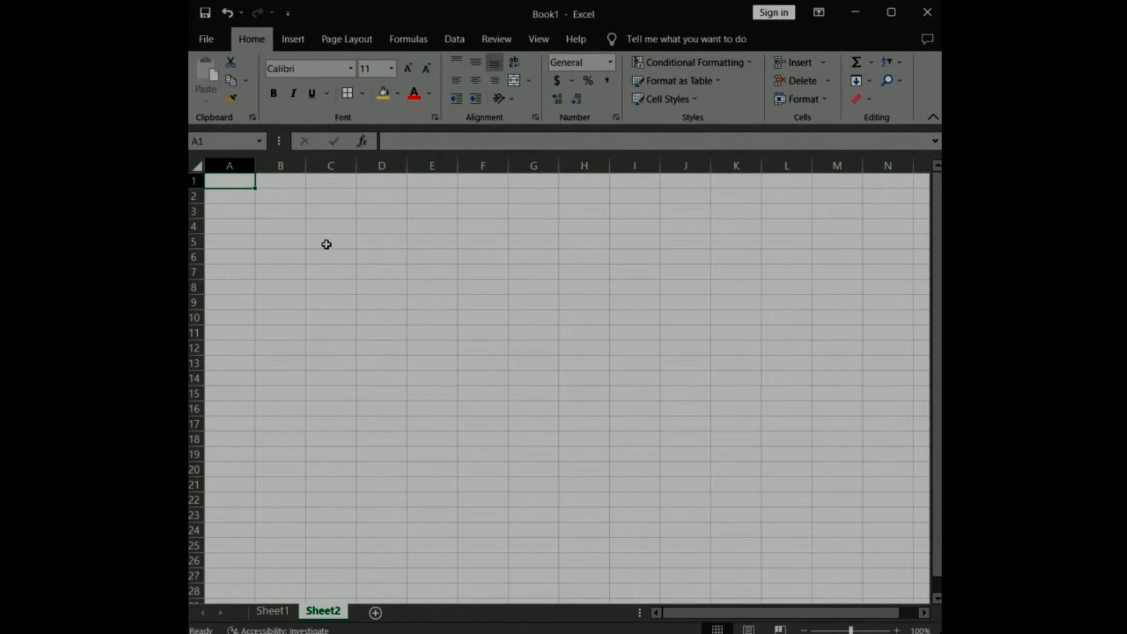
left_click(278, 227)
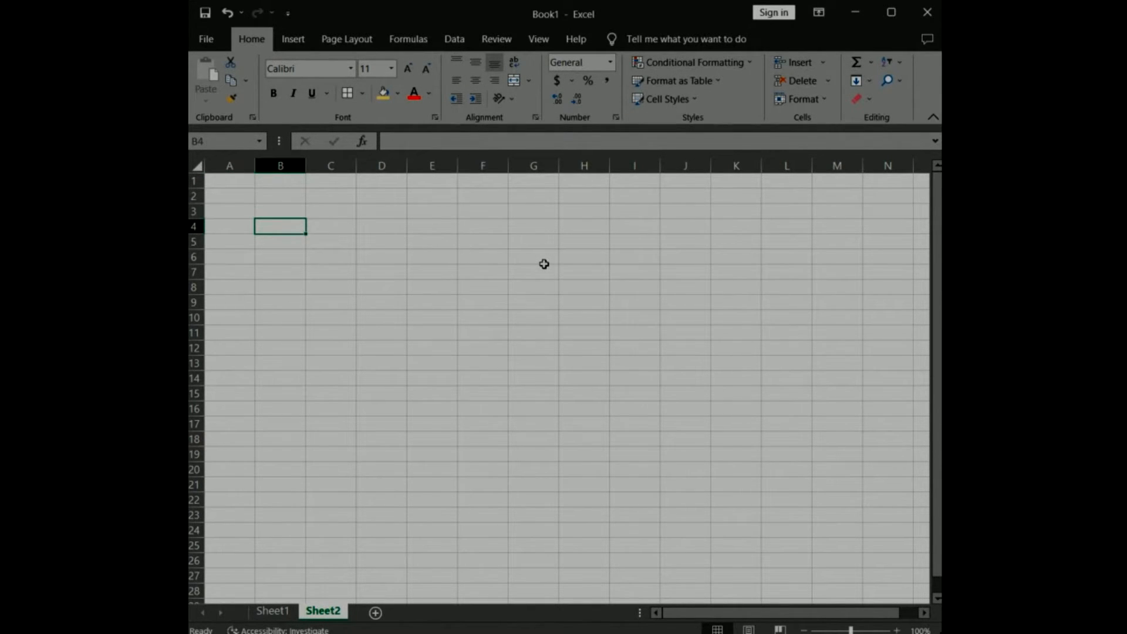
type("Years")
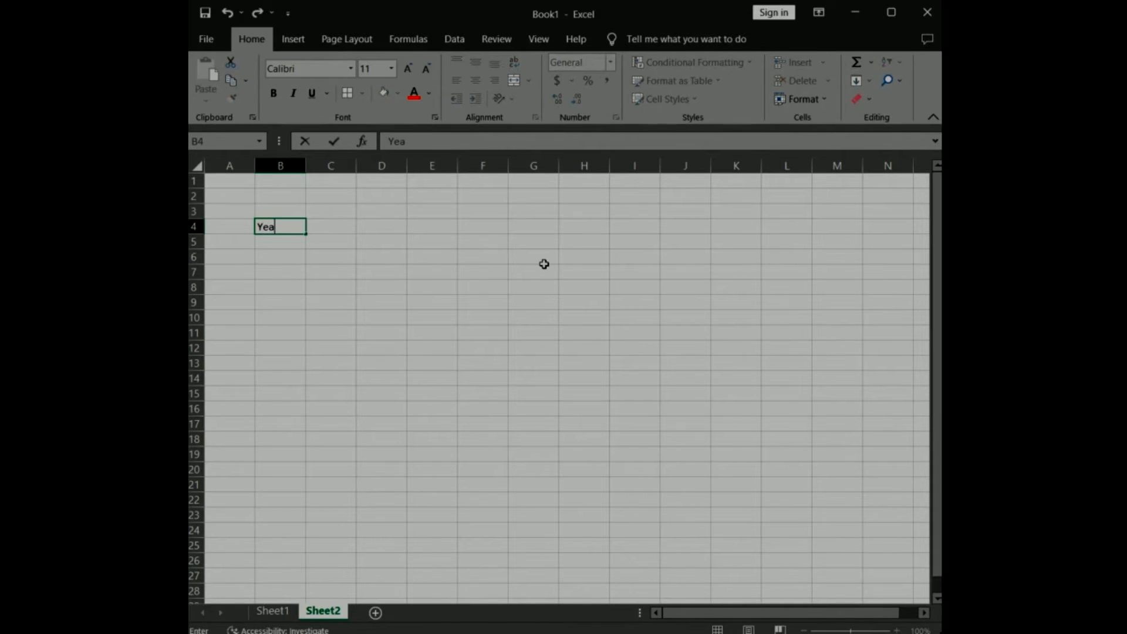
Enter the years 1999, 2000, 2001 and 2002 in cells C4:F4 beside the Years label.
left_click(333, 227)
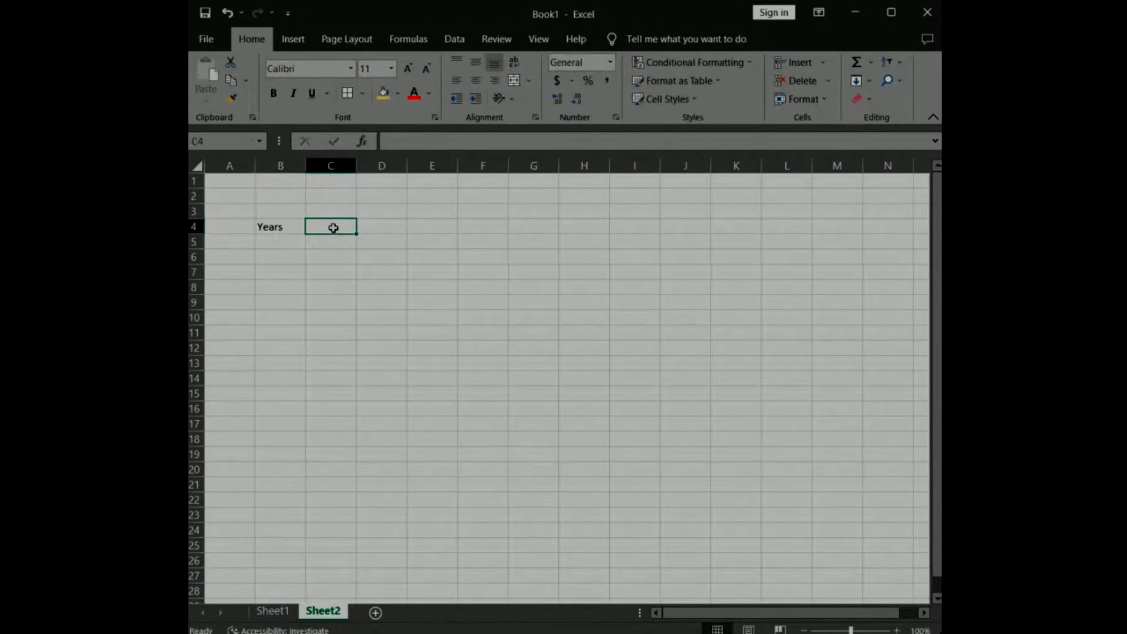
type("1999")
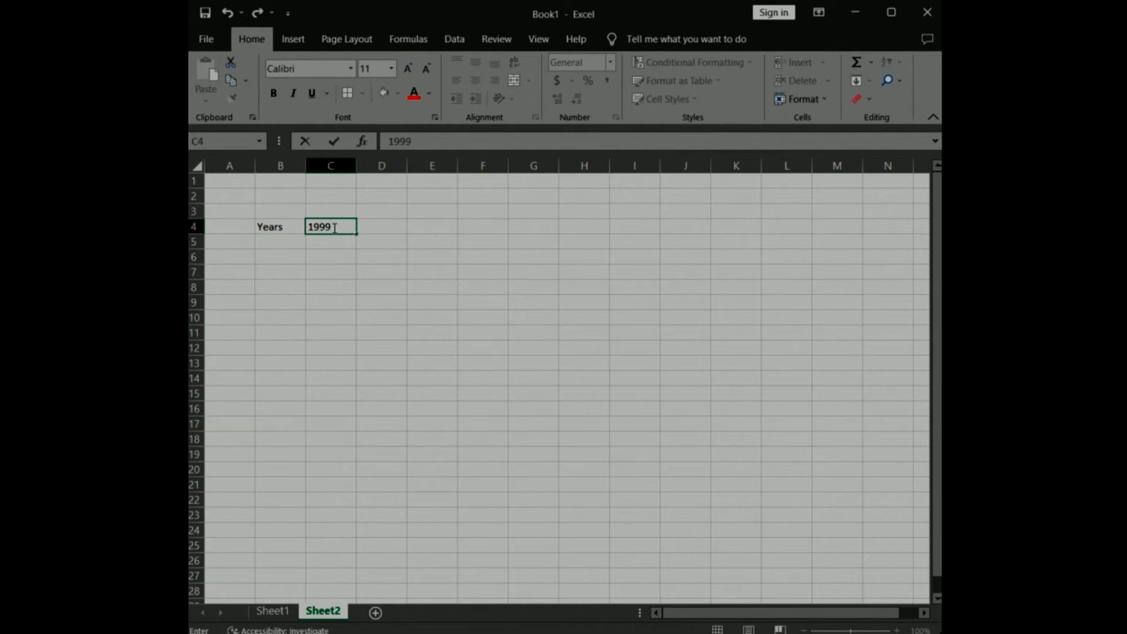
left_click(392, 227)
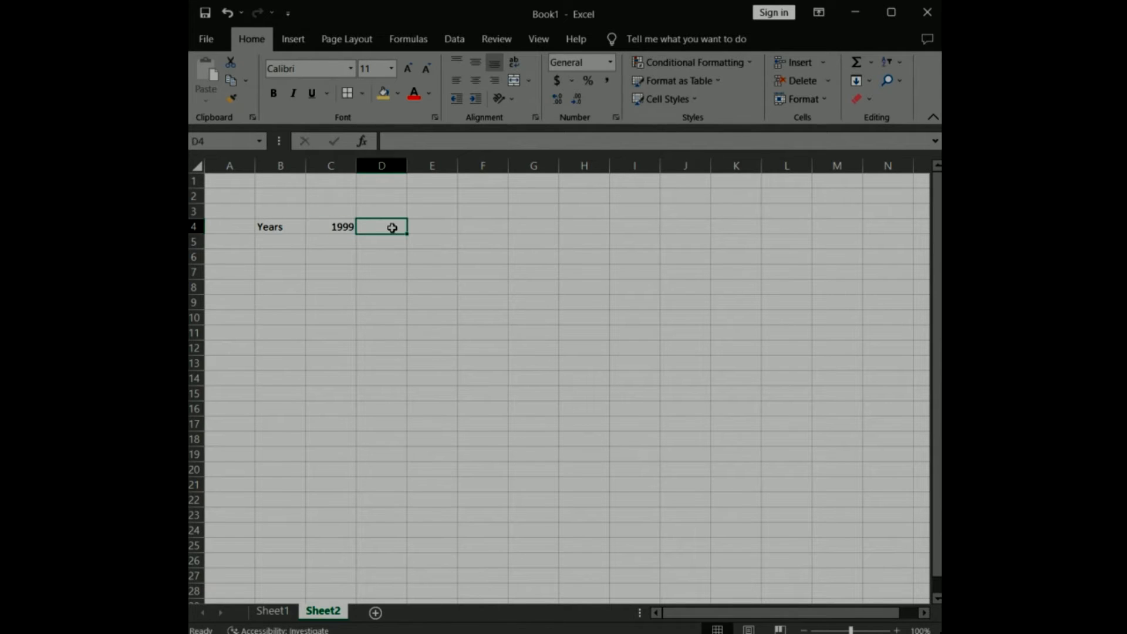
type("2000")
left_click(433, 230)
type("2001")
left_click(487, 223)
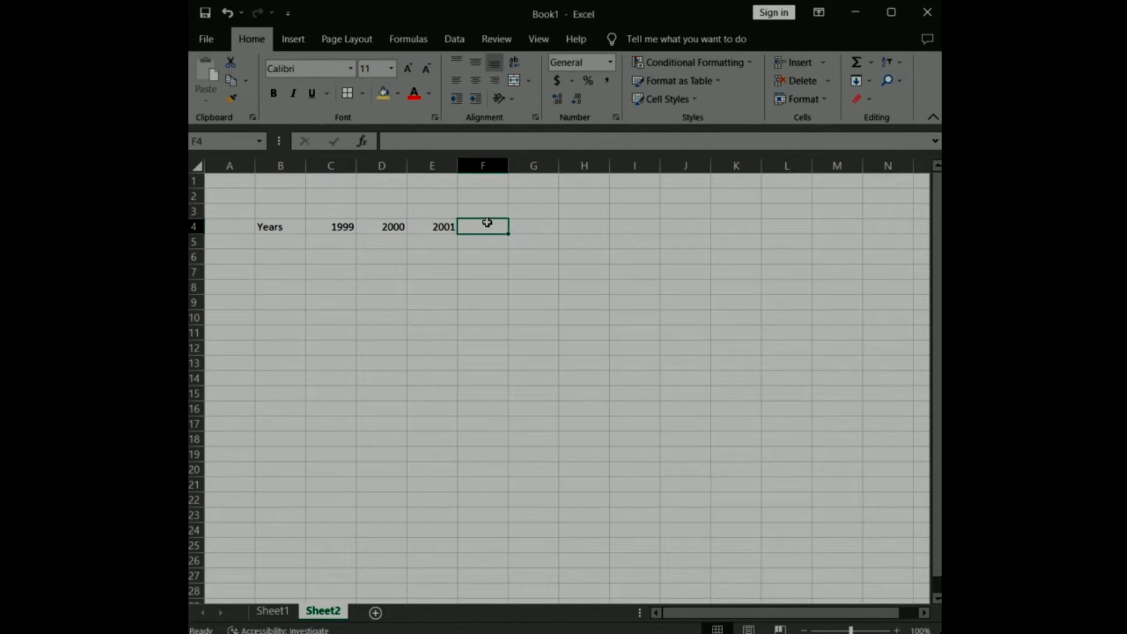
type("2002")
Enter the row label "income d" in cell B5 under Years.
left_click(282, 242)
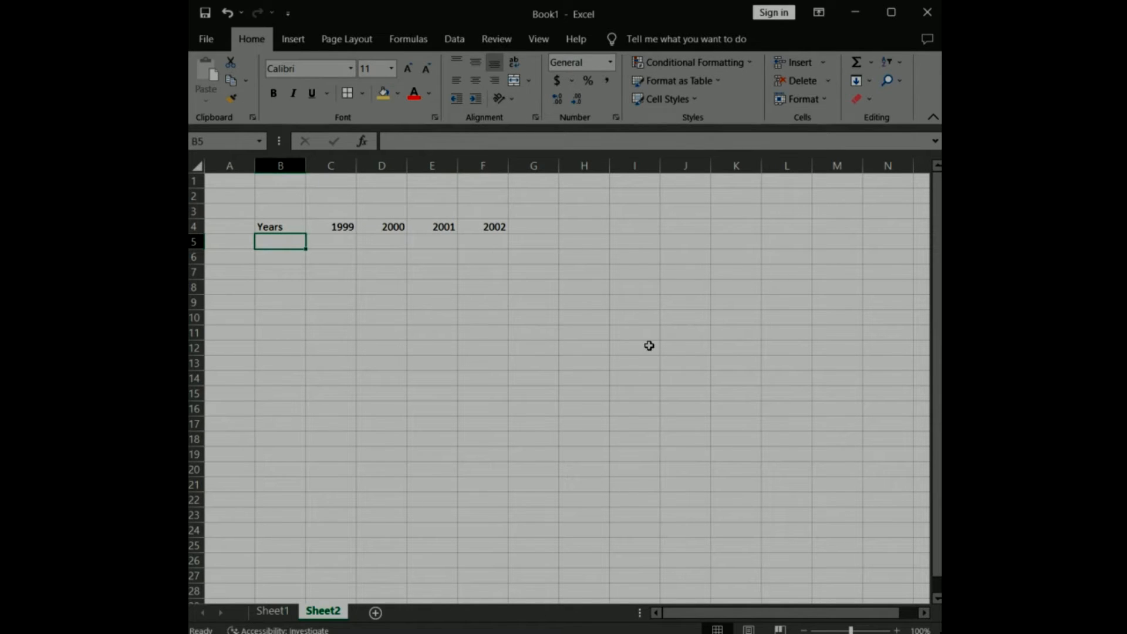
type("income")
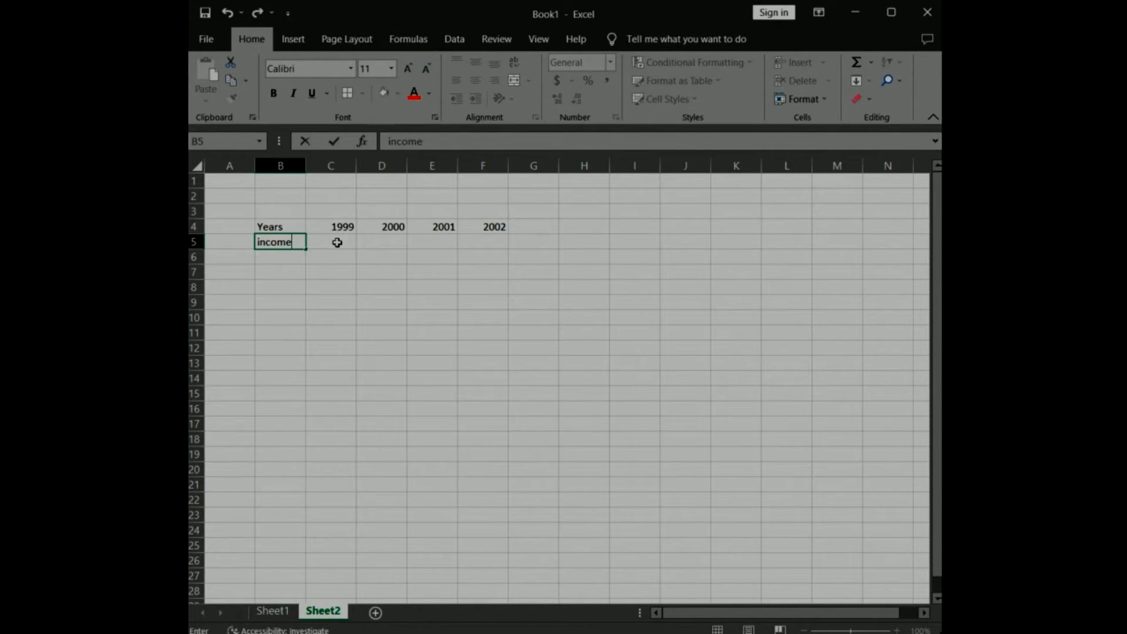
type(" d")
left_click(341, 241)
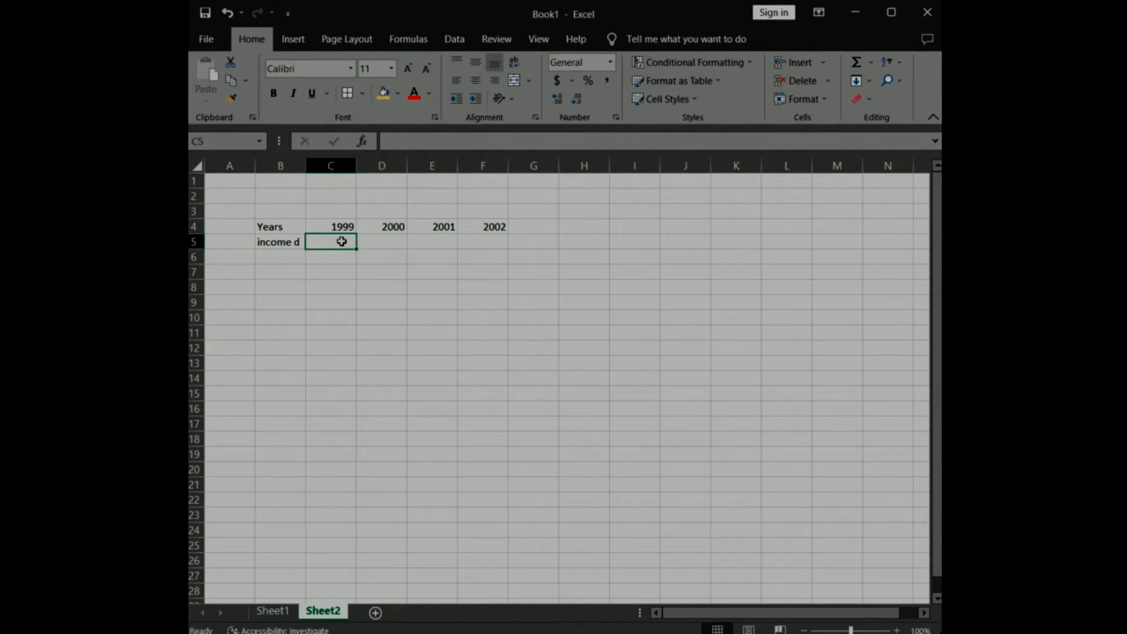
Enter the income d values 2300, 12000, 15000 and 11000 in cells C5:F5.
type("2300")
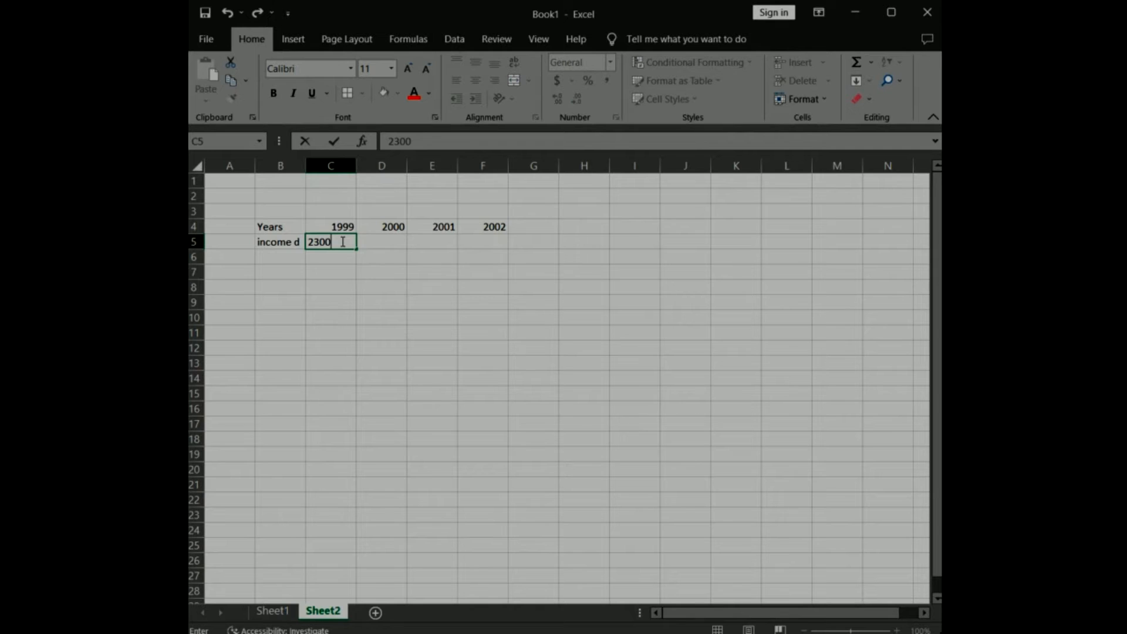
left_click(381, 242)
type("12000")
left_click(437, 242)
type("15")
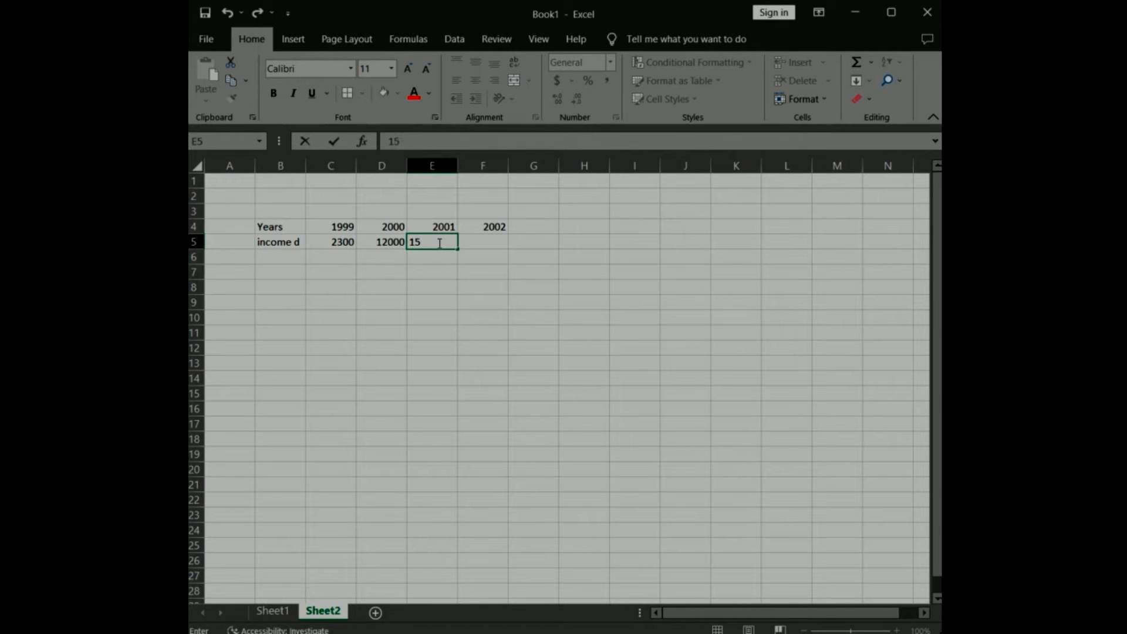
type("000")
key("Tab")
type("11000")
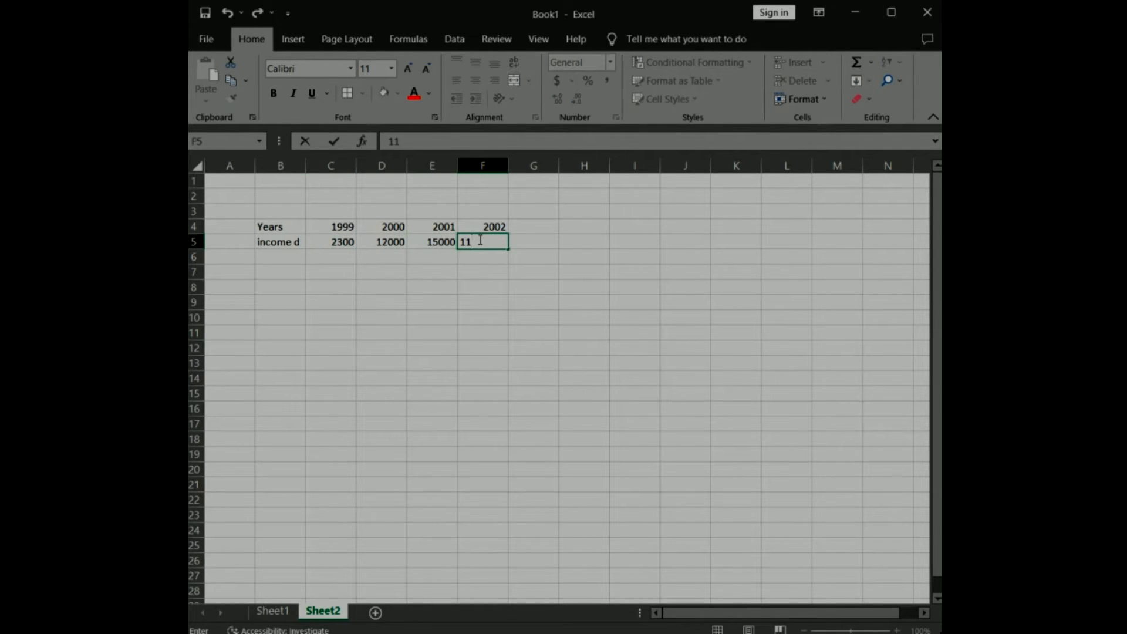
key("Return")
Enter the row label "income f" in cell B6 below income d.
type("incomef")
key("Left")
key("BackSpace")
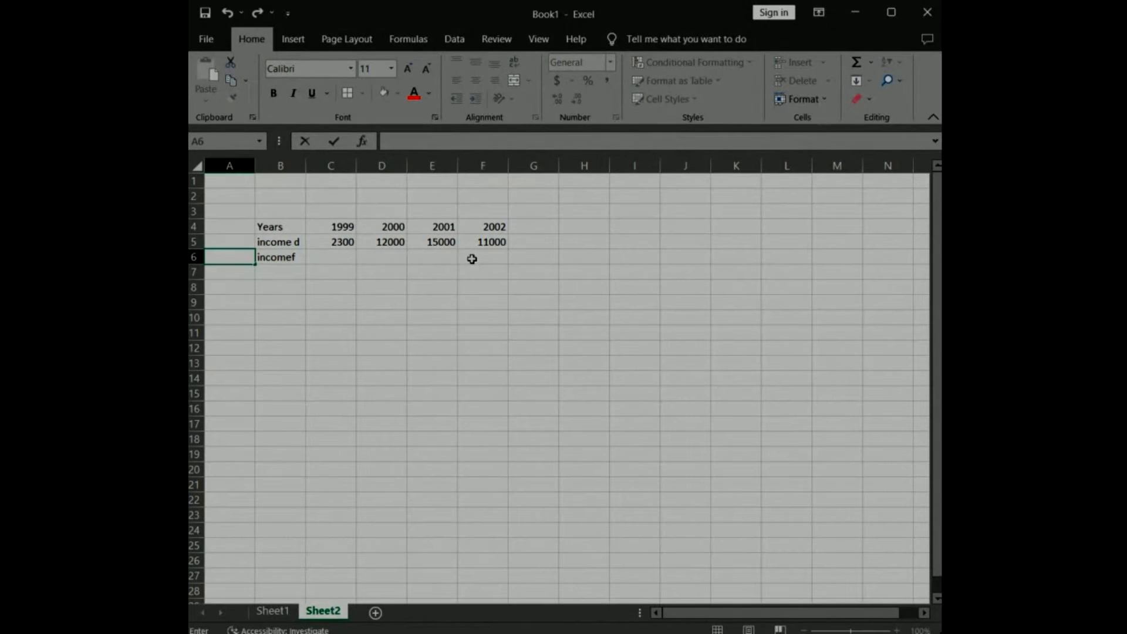
double_click(291, 258)
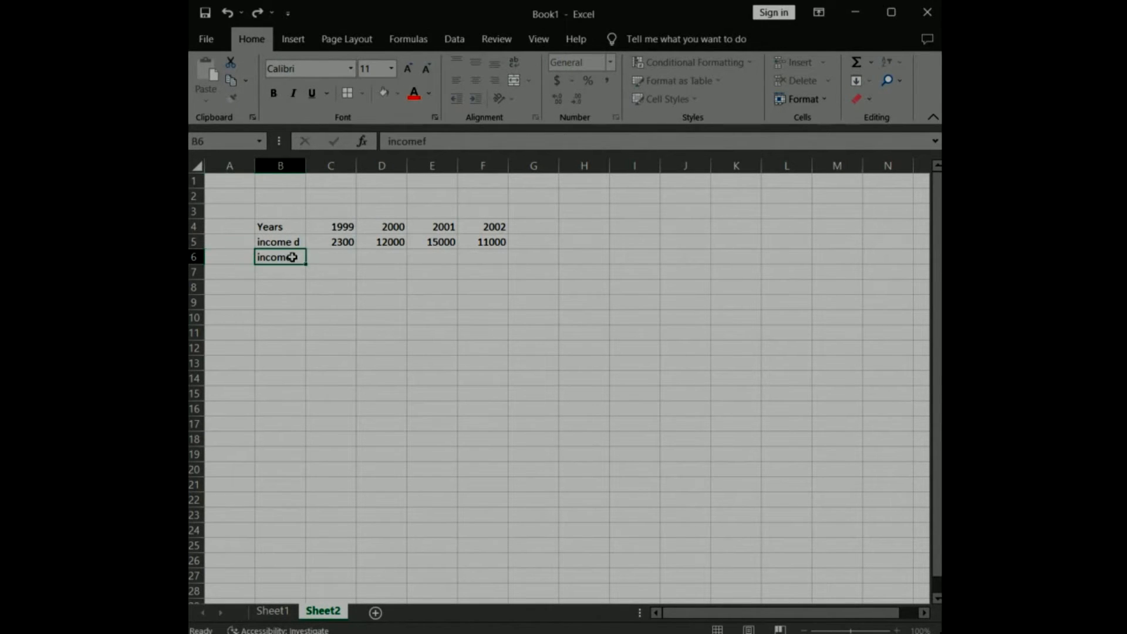
Fill the income f row with 3000, 4000, 6000 and 3500 in cells C6:F6.
left_click(342, 259)
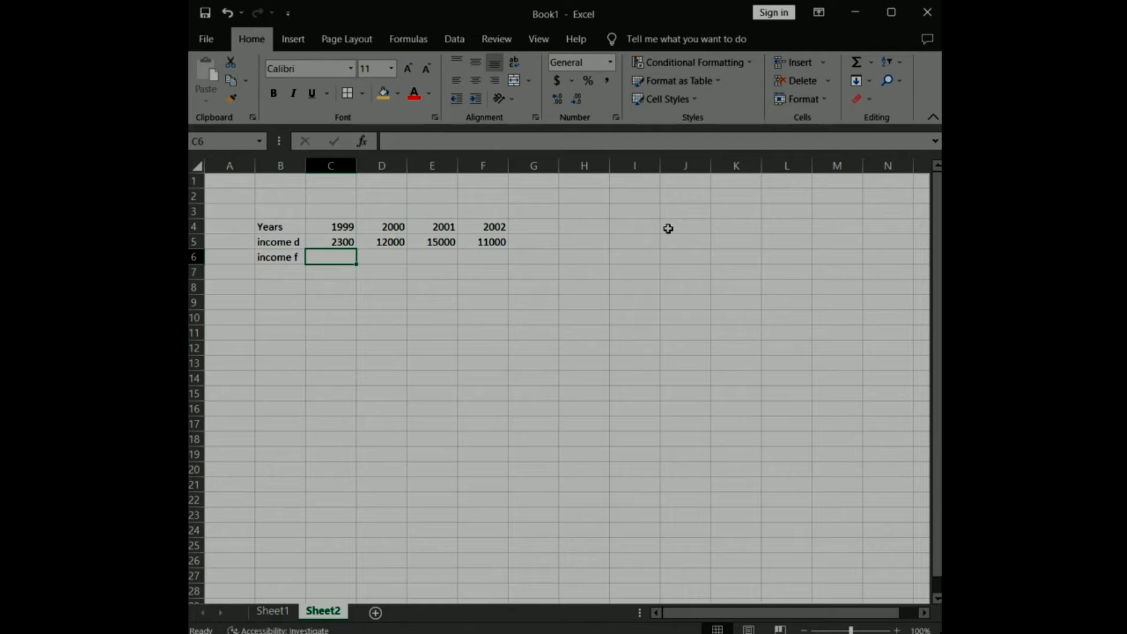
type("3000")
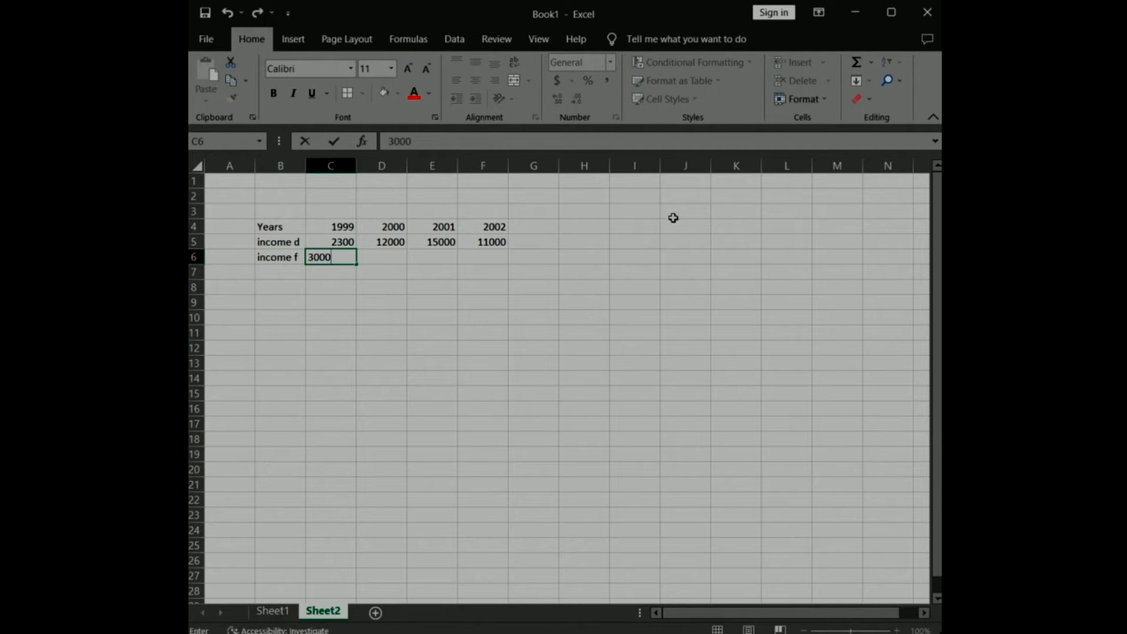
left_click(399, 257)
type("4000")
left_click(435, 257)
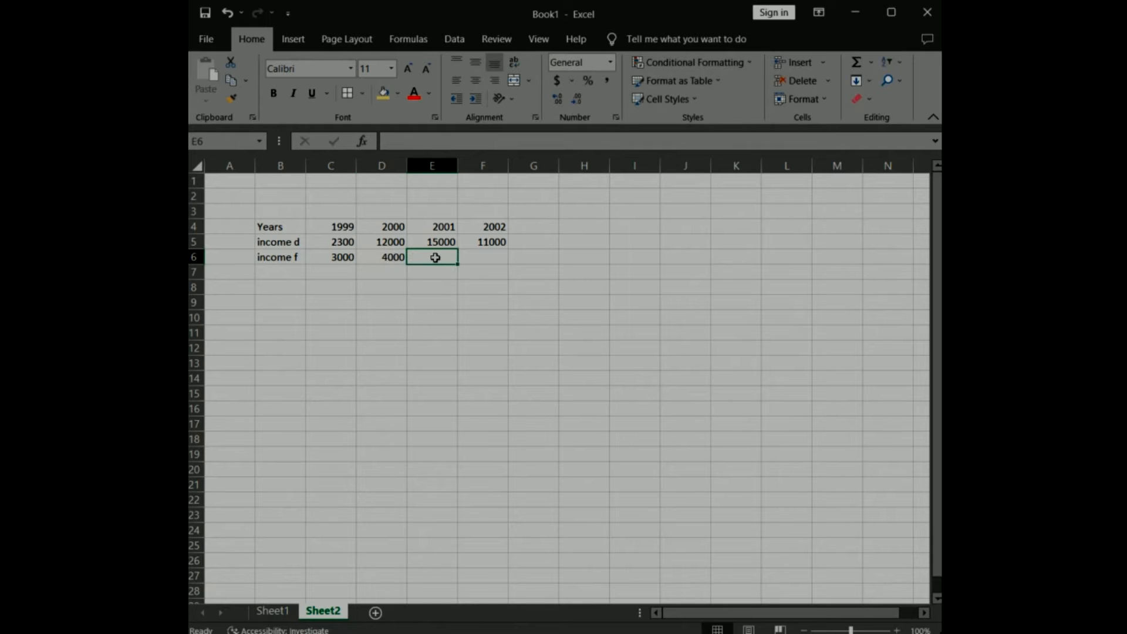
type("6000")
left_click(494, 254)
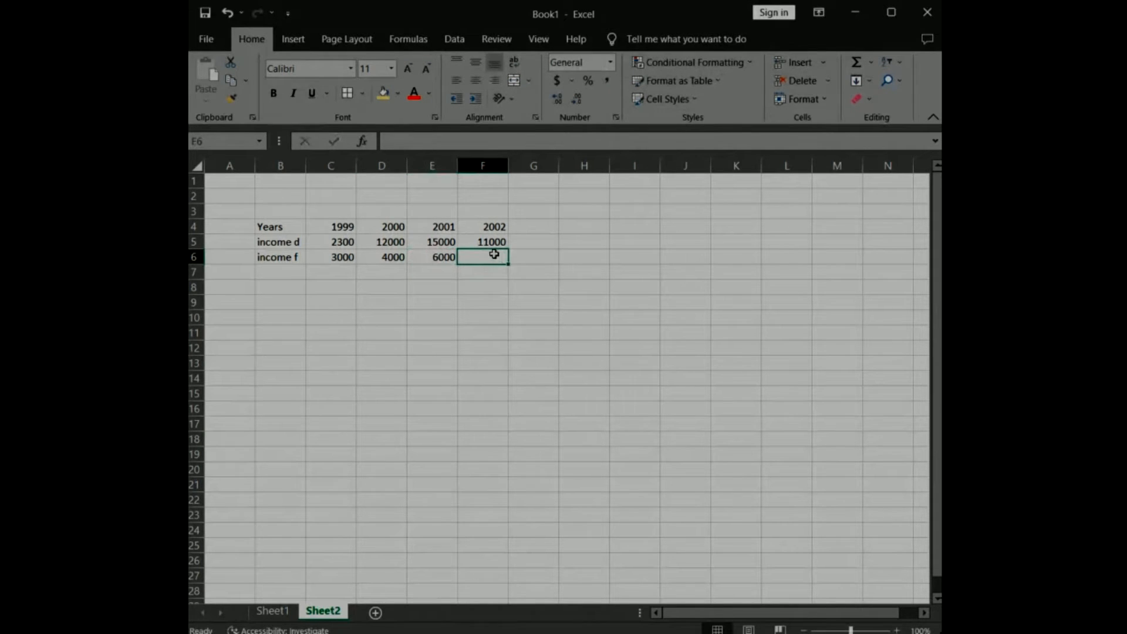
type("3500")
Add an "exp d" row in B7:F7 with the values 700, 1200, 1200 and 900.
left_click(280, 272)
type("exp")
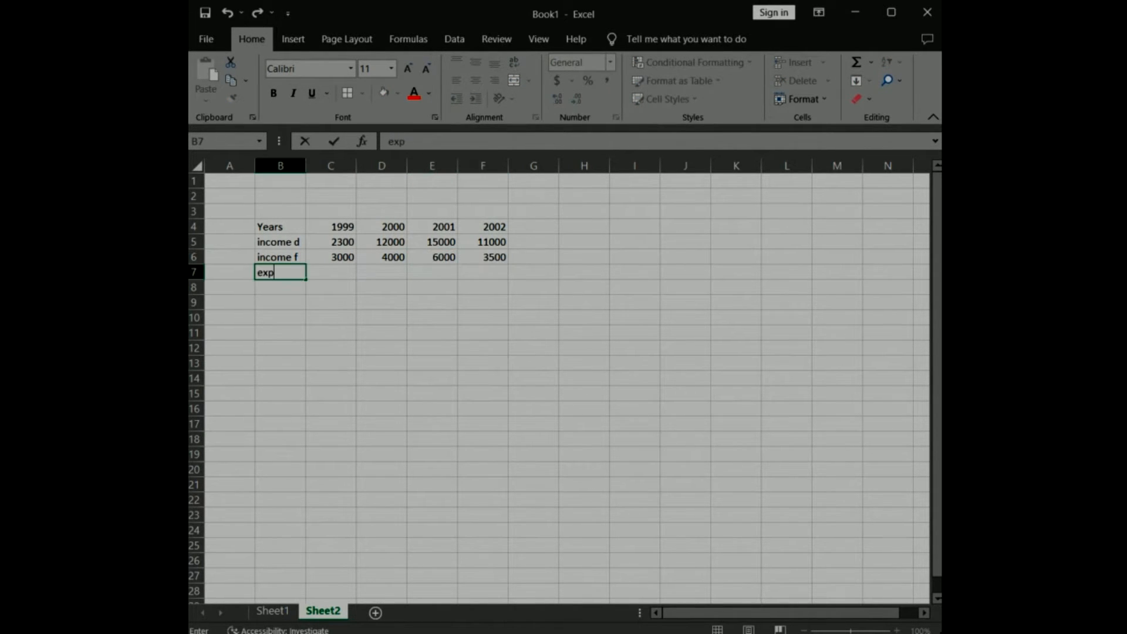
type(" d")
key("Tab")
type("700")
key("Tab")
type("1200")
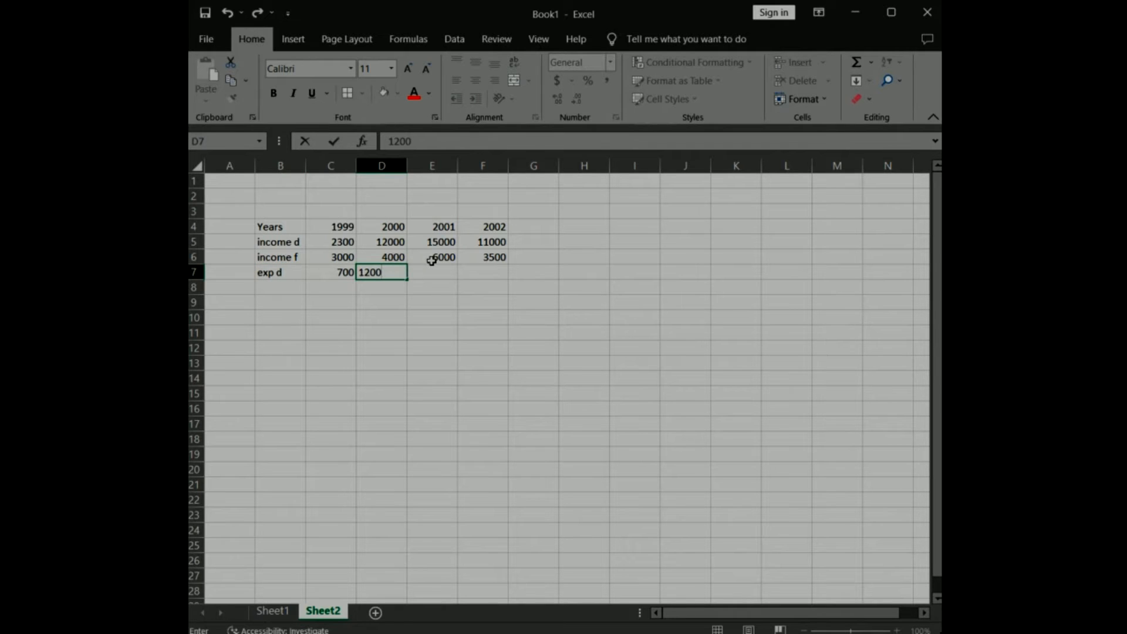
left_click(441, 272)
type("1200")
key("Tab")
type("900")
key("Return")
Add an "Exp f" row in B8:F8 with the values 200, 250, 400 and 500.
type("Exp f")
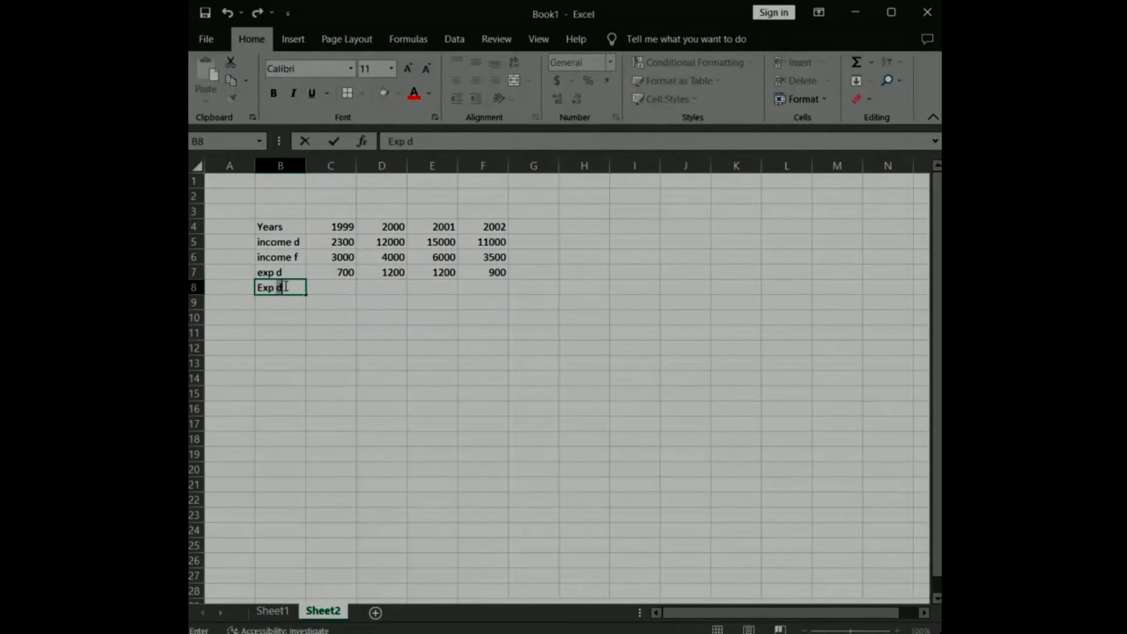
key("Tab")
type("200\t250")
key("Tab")
type("400")
key("Tab")
type("500")
left_click(583, 302)
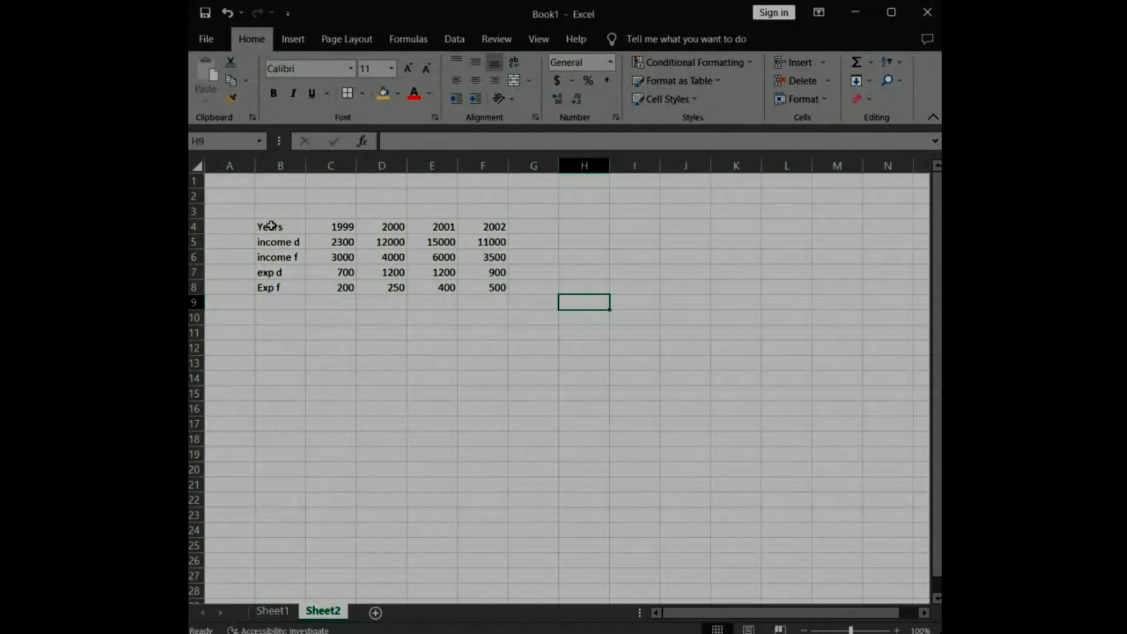
Apply all borders to the whole table in B4:F8.
left_click_drag(271, 225, 470, 284)
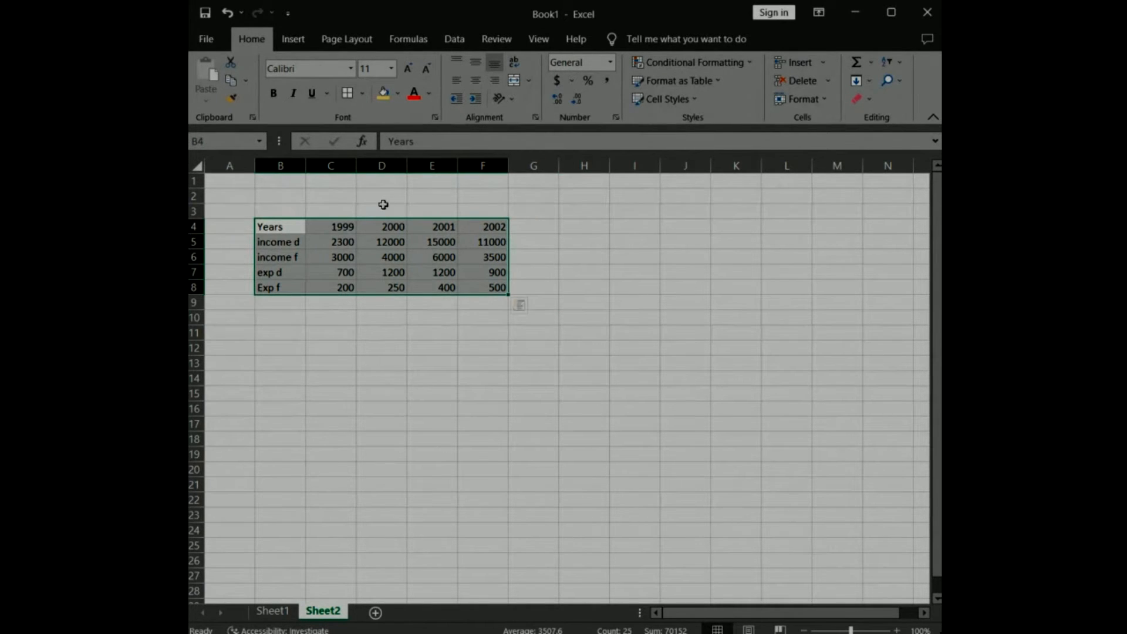
left_click(364, 94)
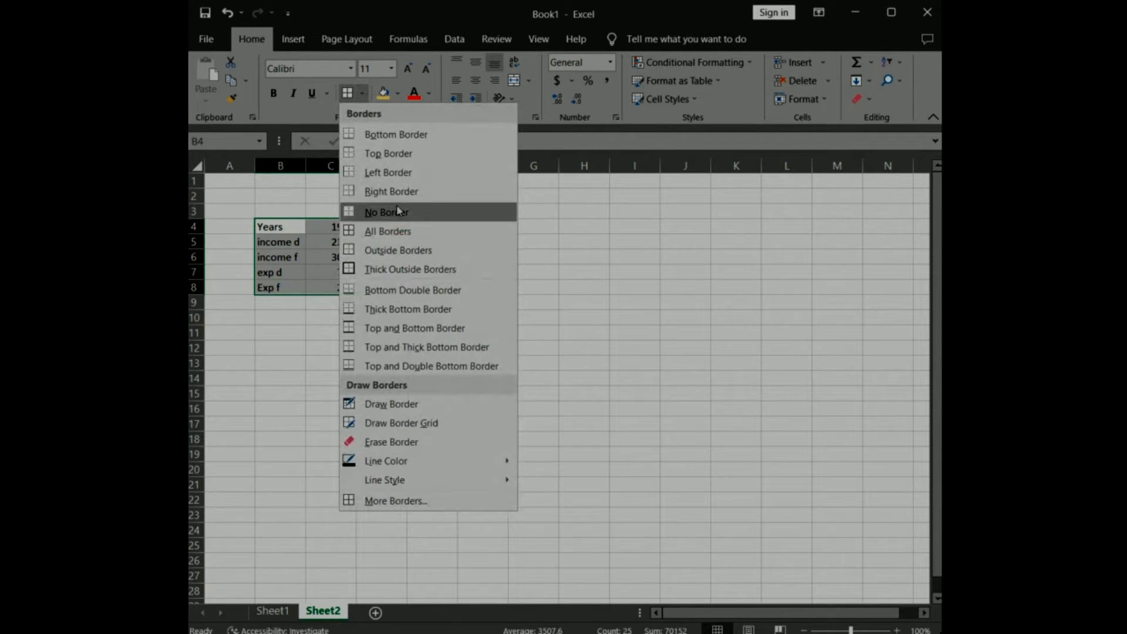
left_click(385, 231)
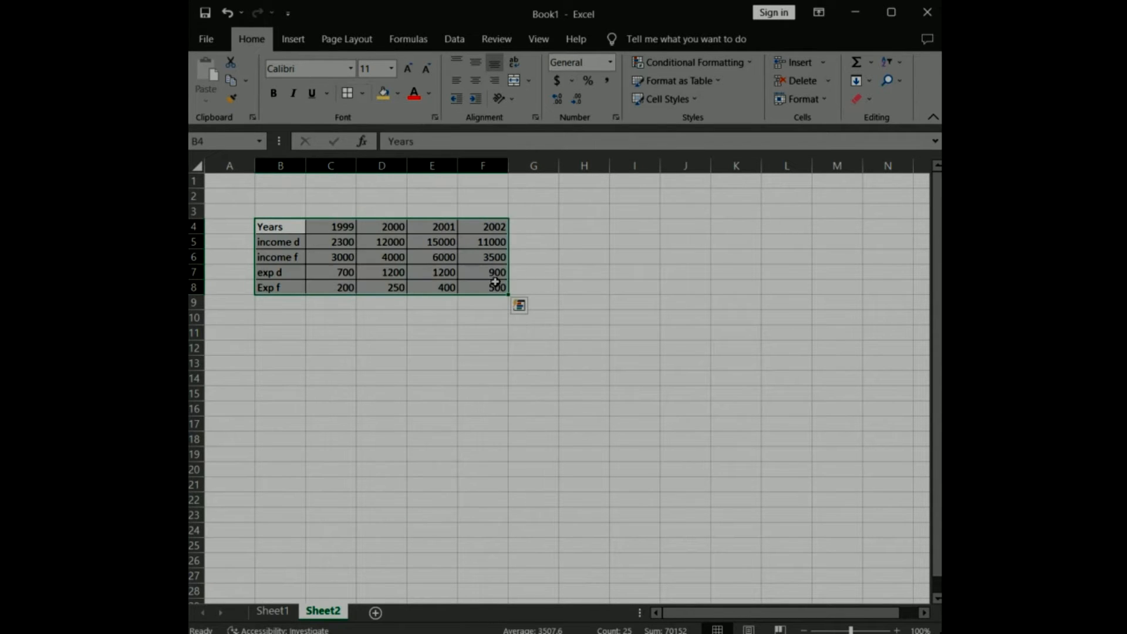
left_click(565, 273)
Fill the year cells C4:F4 with the gold colour.
left_click(319, 226)
left_click_drag(320, 226, 481, 224)
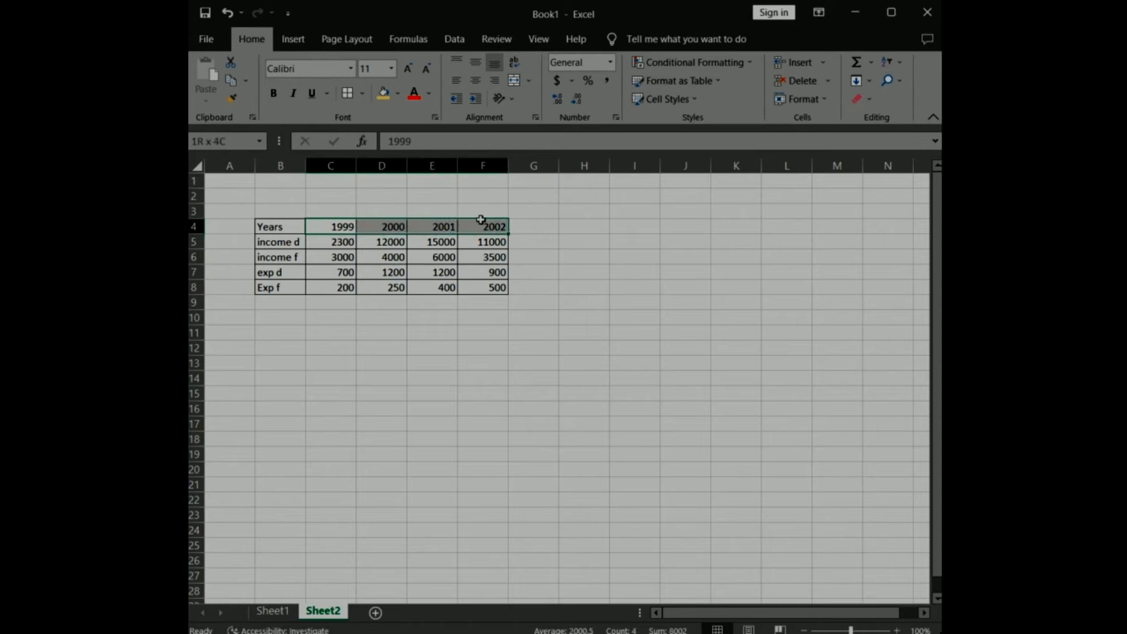
left_click(385, 94)
left_click(596, 233)
Fill the income and expense values in C5:F8 with blue.
left_click_drag(346, 243, 499, 287)
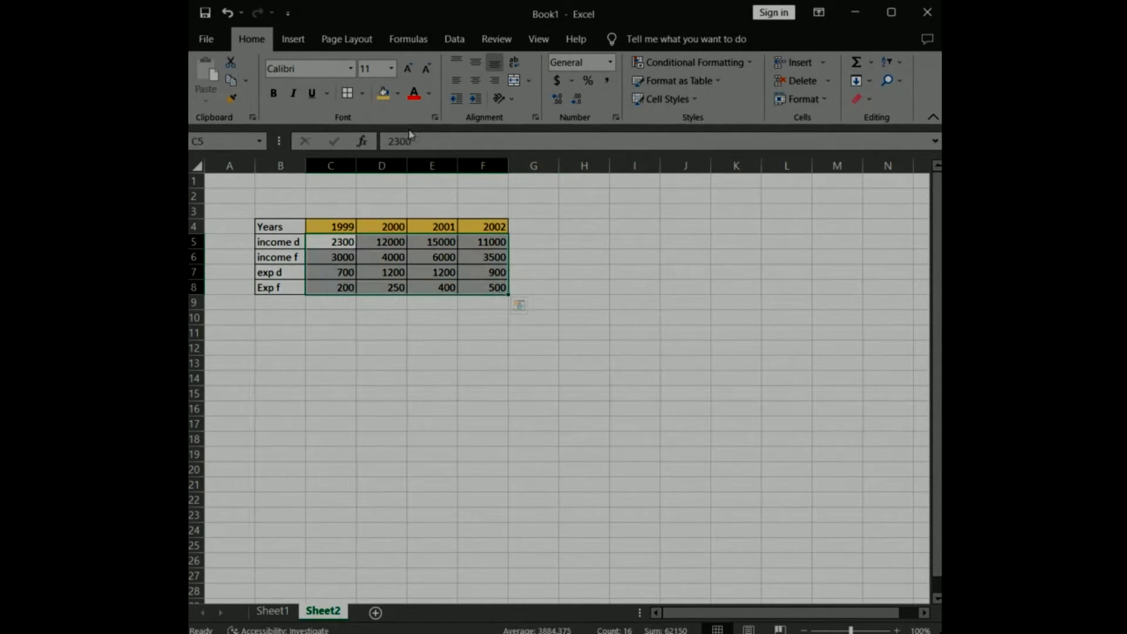
left_click(397, 94)
left_click(483, 159)
left_click(584, 256)
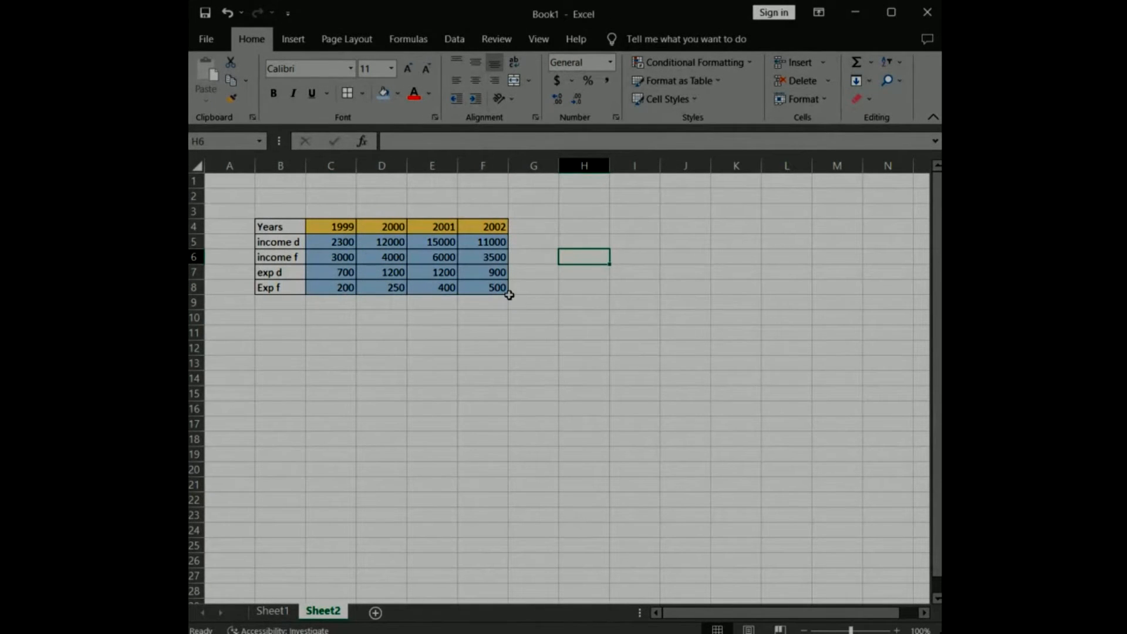
Format the values in C5:F8 as Currency with the $ symbol and 2 decimal places.
left_click_drag(331, 241, 482, 287)
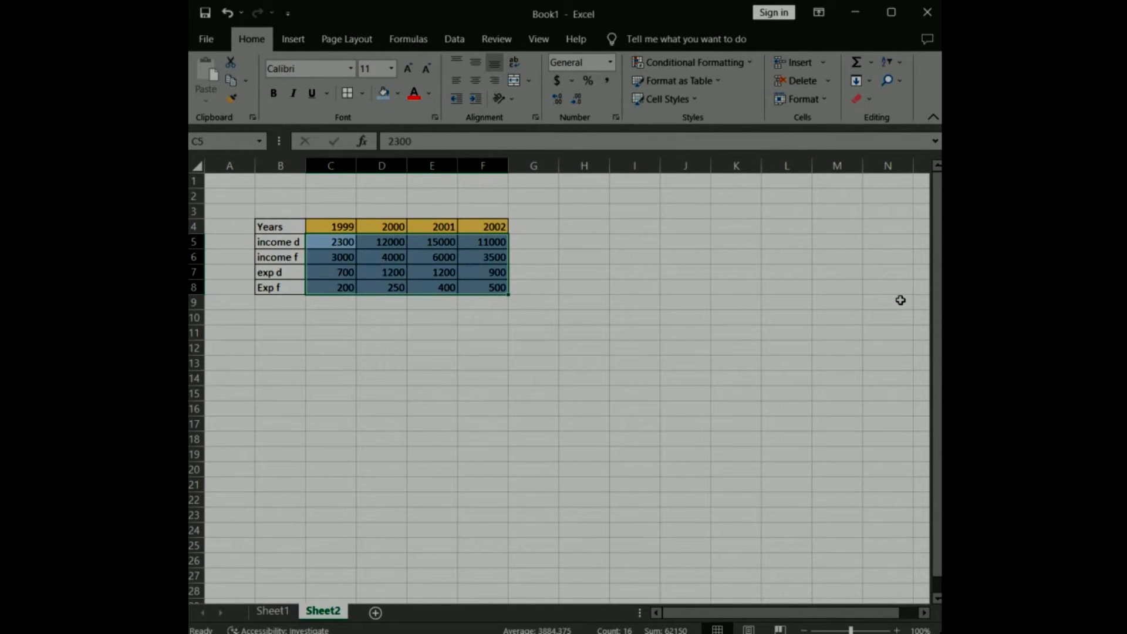
left_click(805, 99)
left_click(812, 409)
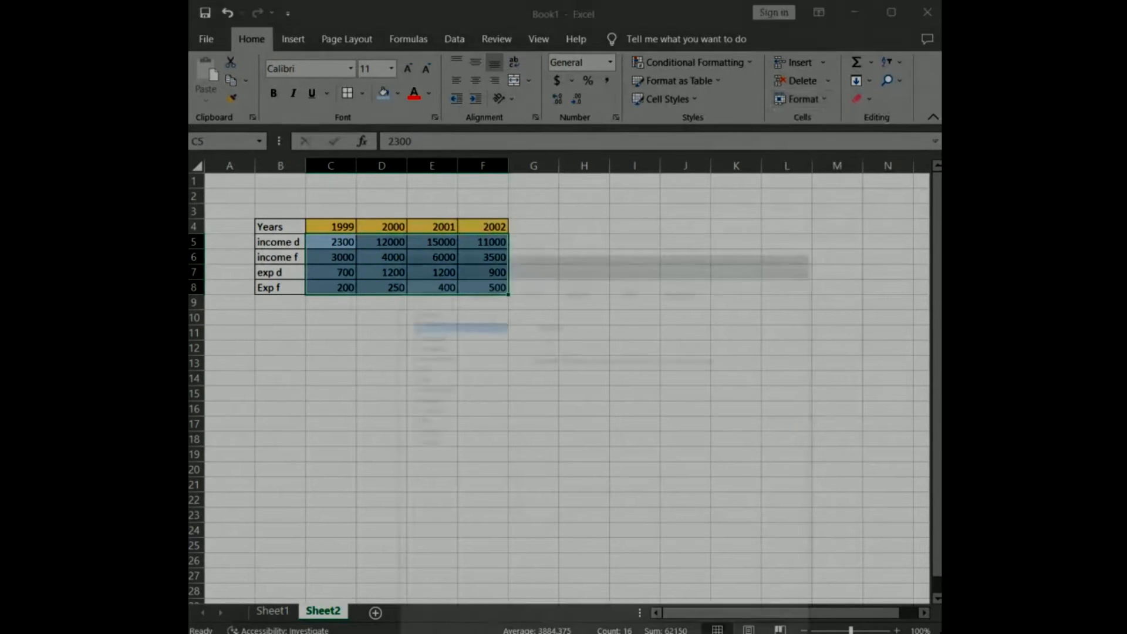
left_click(425, 345)
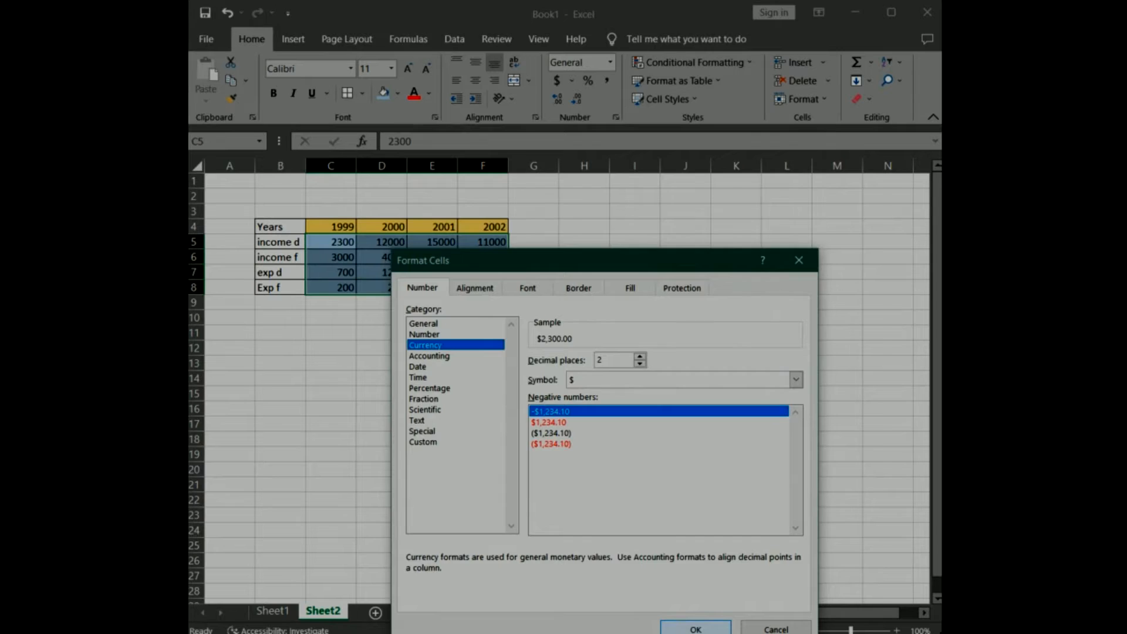
left_click(696, 629)
left_click(578, 340)
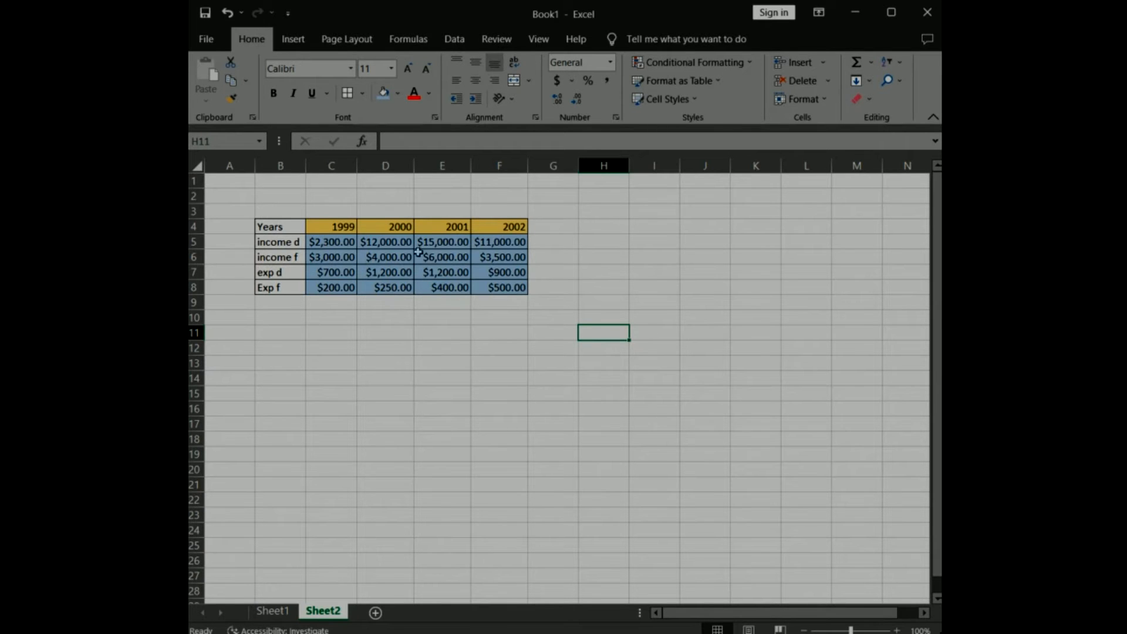
Label cell B9 "sub tot" and enter the formula =SUM(C5:C6) in C9 to total the 1999 income.
left_click(265, 302)
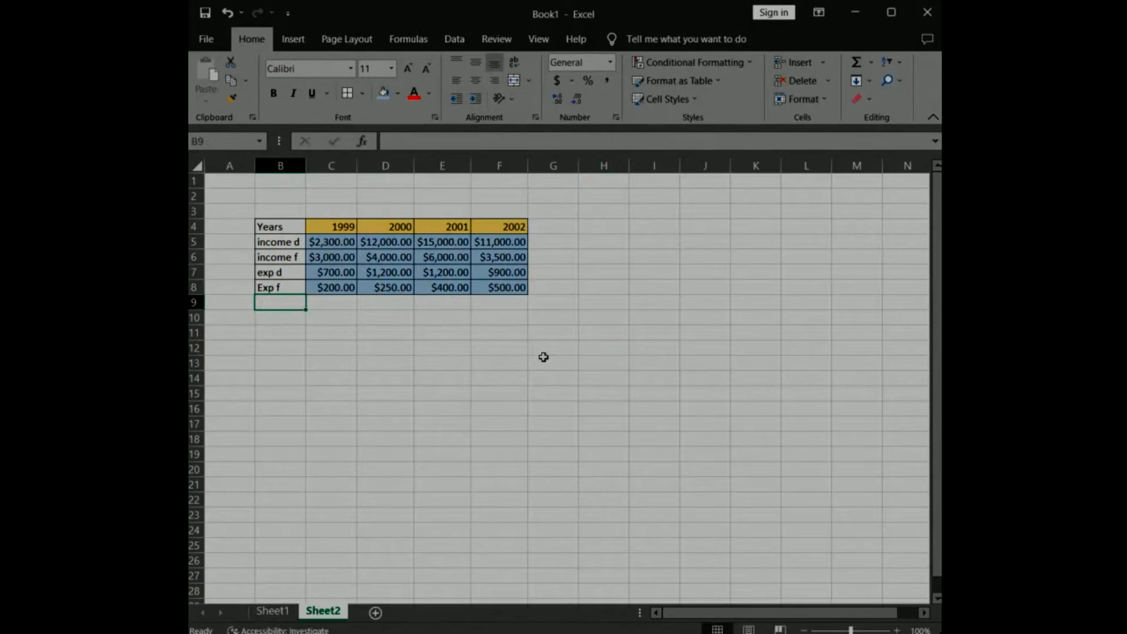
type("sub tot")
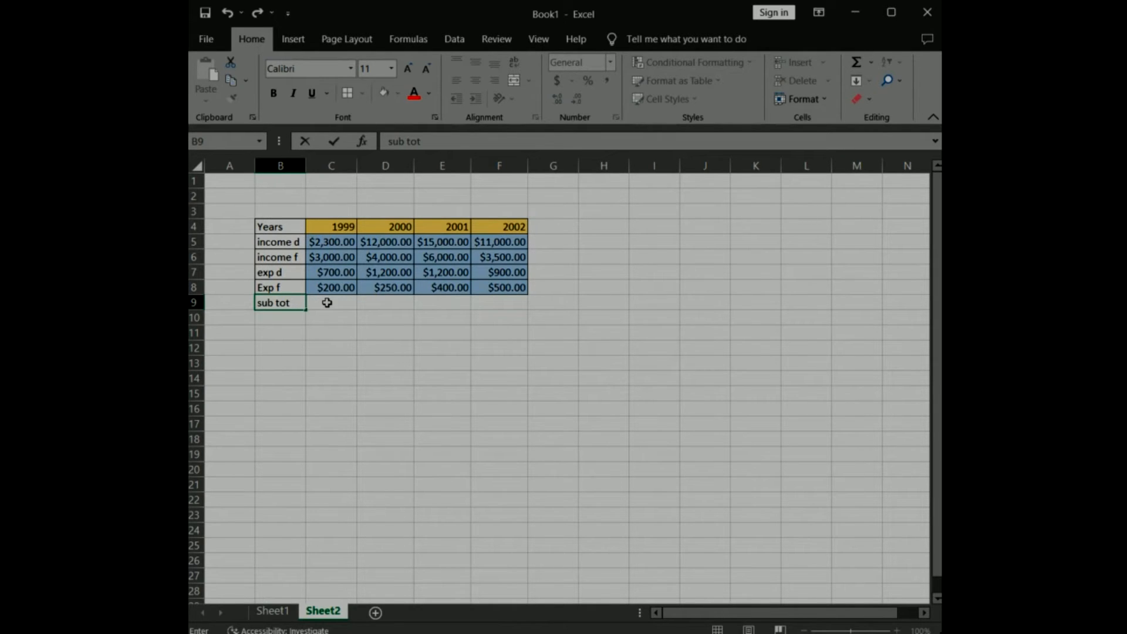
left_click(326, 302)
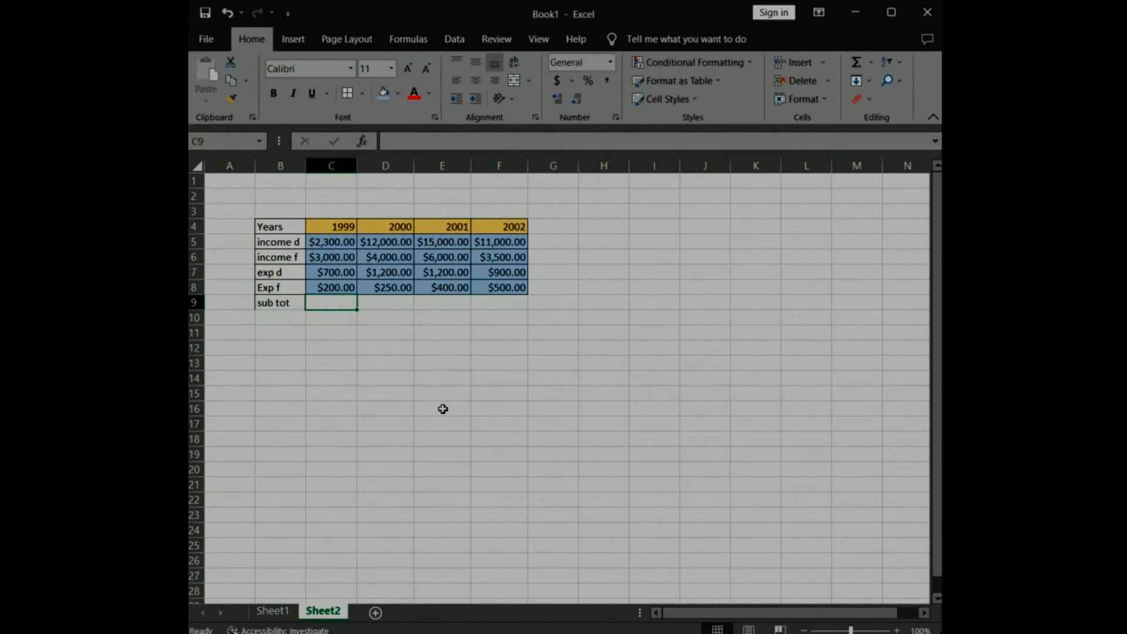
left_click(403, 141)
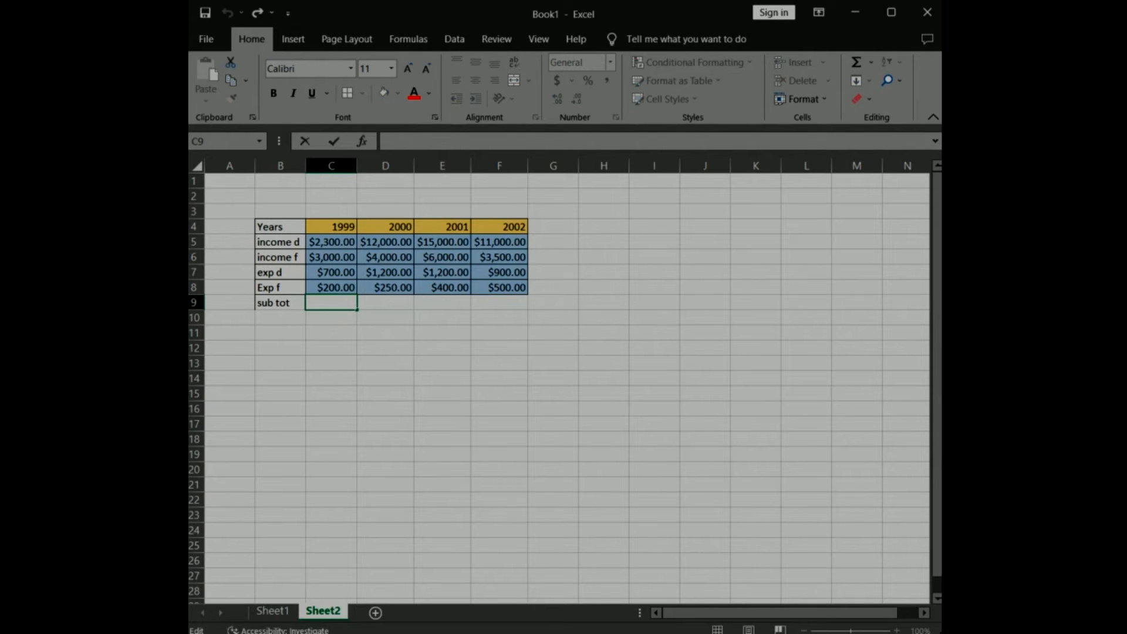
type("=")
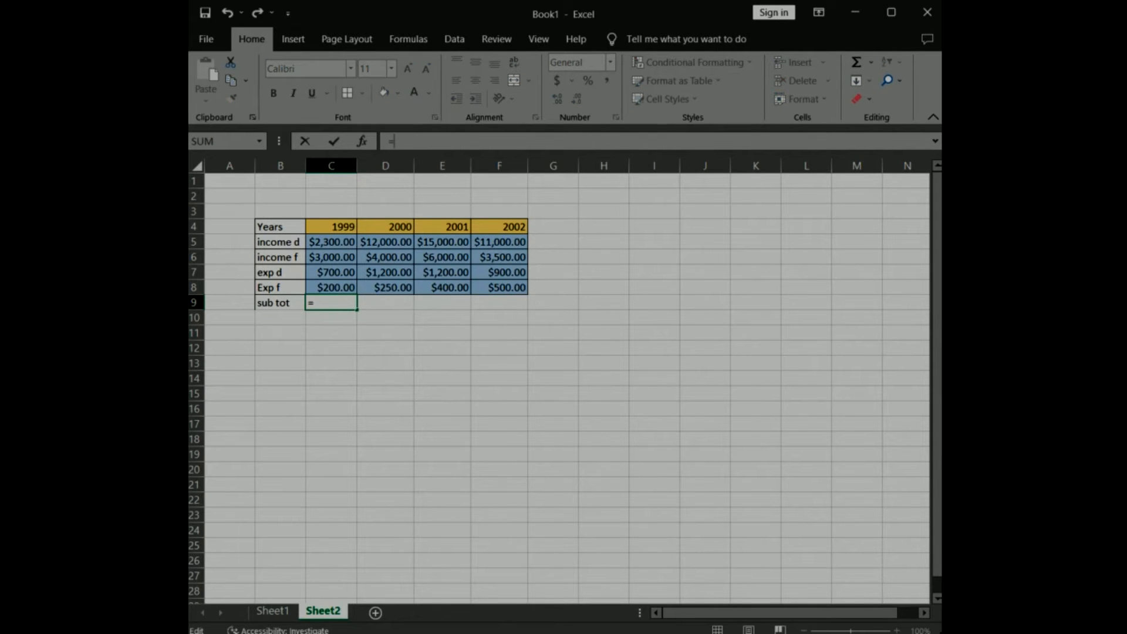
type("SUM(")
left_click(320, 242)
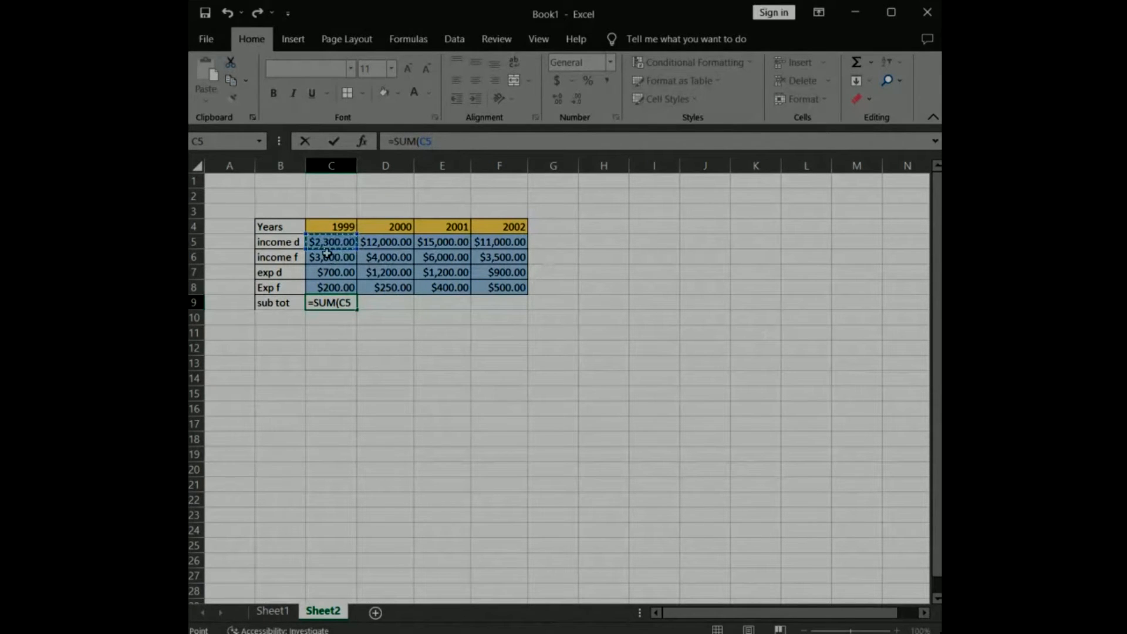
left_click_drag(328, 242, 327, 256)
type(")")
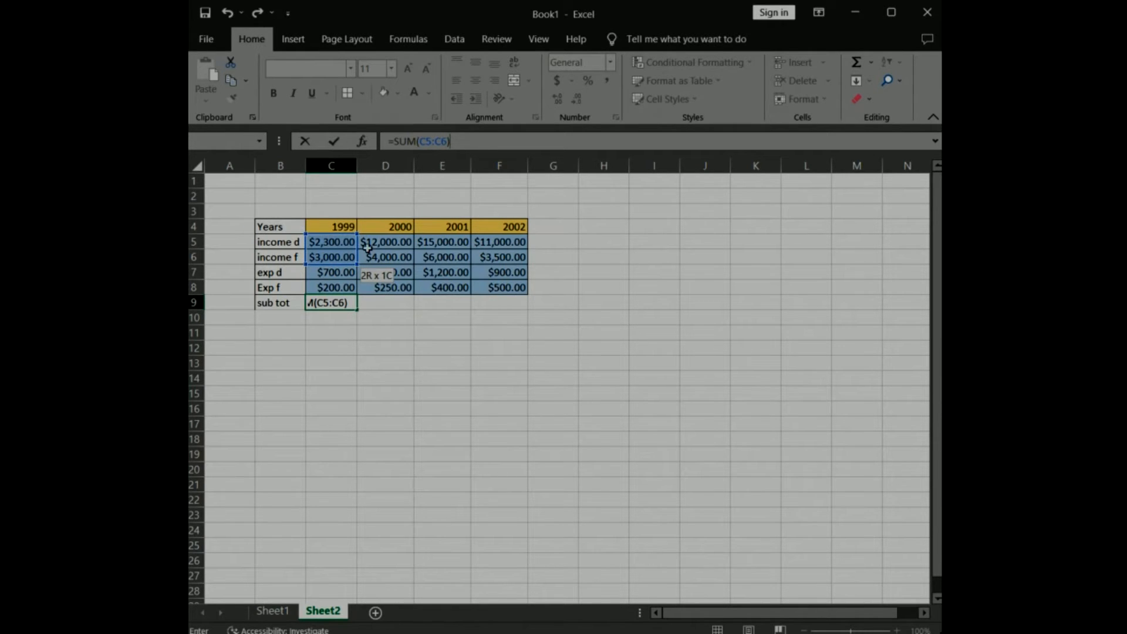
left_click(334, 142)
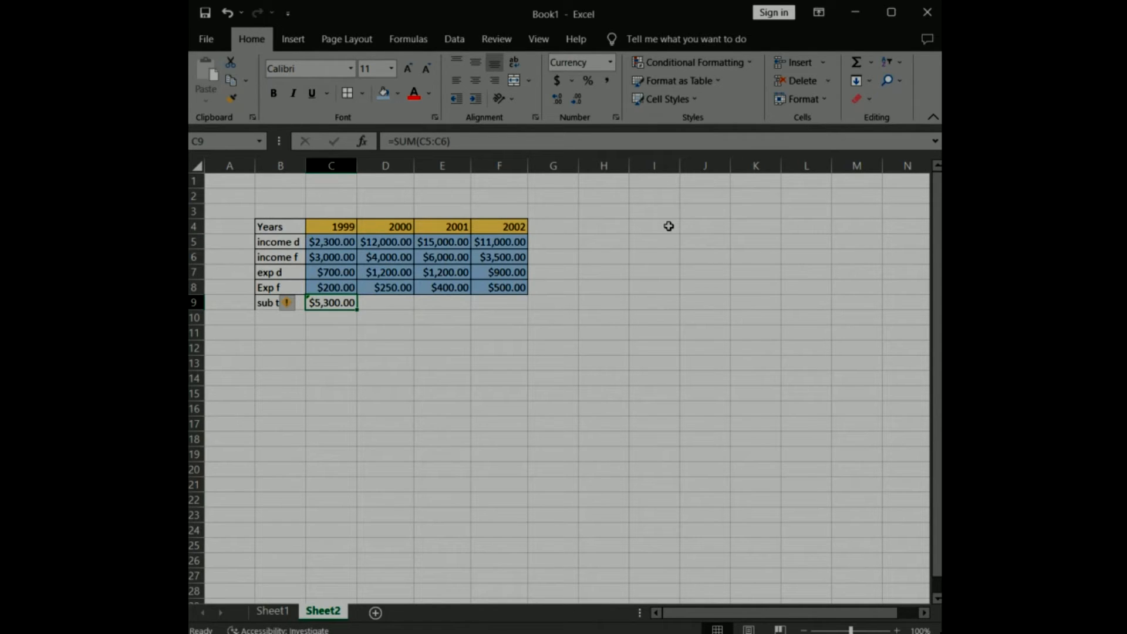
Enter the formula =SUM(D5:D6) in D9 to subtotal the income for 2000.
left_click(390, 304)
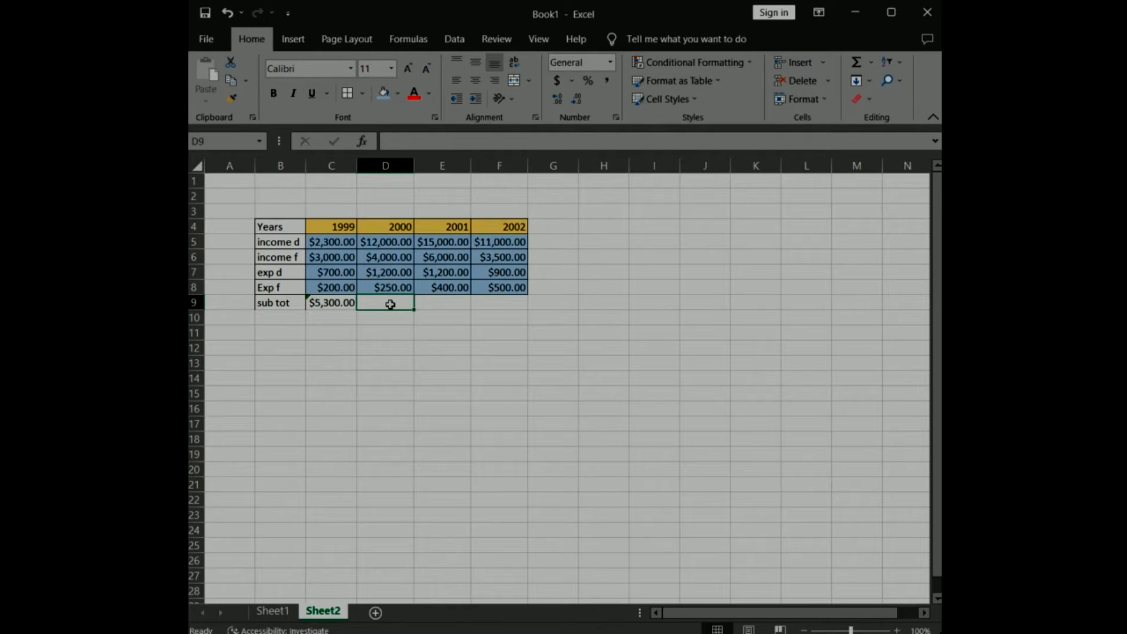
left_click(413, 141)
type("=SU")
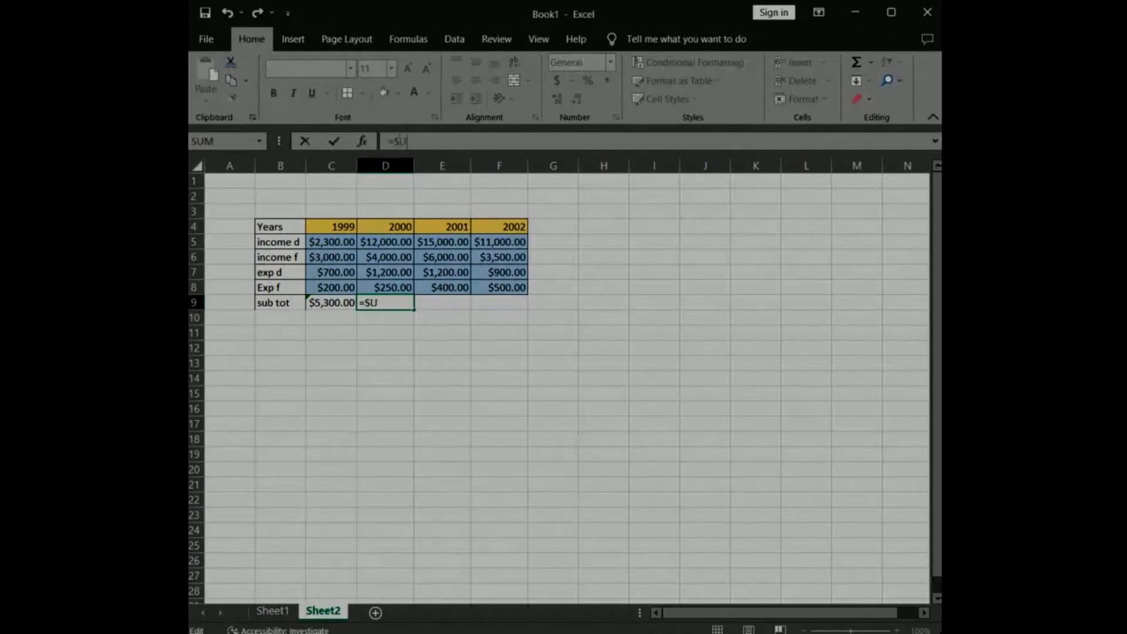
type("M(")
left_click(378, 241)
key("F8")
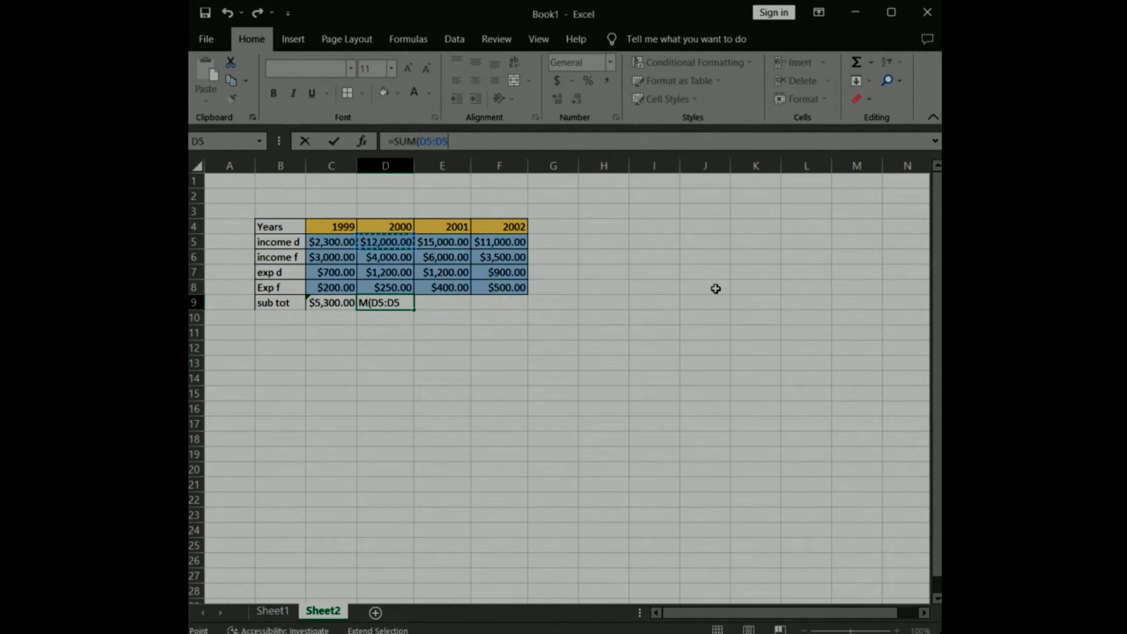
left_click(384, 255)
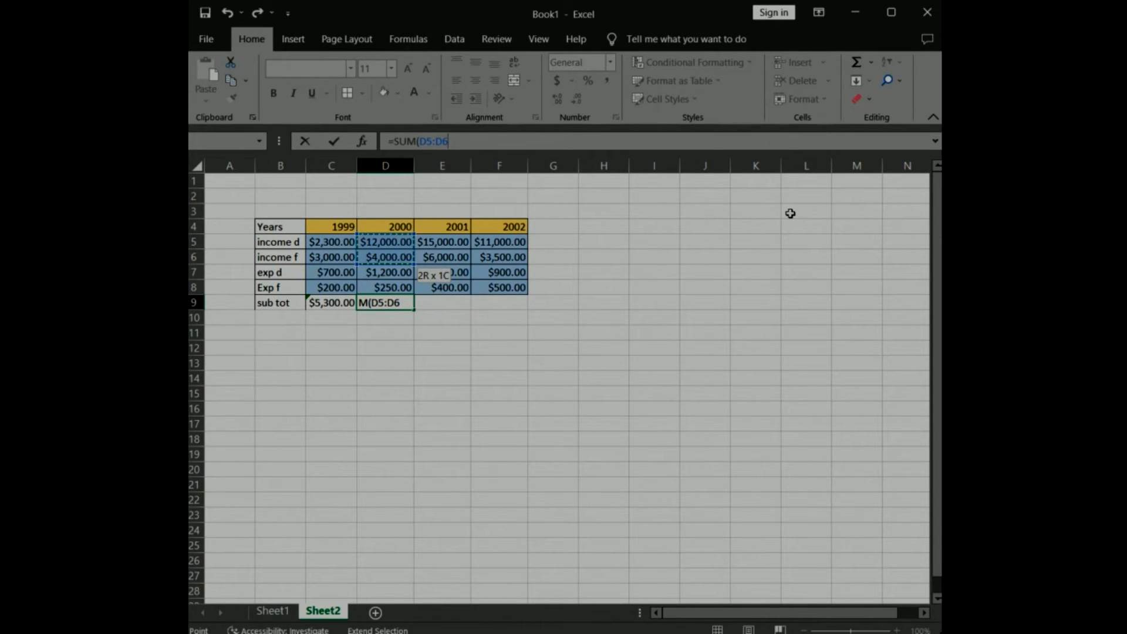
type(")")
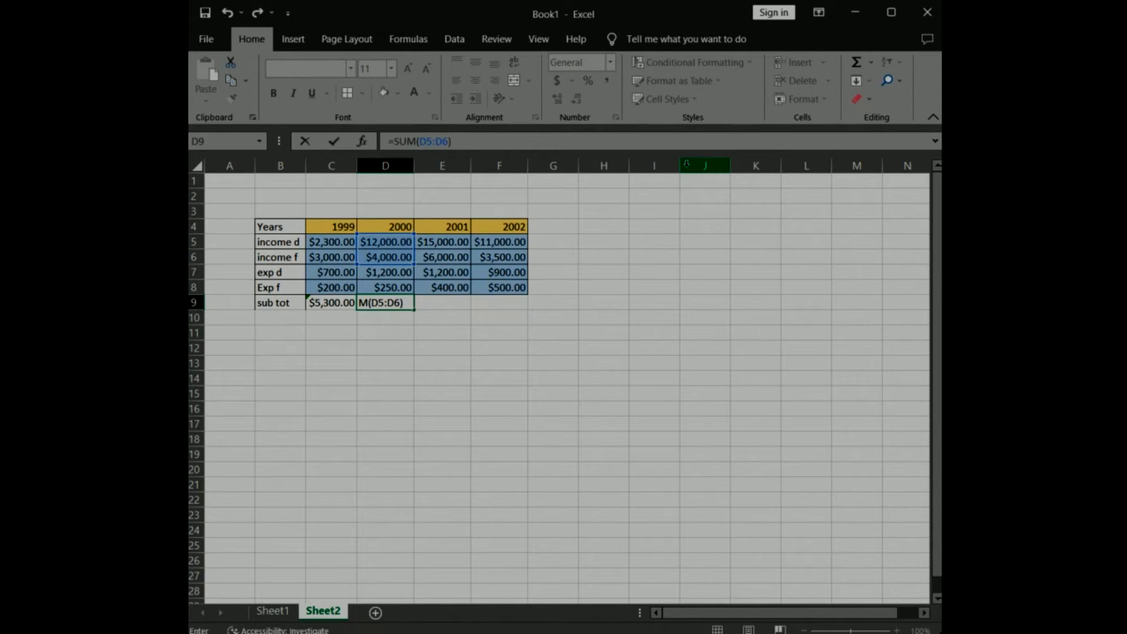
left_click(334, 144)
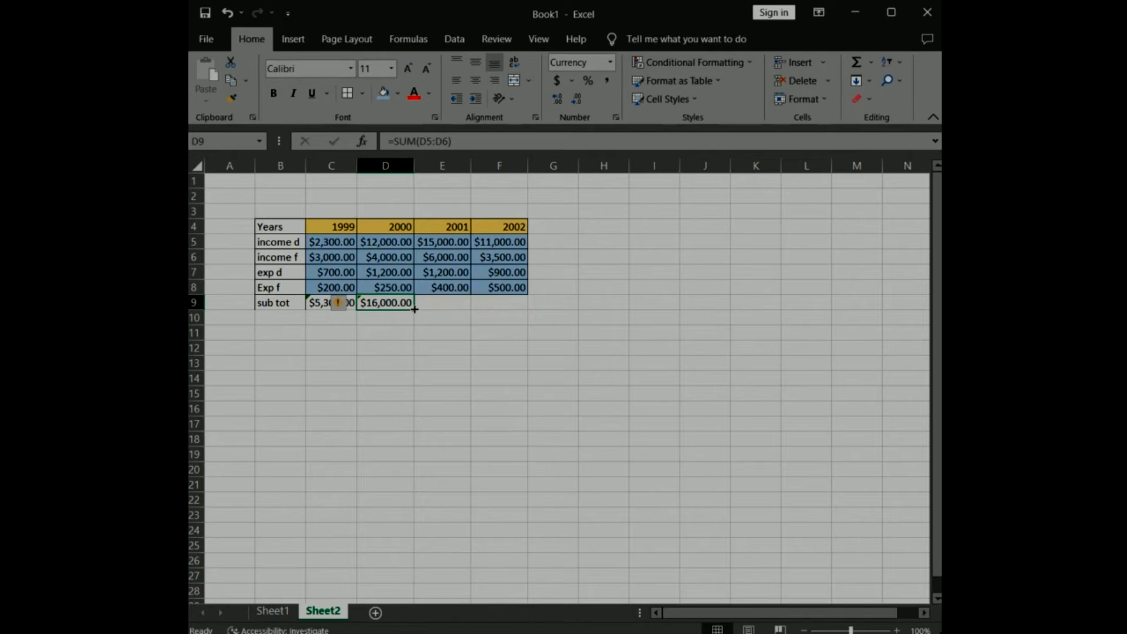
Fill the D9 subtotal formula across to F9 and apply borders to all cells in B9:F9.
left_click_drag(414, 309, 514, 314)
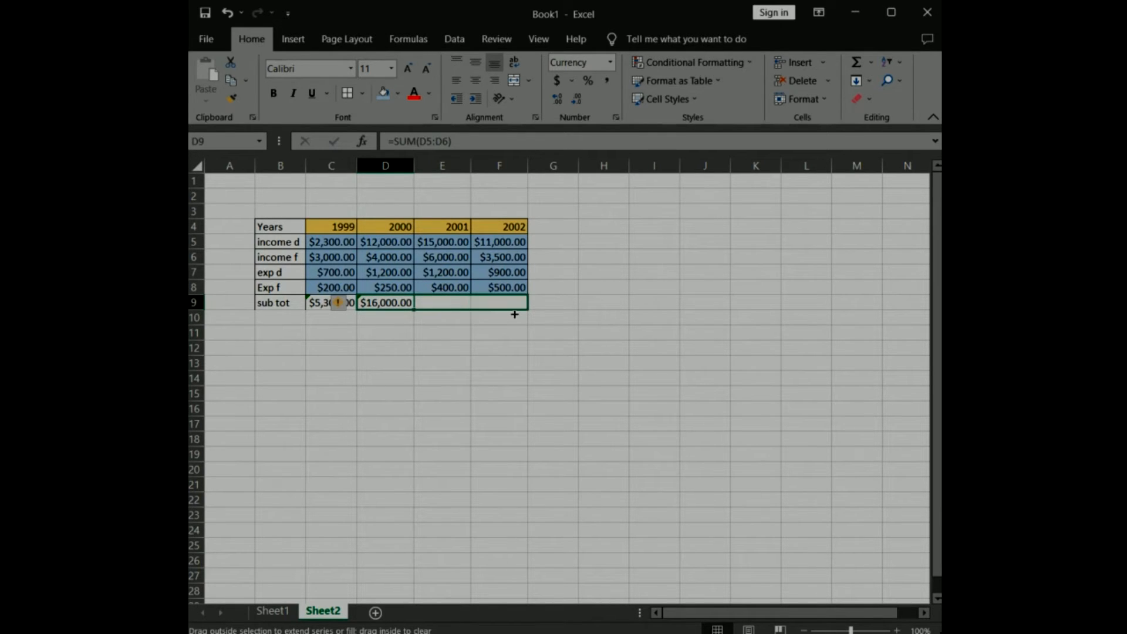
left_click_drag(514, 314, 414, 311)
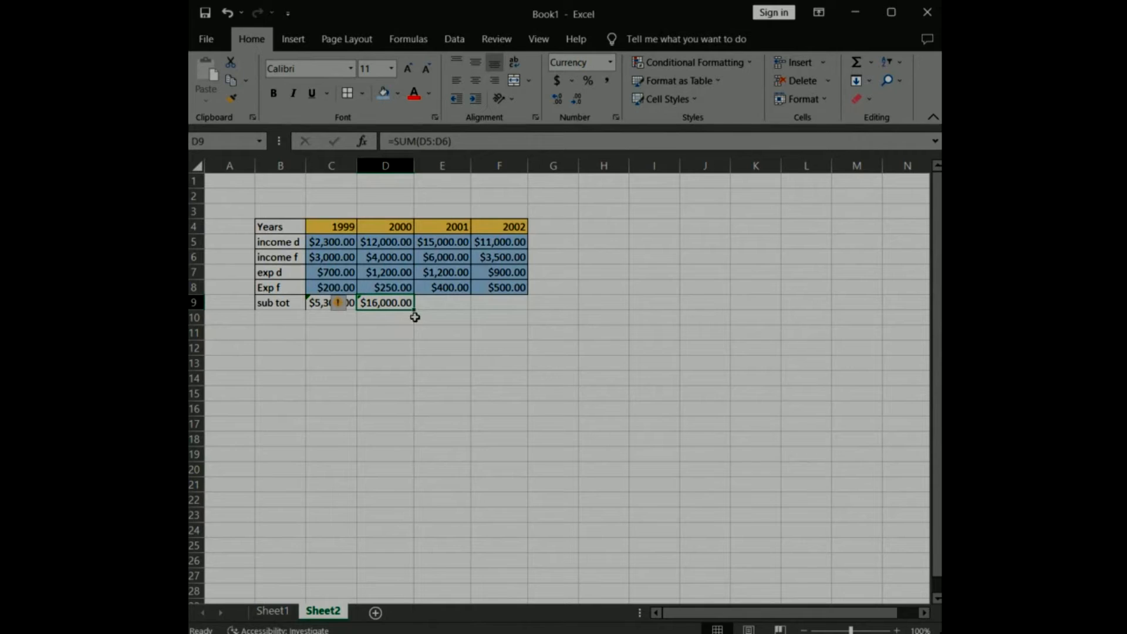
left_click_drag(414, 309, 516, 309)
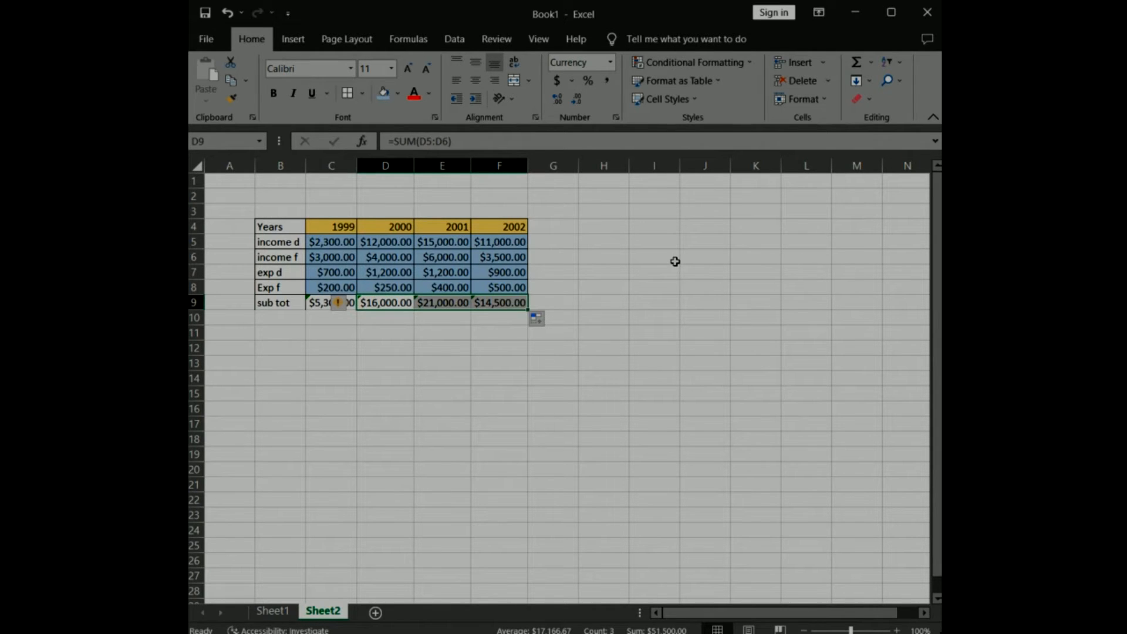
left_click_drag(276, 302, 498, 305)
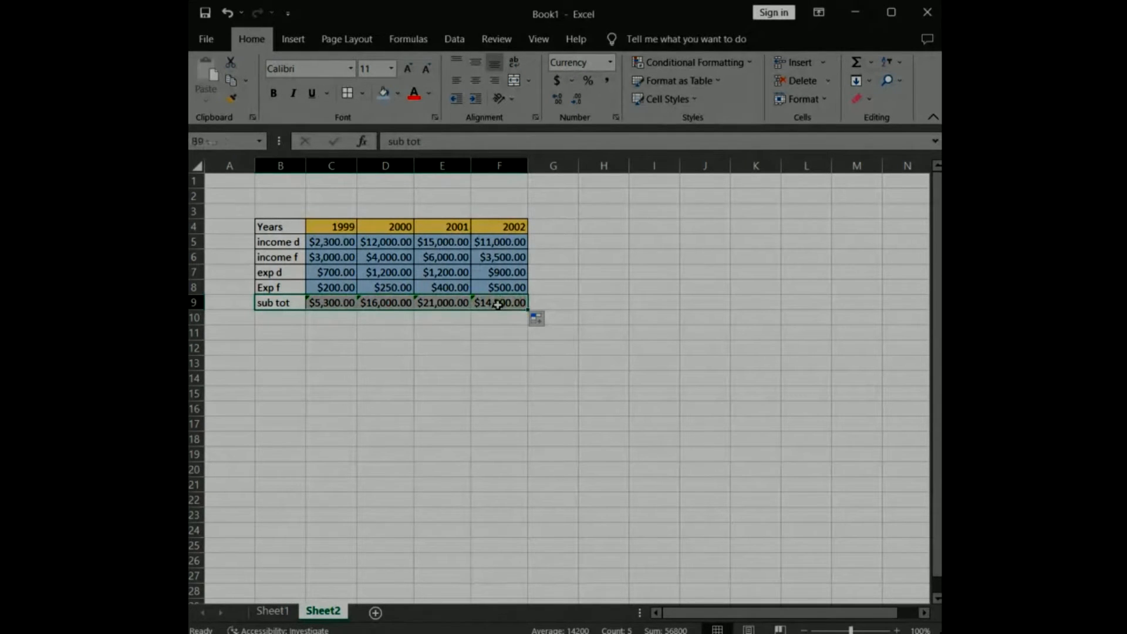
left_click(740, 287)
Extend the label in B9 to "sub tot inc" and autofit the width of column B.
double_click(296, 302)
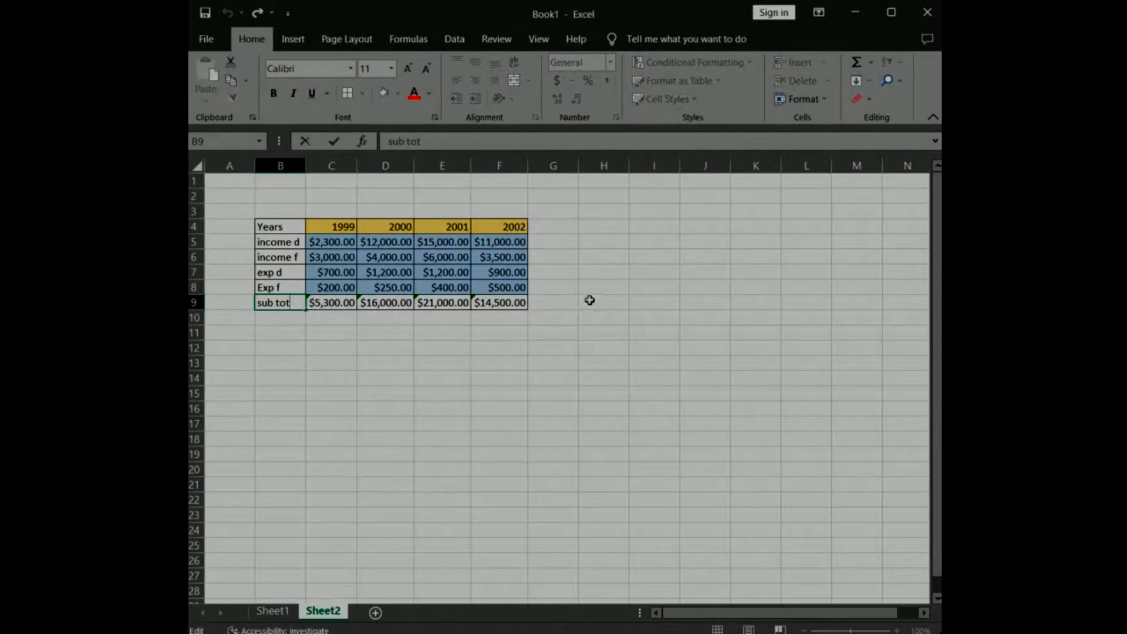
type("inc")
left_click(373, 379)
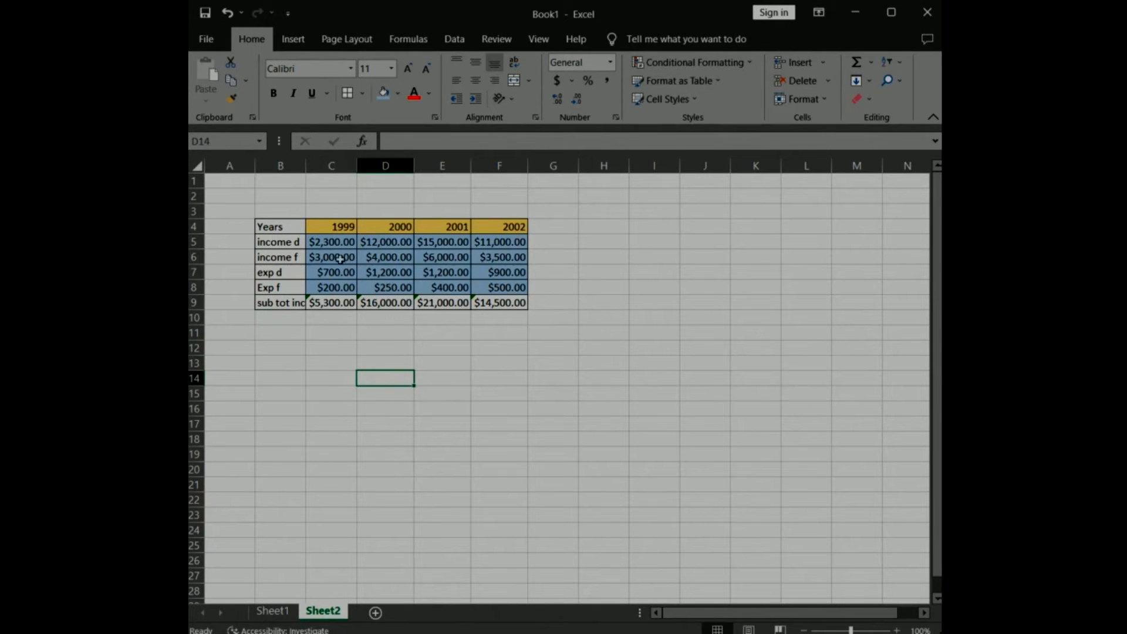
double_click(305, 166)
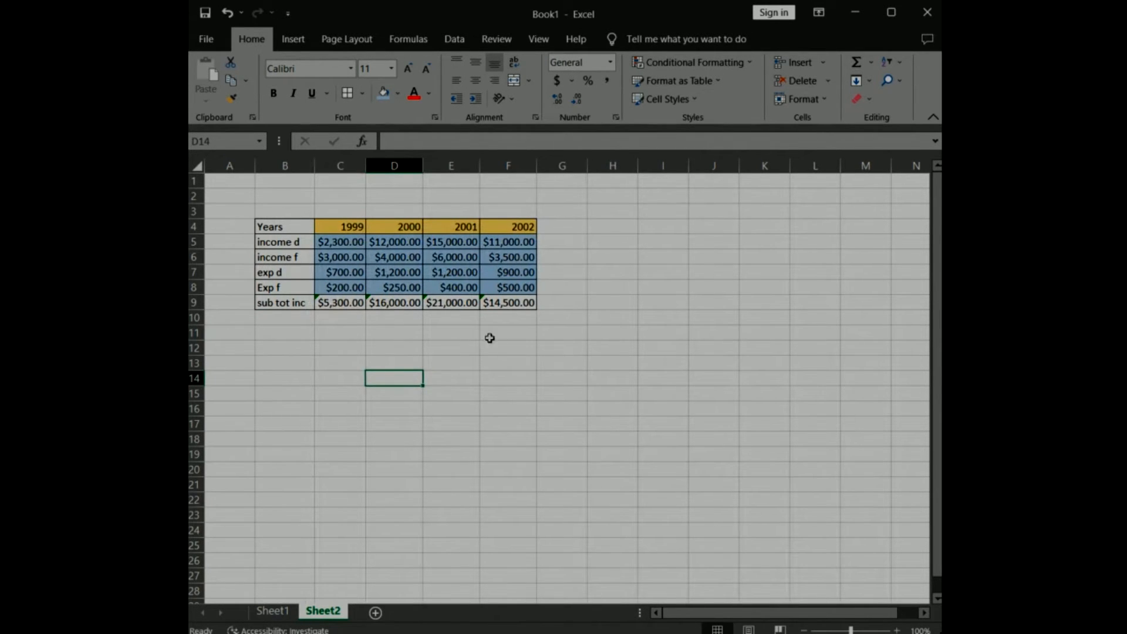
Label cell B10 "Sub tot exp" and enter the formula =SUM(C7:C8) in C10 to total the 1999 expenses.
left_click(285, 317)
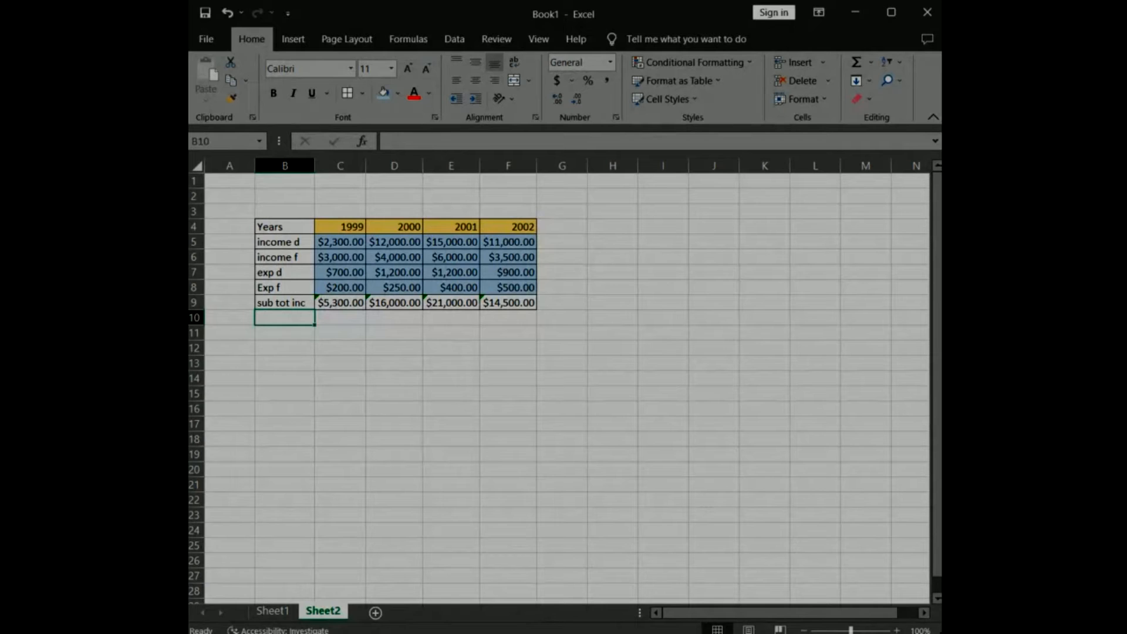
type("Sub tot exp")
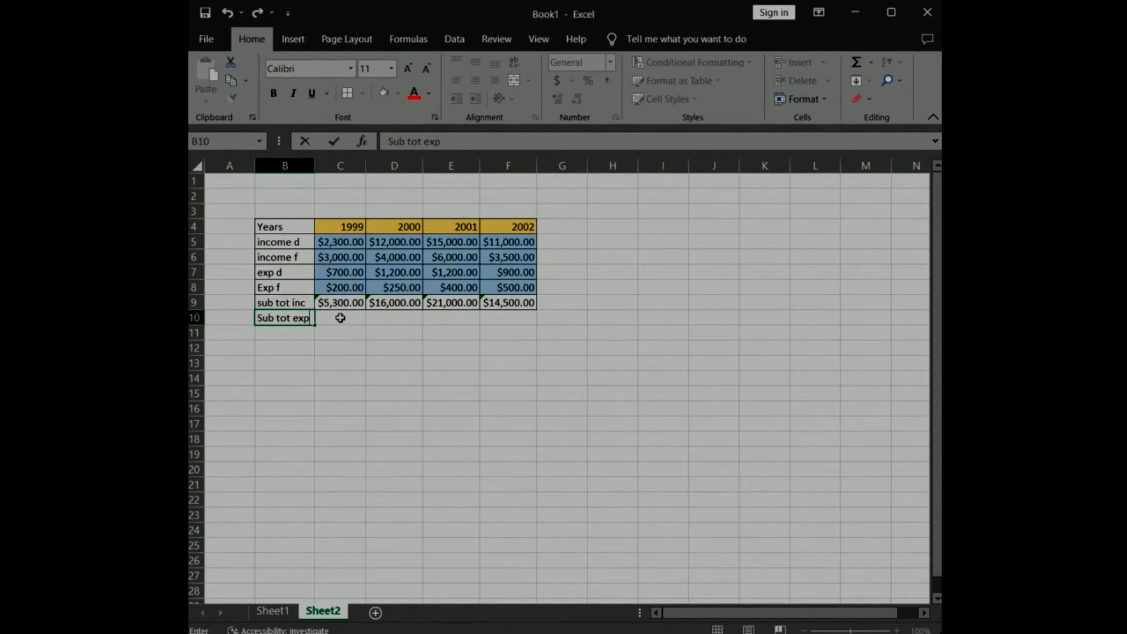
key("Tab")
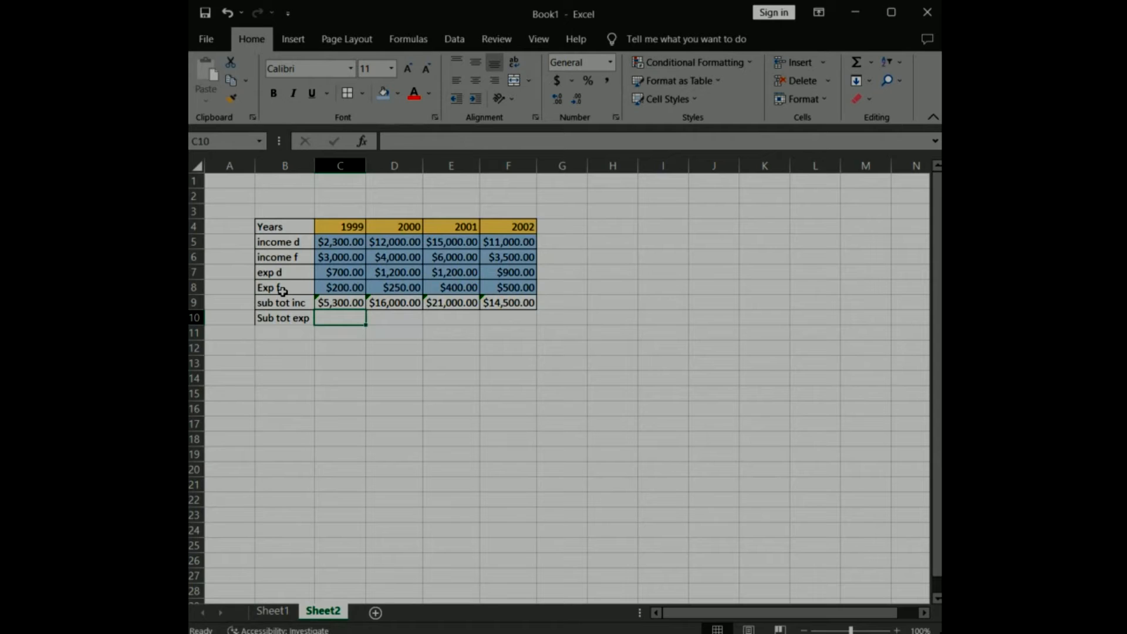
left_click(420, 143)
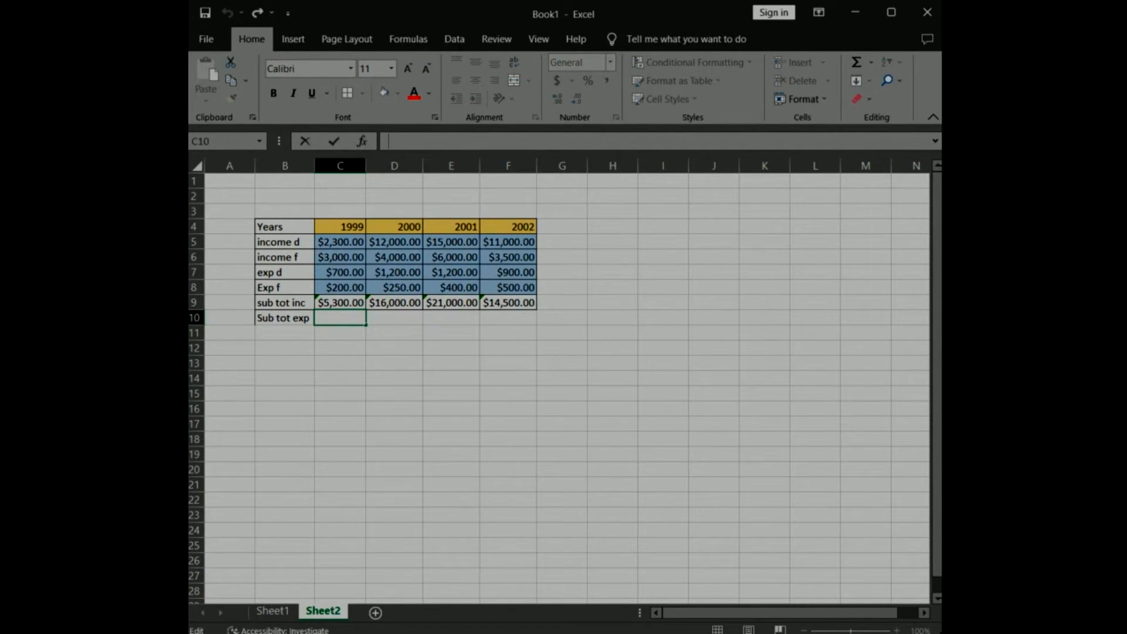
type("=")
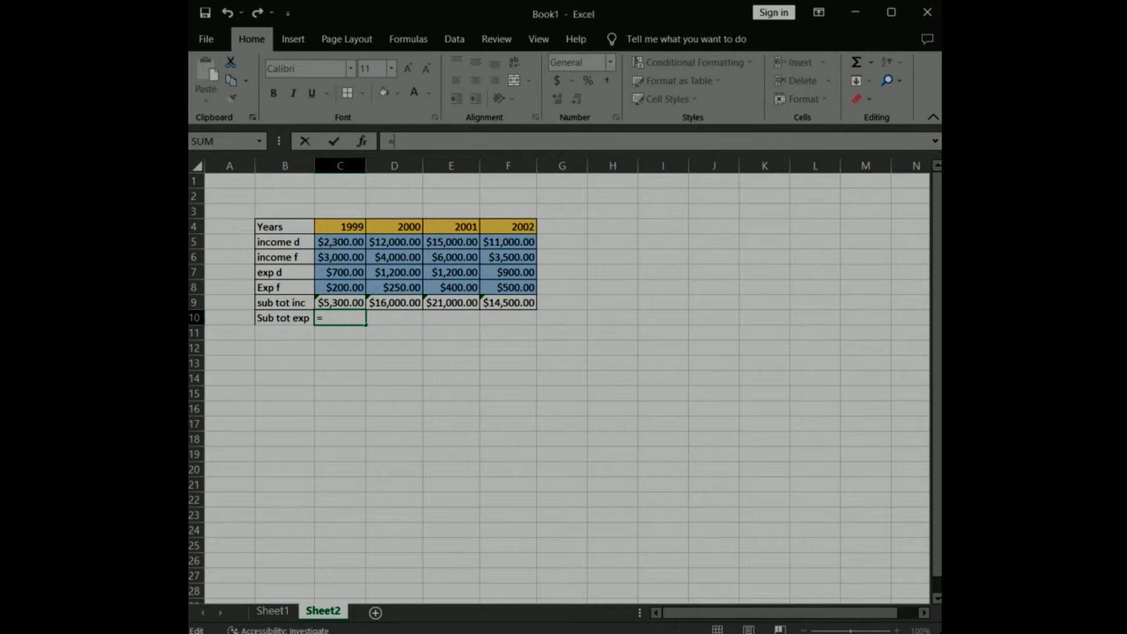
type("SUM(C7:")
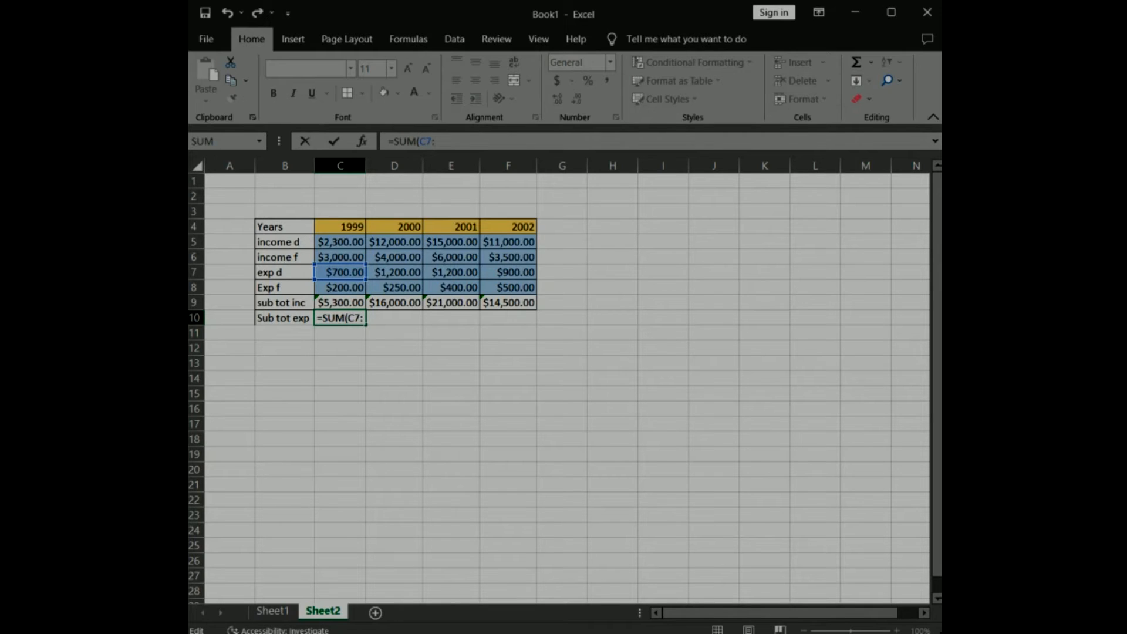
type("C8)")
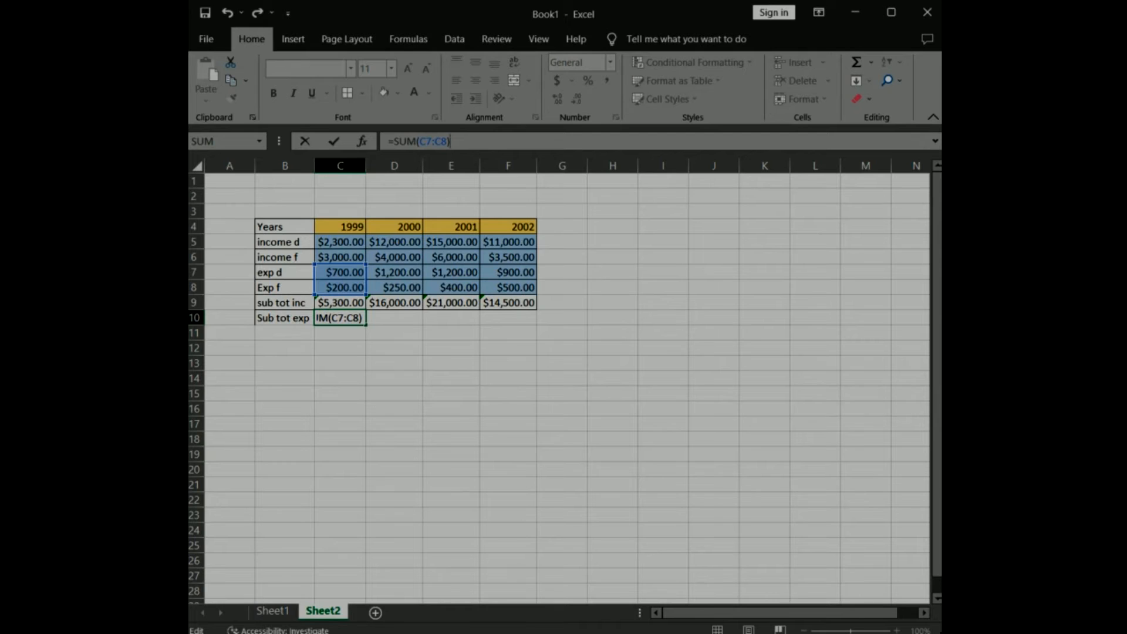
left_click(333, 141)
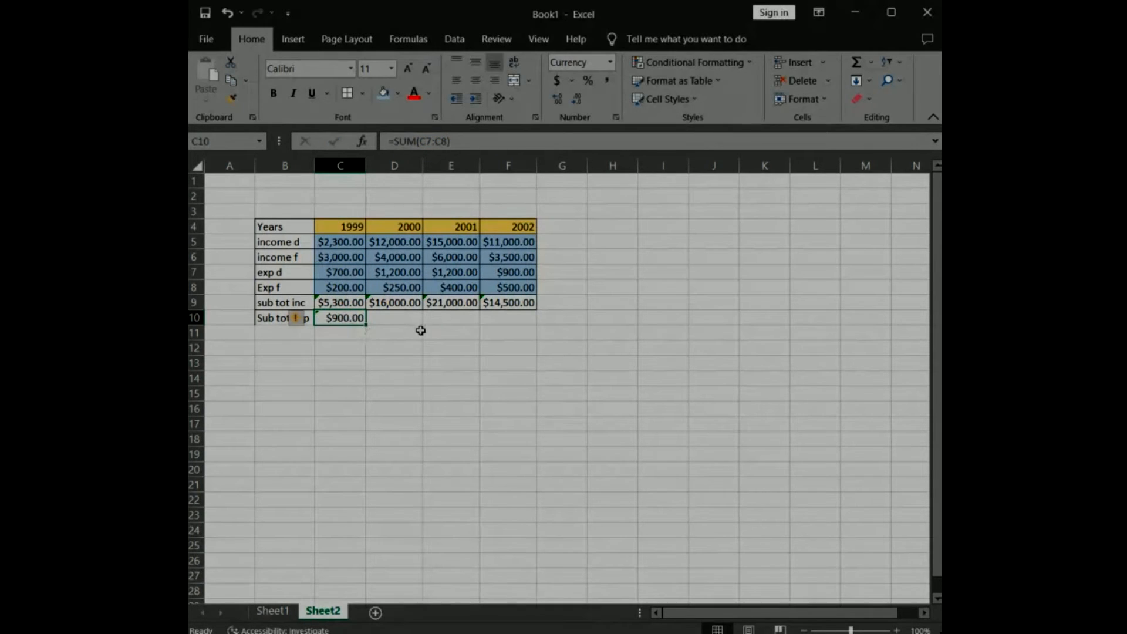
Enter the formula =SUM(D7:D8) in D10 to subtotal the expenses for 2000.
left_click(418, 318)
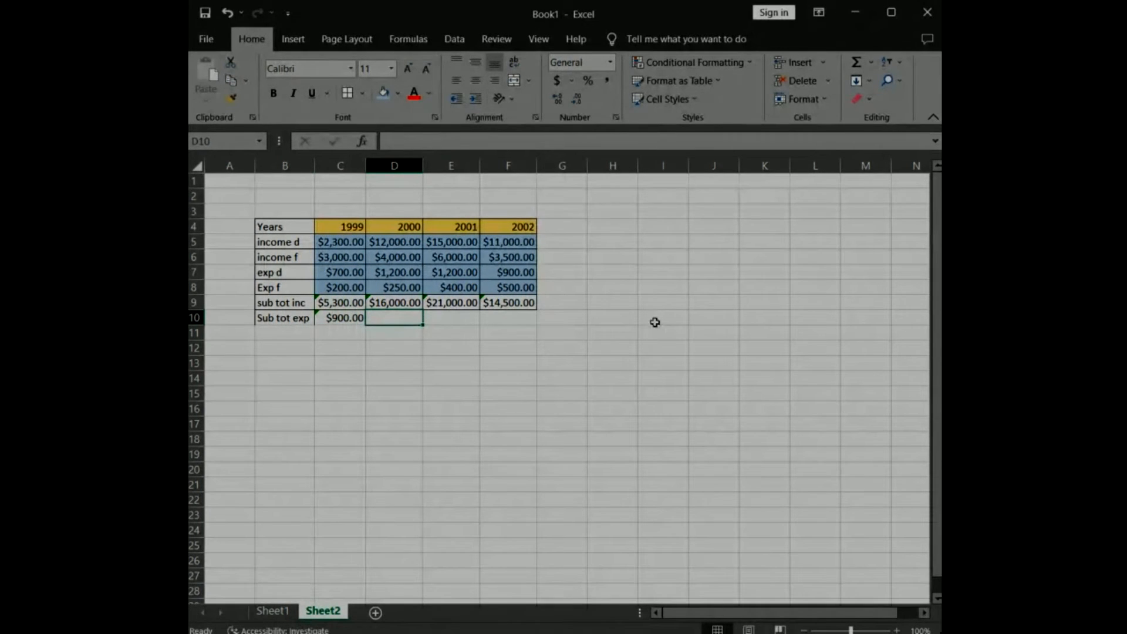
left_click(386, 141)
type("=")
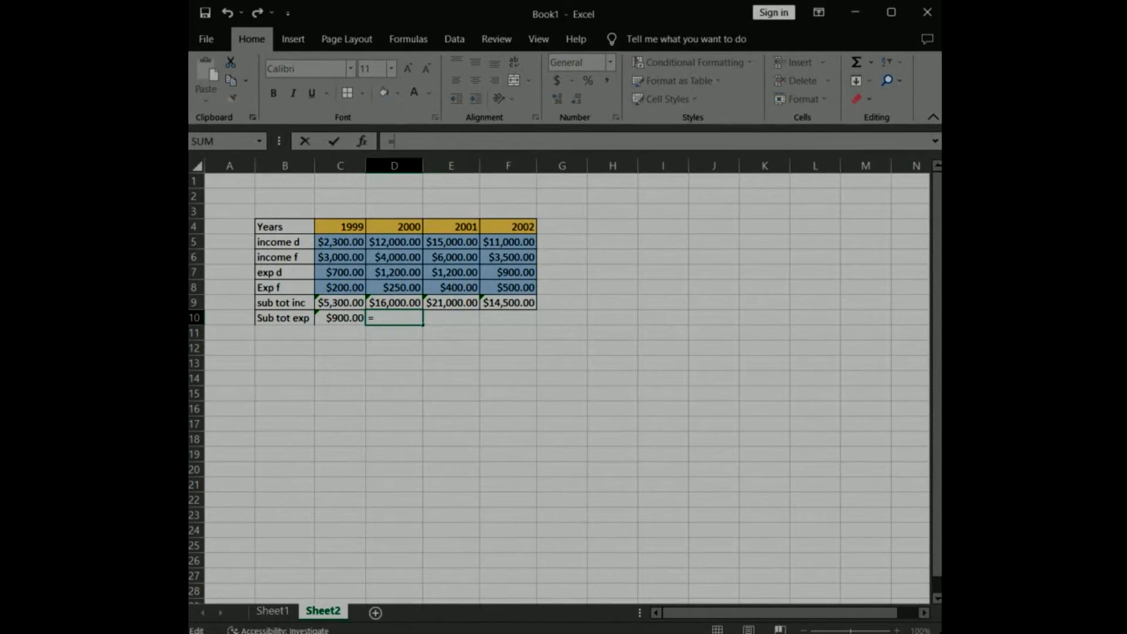
type("SUM(")
left_click(408, 267)
left_click_drag(396, 292, 396, 288)
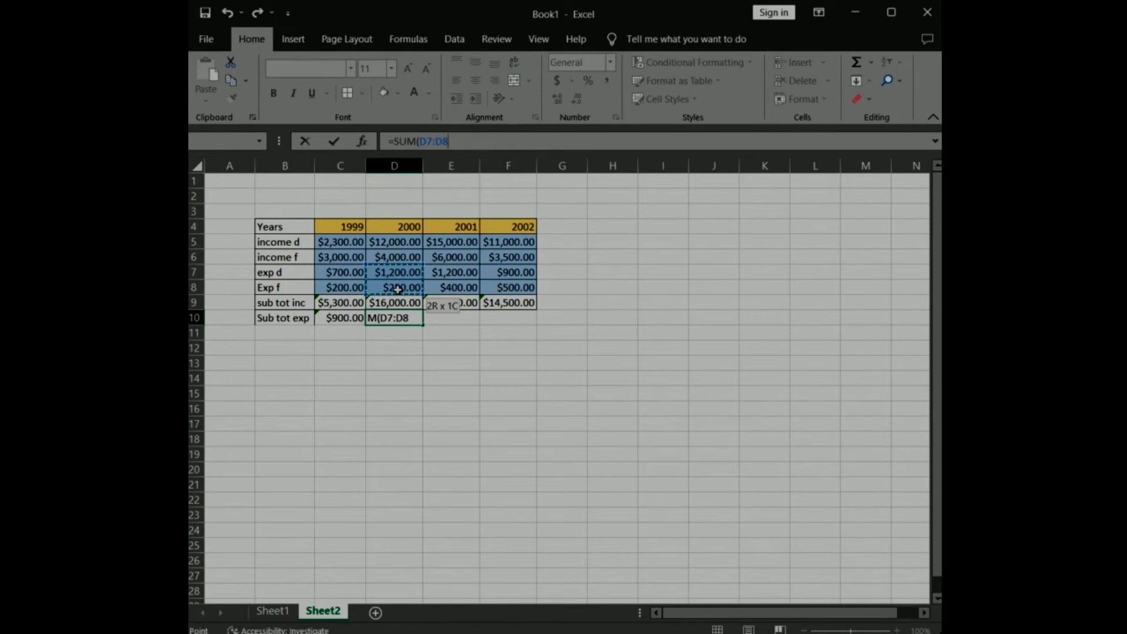
type(")")
key("ctrl+Return")
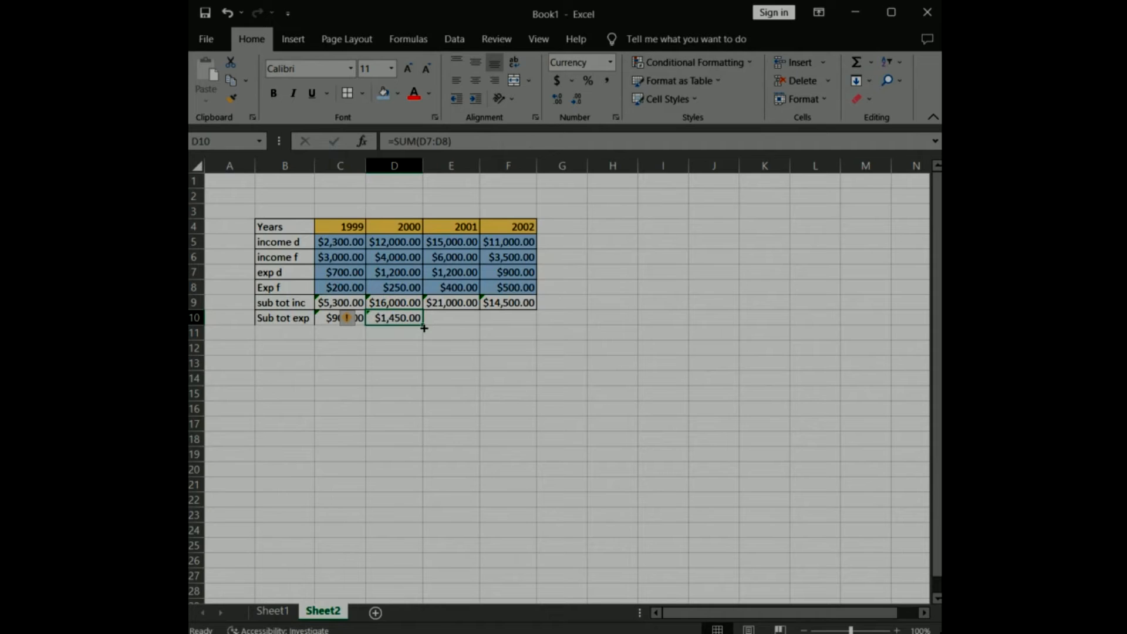
Fill the D10 expense formula across to F10 and apply borders to all cells in B10:F10.
left_click_drag(423, 326, 526, 330)
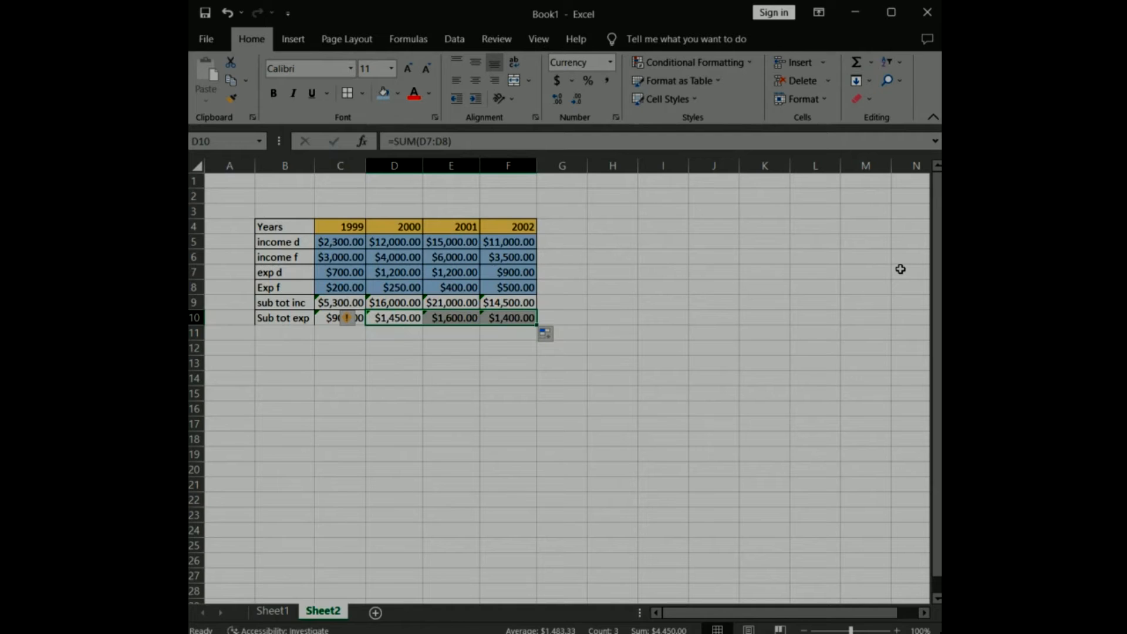
left_click_drag(283, 318, 508, 317)
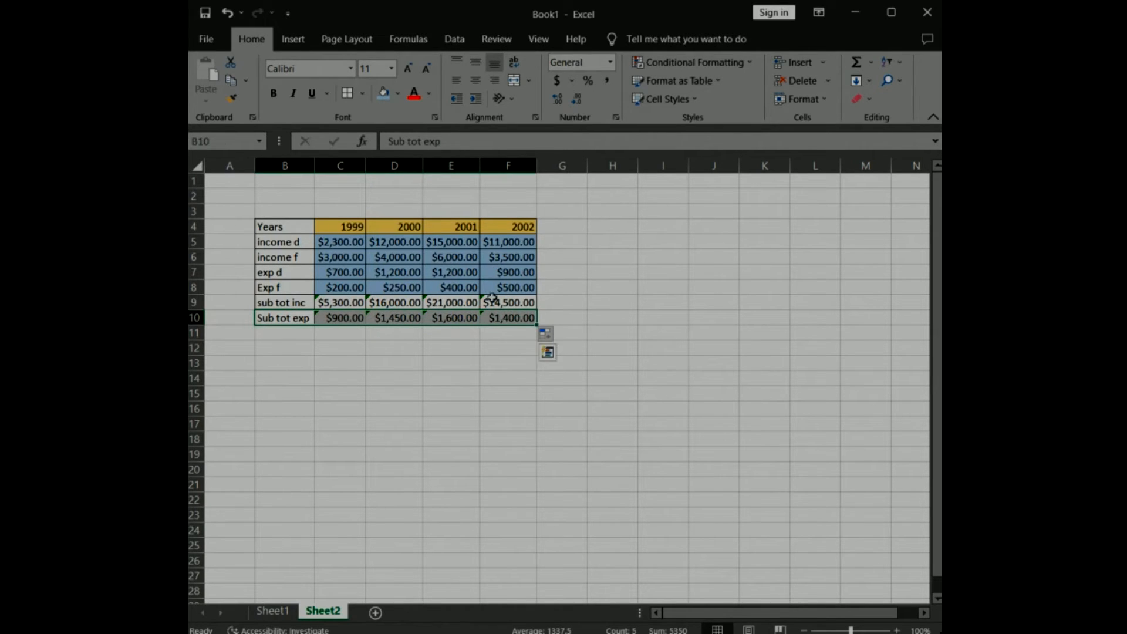
left_click(719, 257)
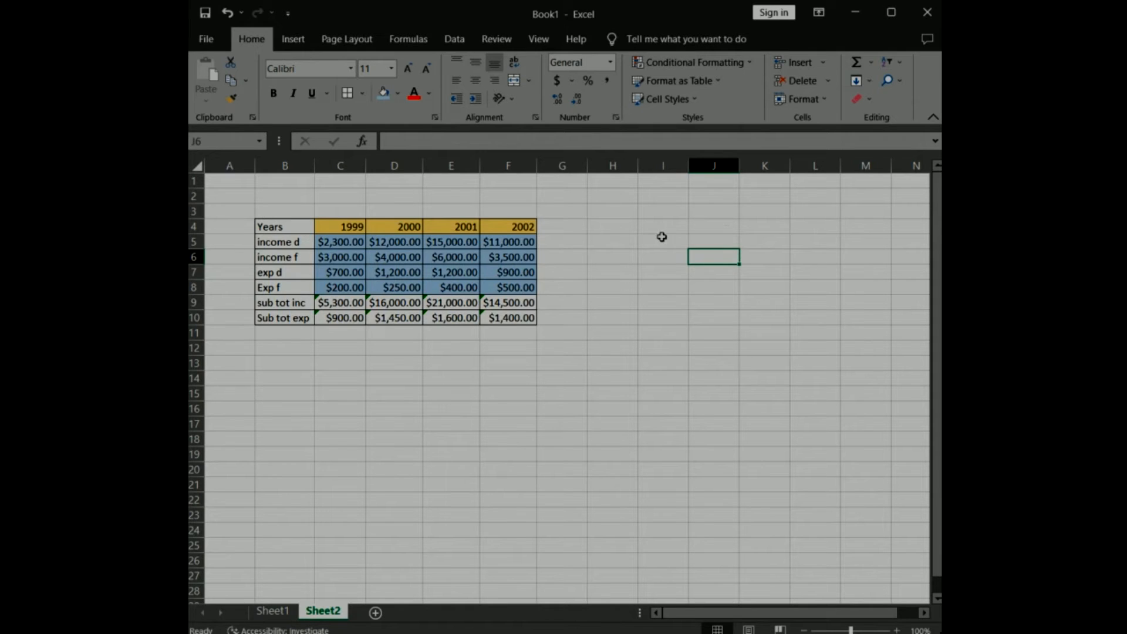
Label cell B11 "Net income" and enter the formula =C9-C10 in C11 for 1999.
left_click(271, 333)
type("Net income")
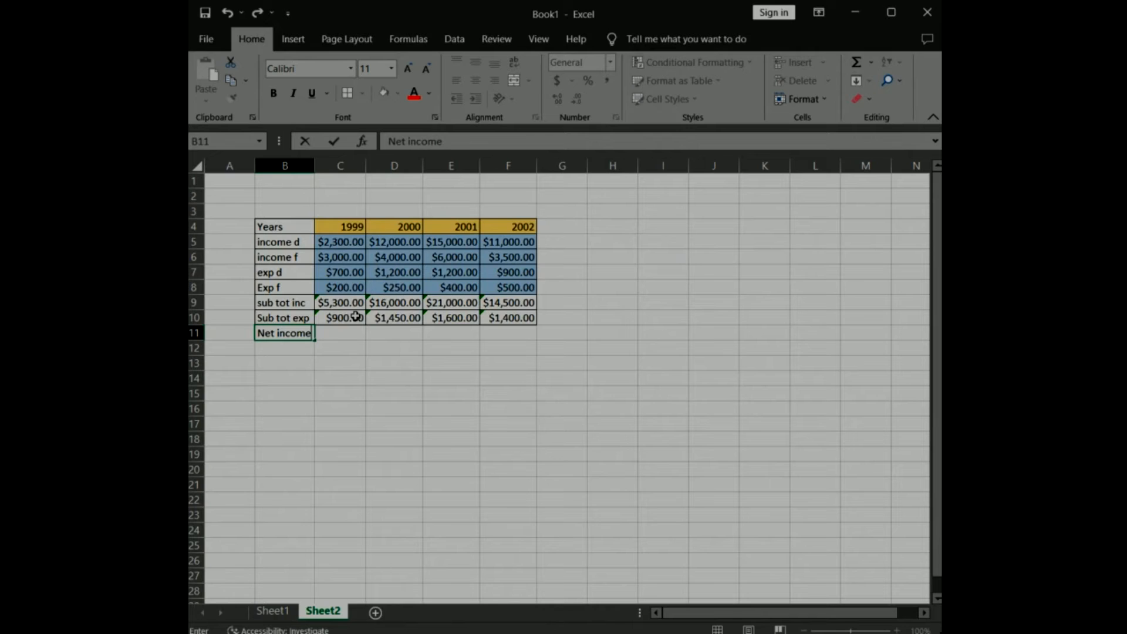
left_click(342, 336)
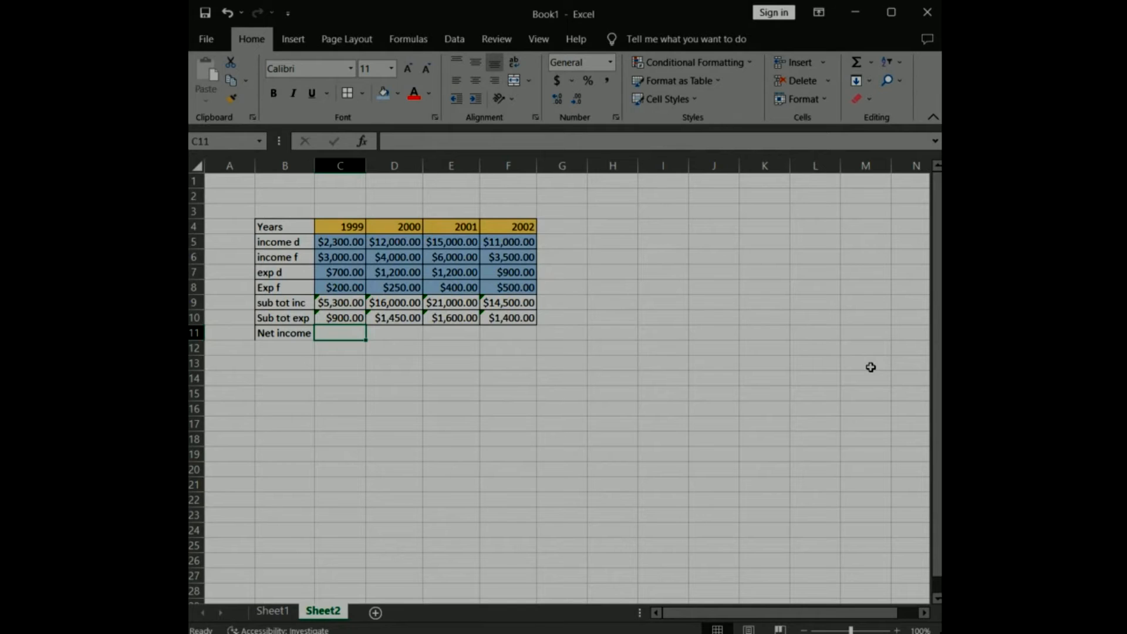
left_click(384, 141)
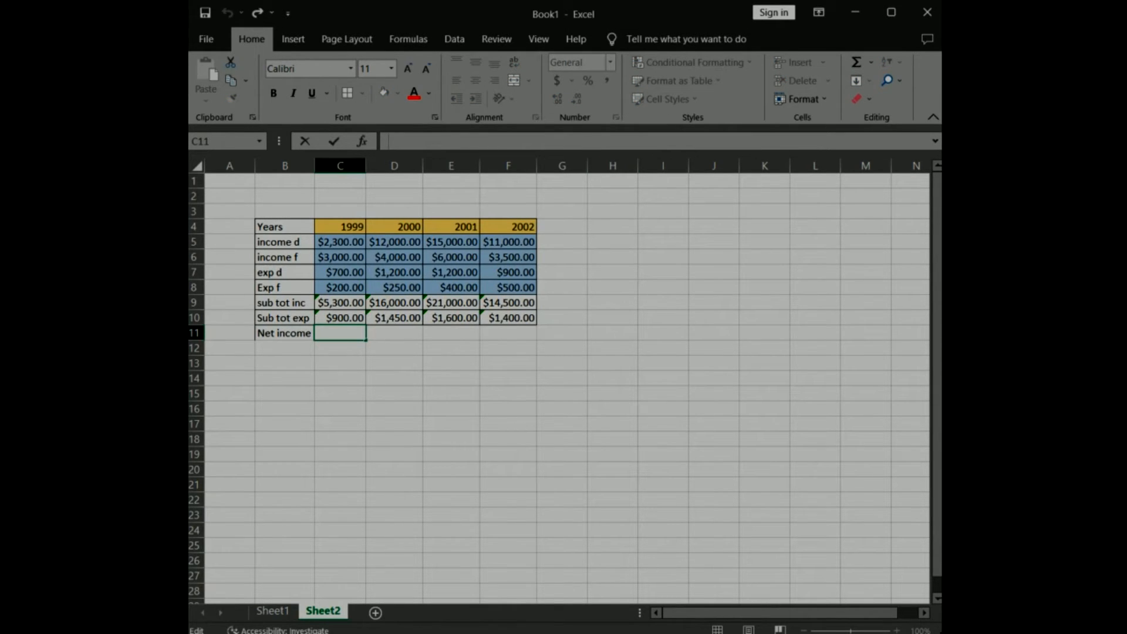
type("=")
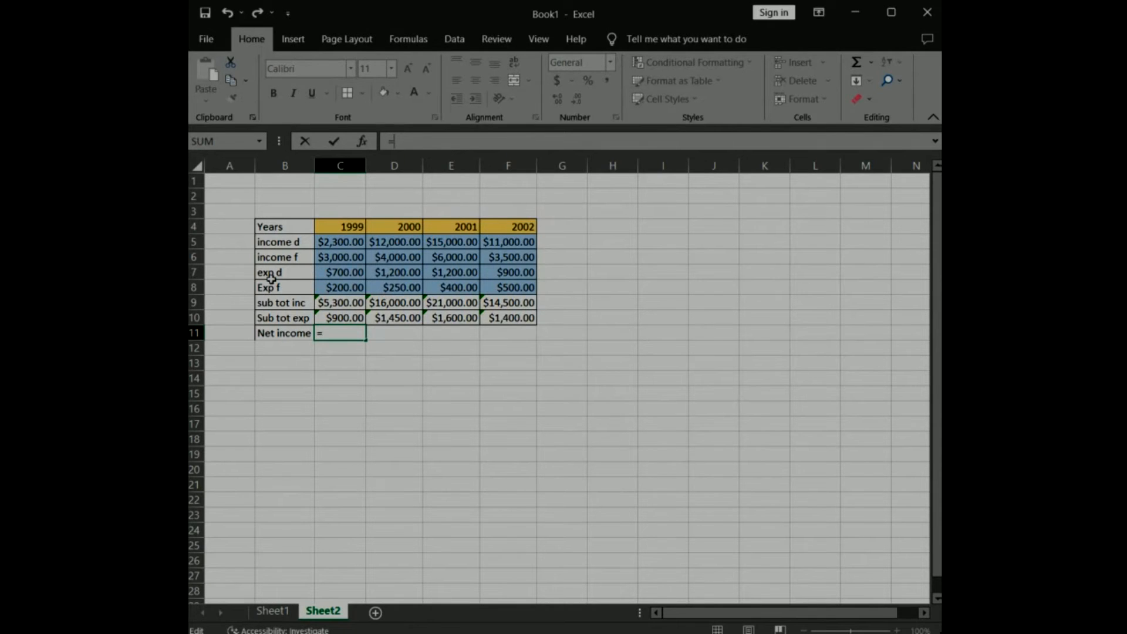
left_click(344, 304)
type("-")
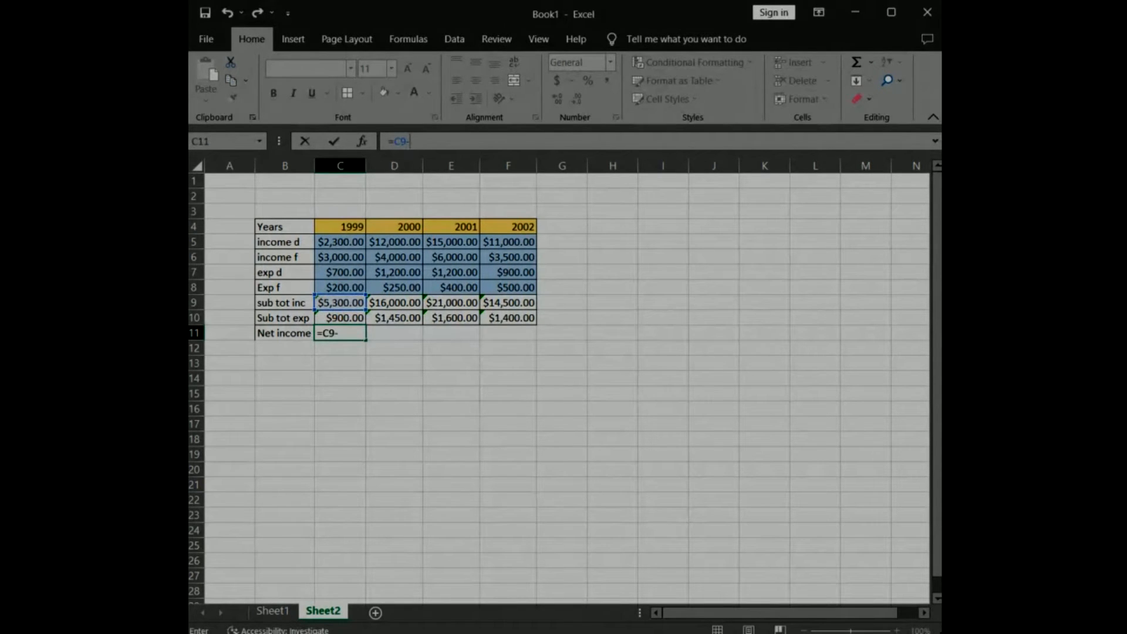
left_click(338, 312)
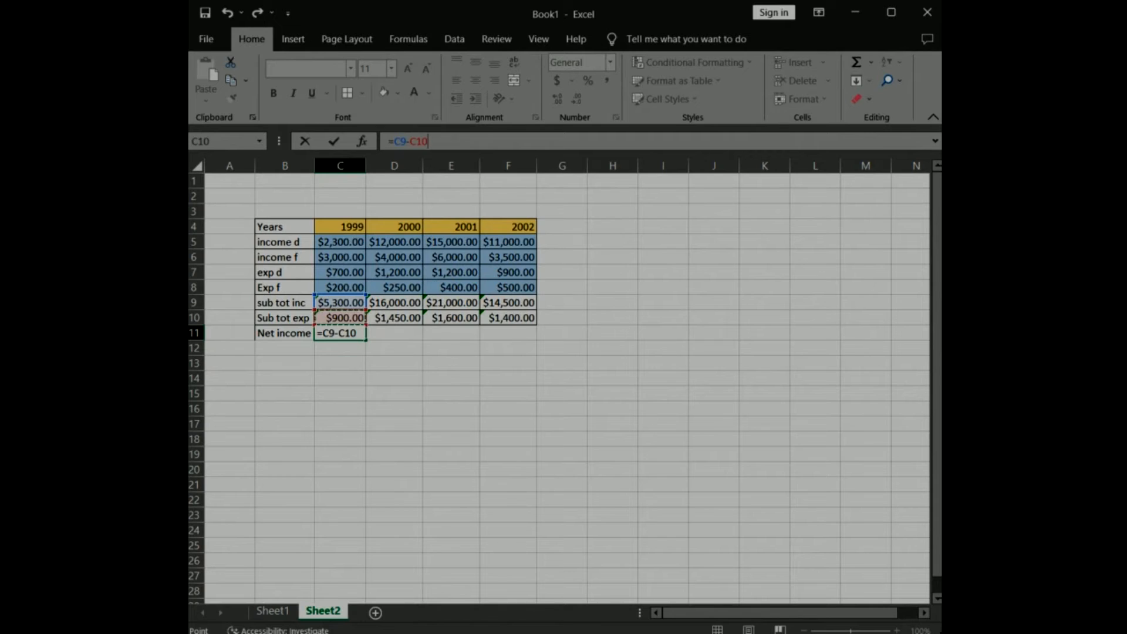
left_click(333, 141)
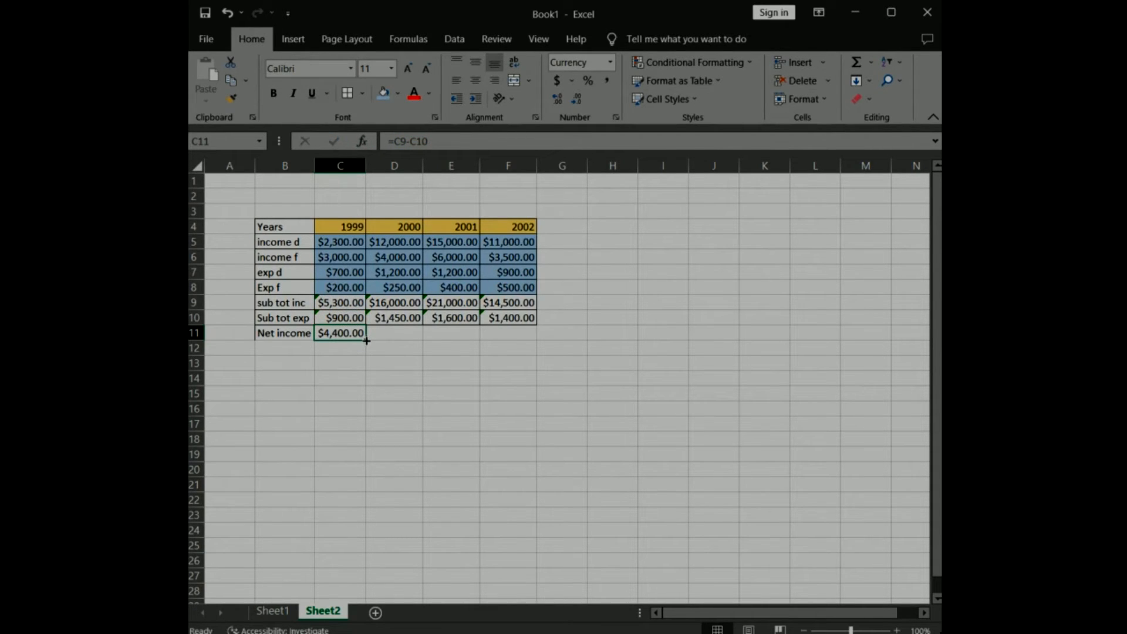
Fill the C11 net income formula across to F11 and apply borders to all cells in B9:F11.
left_click_drag(366, 340, 534, 339)
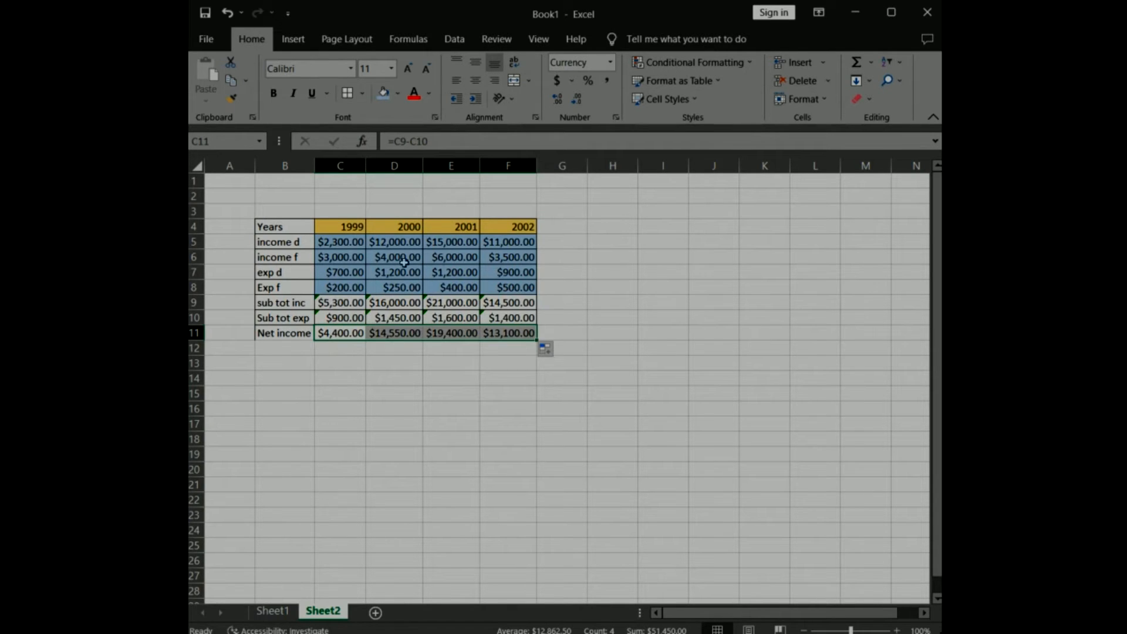
left_click_drag(266, 305, 500, 327)
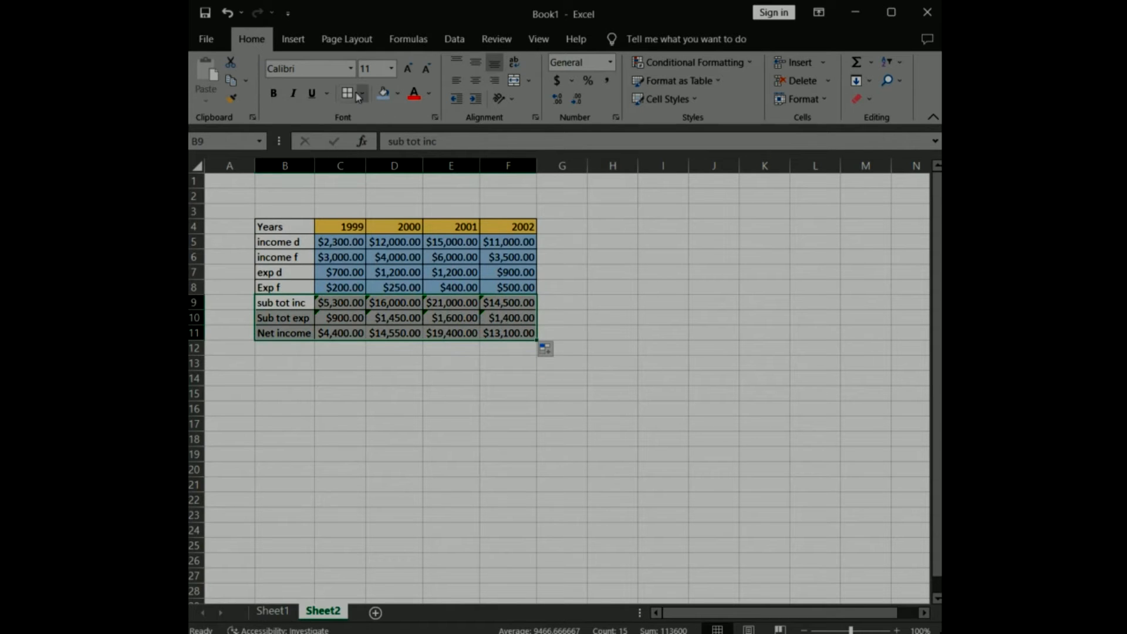
left_click(654, 286)
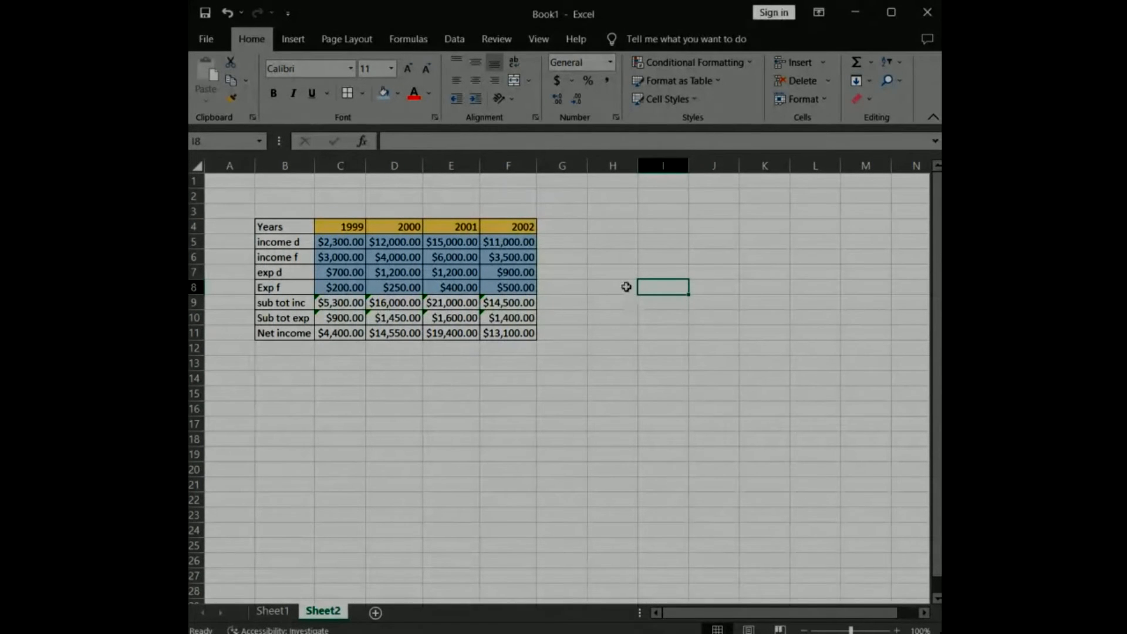
Label cell G4 "Average" and enter the formula =AVERAGE(C5:F5) in G5 for the income d row.
left_click(564, 226)
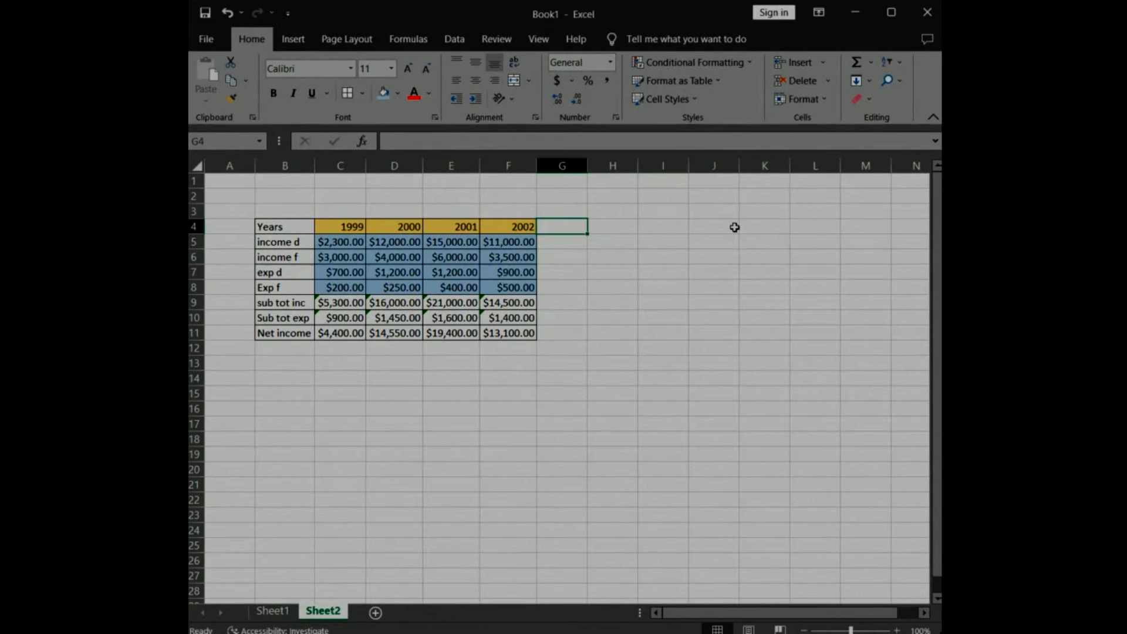
type("Average")
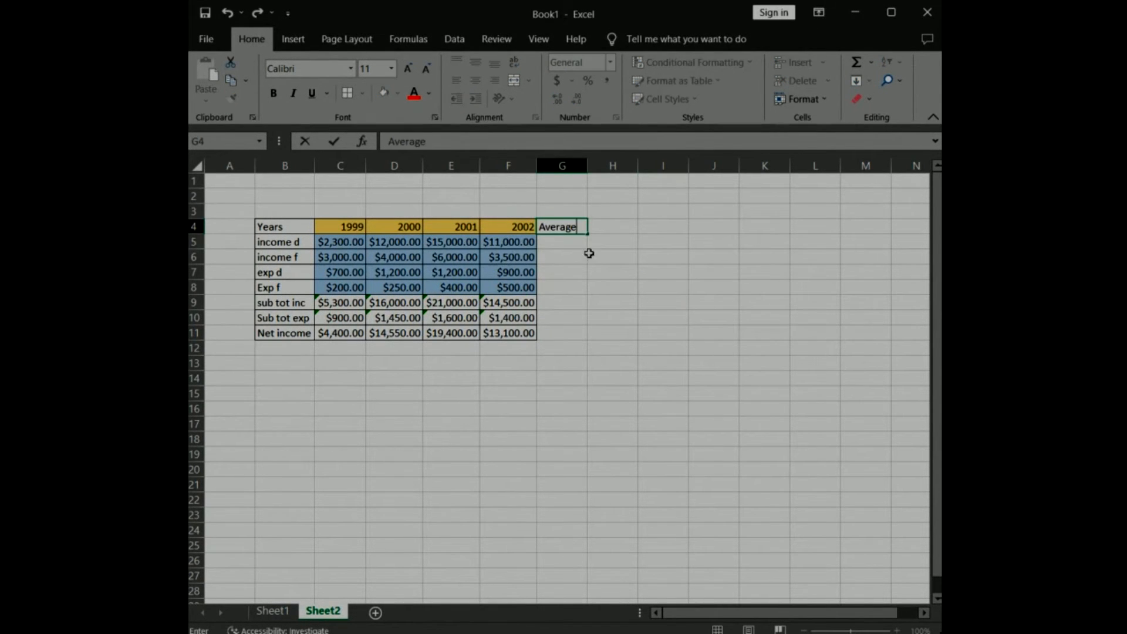
left_click(574, 241)
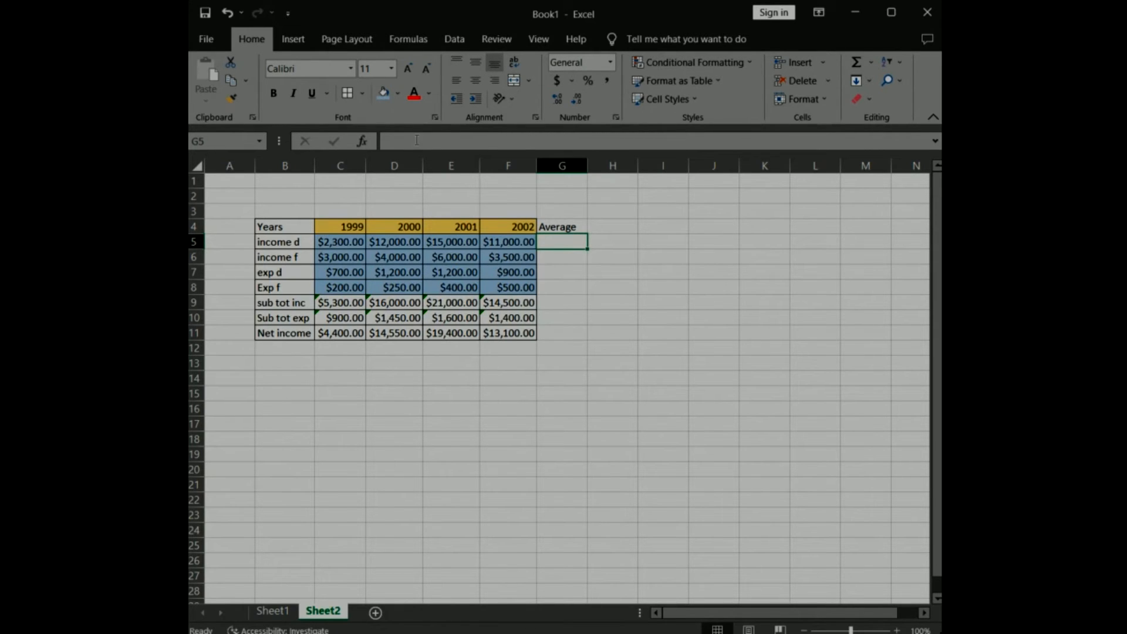
left_click(439, 138)
type("=")
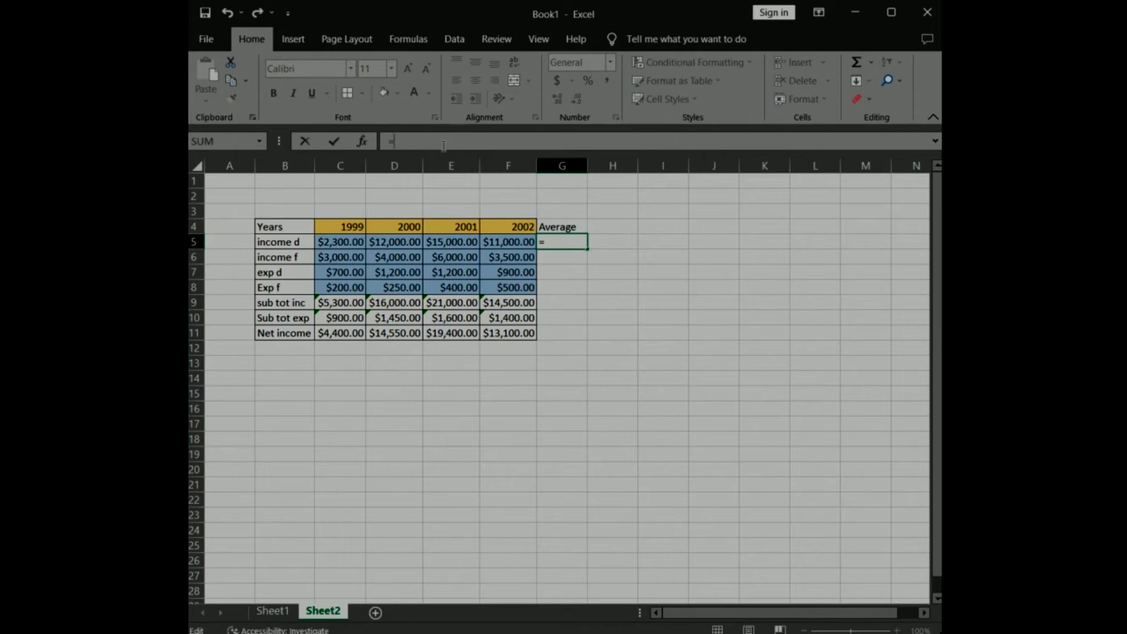
type("AVERAGE")
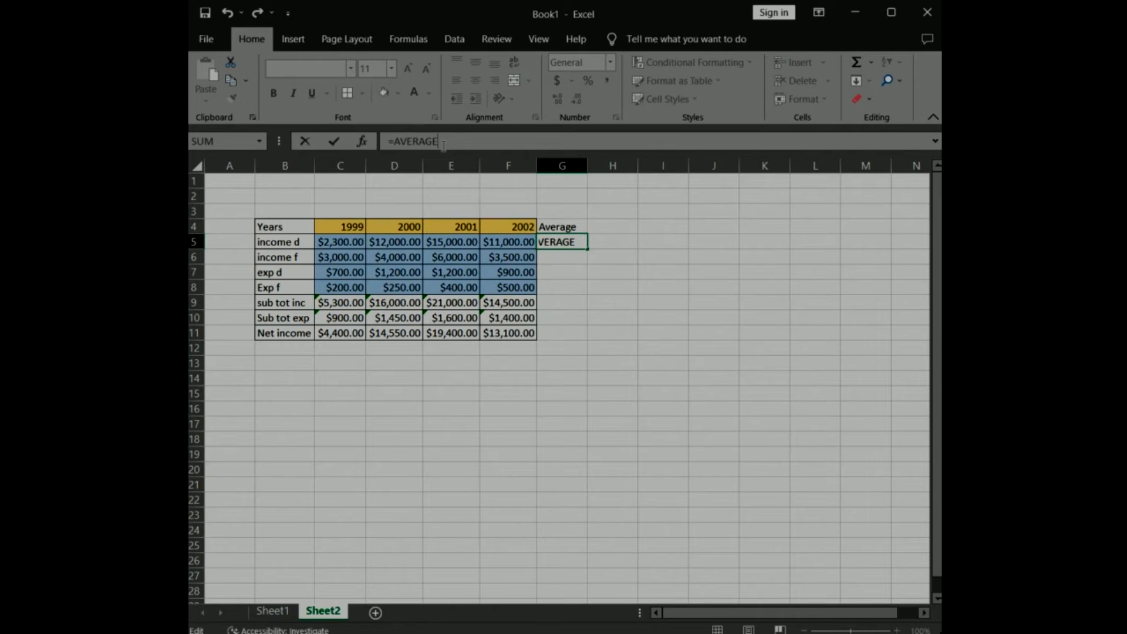
type("(")
left_click(338, 240)
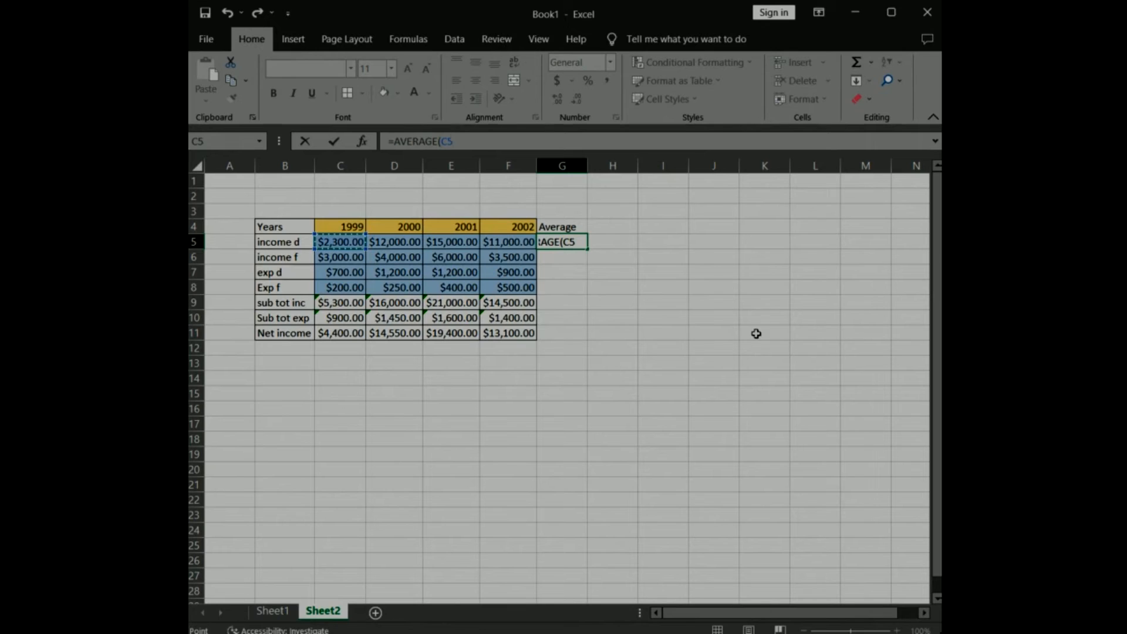
left_click(509, 240, "shift")
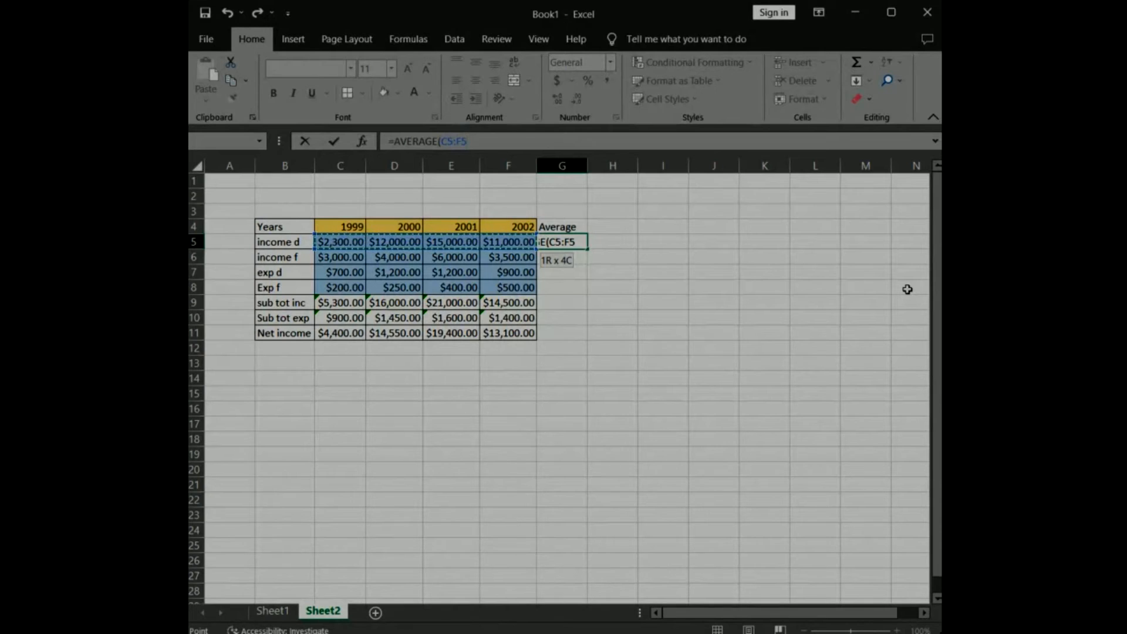
type(")")
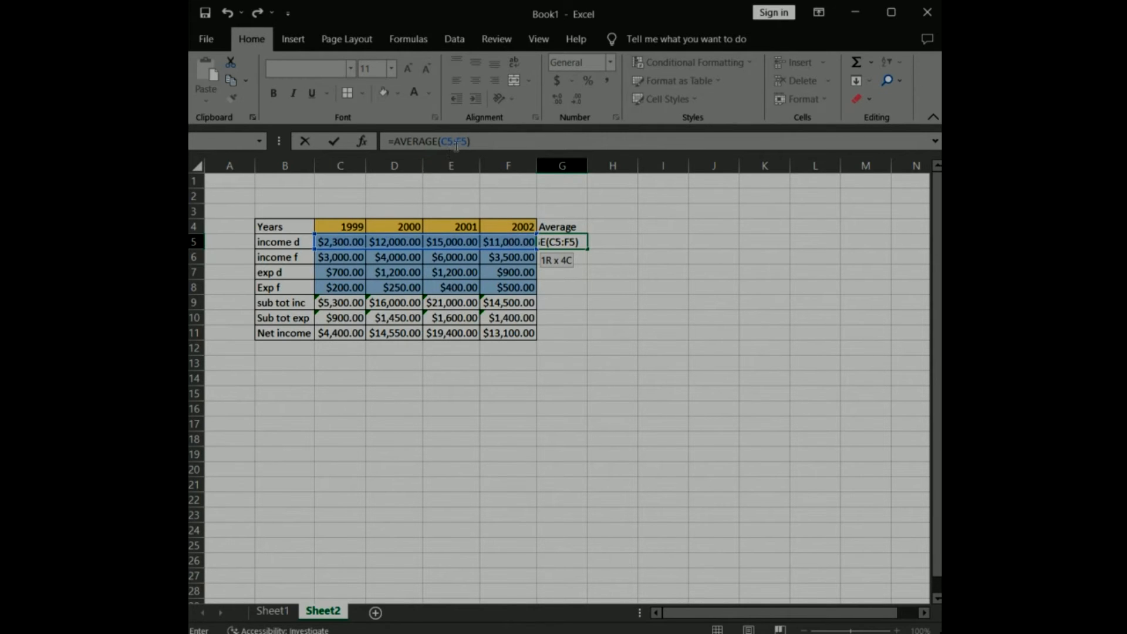
left_click(336, 144)
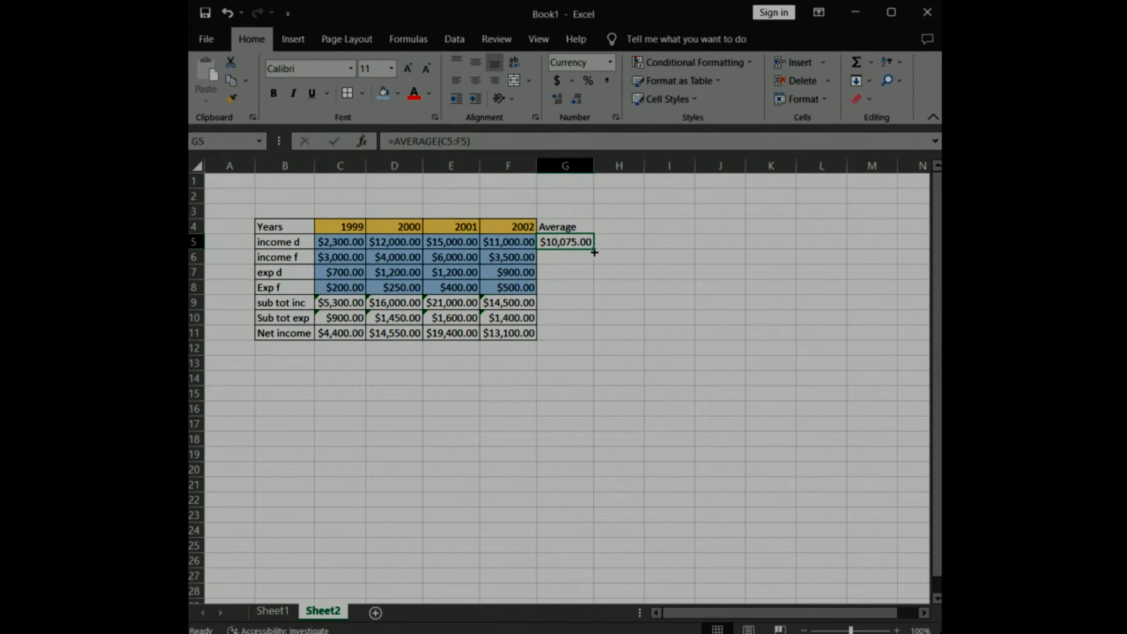
Fill the G5 average formula down to G11 and apply borders to all cells in G4:G11.
left_click_drag(594, 247, 595, 295)
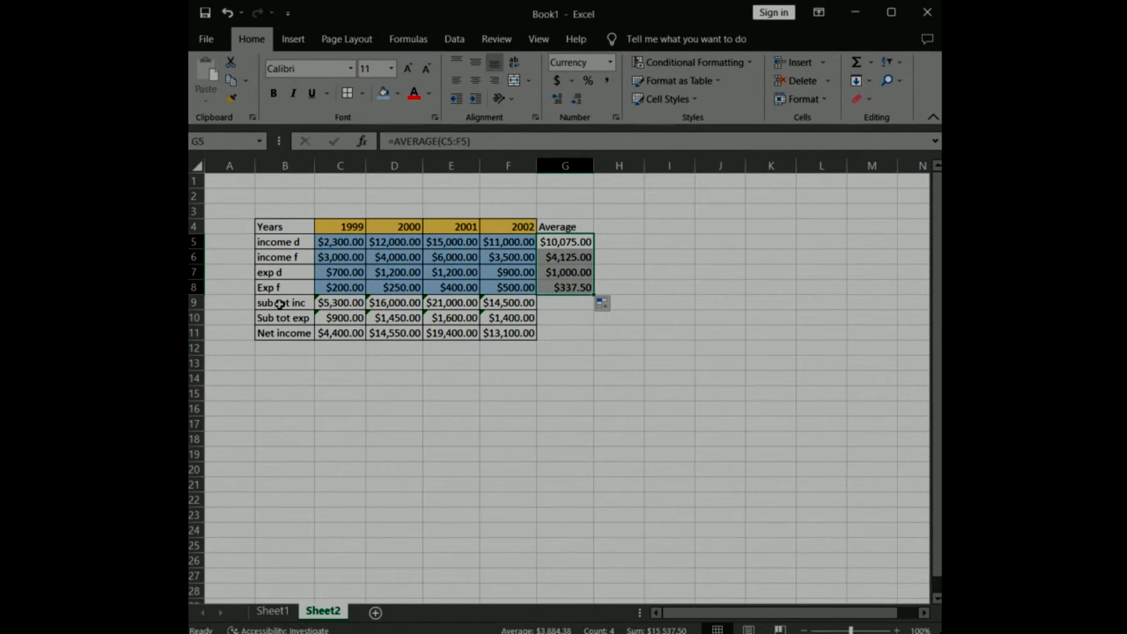
left_click_drag(593, 295, 593, 334)
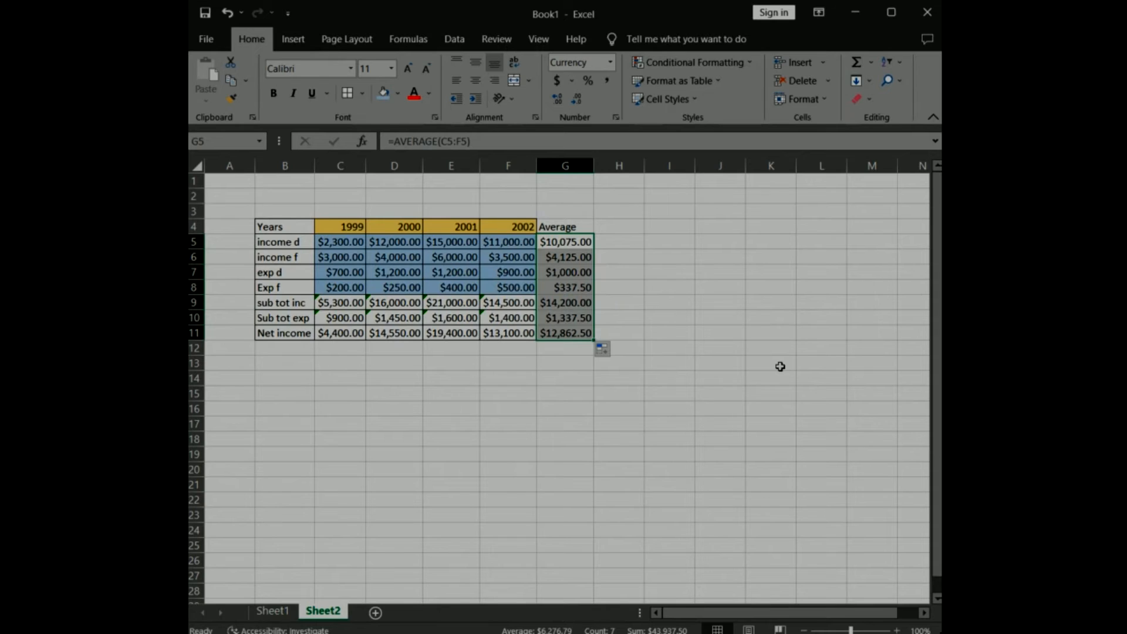
left_click(348, 93)
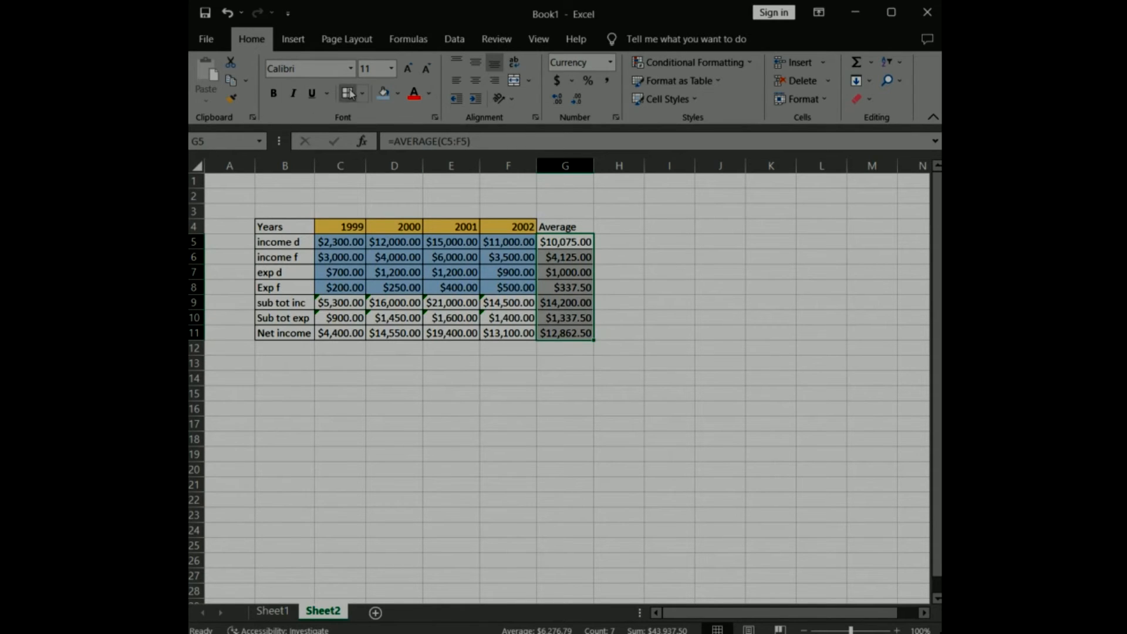
left_click(570, 505)
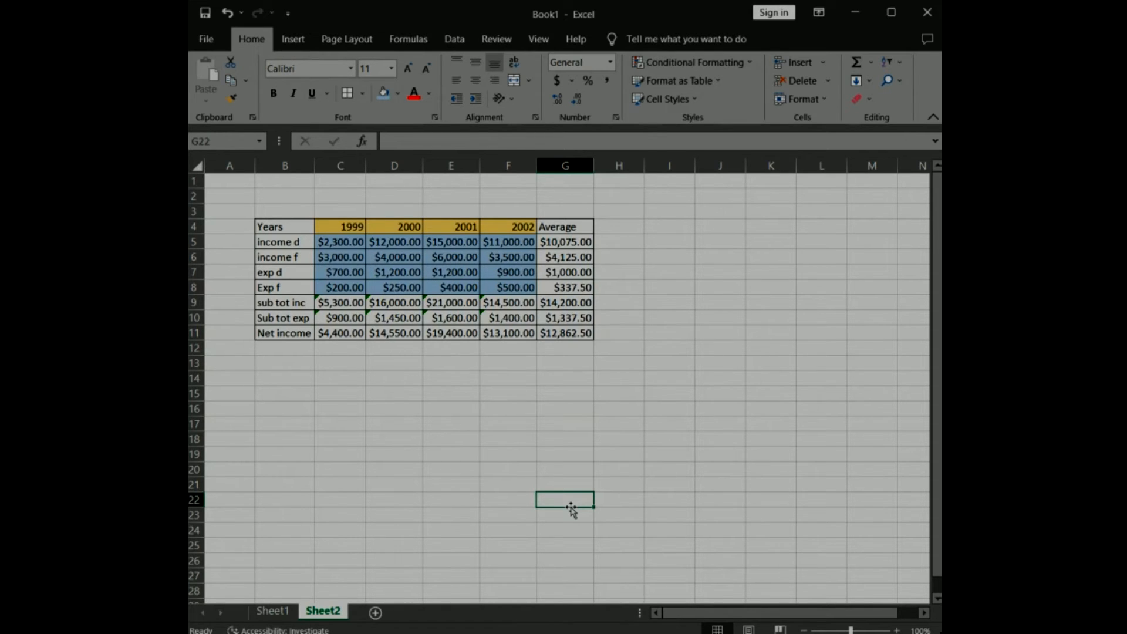
Label cell H4 "MAX" and enter the formula =MAX(C5:F5) in H5 for the income d row.
left_click(629, 229)
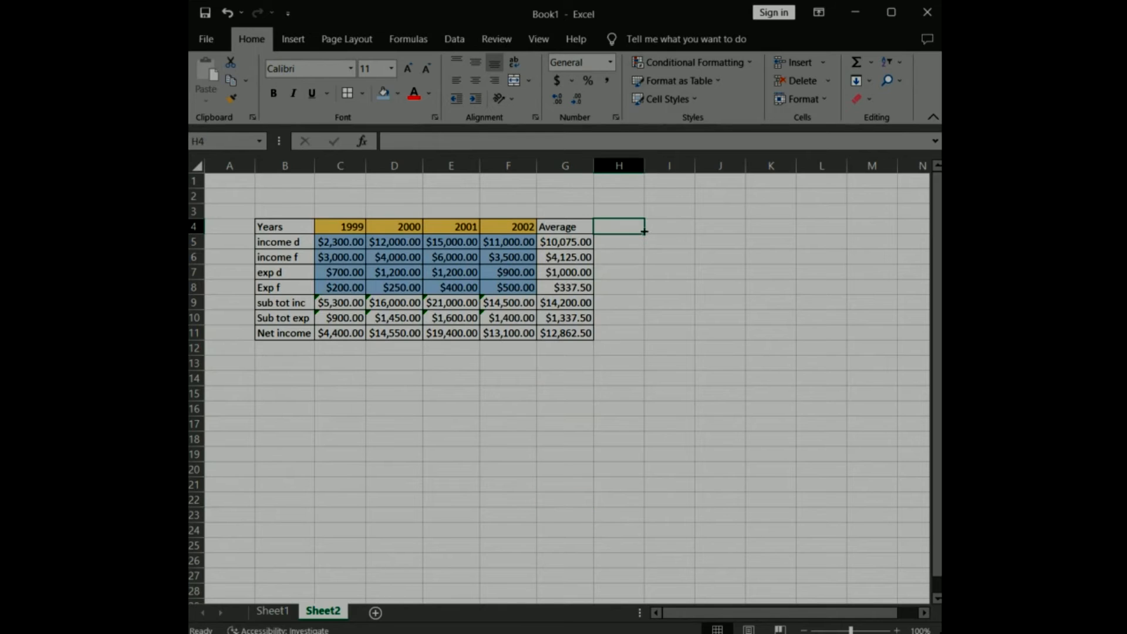
type("MAX")
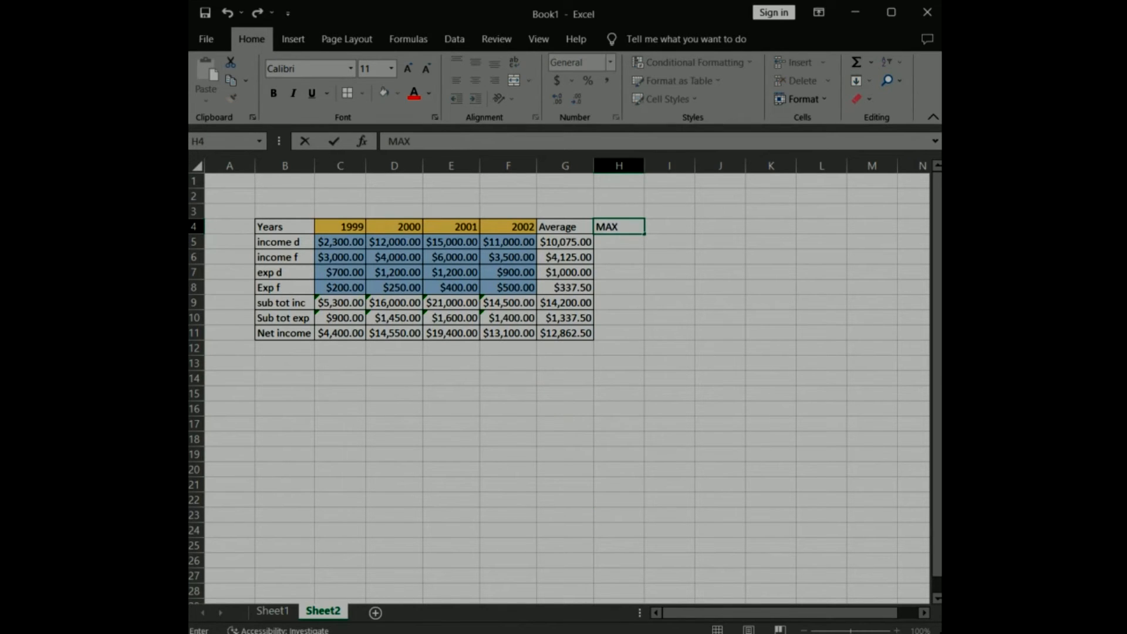
left_click(625, 243)
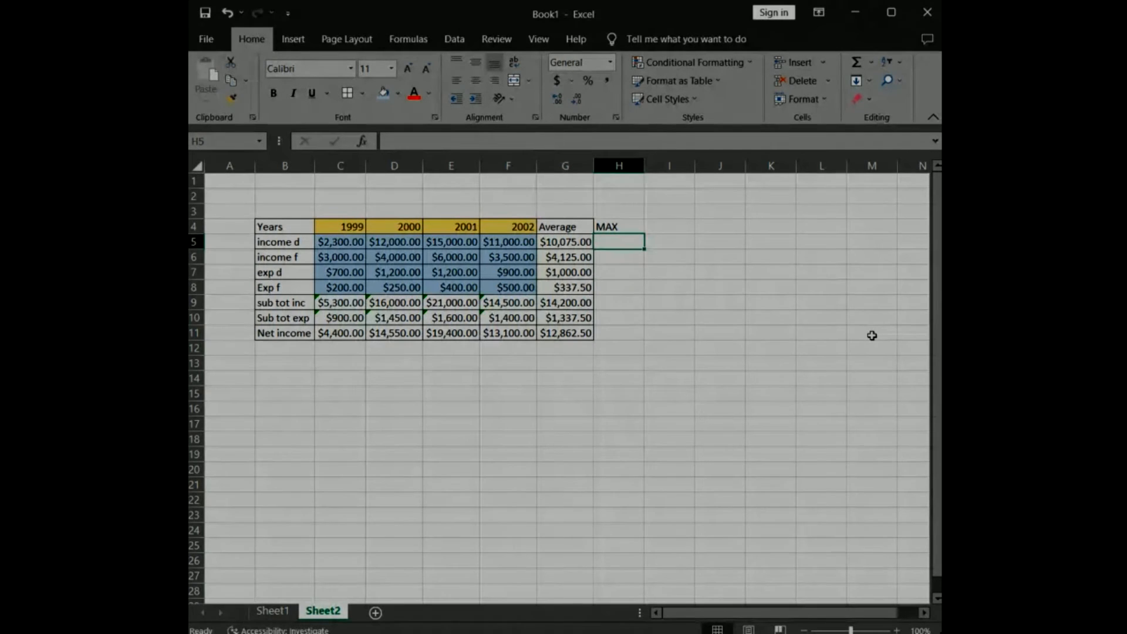
left_click(414, 139)
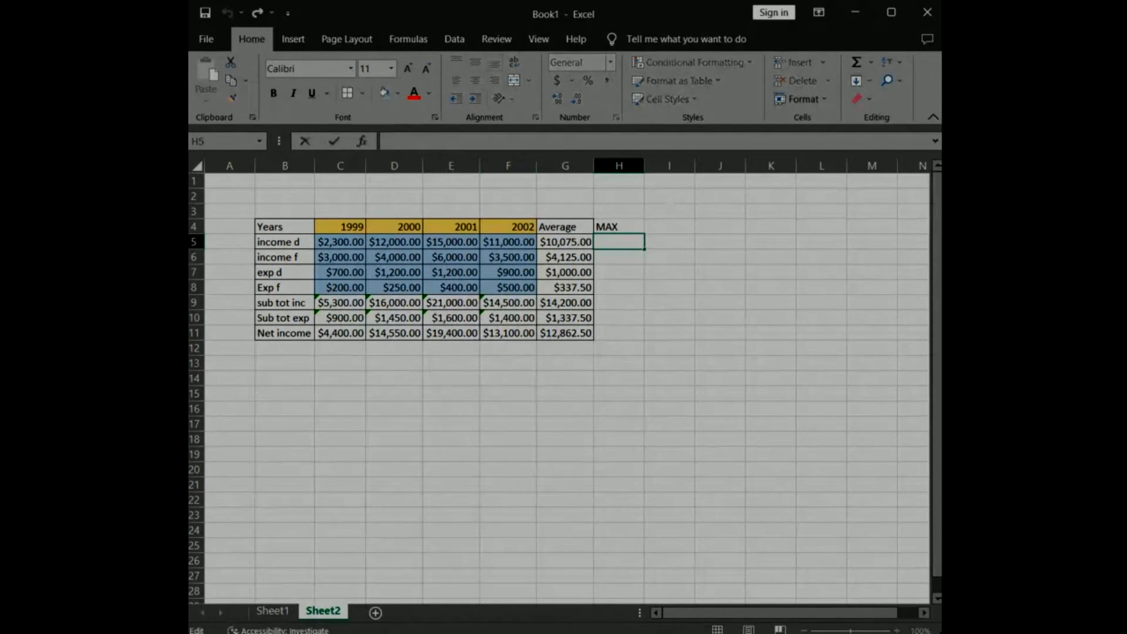
type("=")
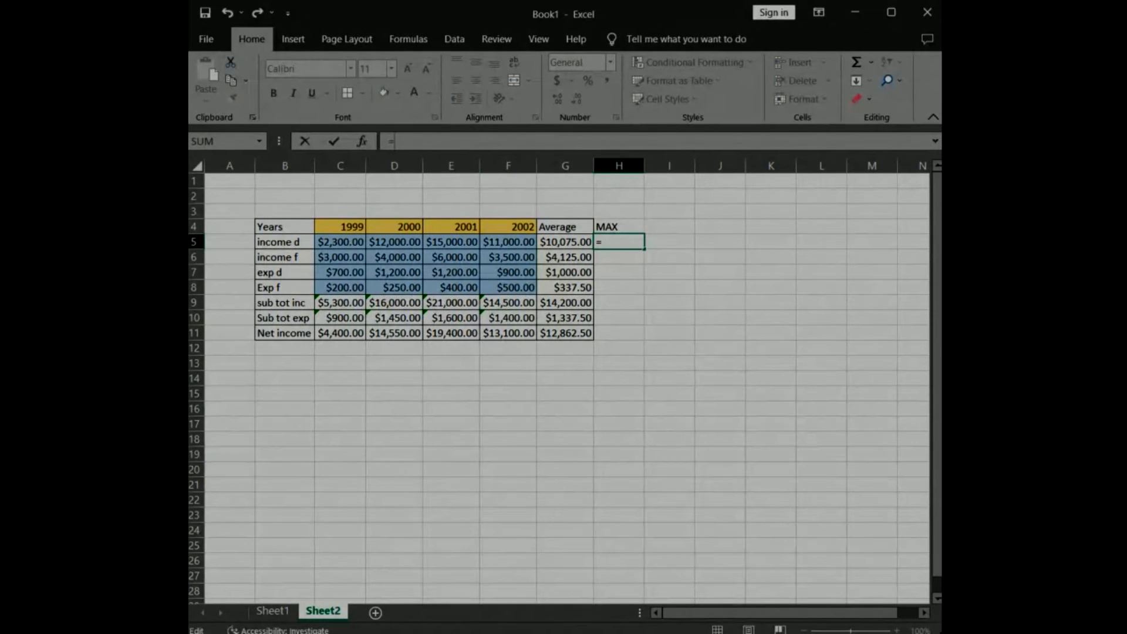
type("MAX")
type("(")
left_click(343, 243)
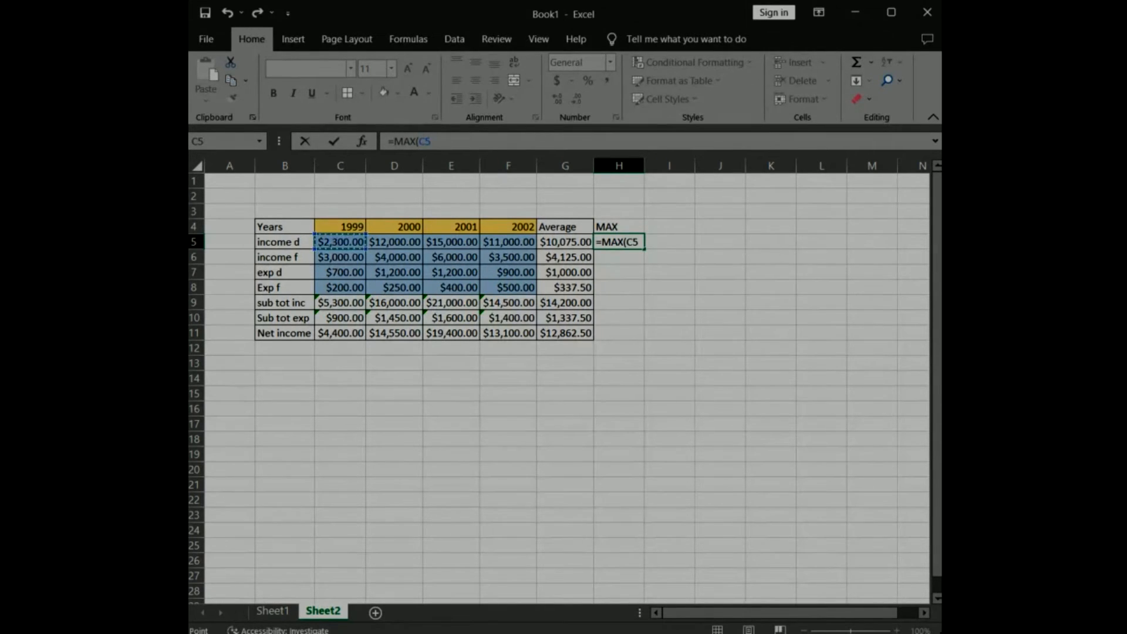
left_click_drag(344, 242, 505, 241)
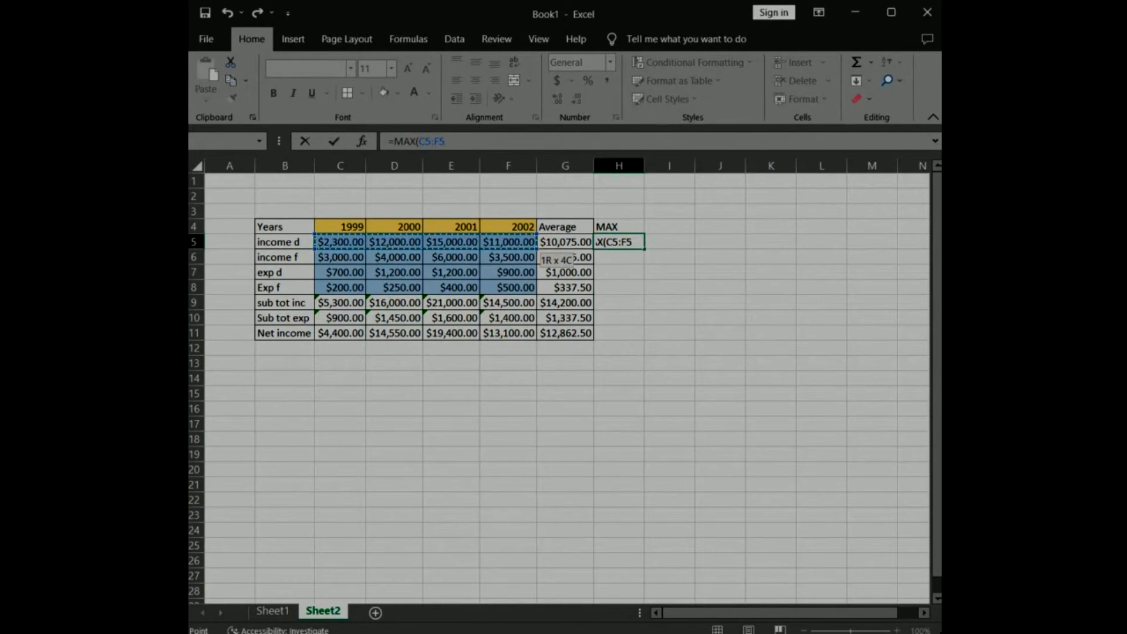
type(")")
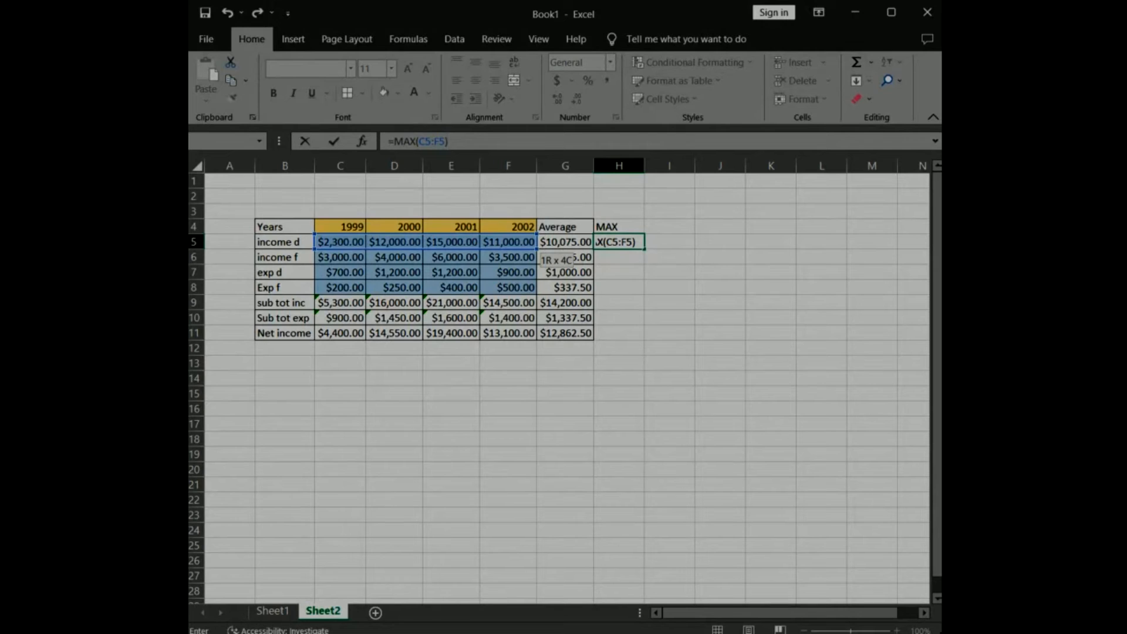
left_click(334, 141)
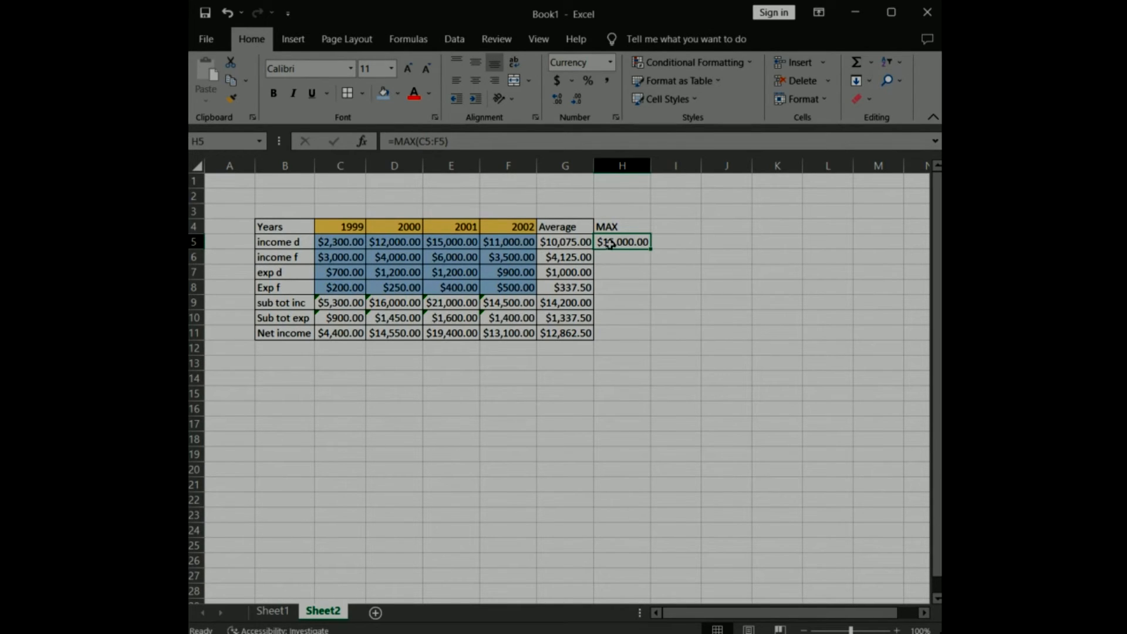
Apply borders to all cells in H4:H11 and fill the H5 maximum formula down to H11.
left_click_drag(621, 223, 620, 333)
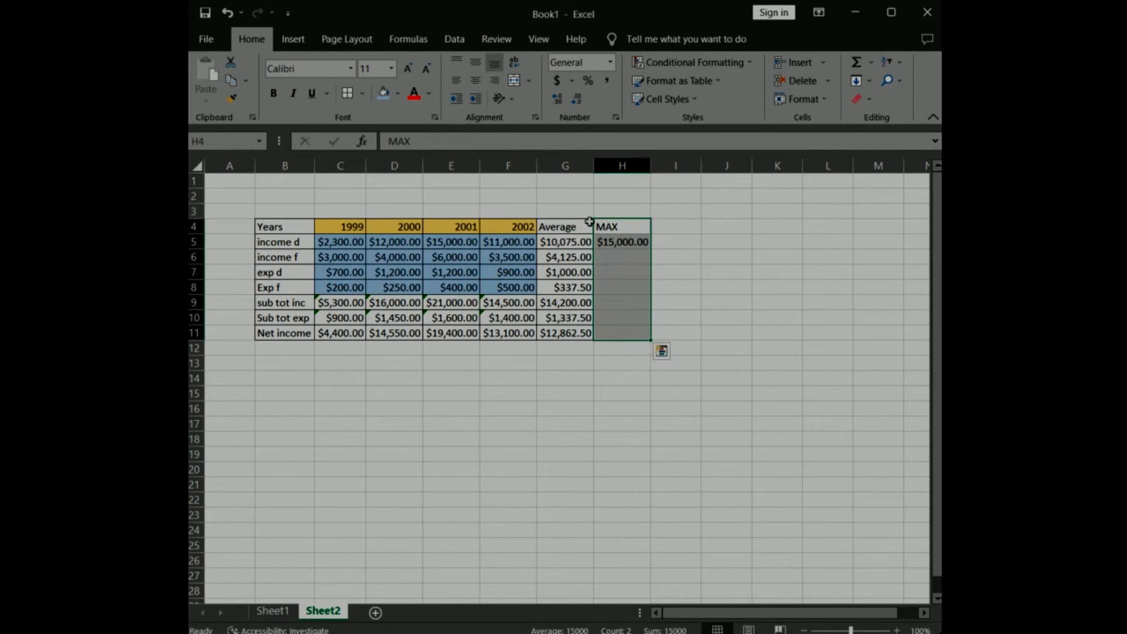
left_click(617, 240)
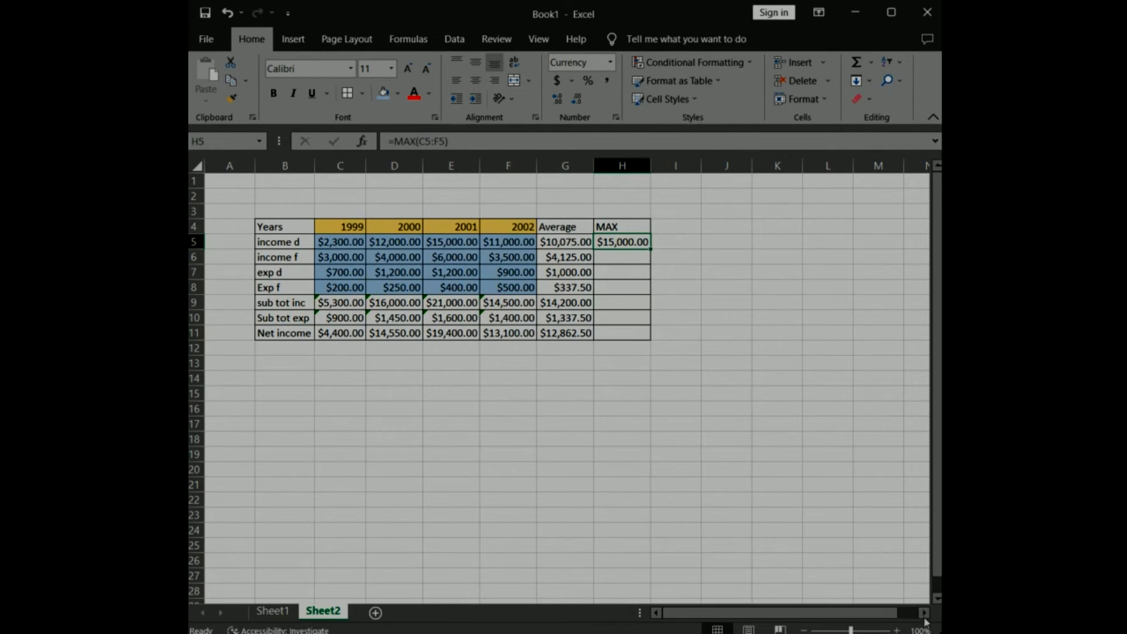
scroll(787, 276, "up", 2)
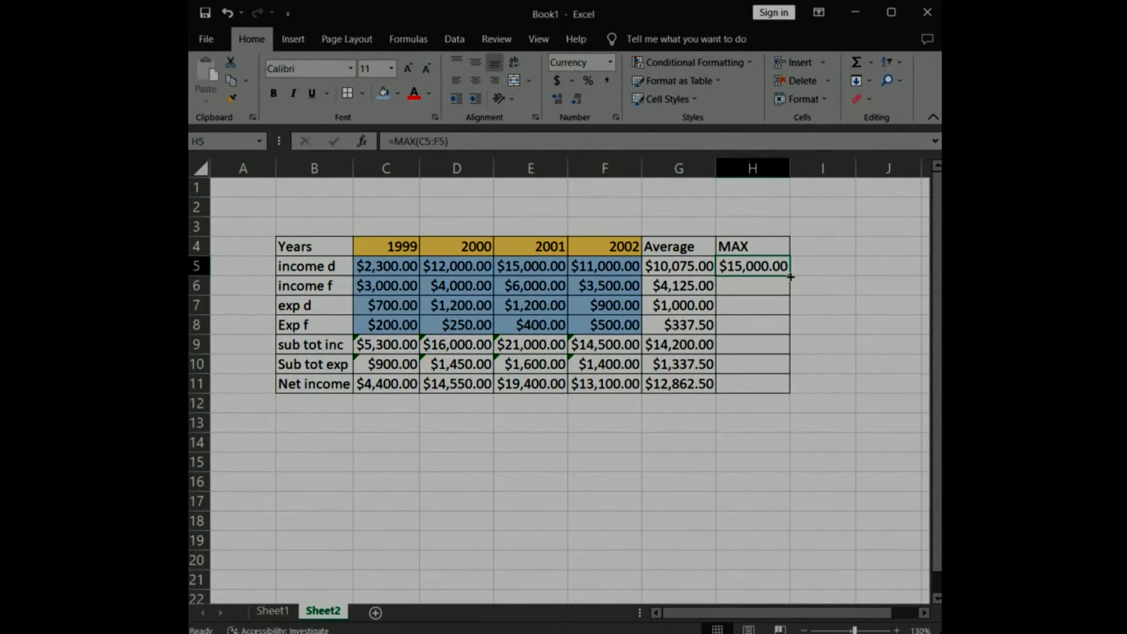
left_click_drag(791, 276, 778, 388)
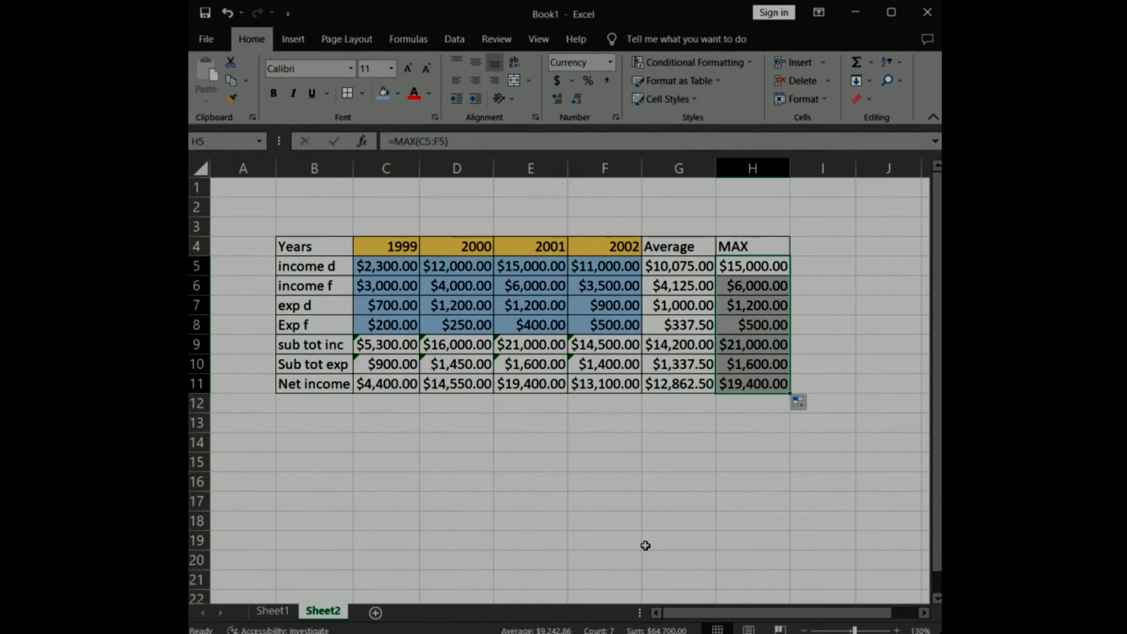
Label cell I4 "MIN" and apply borders to all cells in I4:I11.
left_click(827, 251)
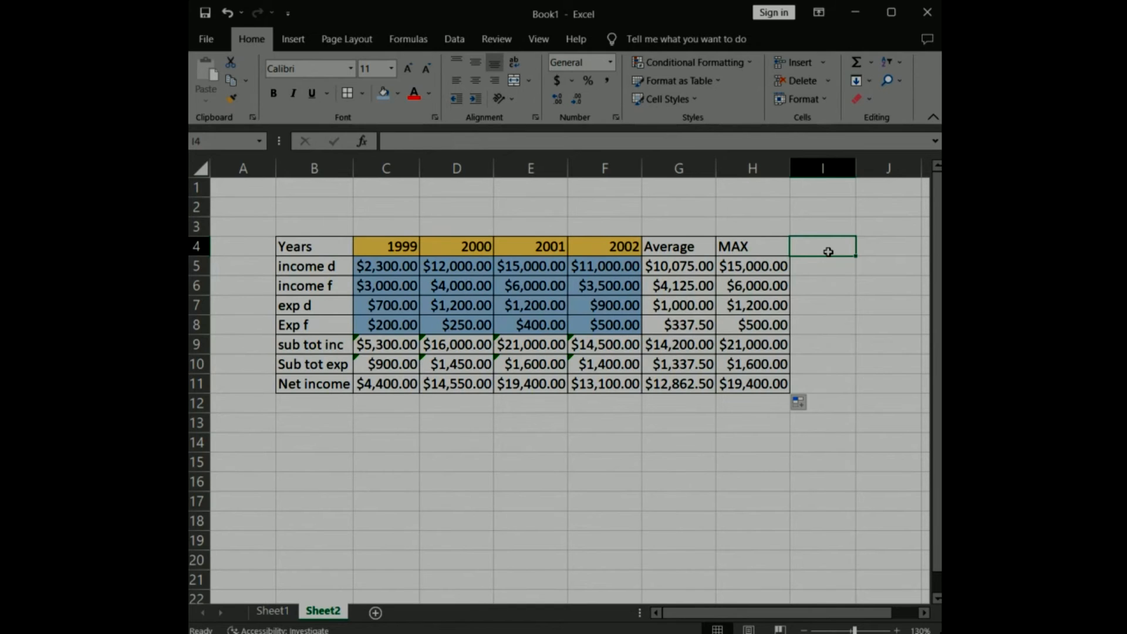
type("MIN")
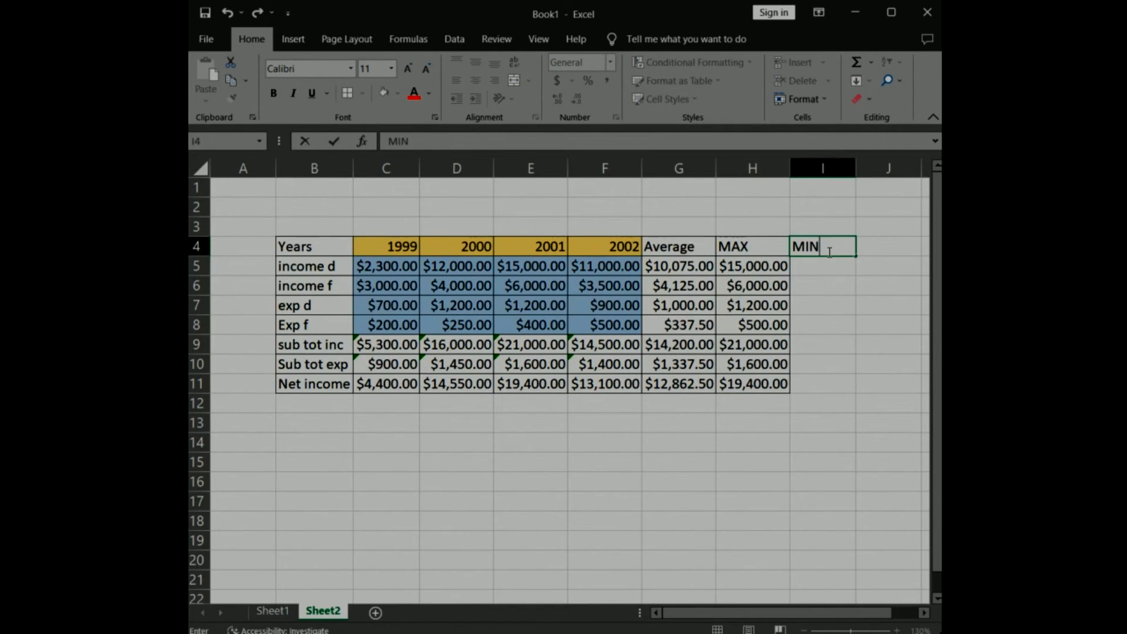
key("Tab")
left_click_drag(831, 245, 817, 385)
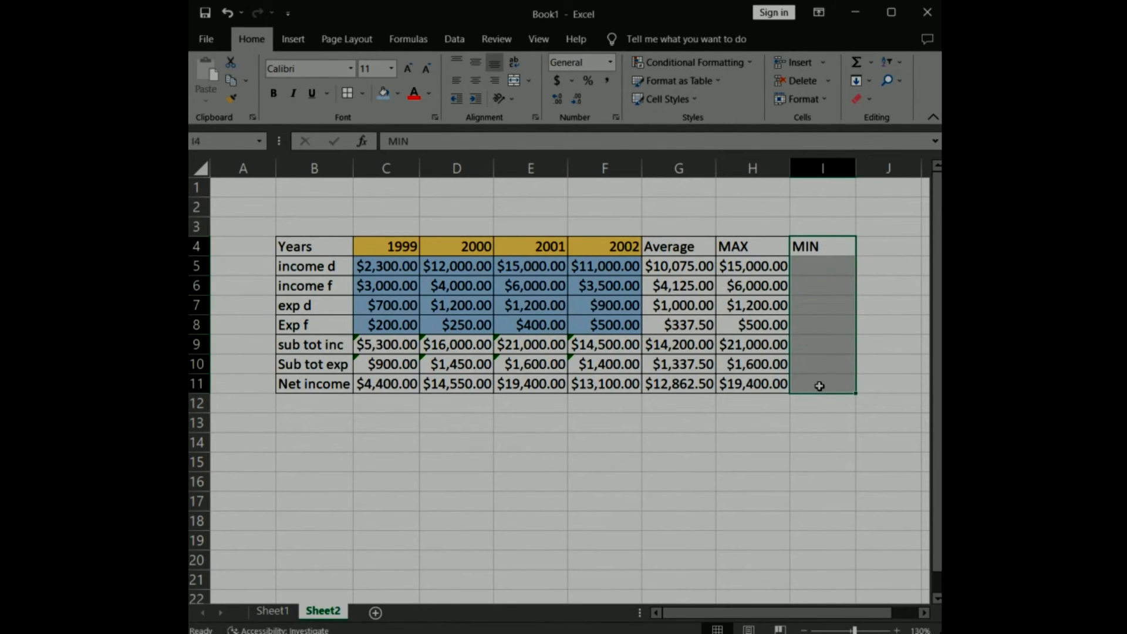
left_click(348, 95)
Enter the formula =MIN(C5:F5) in cell I5 for the income d row.
left_click(828, 269)
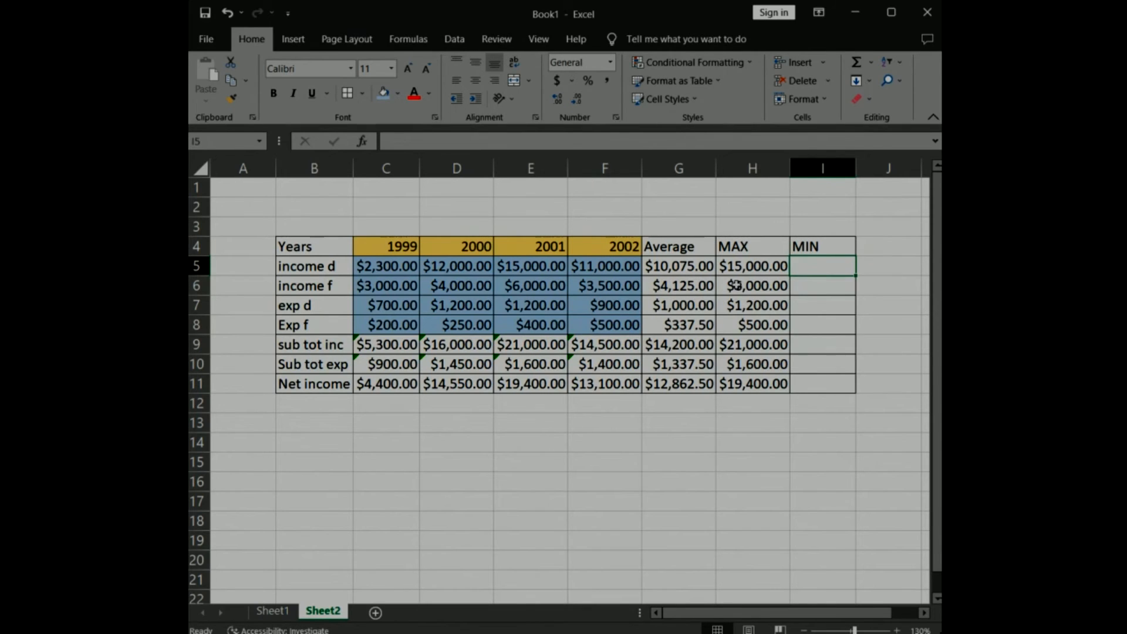
left_click(387, 141)
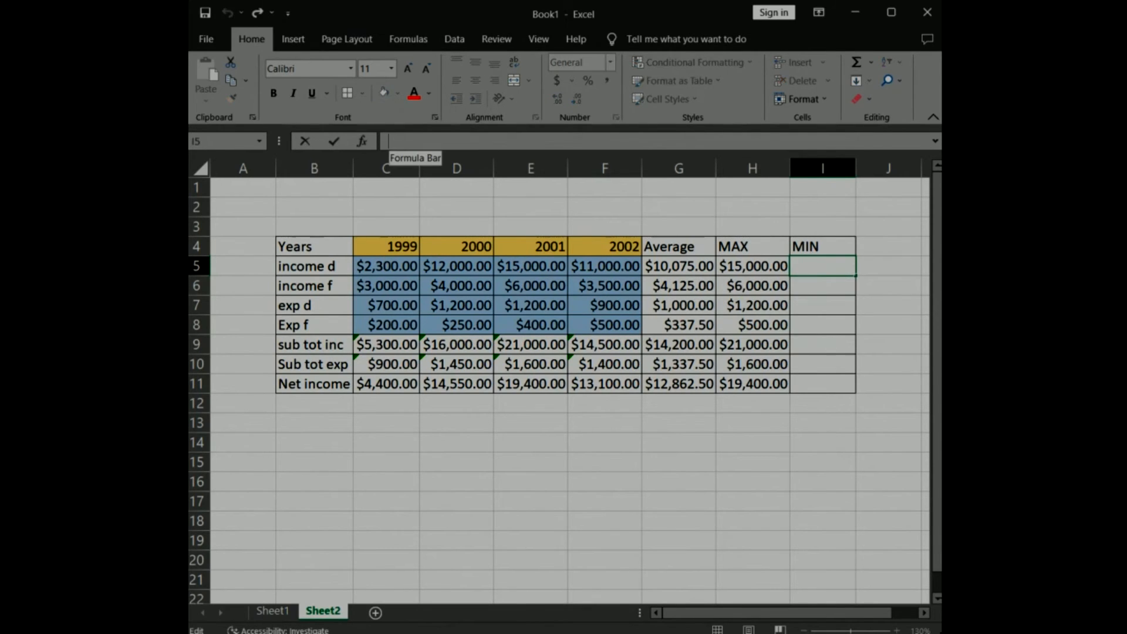
type("=")
left_click(385, 265)
left_click_drag(385, 266, 577, 267)
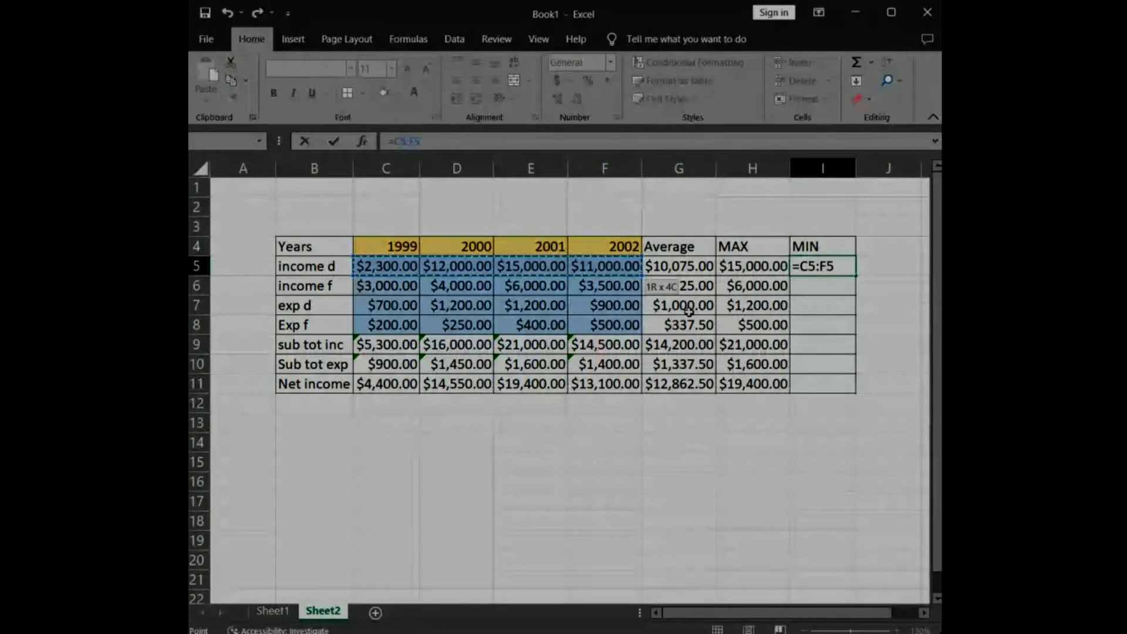
left_click(393, 141)
type("MIN(")
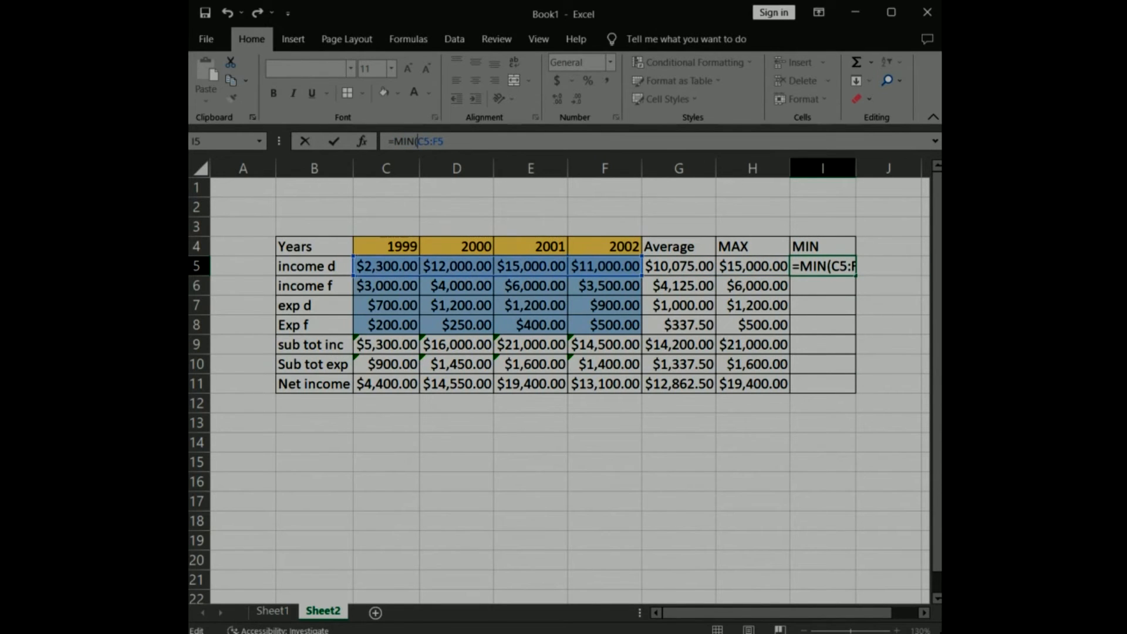
left_click(792, 140)
type(")")
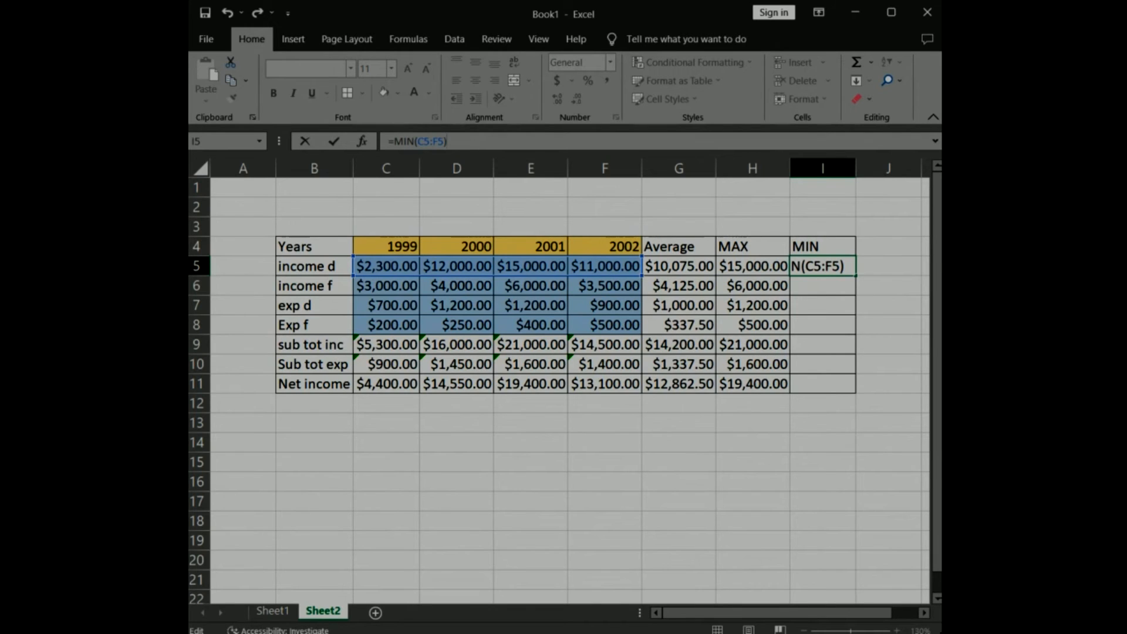
left_click(333, 141)
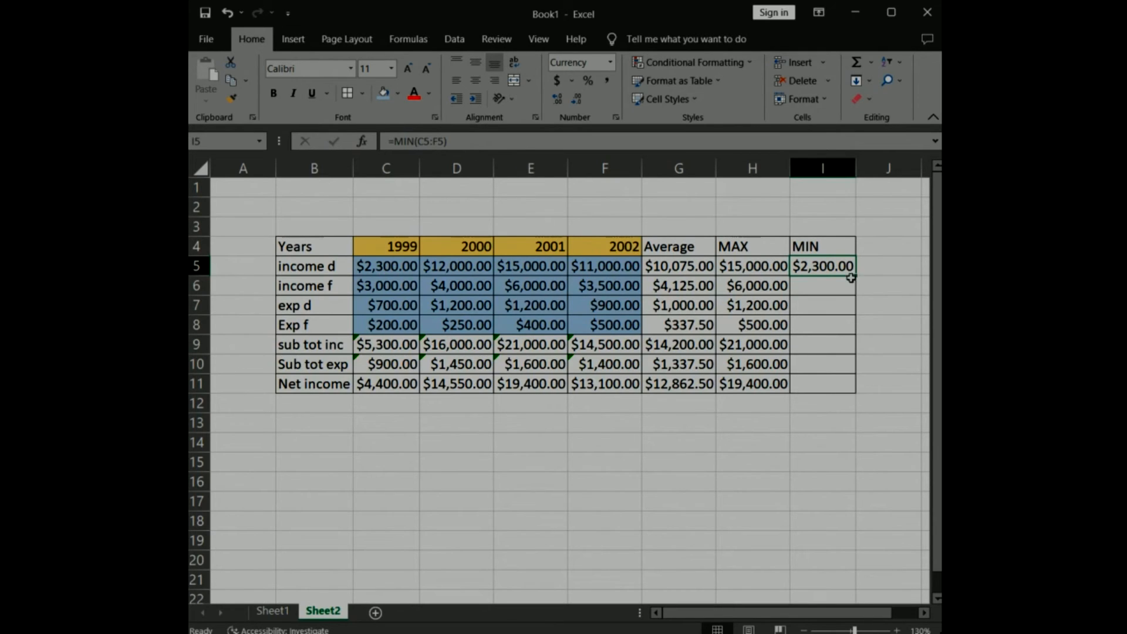
Fill the I5 minimum formula down to I11.
left_click_drag(856, 274, 866, 389)
left_click_drag(865, 392, 865, 393)
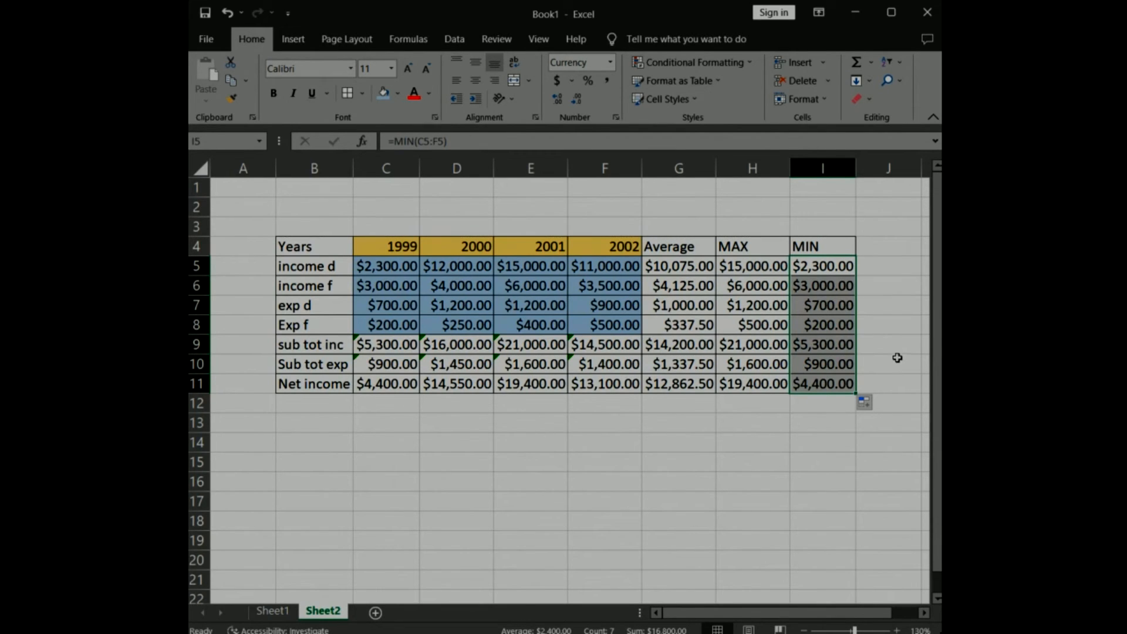
left_click(718, 416)
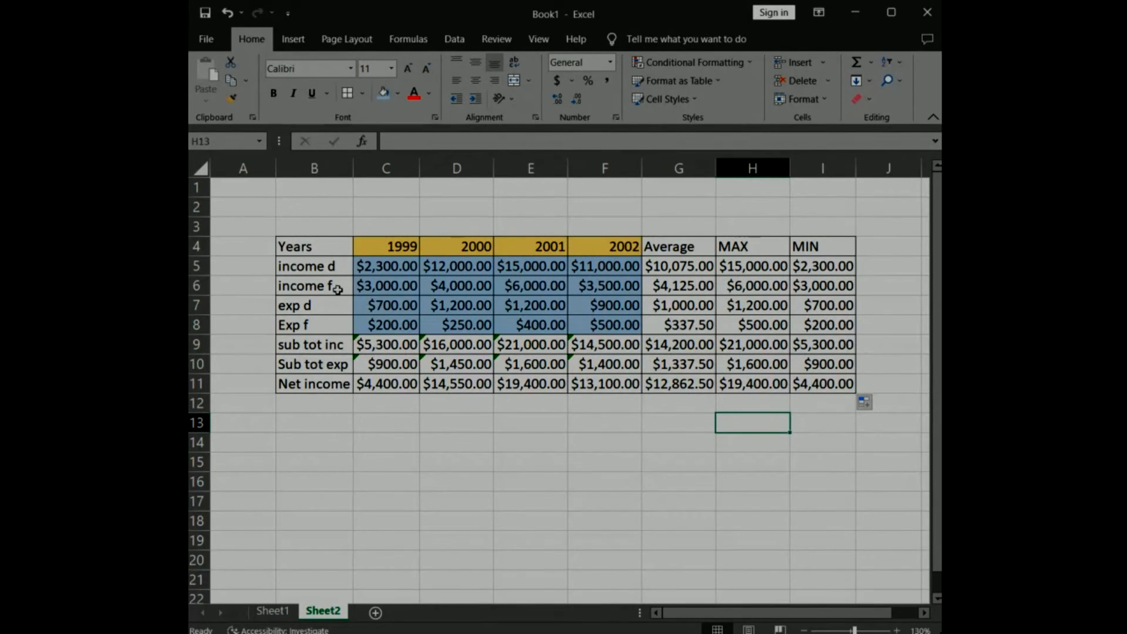
left_click_drag(286, 247, 604, 285)
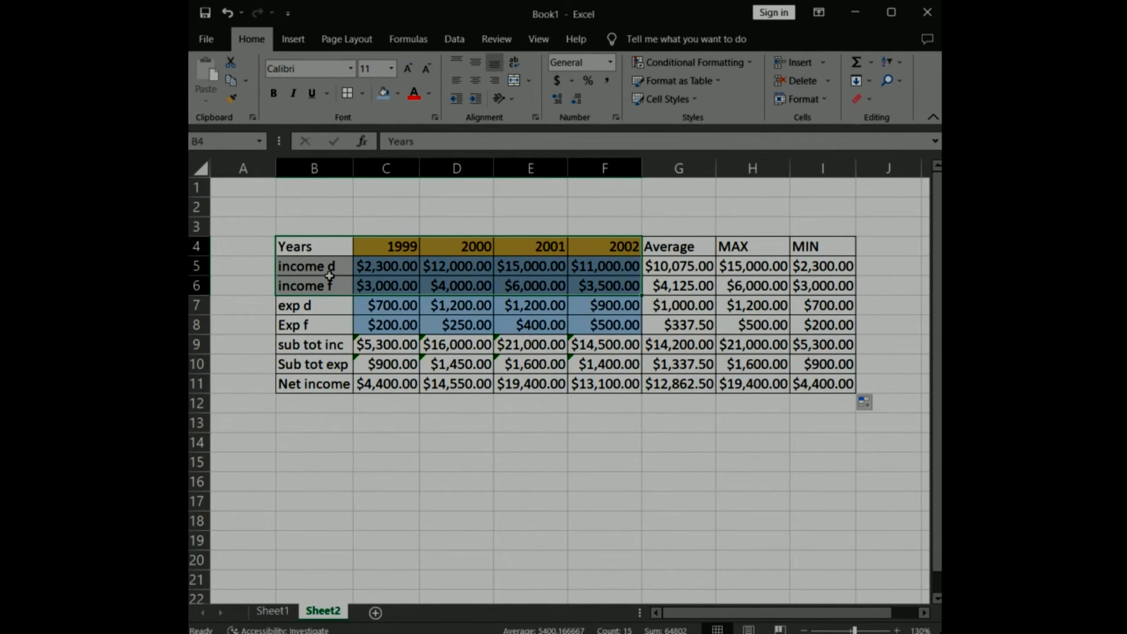
left_click_drag(283, 385, 610, 386)
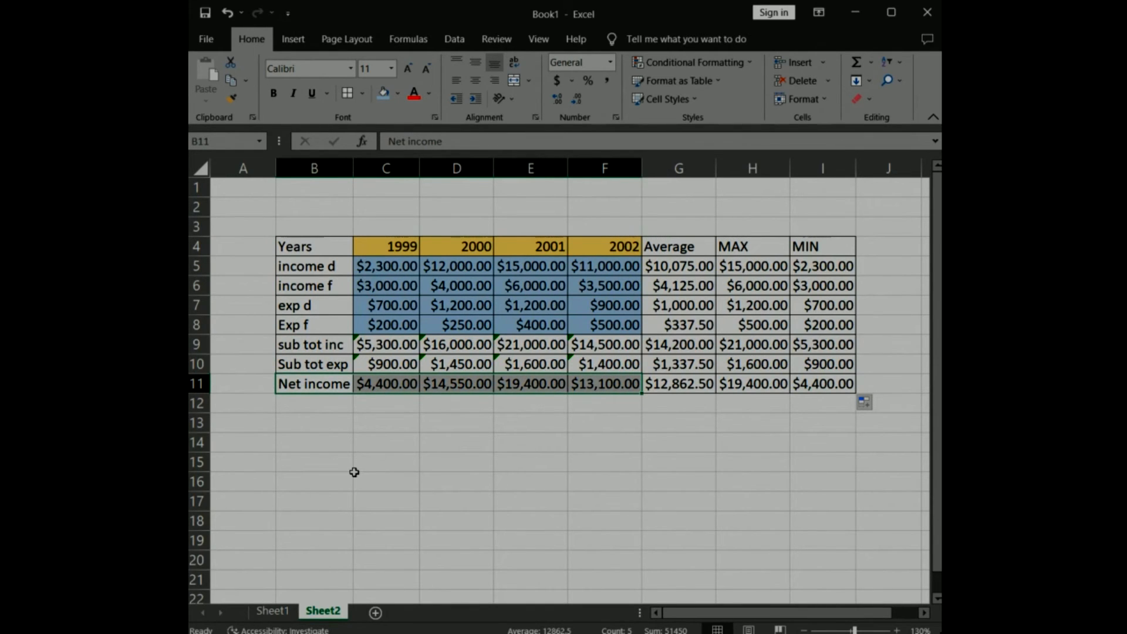
left_click(322, 442)
Insert a recommended Clustered Column chart from B4:F6 and B11:F11, and fit it directly below the table in rows 12 to 23.
left_click_drag(349, 245, 622, 287)
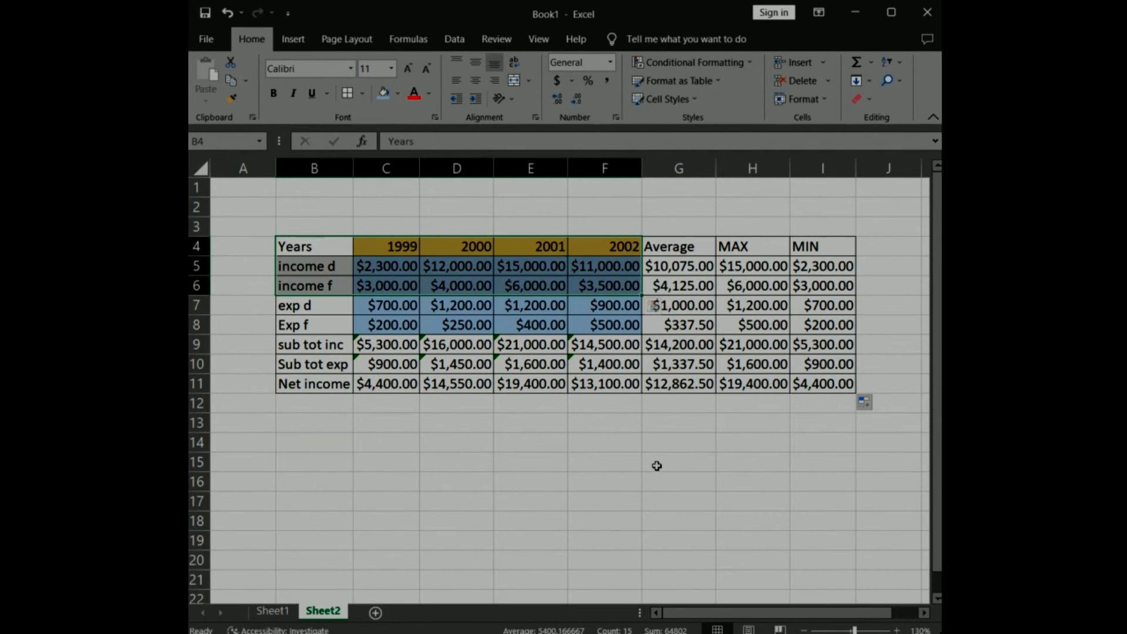
left_click(293, 385, "ctrl")
left_click_drag(293, 384, 604, 384)
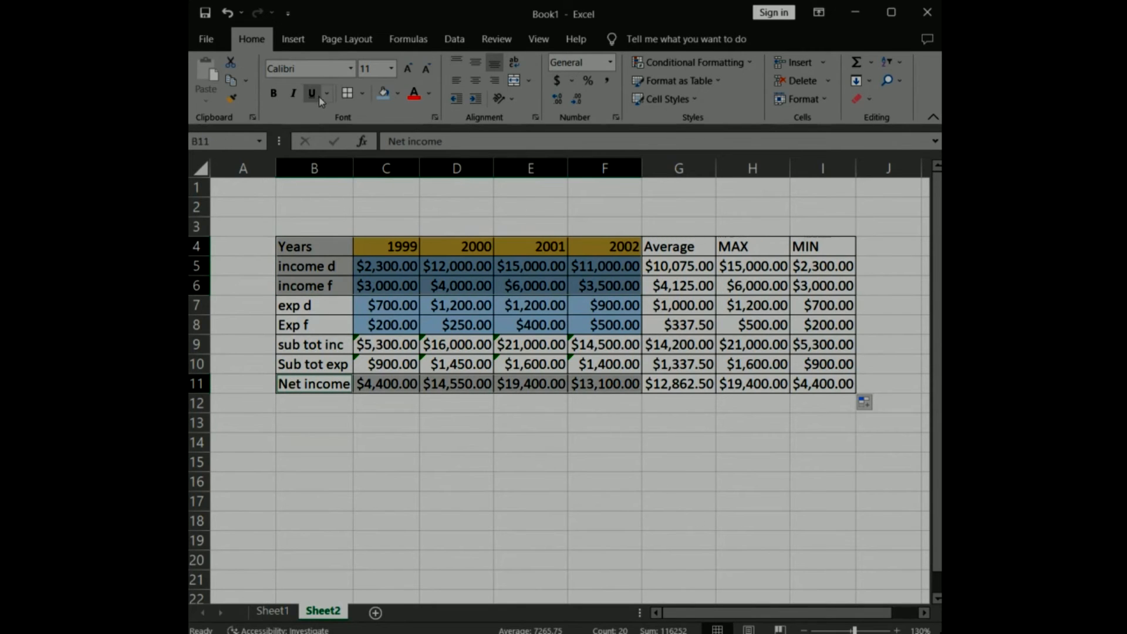
left_click(294, 39)
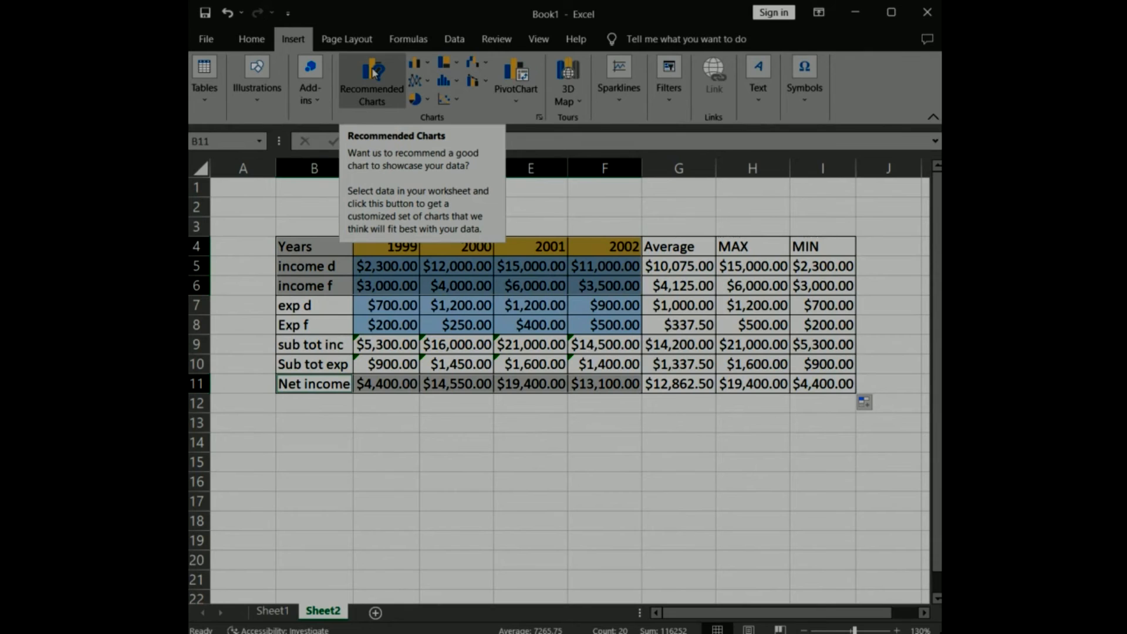
left_click(374, 73)
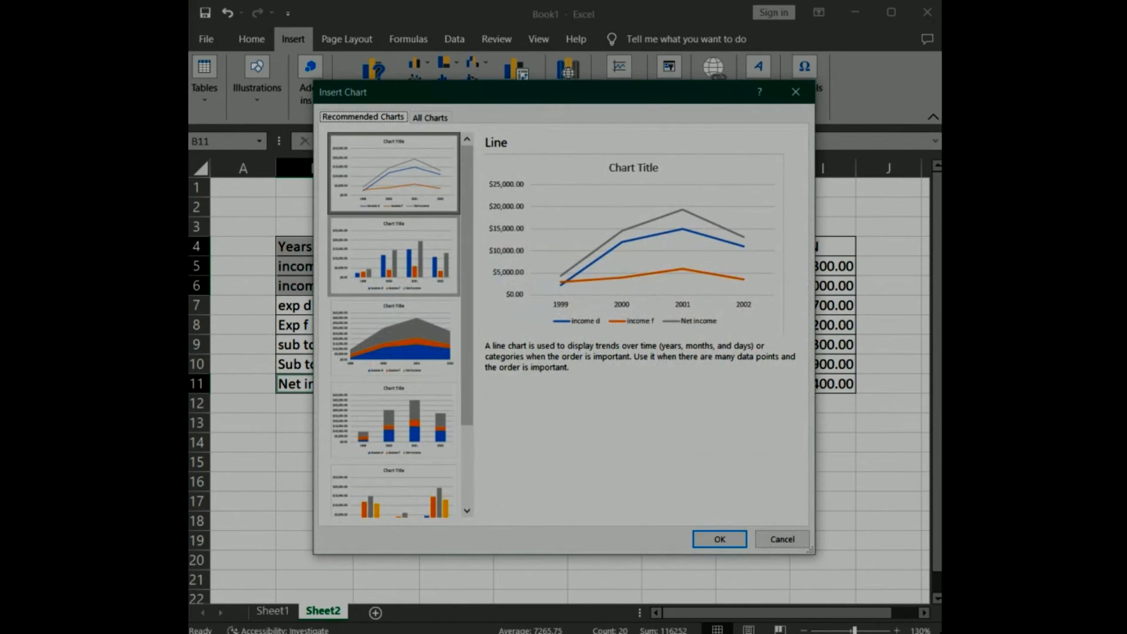
left_click(393, 256)
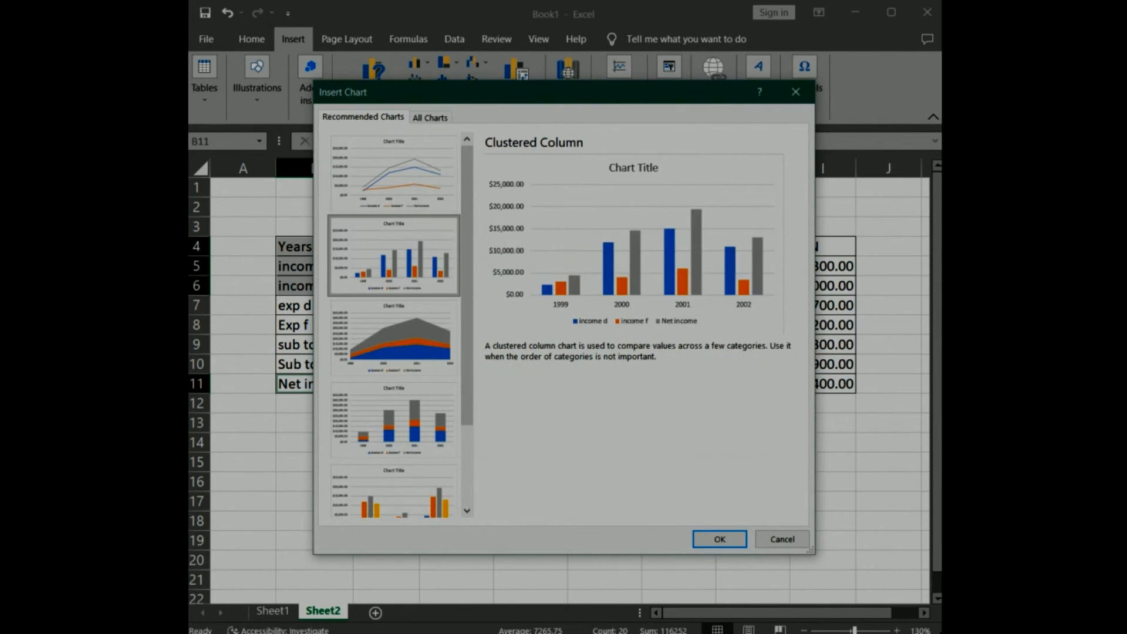
left_click(712, 539)
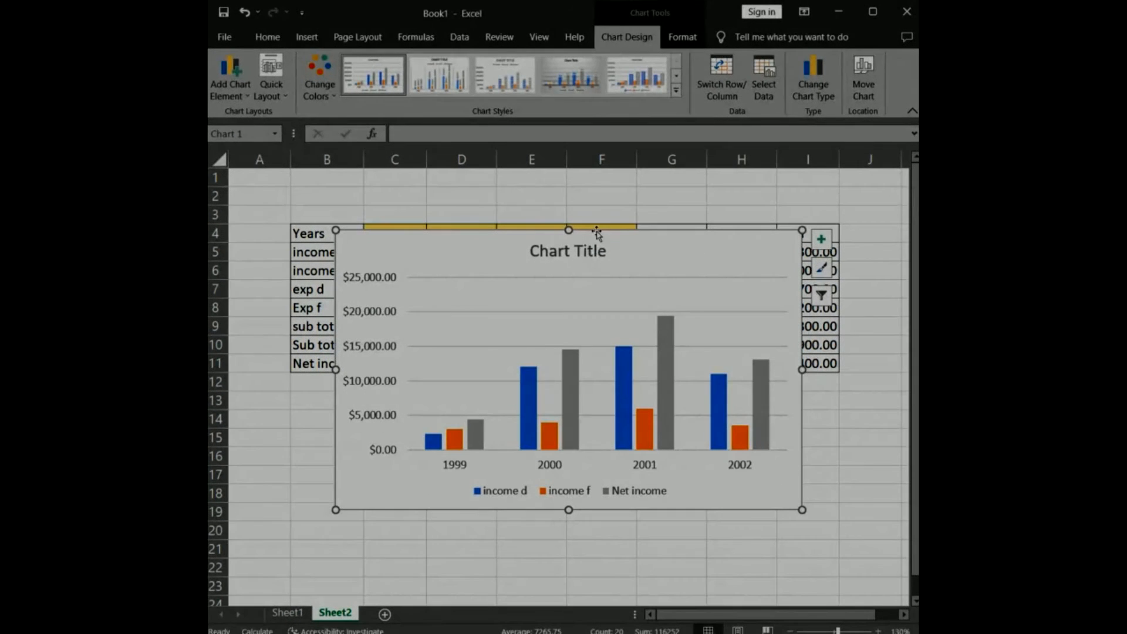
left_click_drag(568, 230, 563, 373)
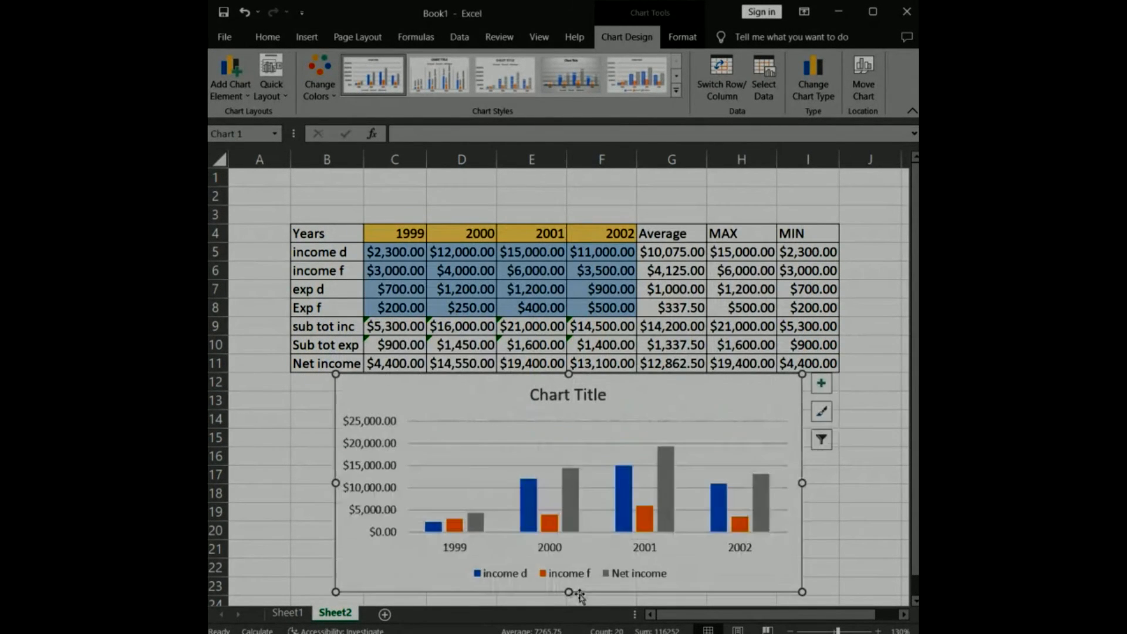
left_click(829, 498)
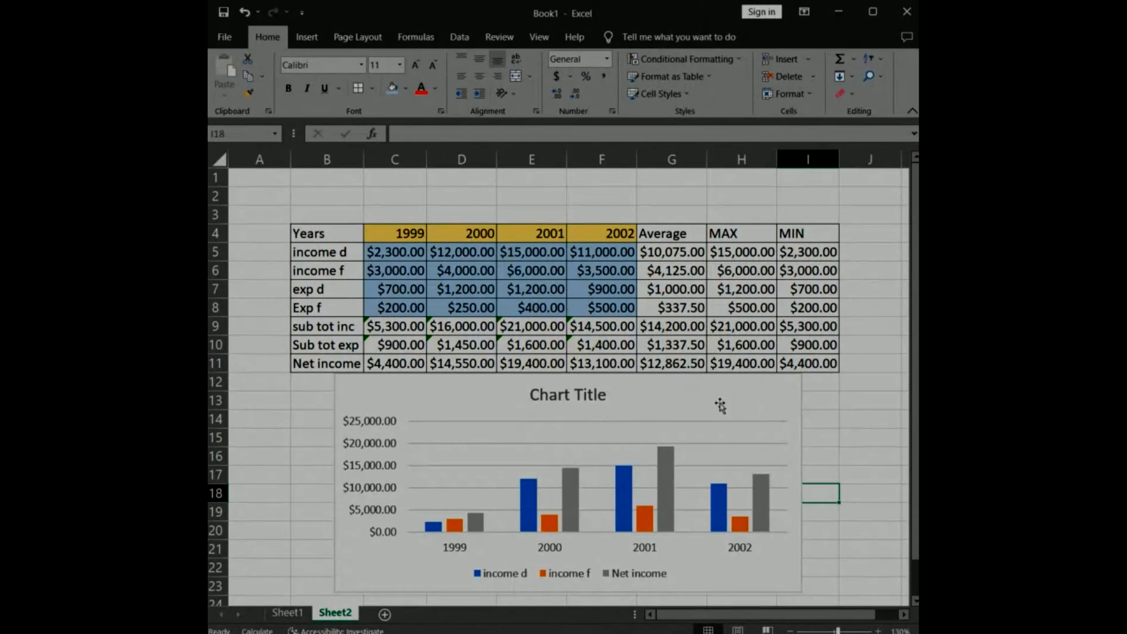
Check the print preview of the sheet with its table and chart, and return to the worksheet.
left_click(226, 37)
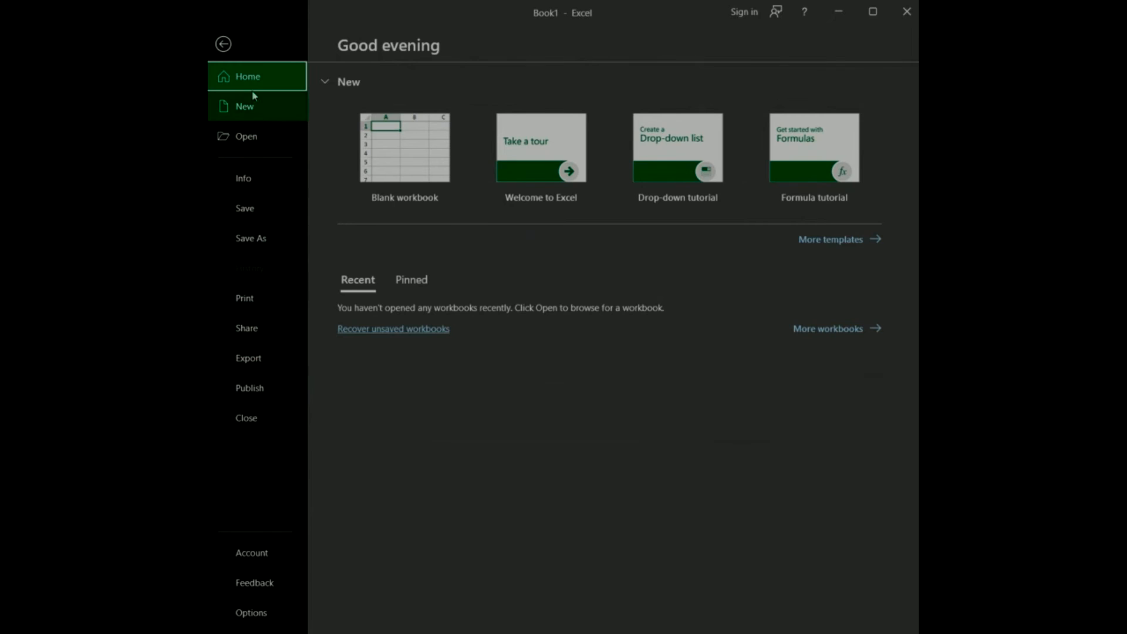
left_click(227, 46)
left_click(226, 37)
left_click(238, 299)
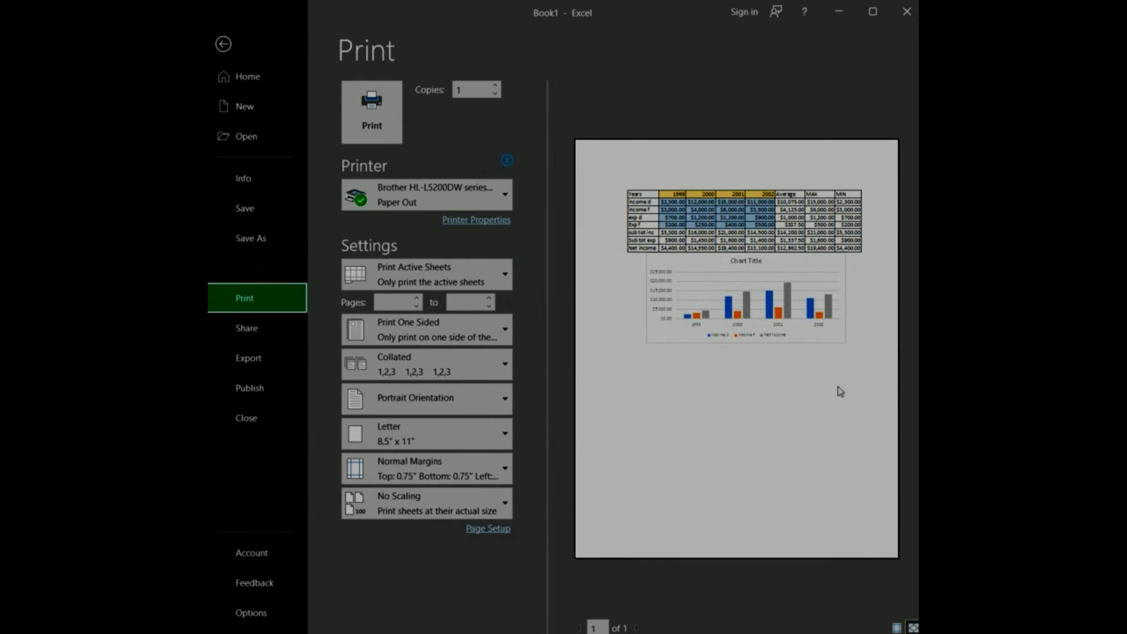
left_click(223, 46)
Make the column chart taller by extending its lower edge downward past row 24.
left_click(623, 575)
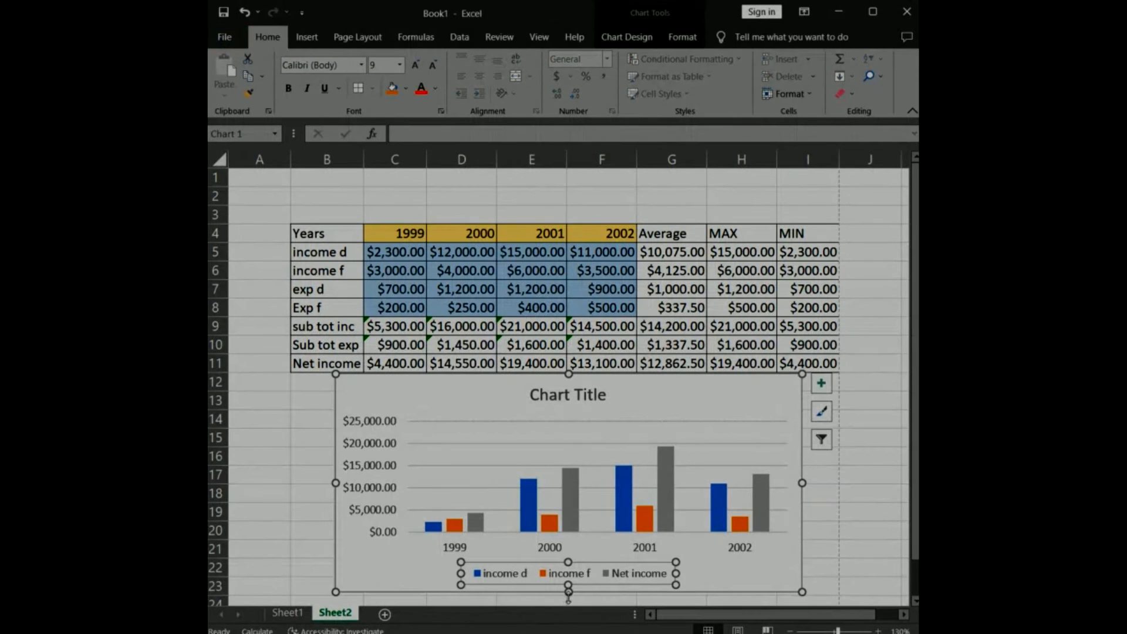
left_click(709, 573)
left_click_drag(569, 590, 570, 622)
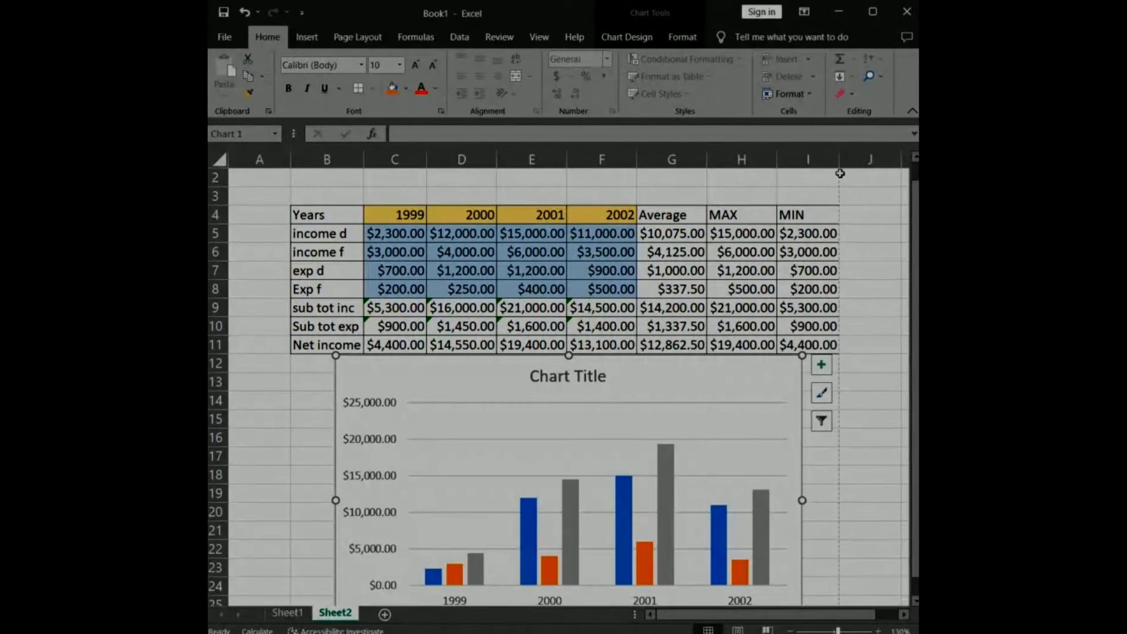
Merge and center cells B2:F3 above the table and fill the merged cell with blue.
left_click_drag(238, 179, 813, 179)
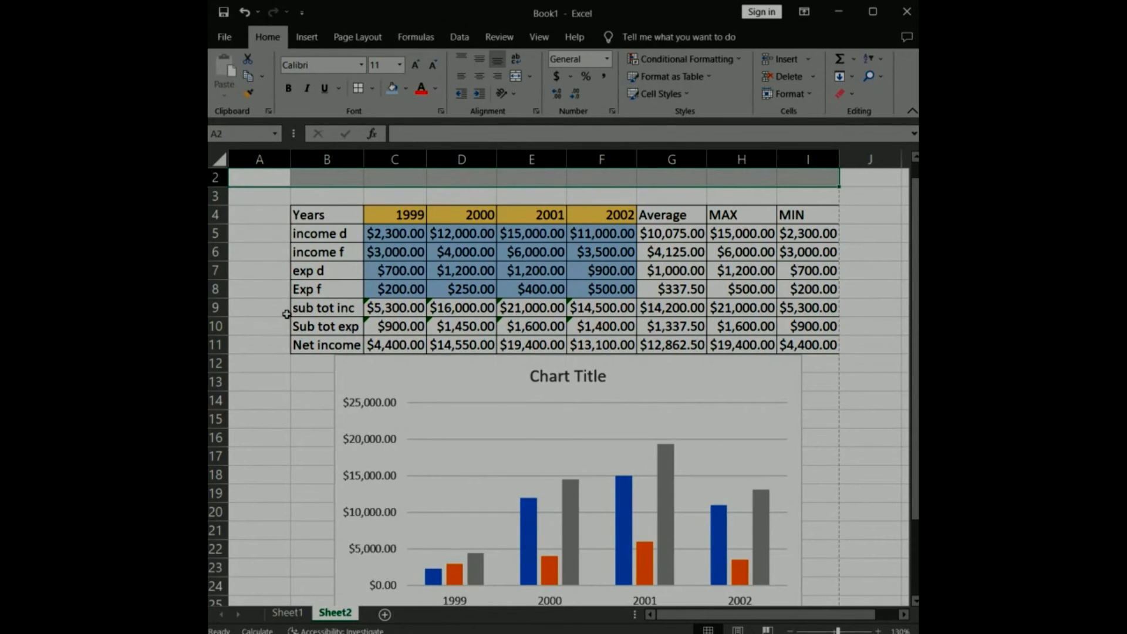
left_click_drag(338, 175, 608, 187)
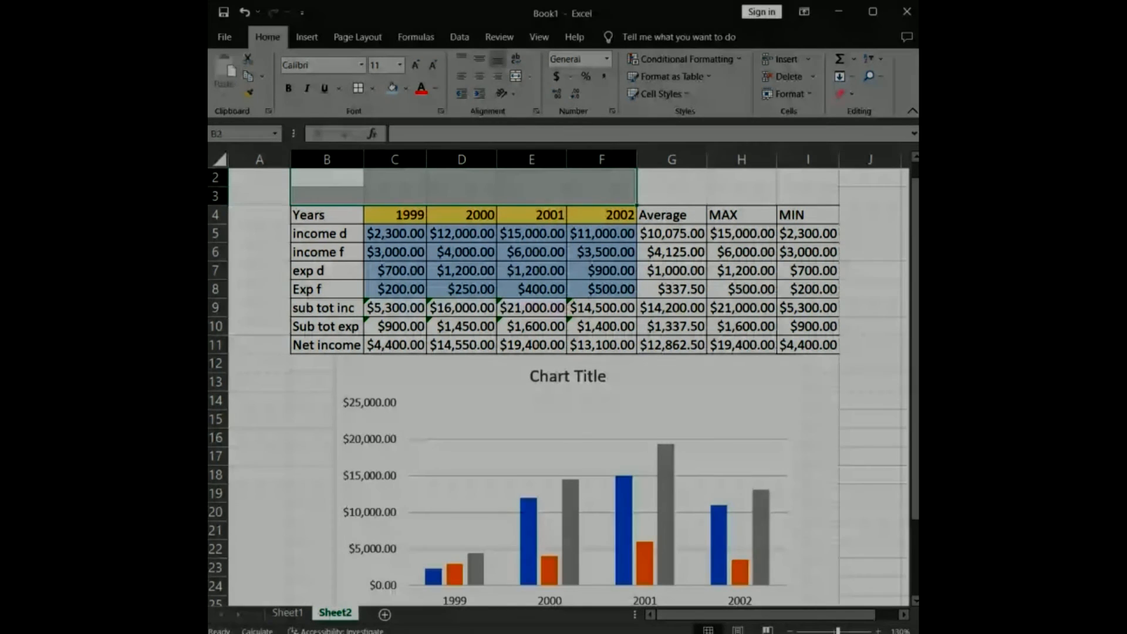
left_click(516, 77)
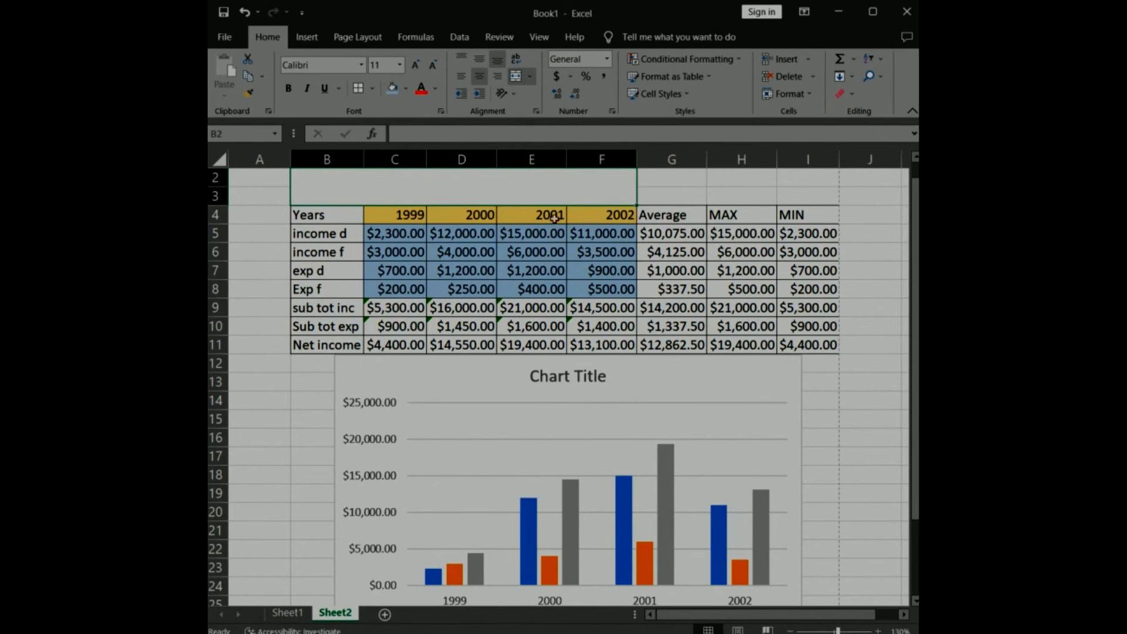
left_click(392, 89)
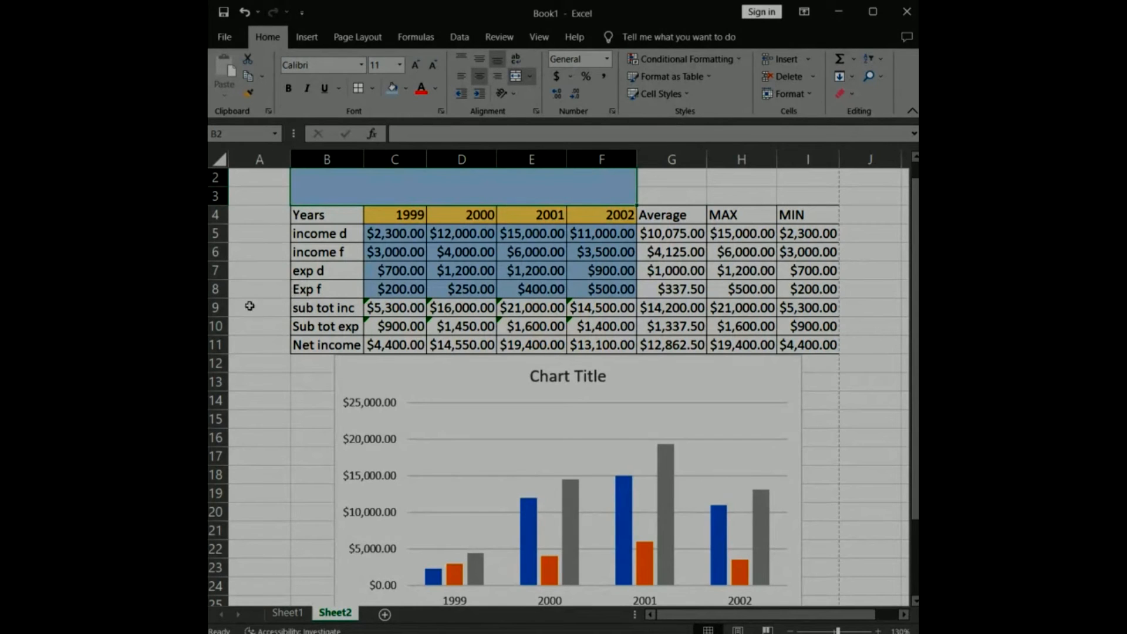
Enter the title "FINANCIAL REPORT" in the merged cell B2 and align it vertically to the middle.
double_click(463, 185)
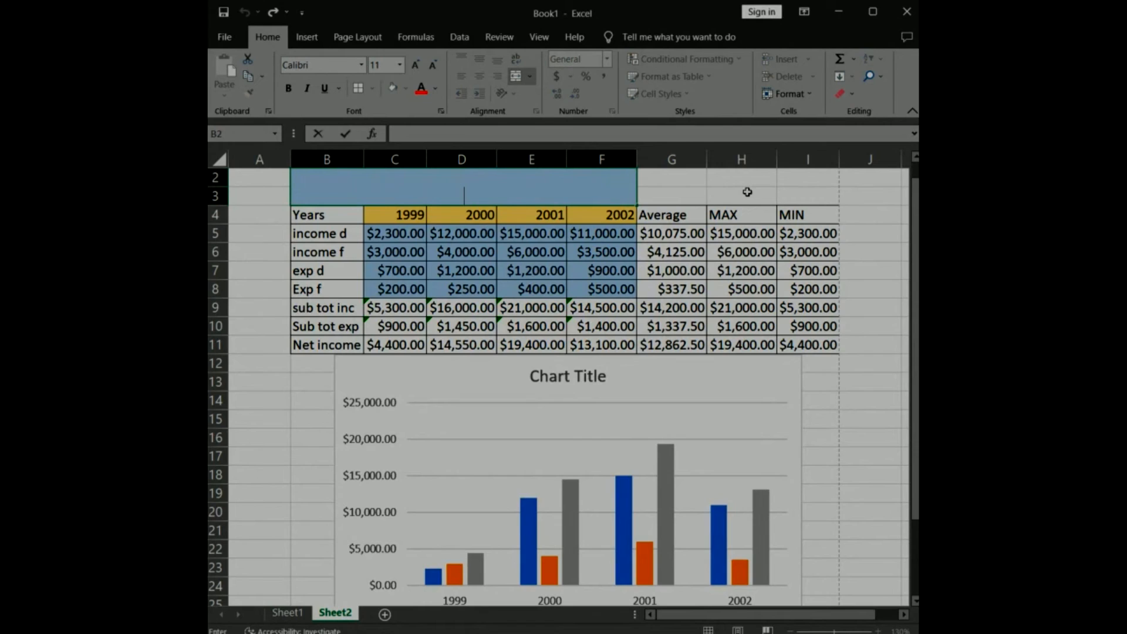
type("FINANCIAL REPORT")
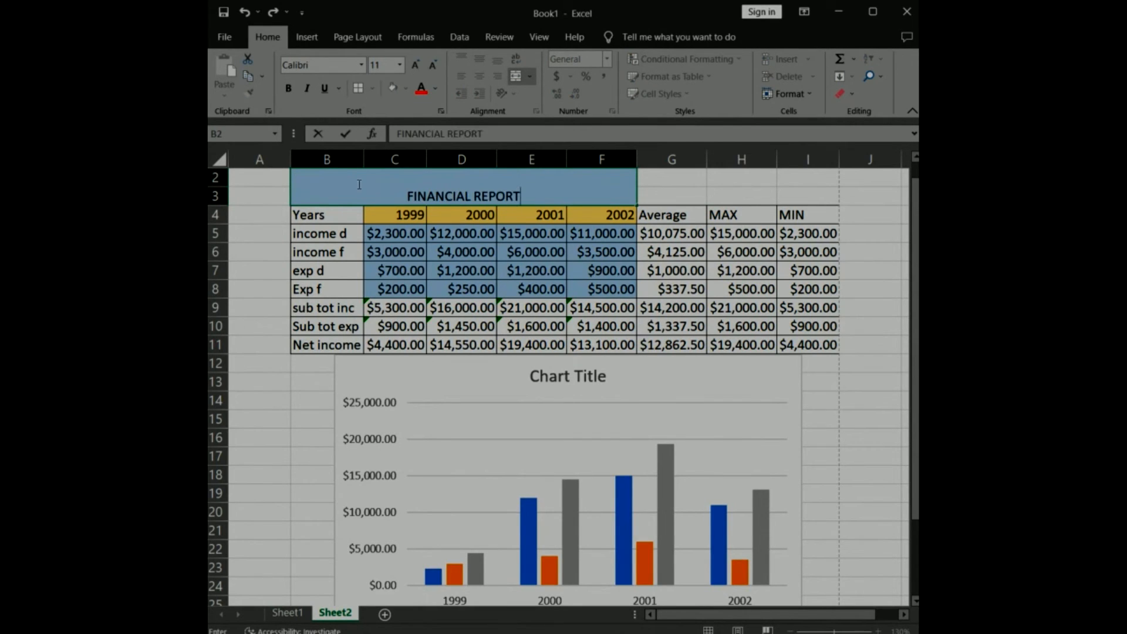
left_click_drag(408, 195, 543, 195)
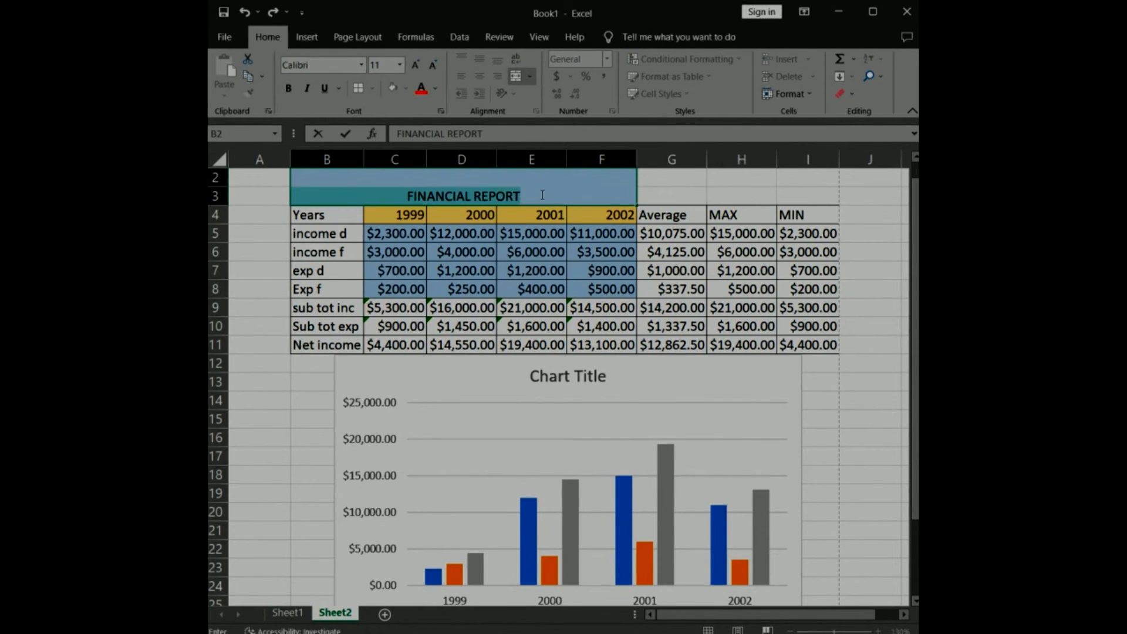
left_click(665, 203)
left_click(588, 180)
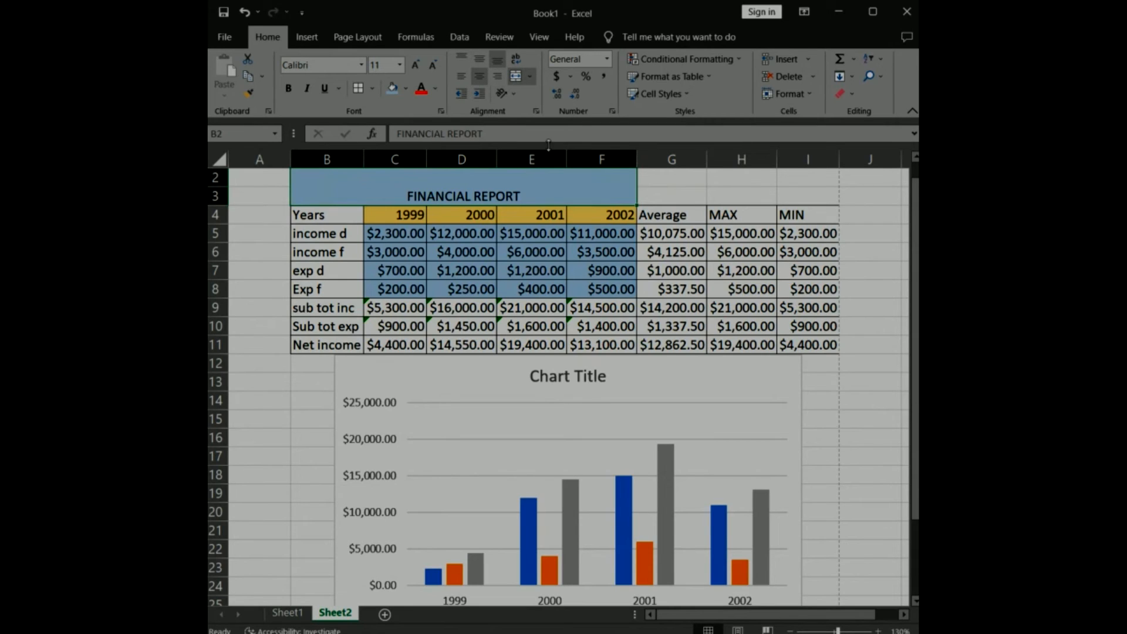
left_click(479, 57)
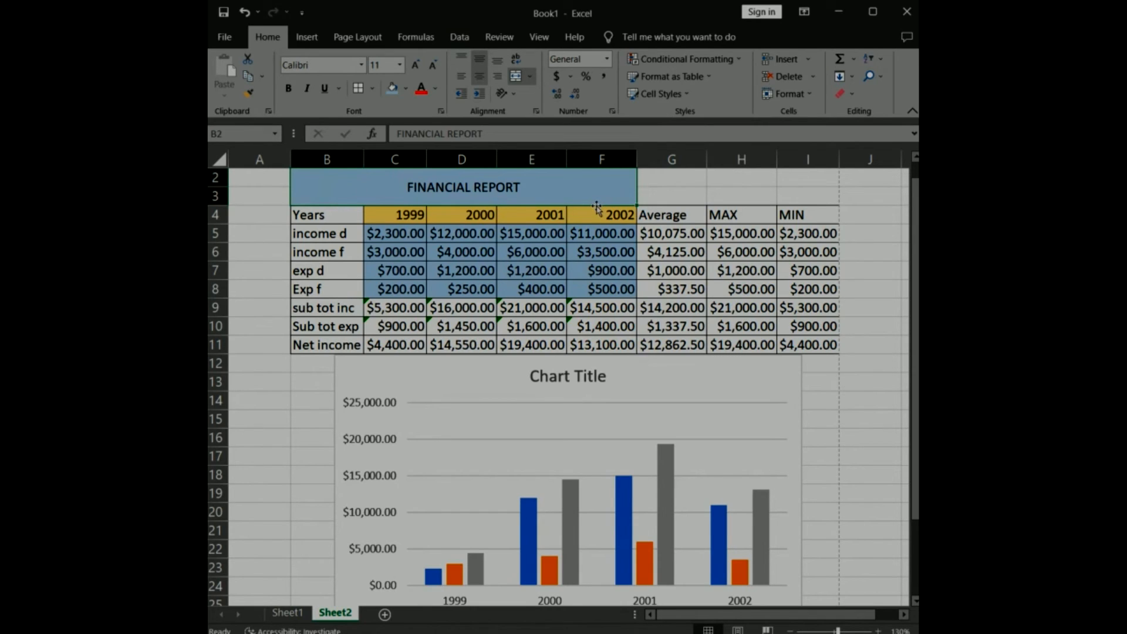
Insert the current date in cell G2, beside the report title, with the formula =TODAY().
left_click(690, 181)
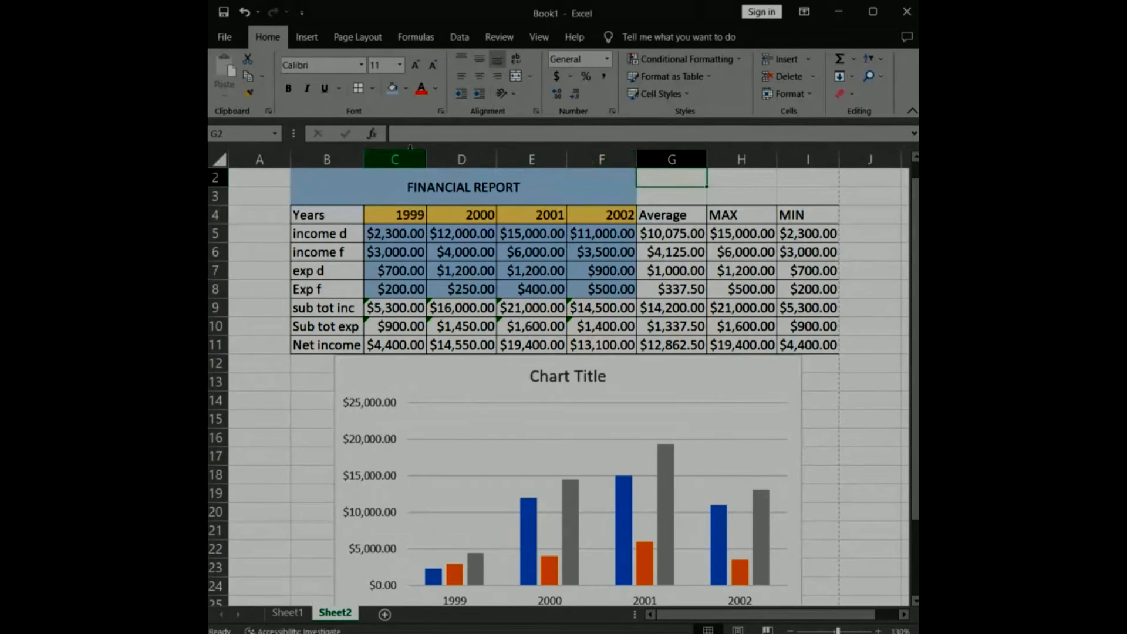
left_click(400, 129)
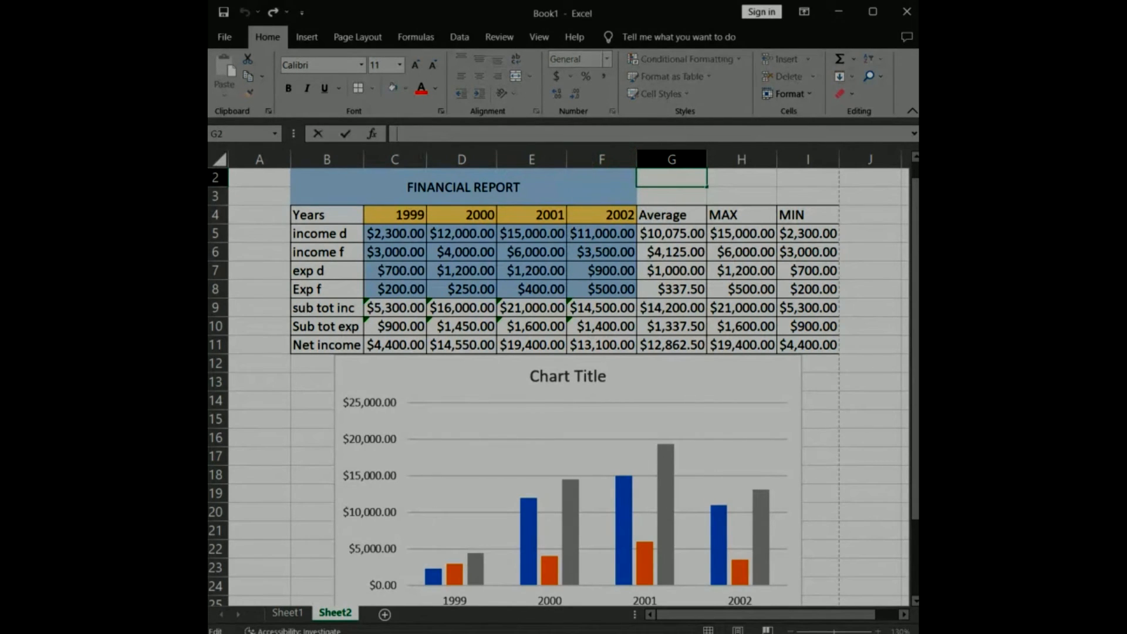
type("=")
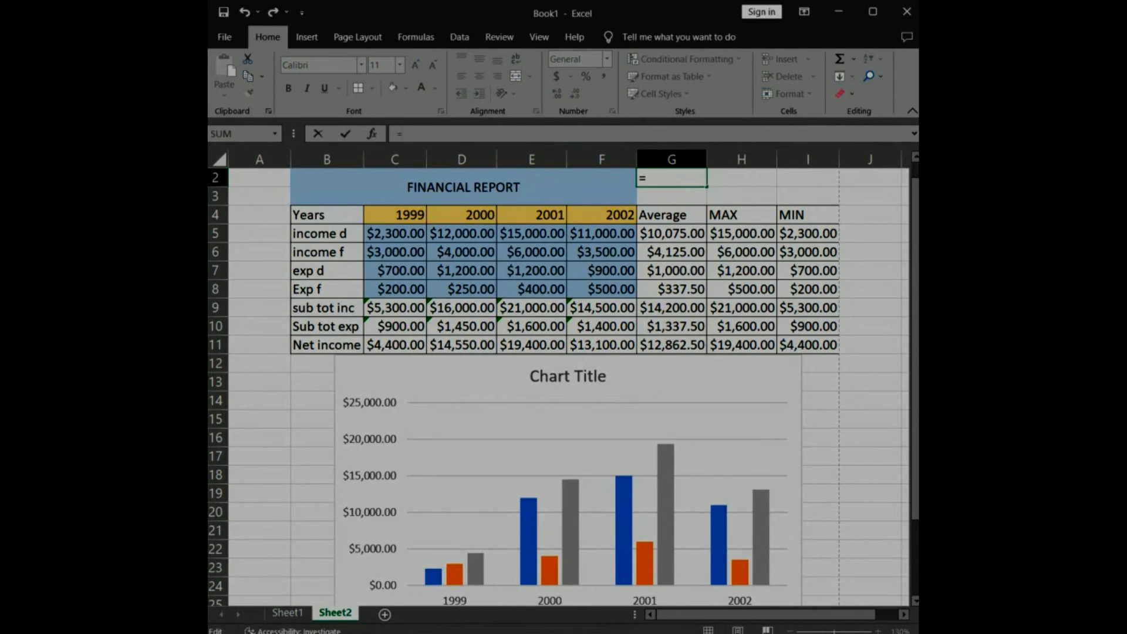
type("today()")
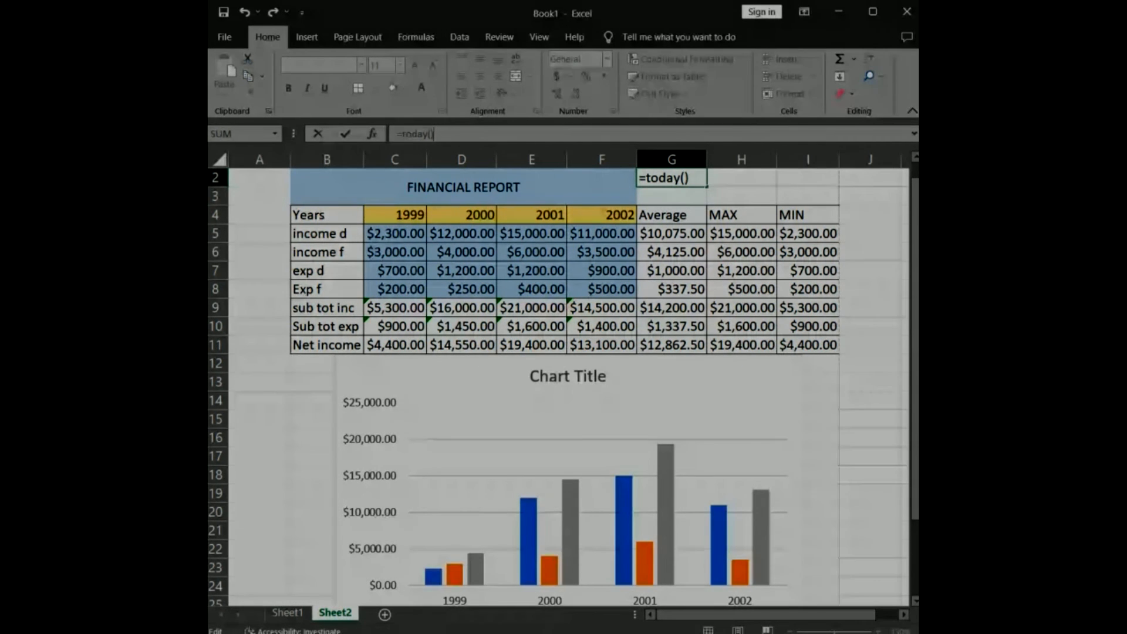
left_click(345, 134)
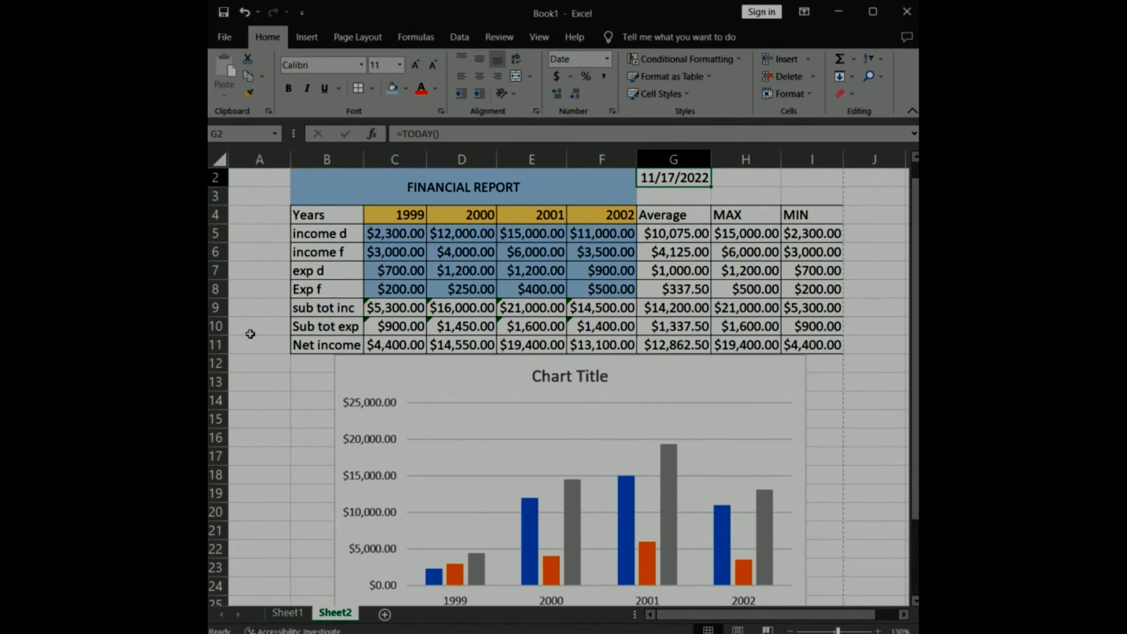
left_click(265, 234)
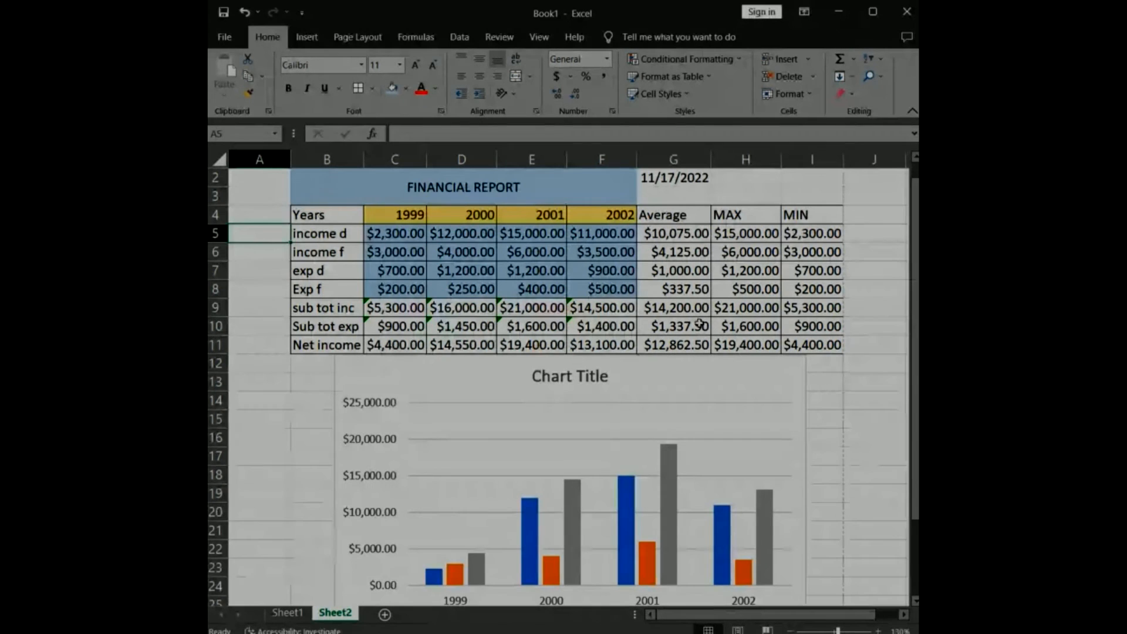
Add a new blank worksheet after Sheet2.
scroll(615, 333, "down", 7)
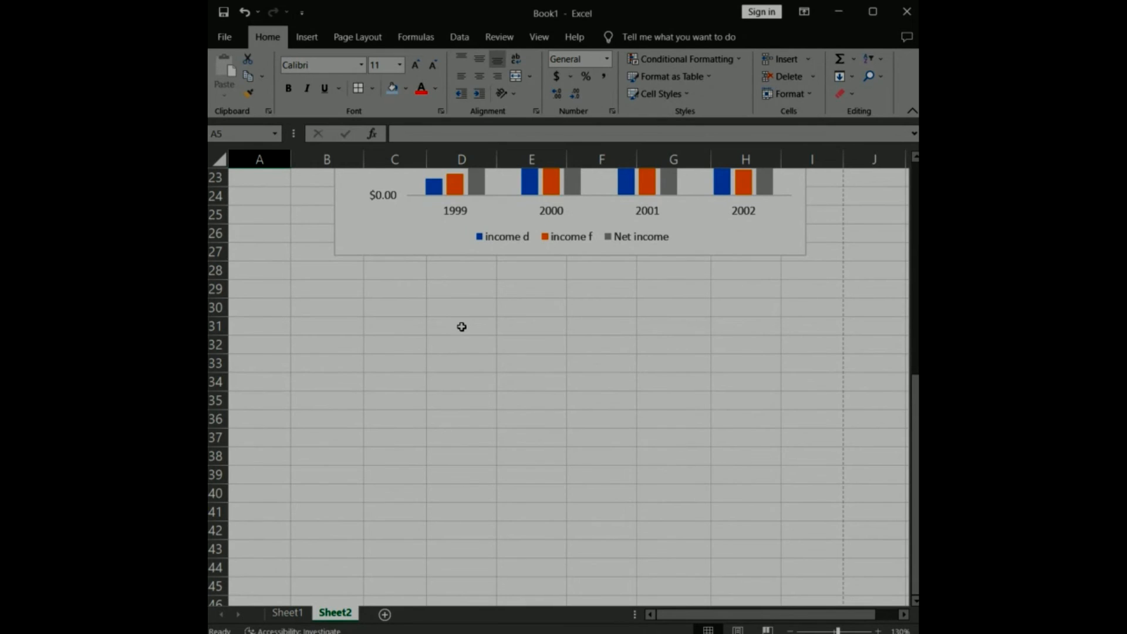
left_click(384, 615)
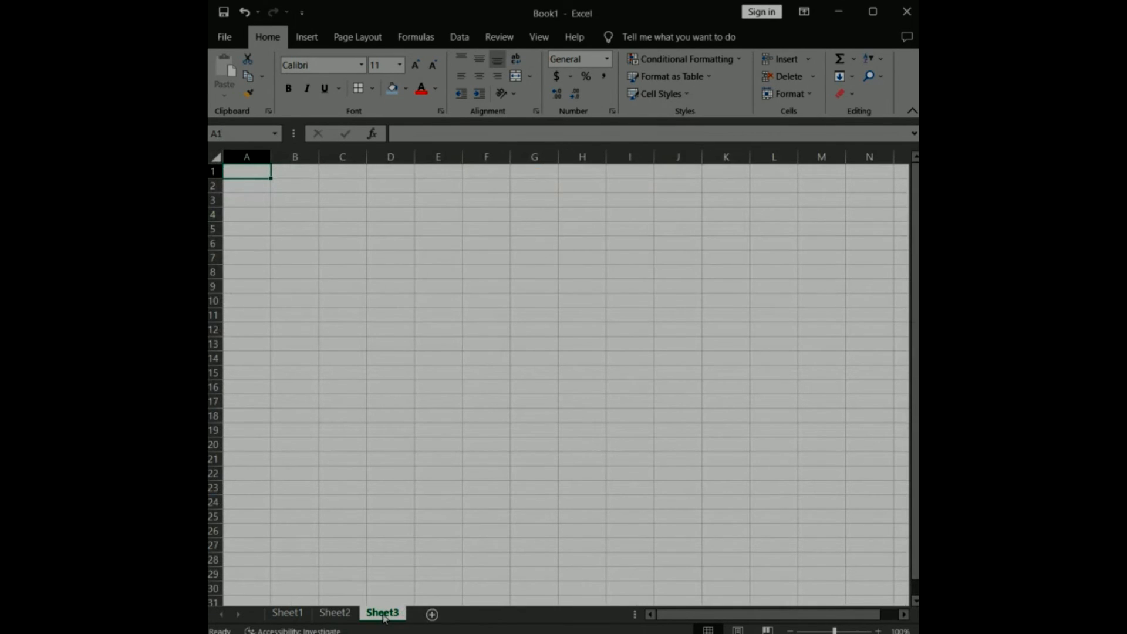
left_click(429, 226)
left_click_drag(429, 226, 593, 239)
left_click(677, 214)
Enter the year headings 2018, 2019, 2020 and 2021 across cells E5:H5.
left_click(436, 230)
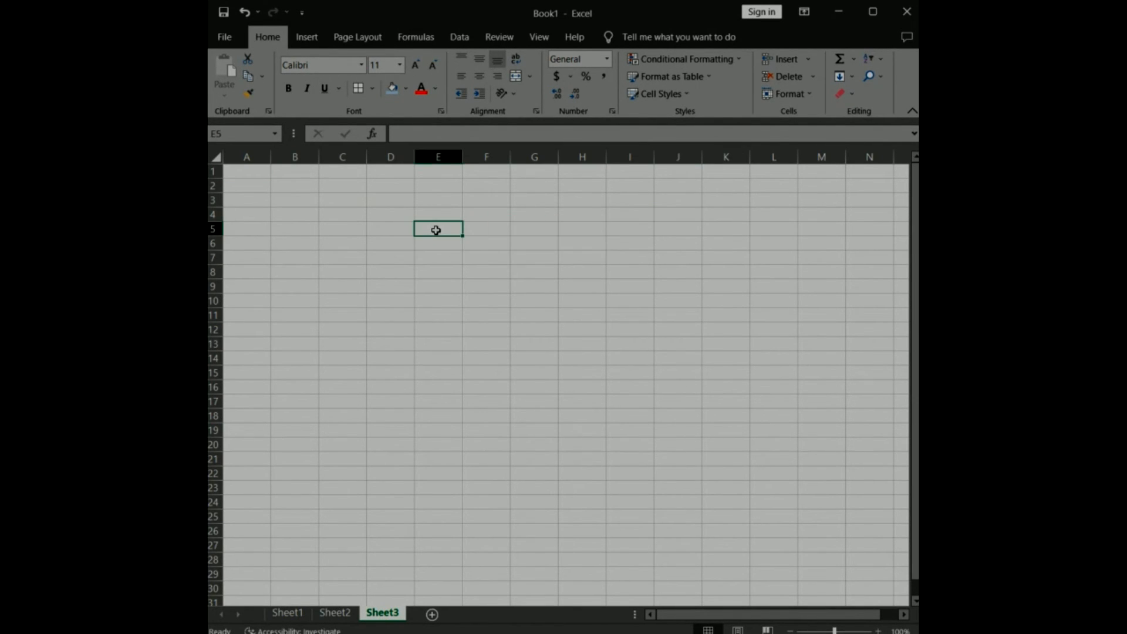
type("20")
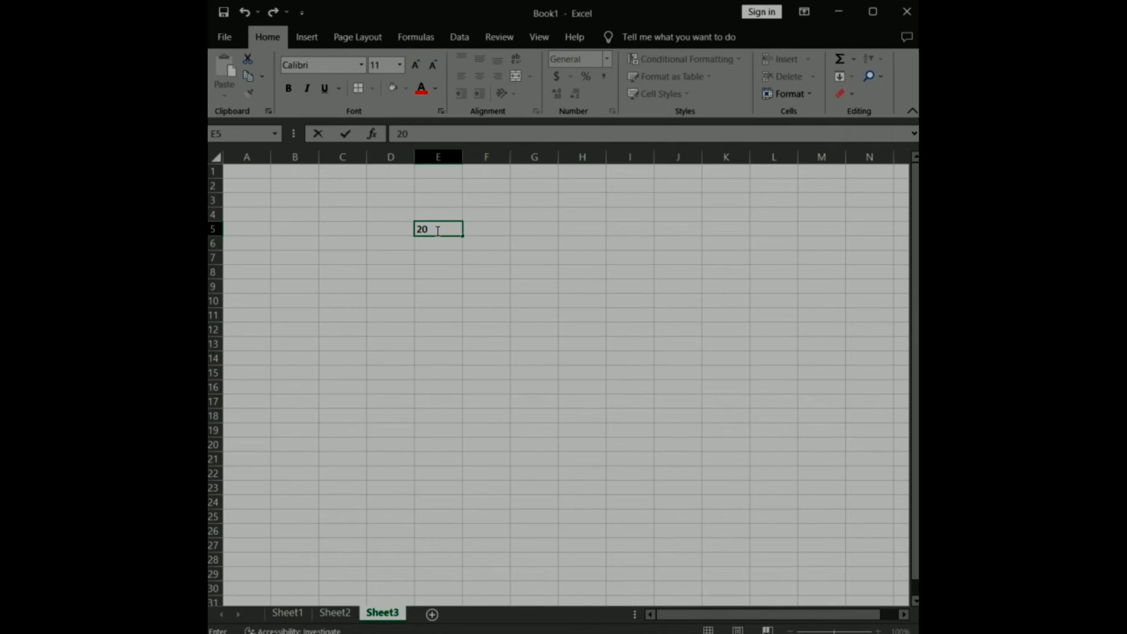
type("18")
key("Tab")
type("2019")
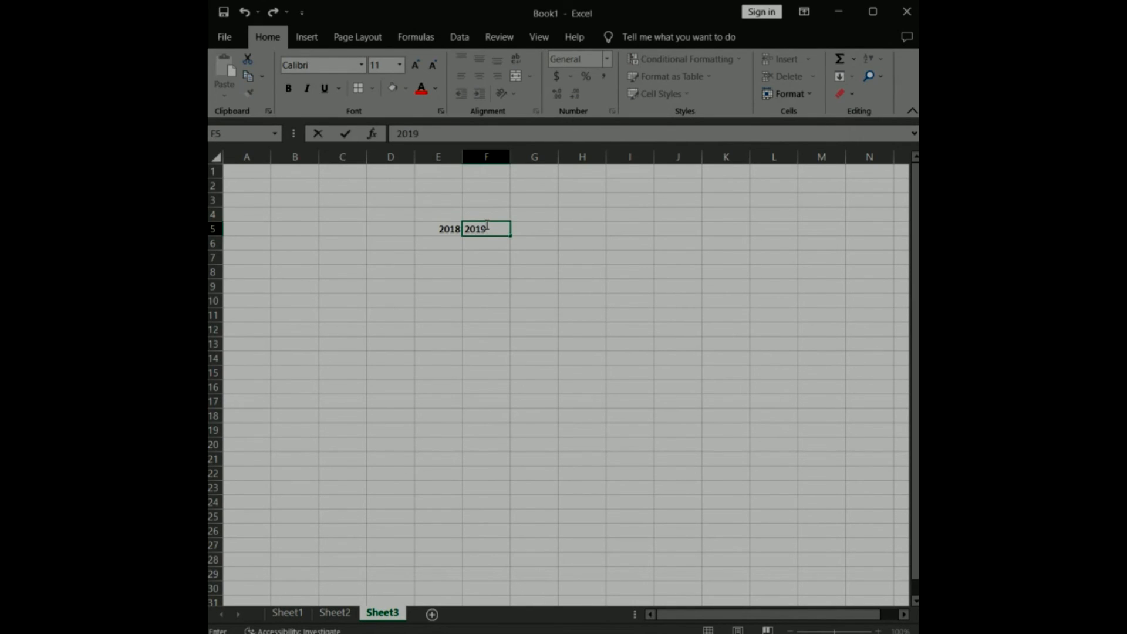
key("Tab")
type("2020")
key("Tab")
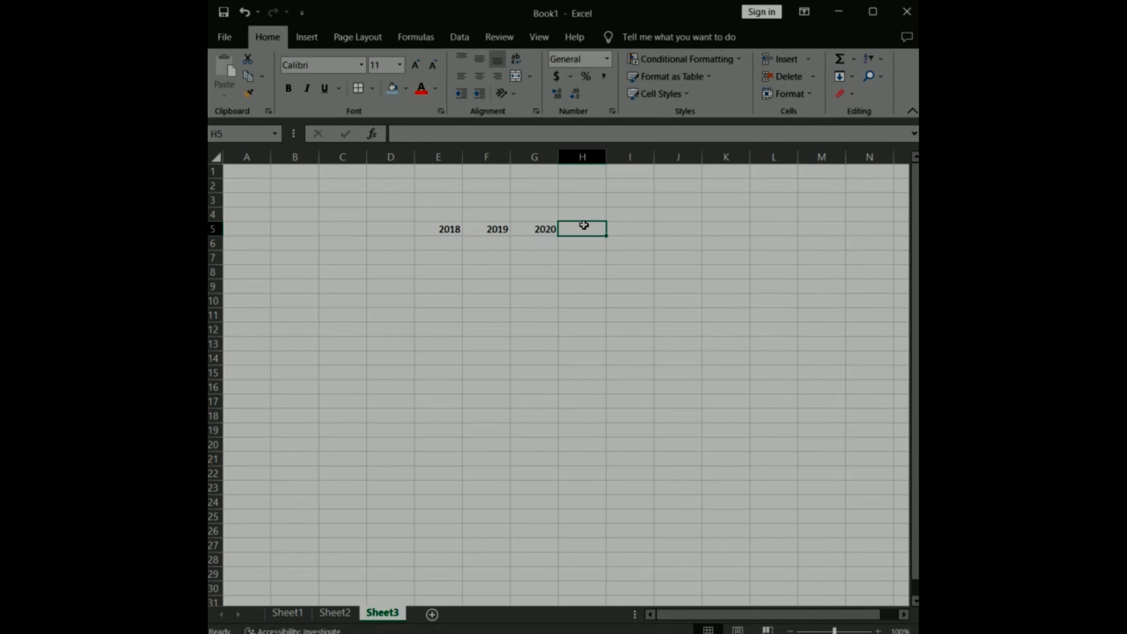
type("2021")
Enter the income row labels Inc US, inc EUR, inc Asia and Inc Afro in cells D6:D9.
left_click(400, 242)
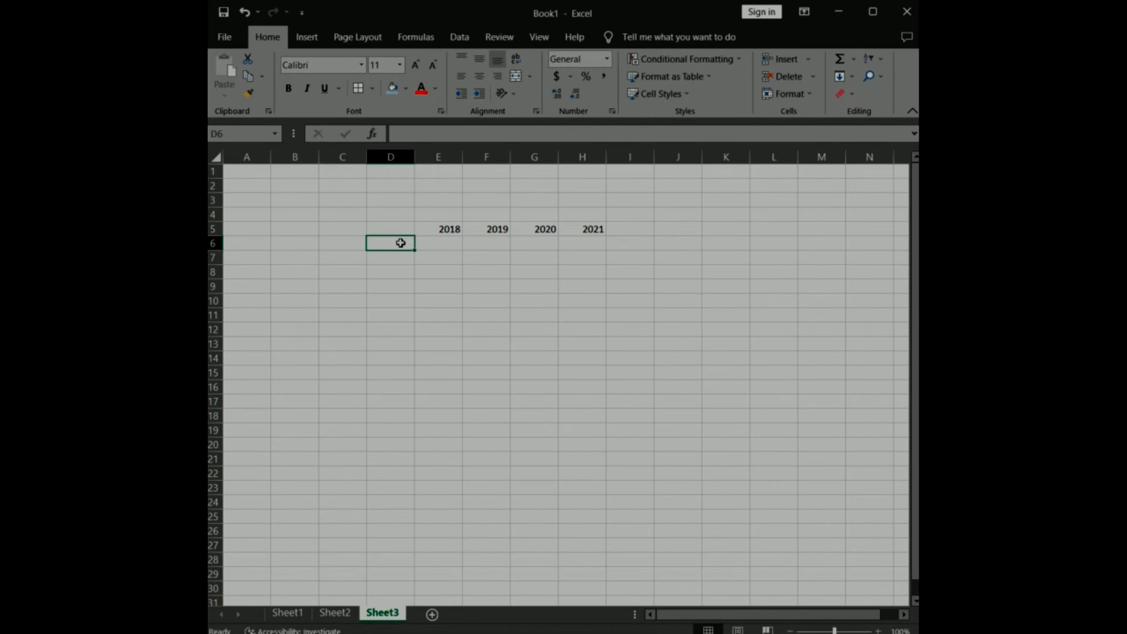
type("Inc US")
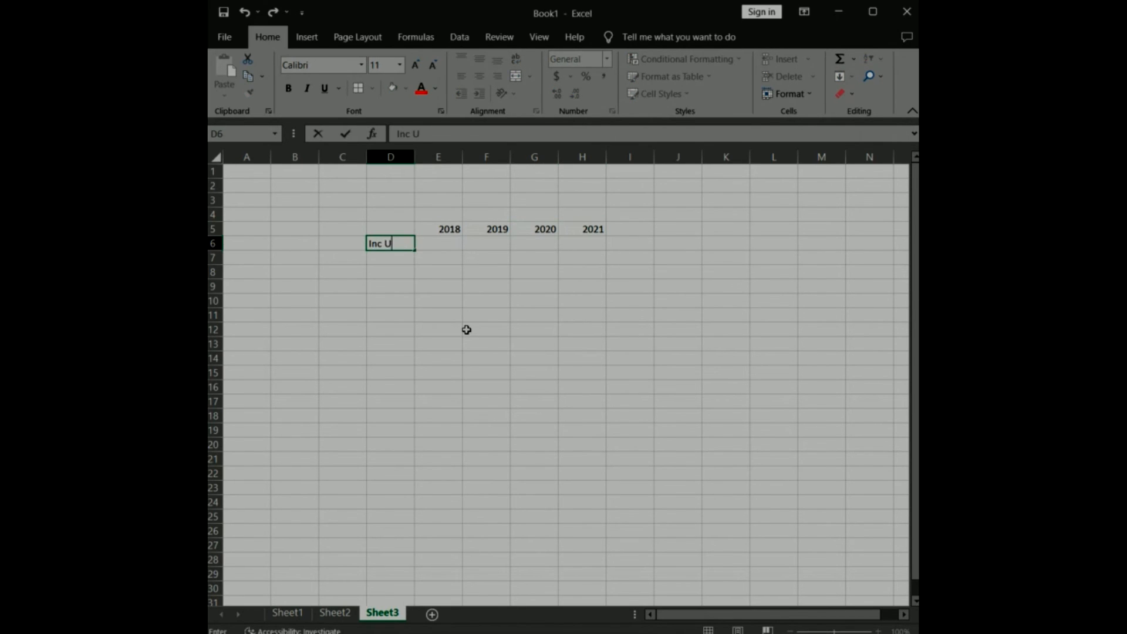
left_click(384, 257)
type("inc")
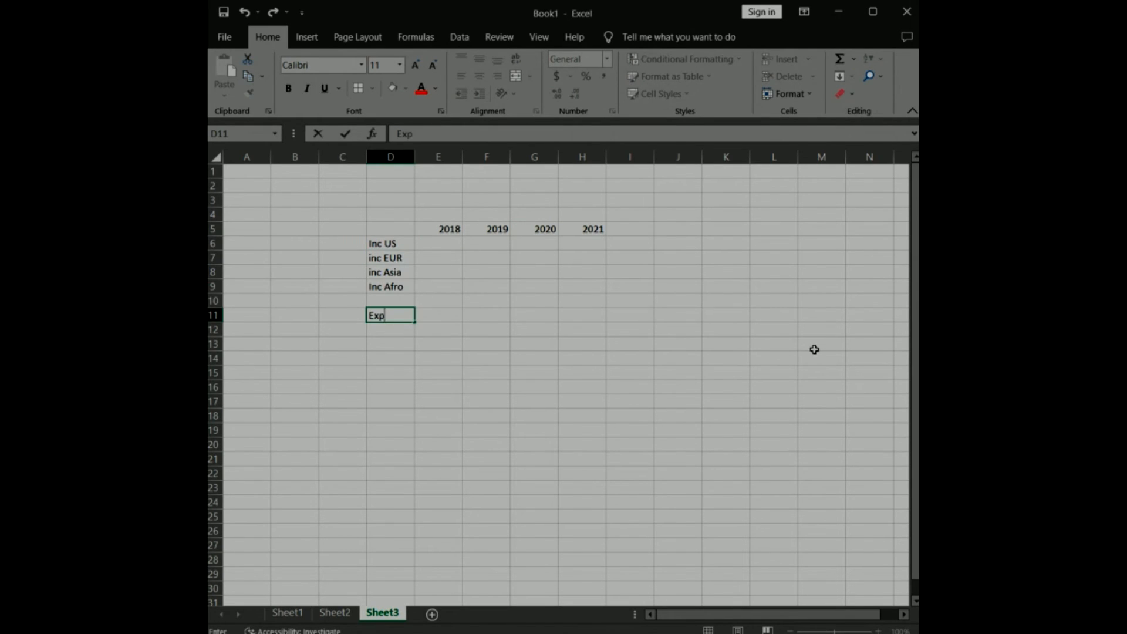
Enter the expense row labels Exp us, exp eur, exp asia and exp Afro in cells D11:D14.
type("us")
key("Return")
type("exp eur")
key("Return")
type("exp")
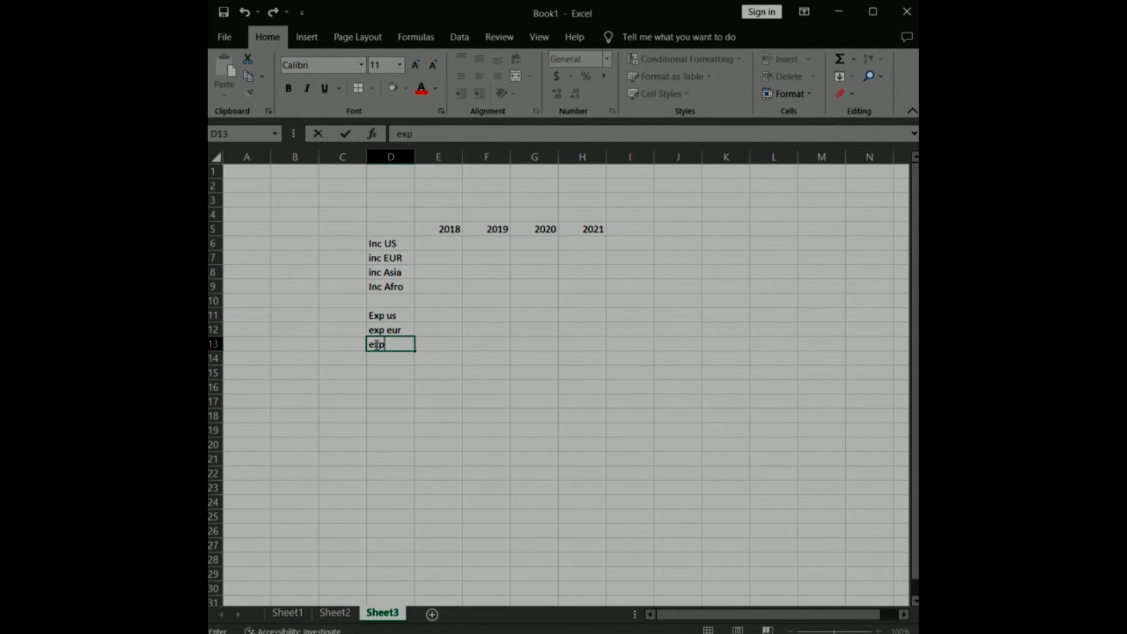
type(" asia")
key("Return")
type("exp Afro")
left_click(581, 272)
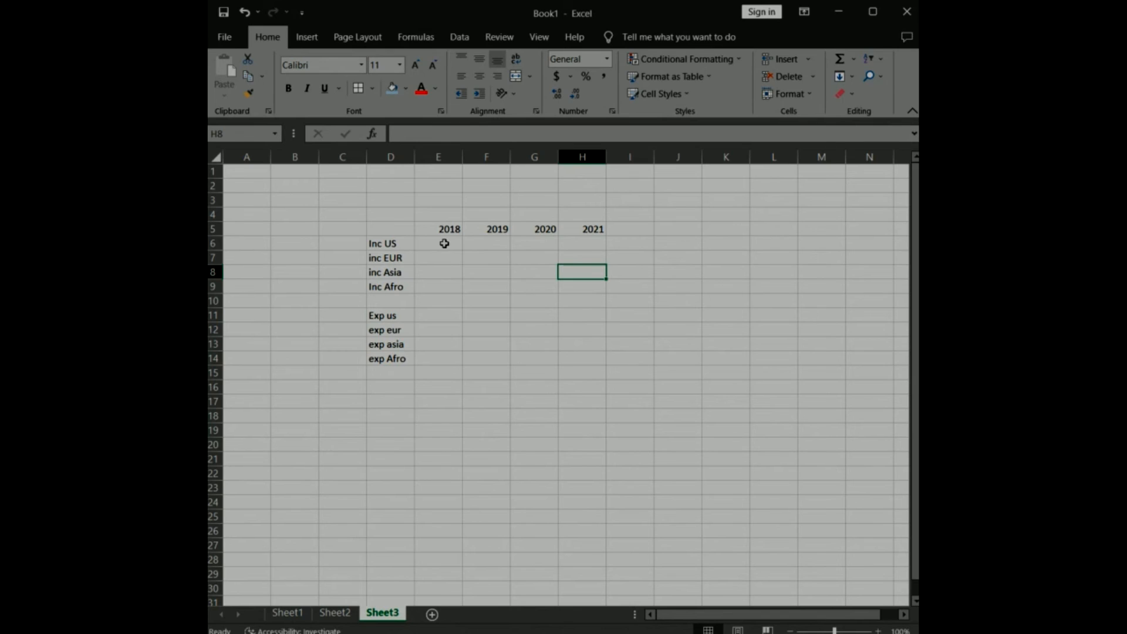
Fill the Inc US row for 2018 to 2021 with 2300, 2500, 5600 and 6700.
left_click(444, 243)
type("2300")
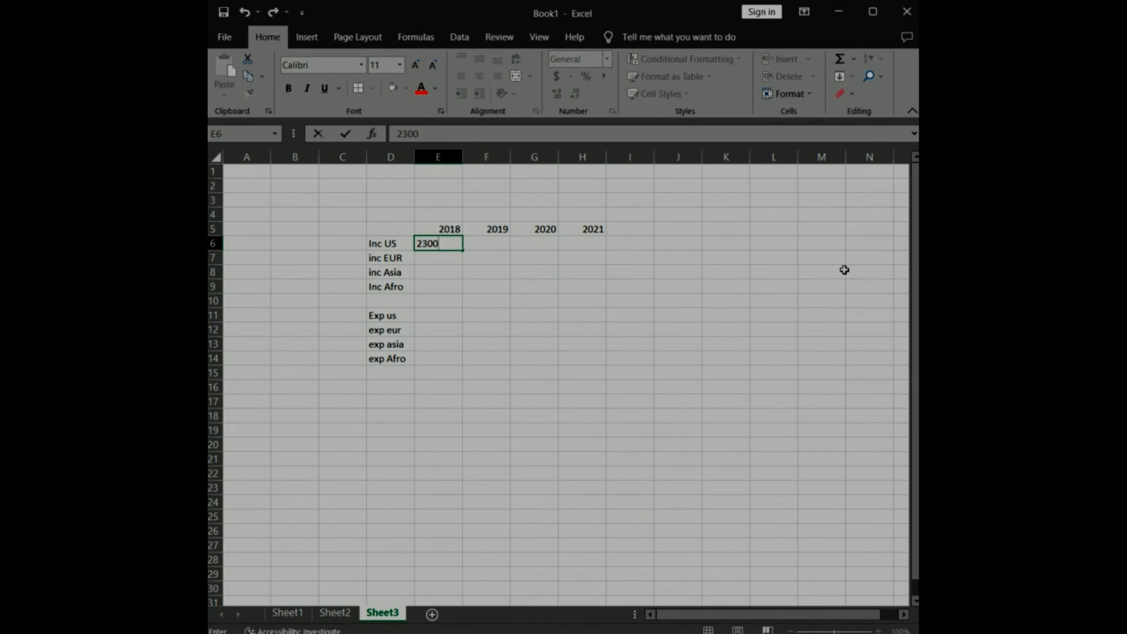
key("Tab")
type("2500")
key("Tab")
type("5600")
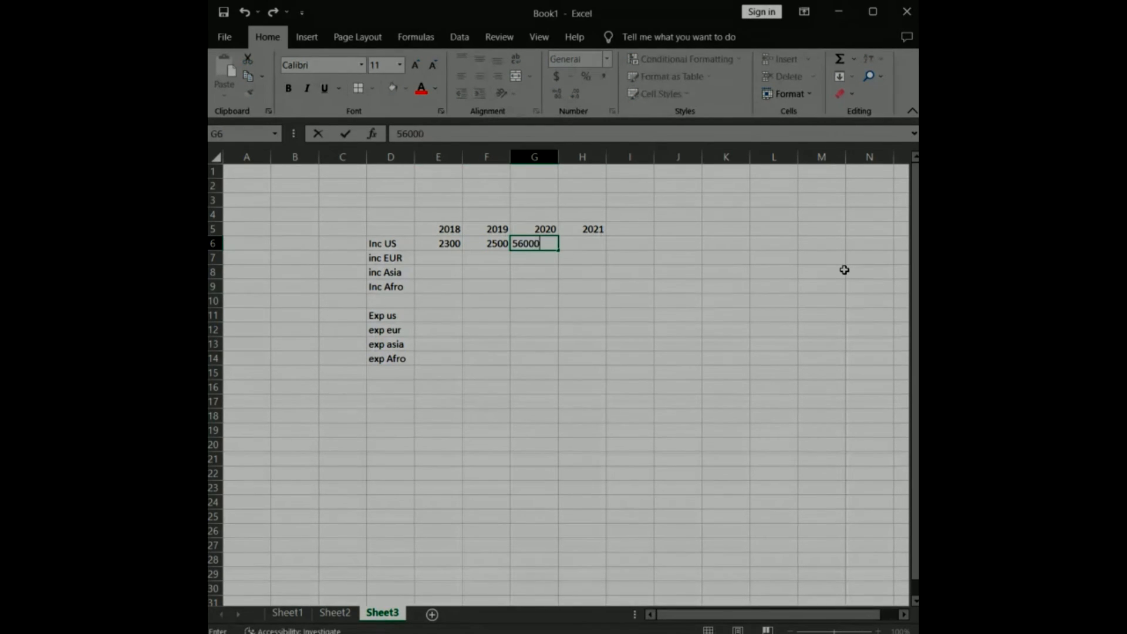
key("Tab")
type("6700")
key("Return")
Fill the inc EUR row for 2018 to 2021 with 2500, 4500, 4700 and 3400.
type("2500")
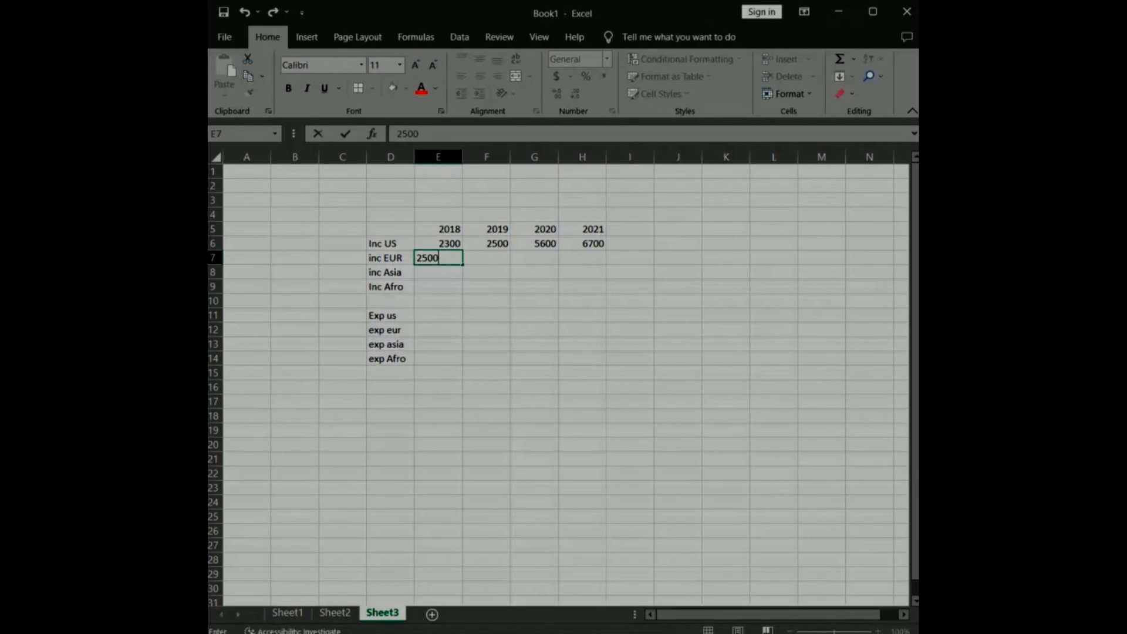
key("Tab")
type("4500")
key("Tab")
type("47")
key("Tab")
key("Tab")
left_click(547, 258)
double_click(548, 257)
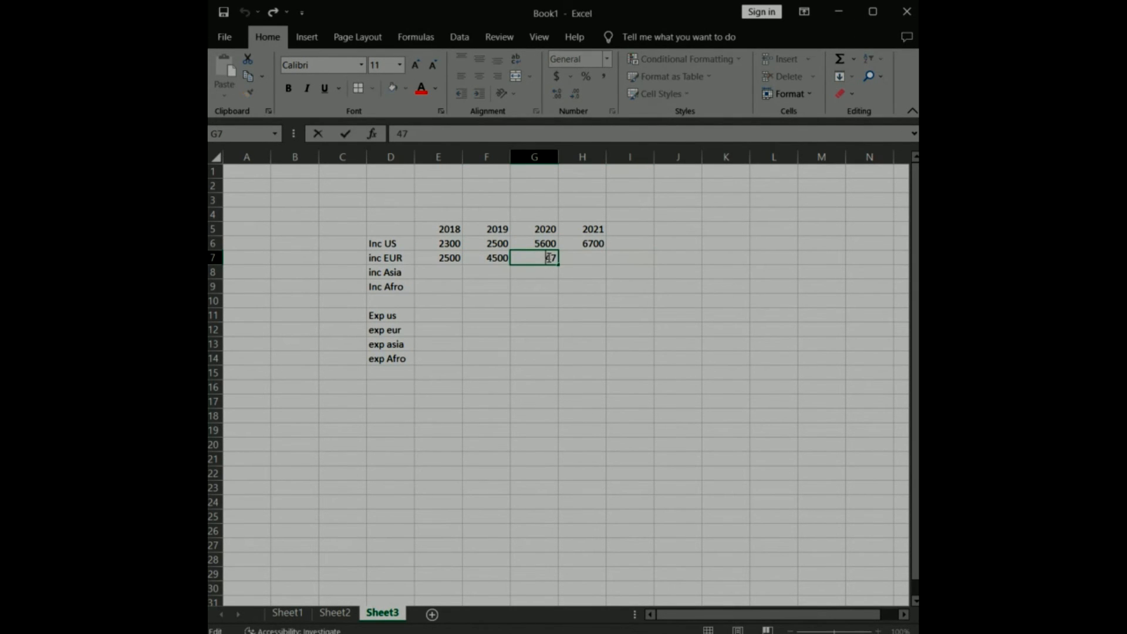
type("00")
key("Tab")
type("3400")
key("Return")
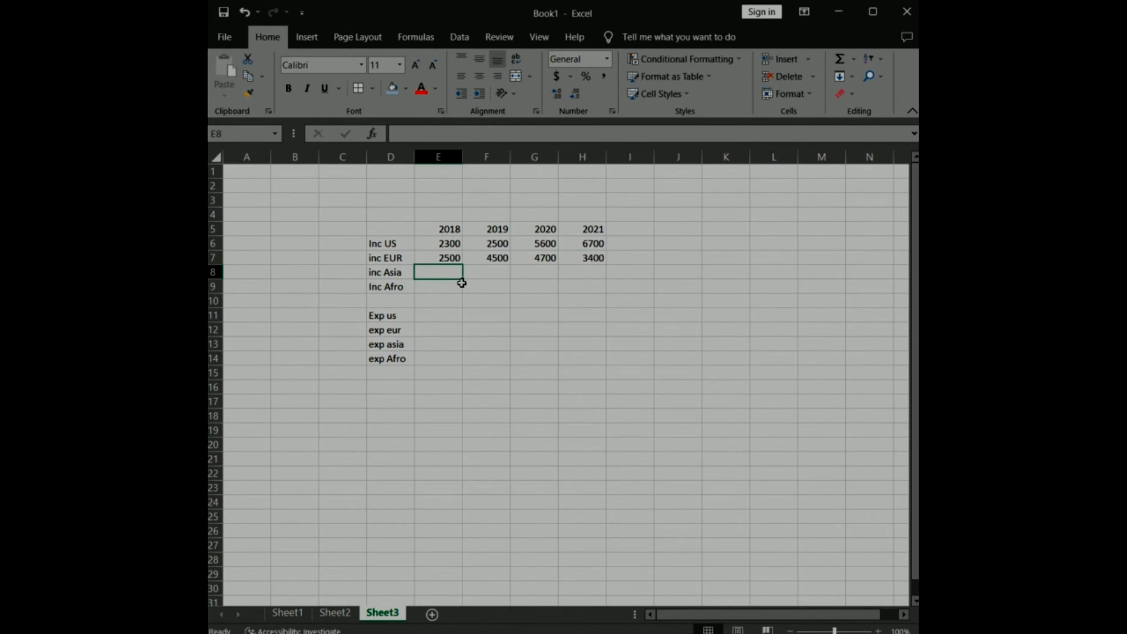
Fill the inc Asia row for 2018 to 2021 with 4500, 7000, 6000 and 11000.
type("4500")
key("Tab")
type("7000")
key("Tab")
type("6000")
key("Tab")
type("1")
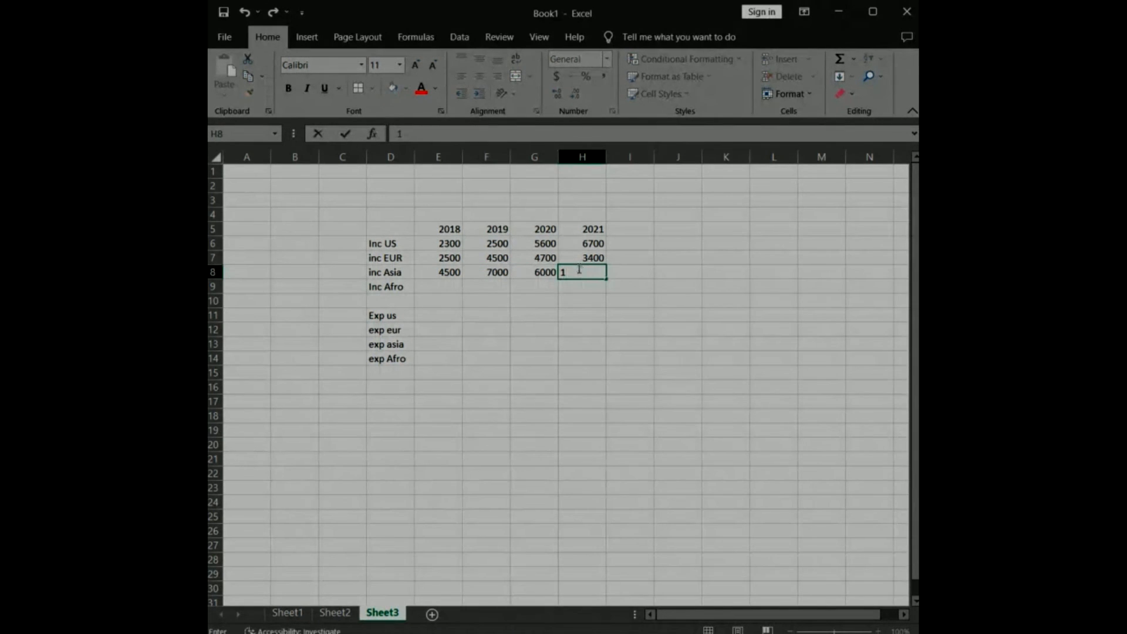
type("1000")
key("Return")
Fill the Inc Afro row for 2018 to 2021 with 4000, 4000, 4500 and 10000.
type("4000")
key("Tab")
type("4000")
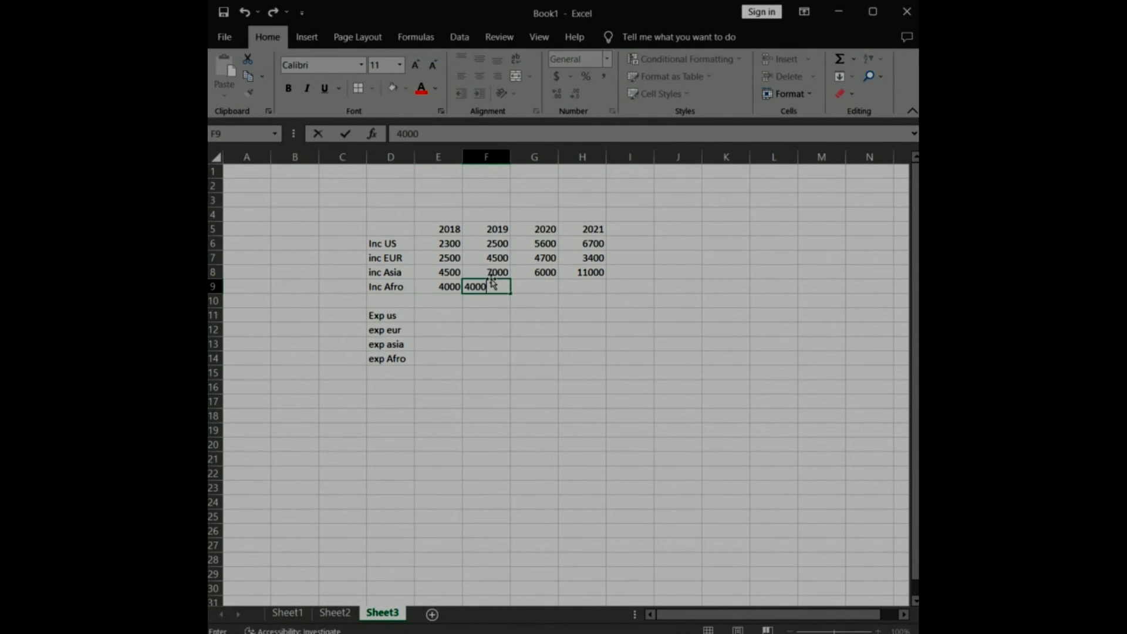
key("Tab")
type("4500")
key("Tab")
type("10")
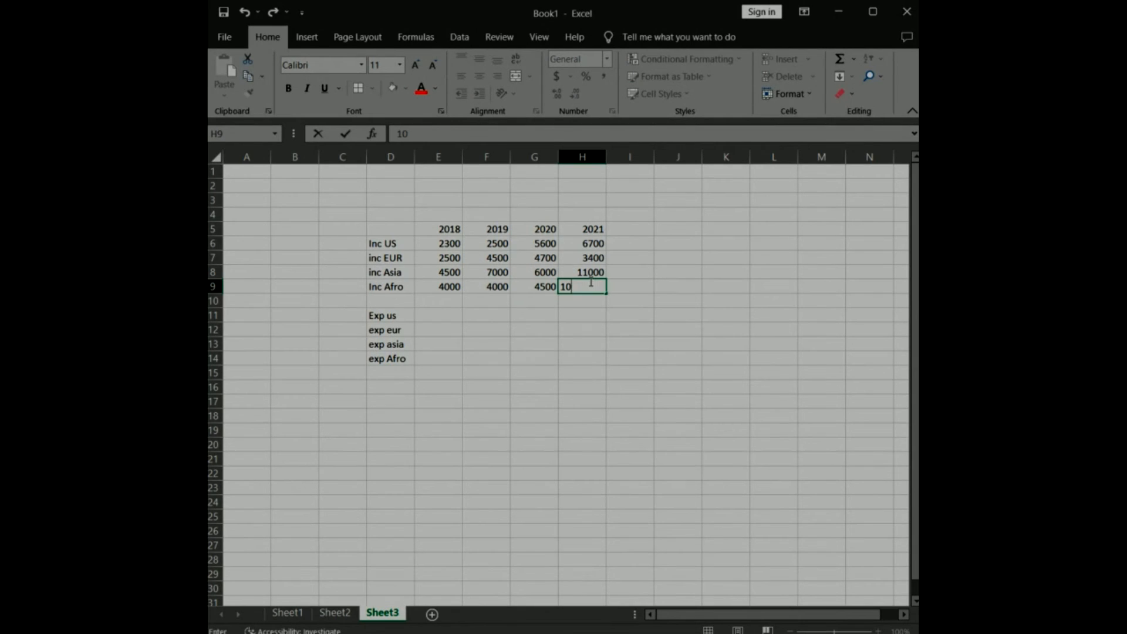
type("000")
Fill the Exp us row for 2018 to 2021 with 400, 500, 600 and 400.
left_click(450, 315)
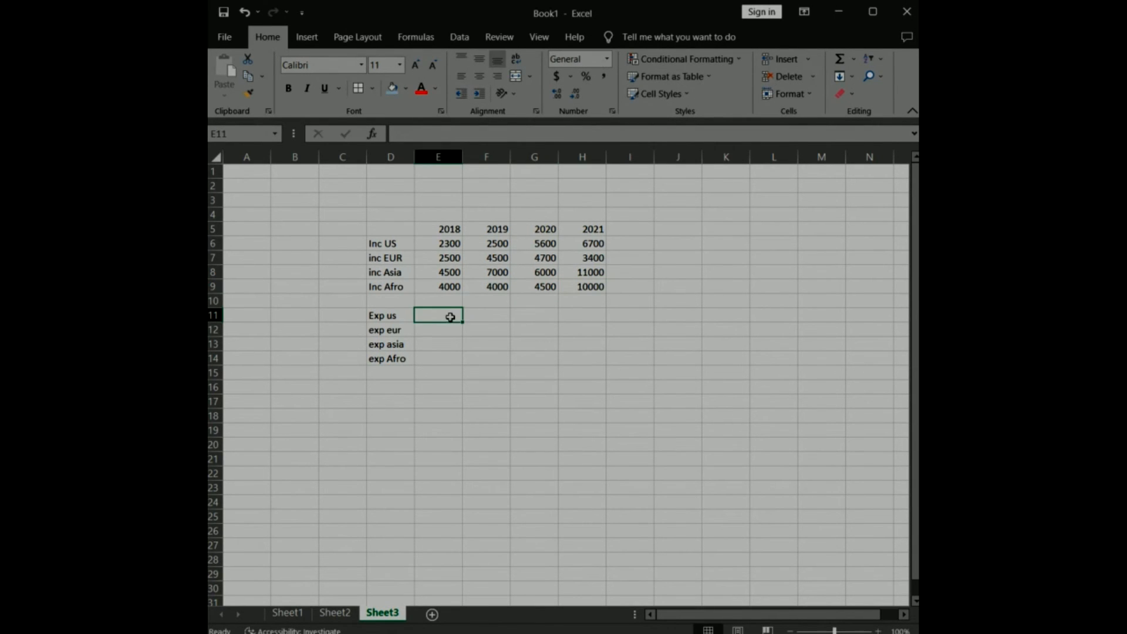
type("400")
left_click(485, 314)
type("500")
key("Tab")
type("600")
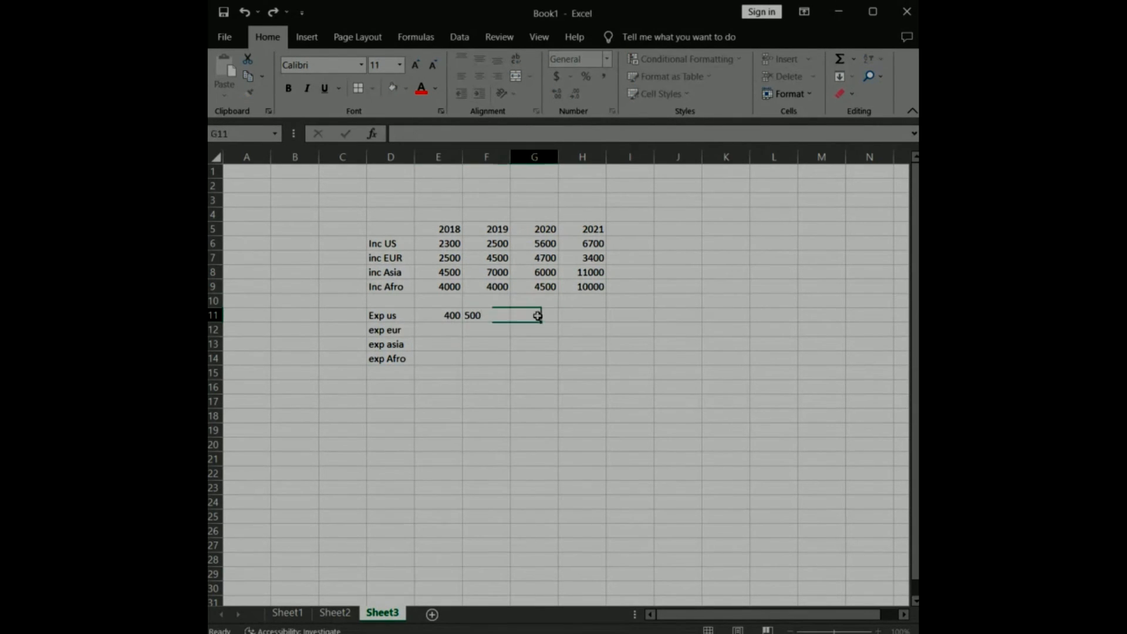
key("Tab")
type("400")
Fill the exp eur row for 2018 to 2021 with 760, 560, 670 and 560.
left_click(453, 329)
type("760")
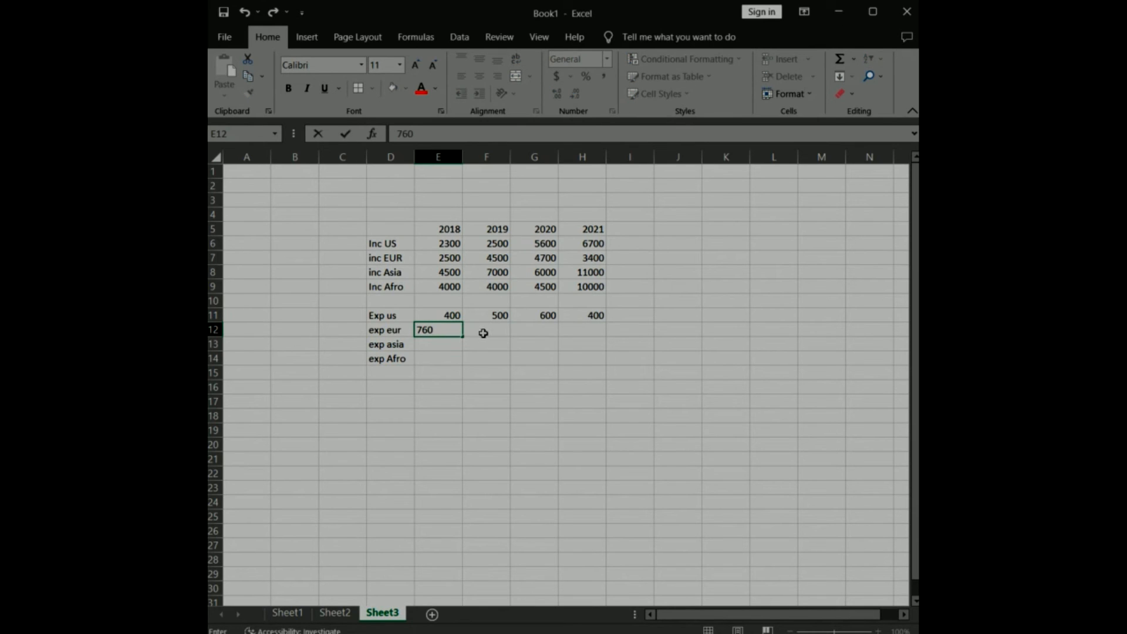
left_click(485, 329)
type("560")
left_click(532, 330)
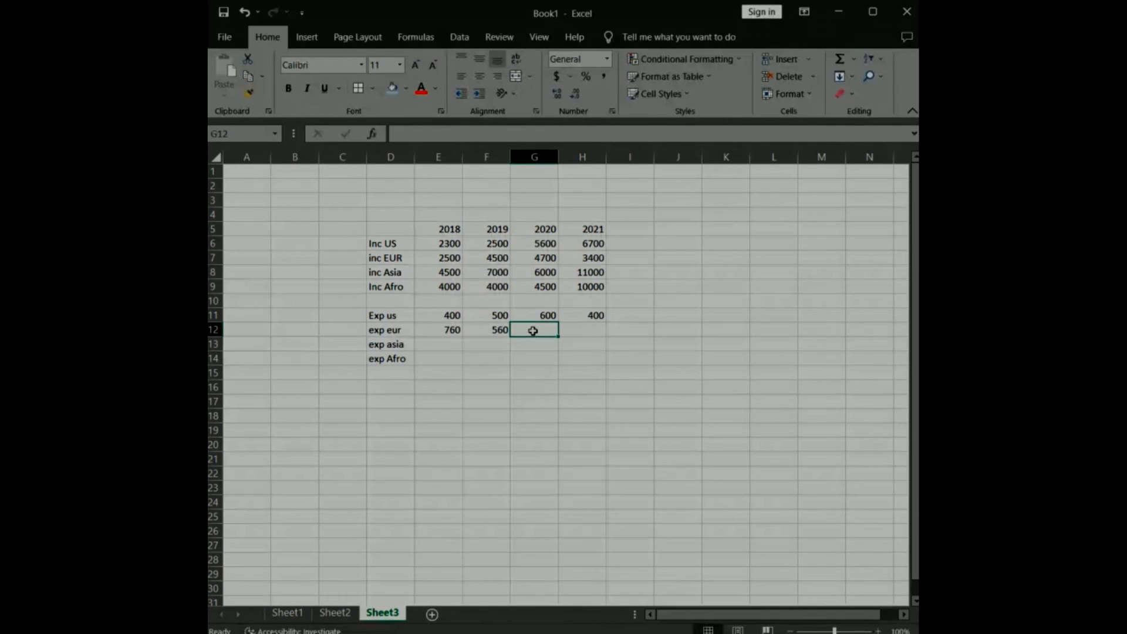
type("670")
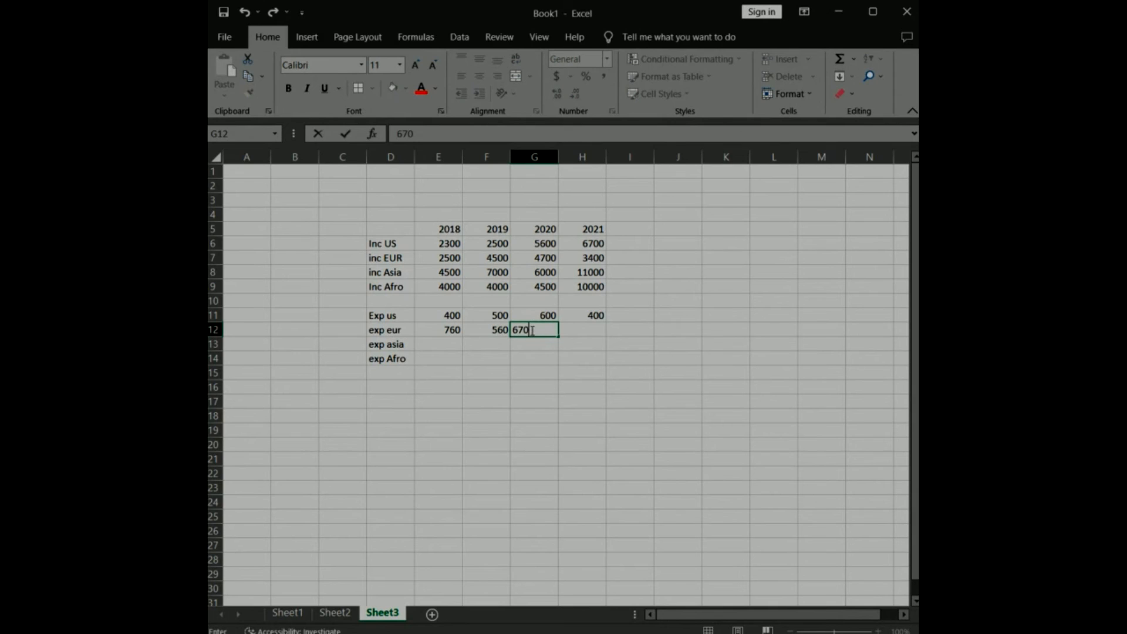
key("Tab")
type("560")
Fill the exp asia row for 2018 to 2021 with 2000, 1200, 800 and 900.
left_click(455, 344)
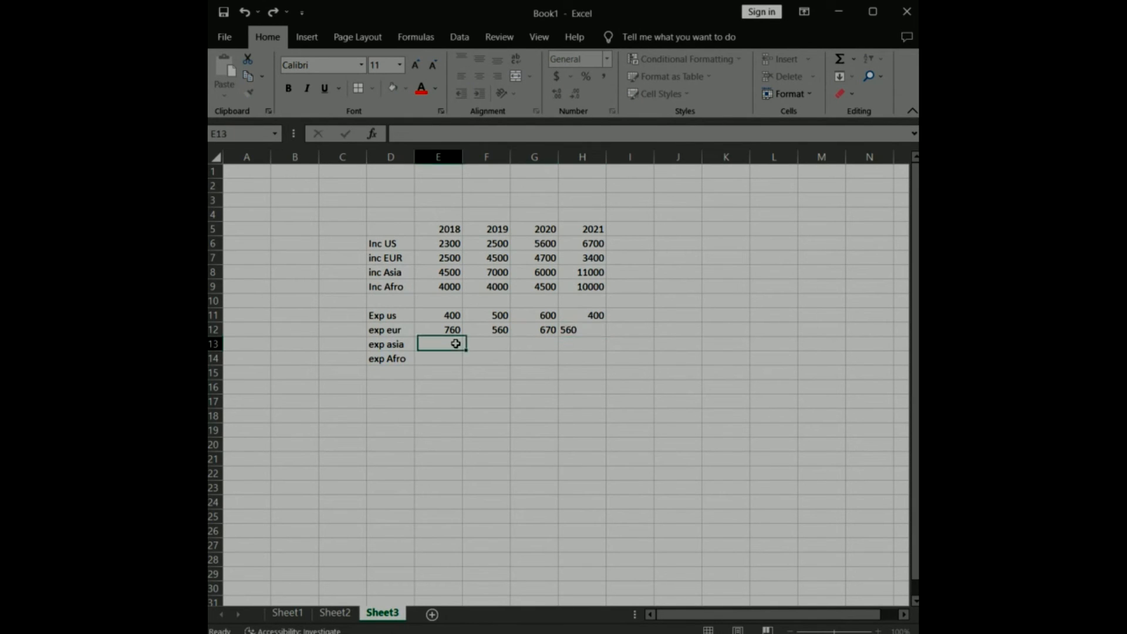
type("2000")
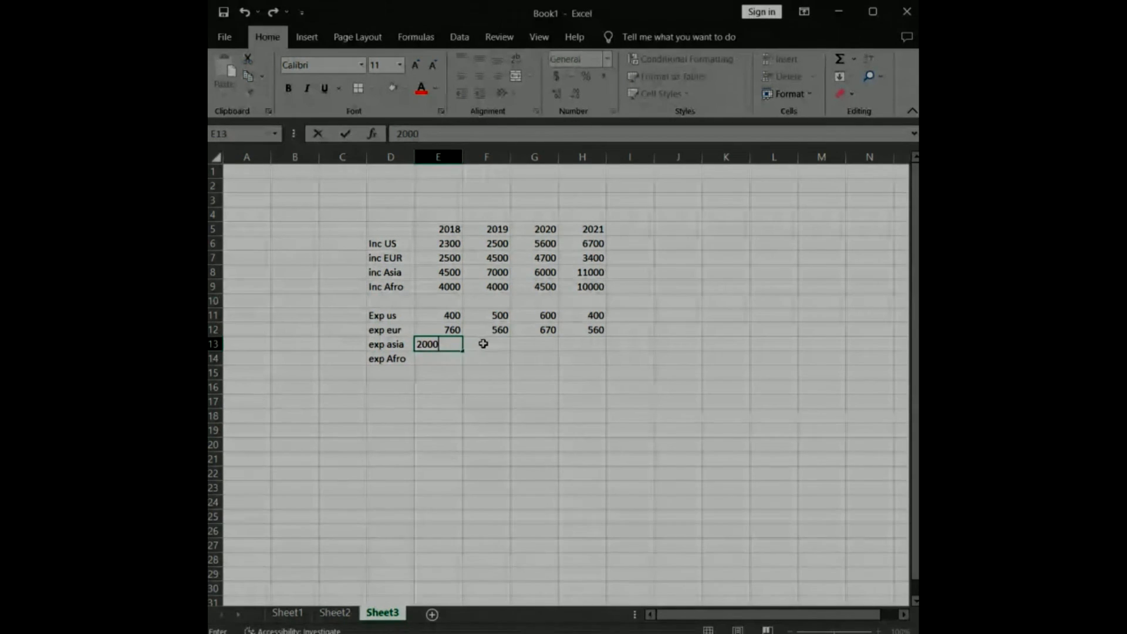
key("Tab")
type("1200")
key("Tab")
type("800")
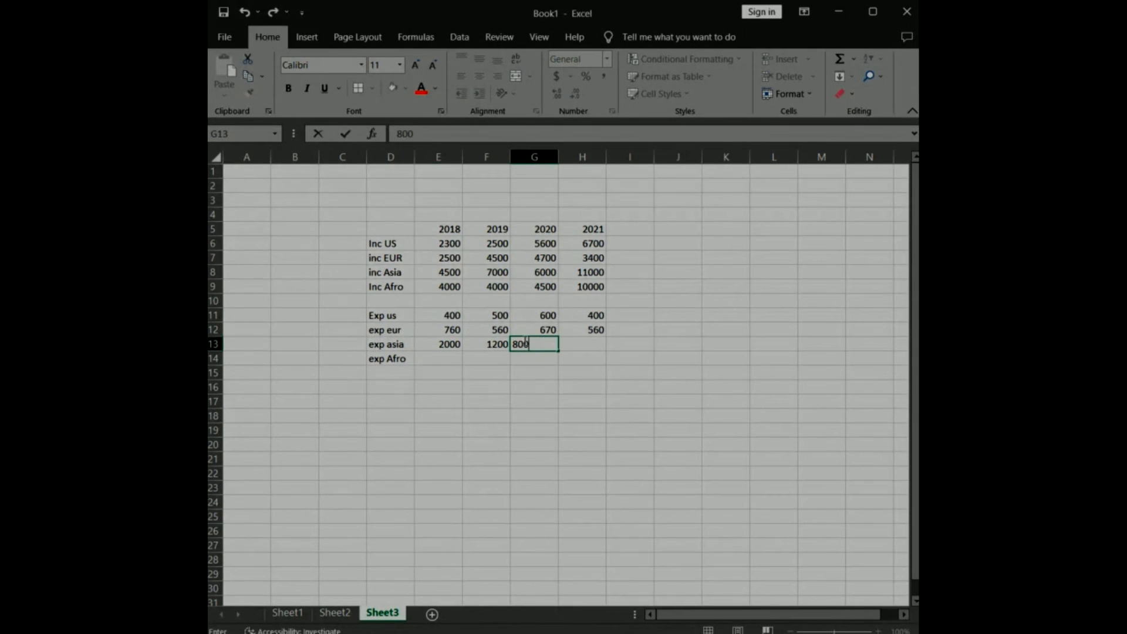
key("Tab")
type("900")
Fill the exp Afro row for 2018 to 2021 with 600, 900, 600 and 300.
left_click(460, 362)
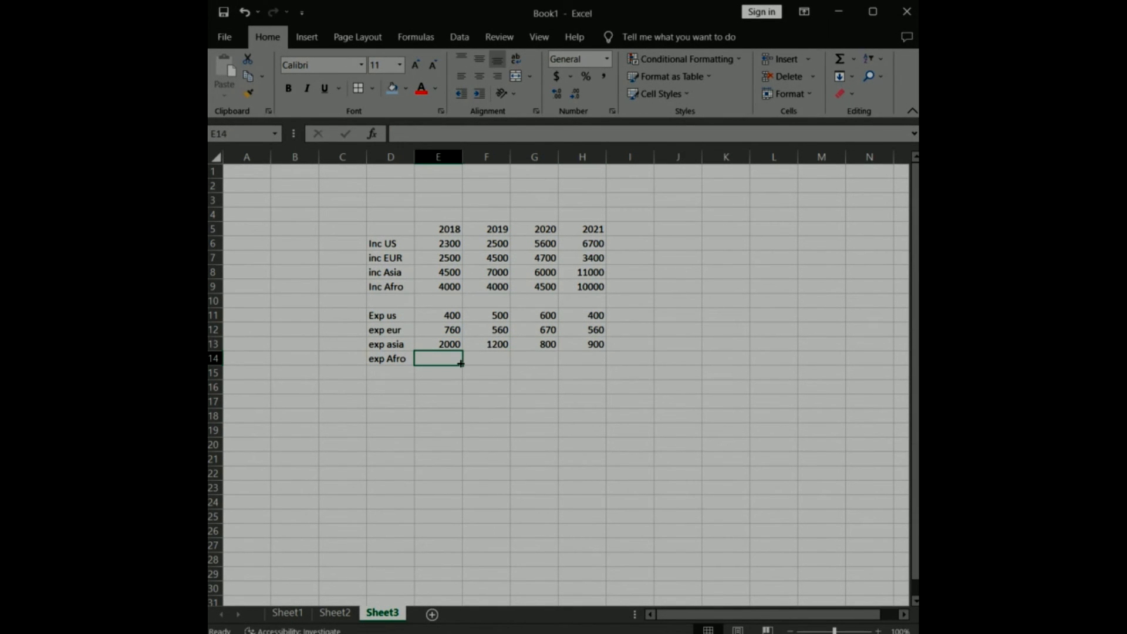
type("600")
key("Tab")
type("900")
key("Tab")
type("600")
key("Tab")
type("300")
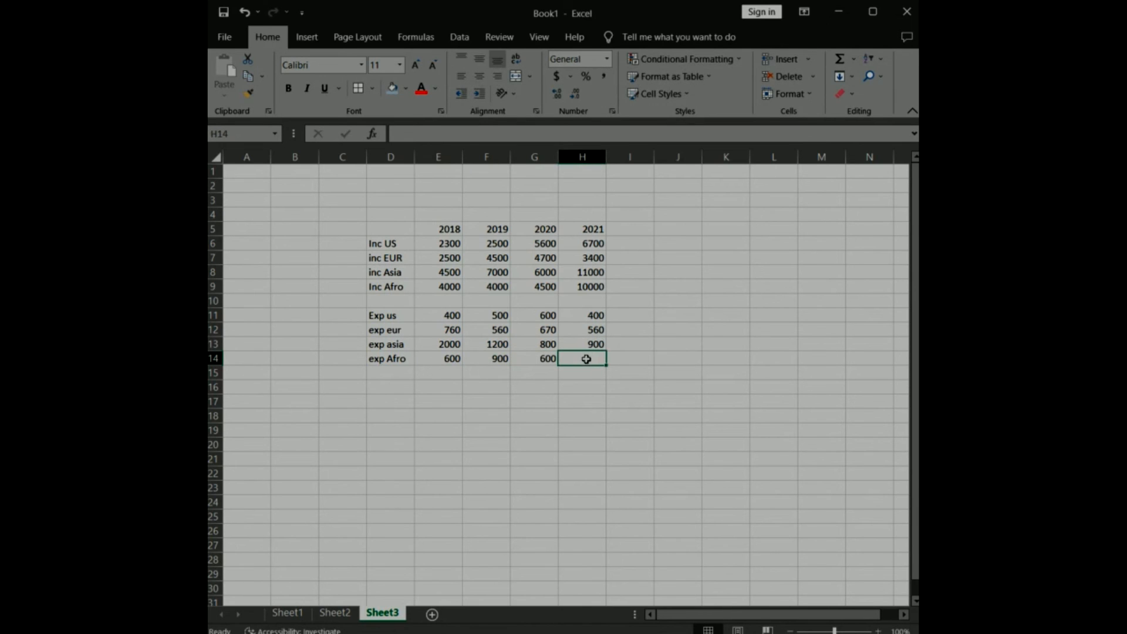
left_click(661, 357)
Enter the summary row labels Sub tot inc, Sub tot exp and Net inc in cells D16:D18.
scroll(407, 504, "up", 5)
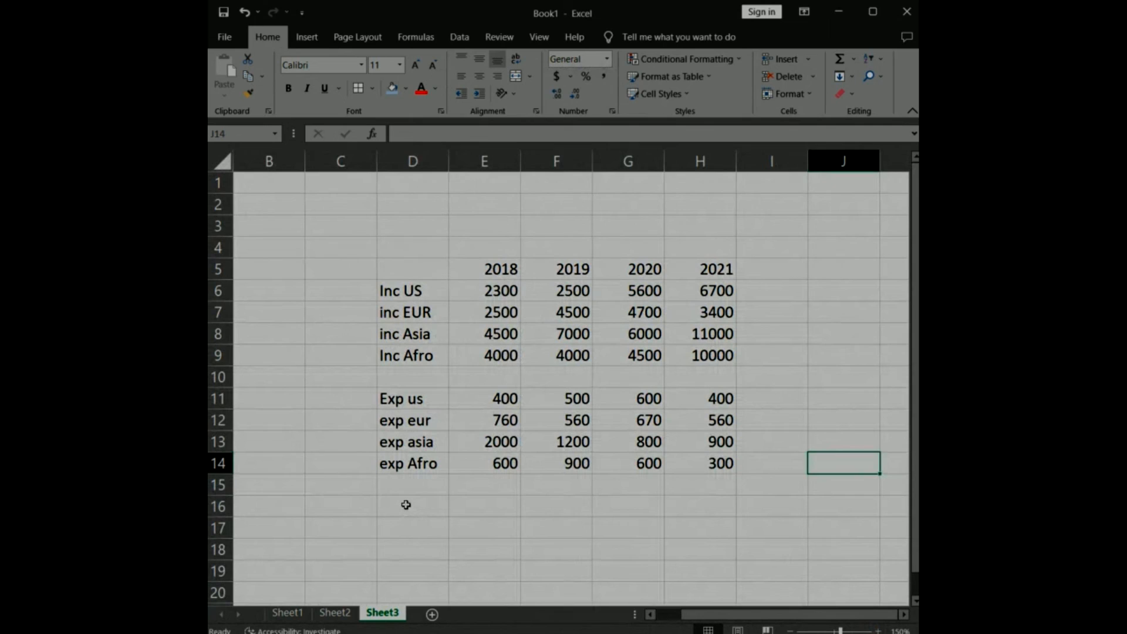
left_click(407, 504)
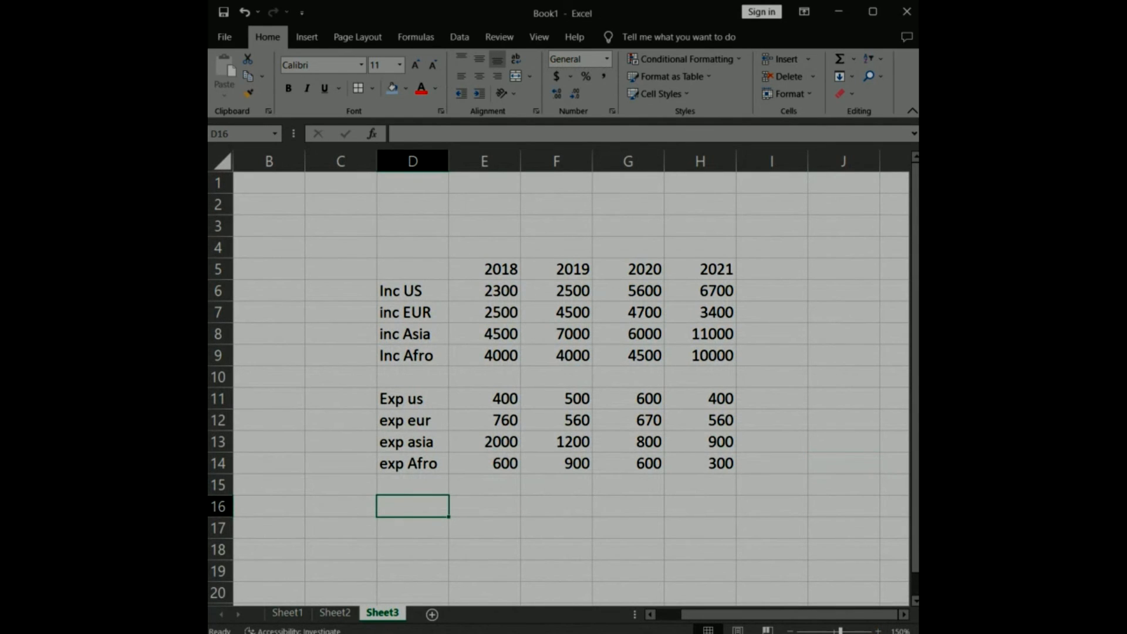
type("Sub tot inc")
key("Return")
type("Sub tot exp")
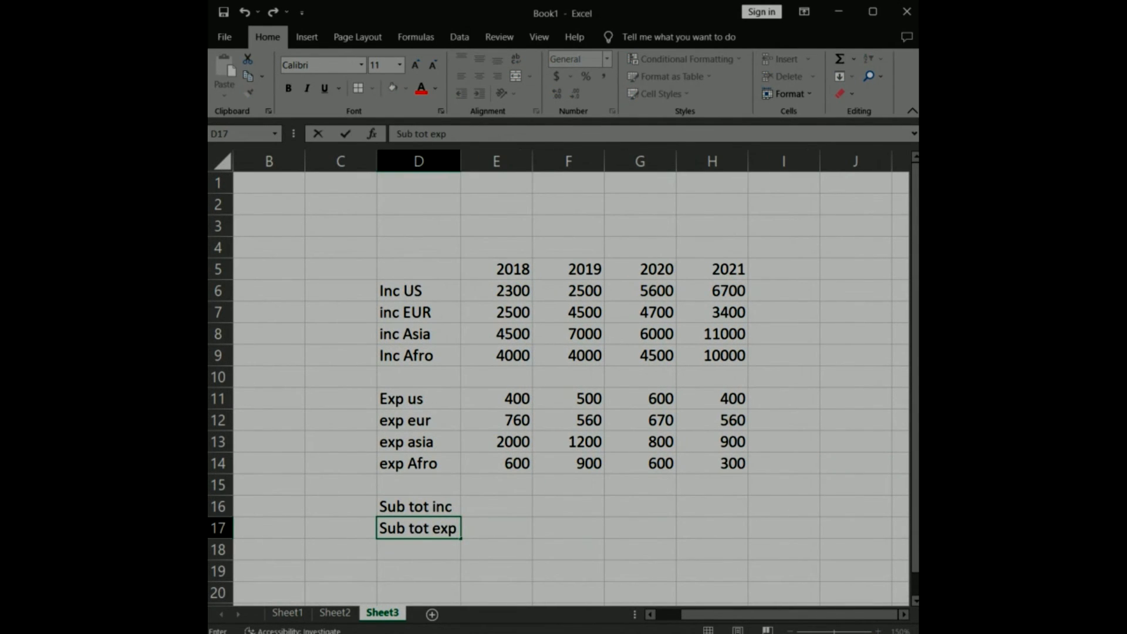
key("Return")
type("Net inc")
left_click(788, 270)
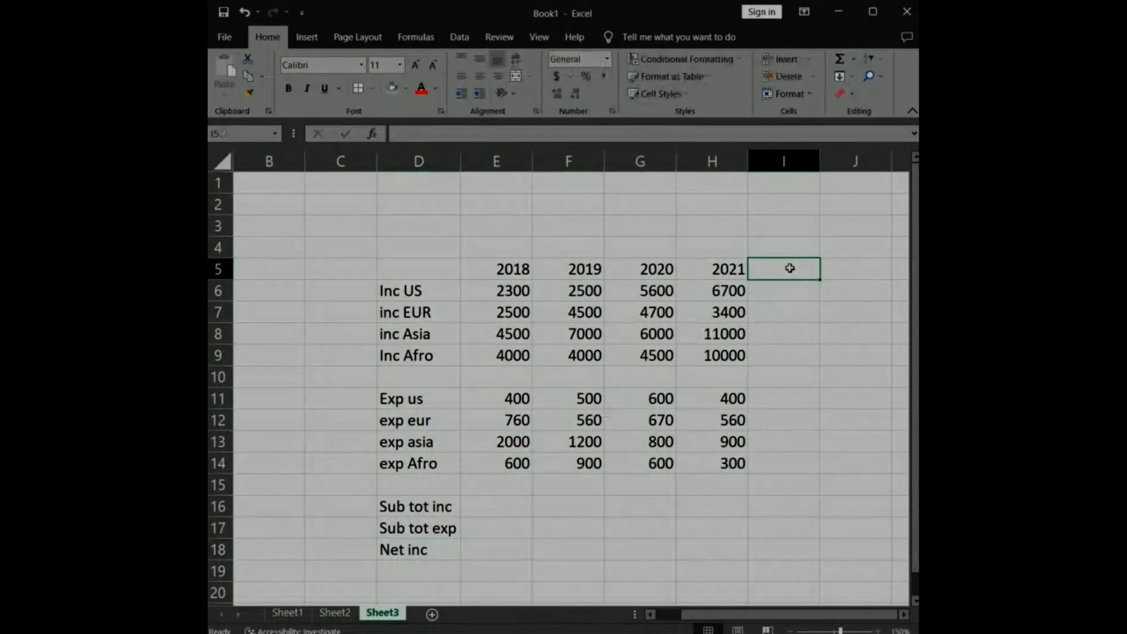
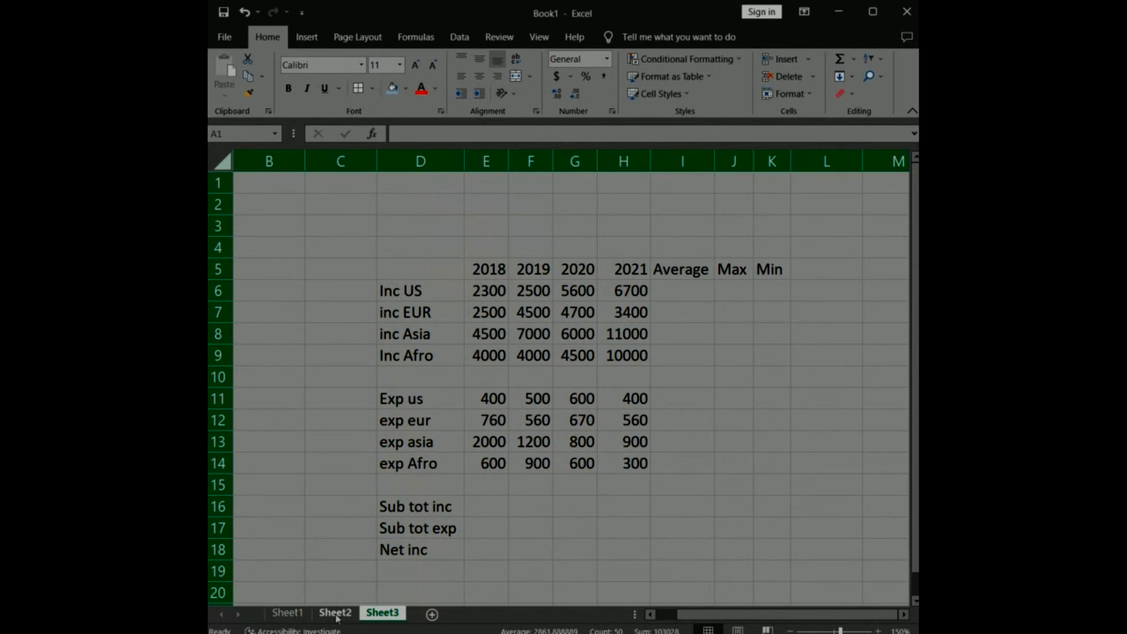
Enter the value 23.34 in cell G15 of Sheet1.
left_click(287, 612)
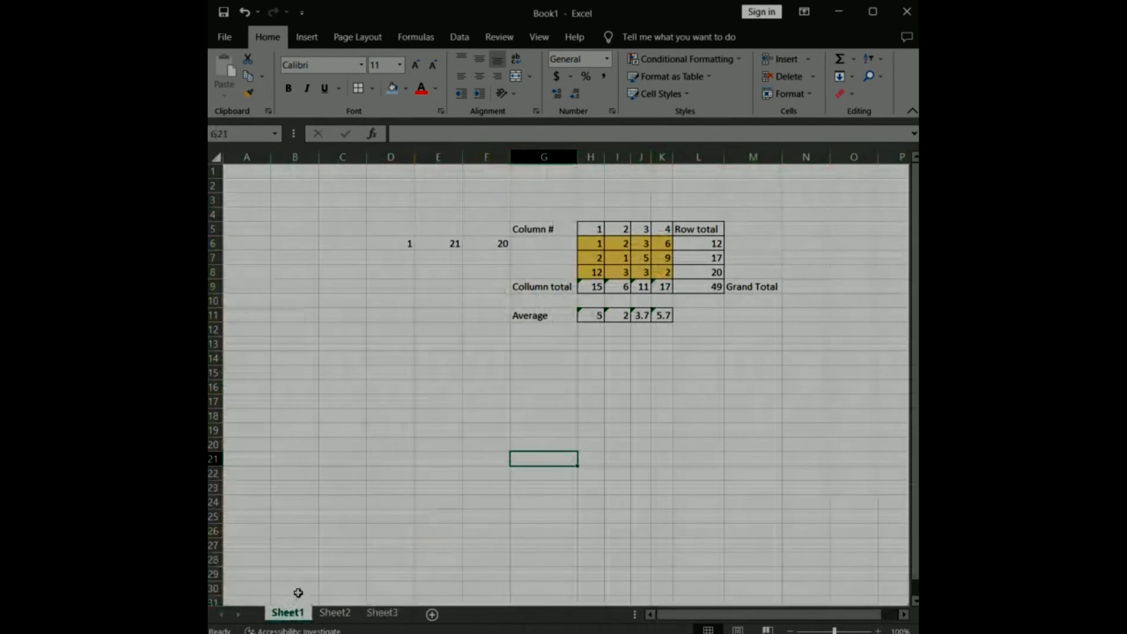
left_click(543, 376)
type("23")
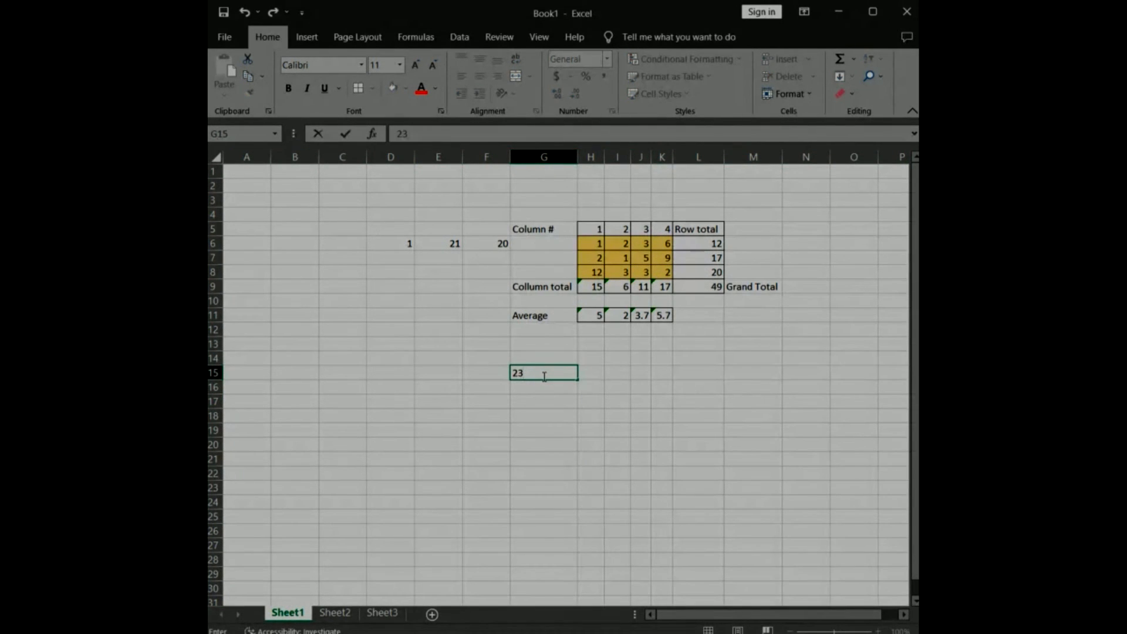
type(".34")
key("ctrl+Return")
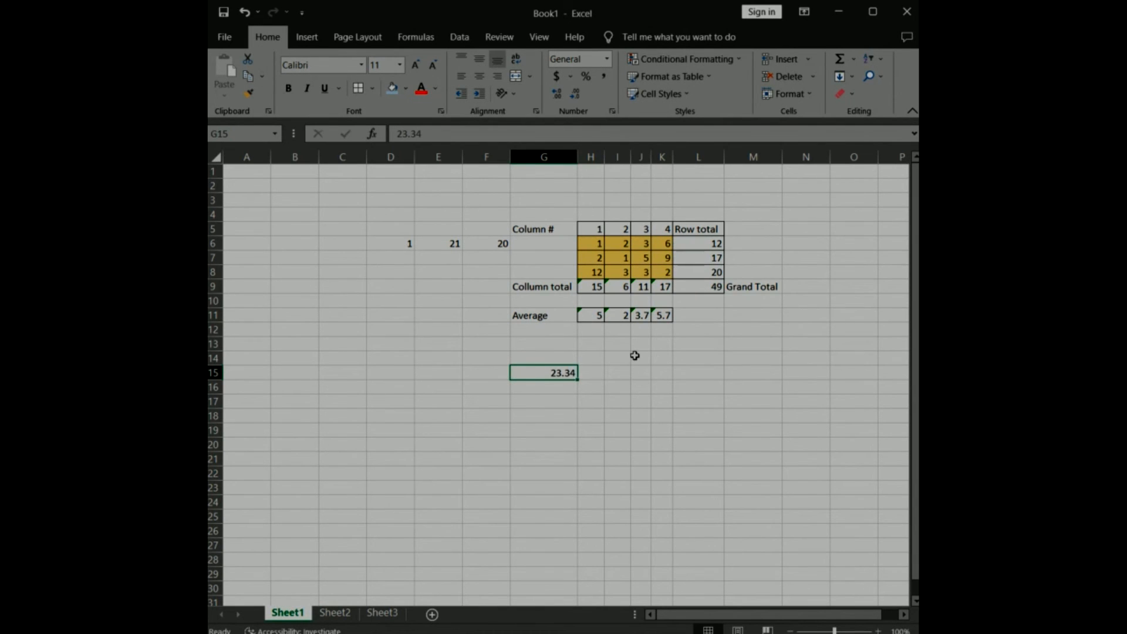
Format cell G15 as Currency with two decimal places and the $ symbol.
left_click(793, 95)
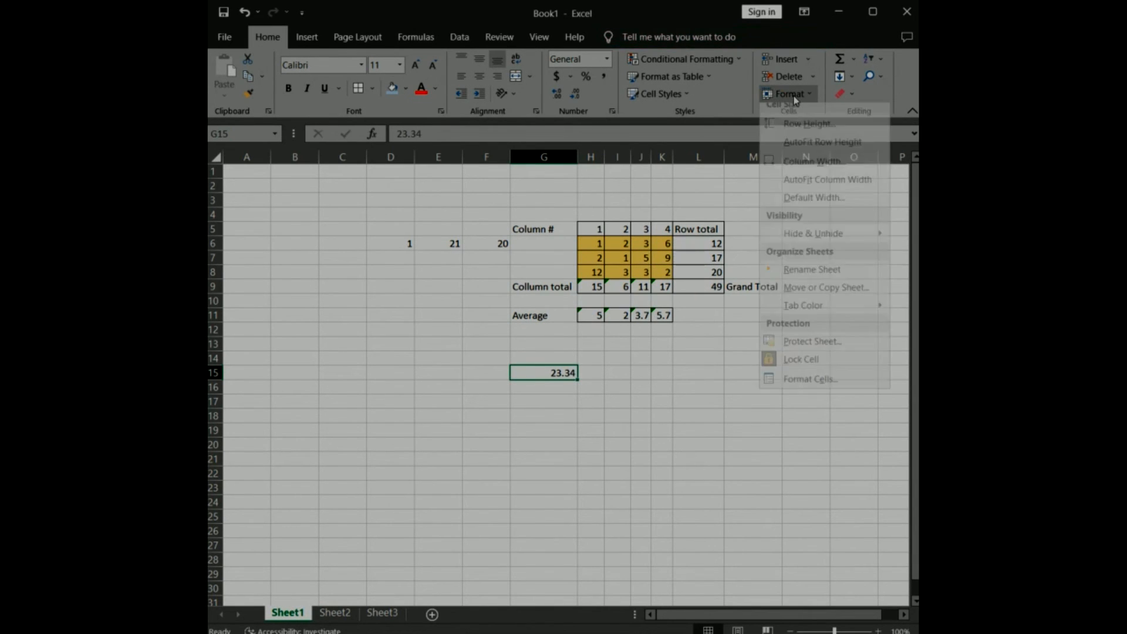
left_click(821, 389)
left_click(432, 326)
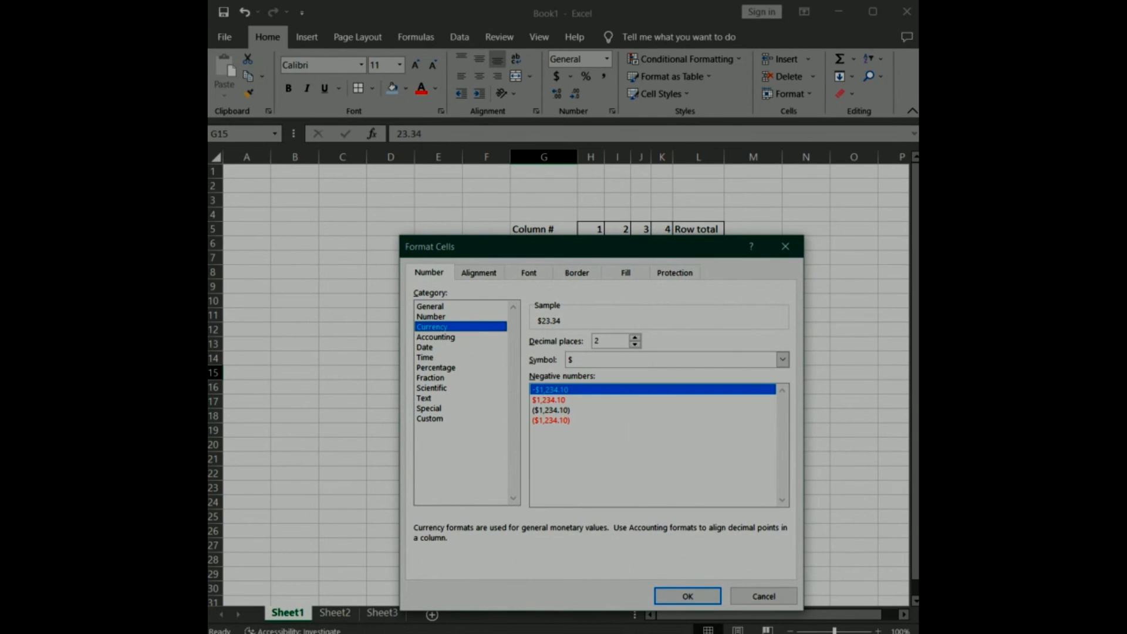
left_click(688, 595)
left_click(722, 490)
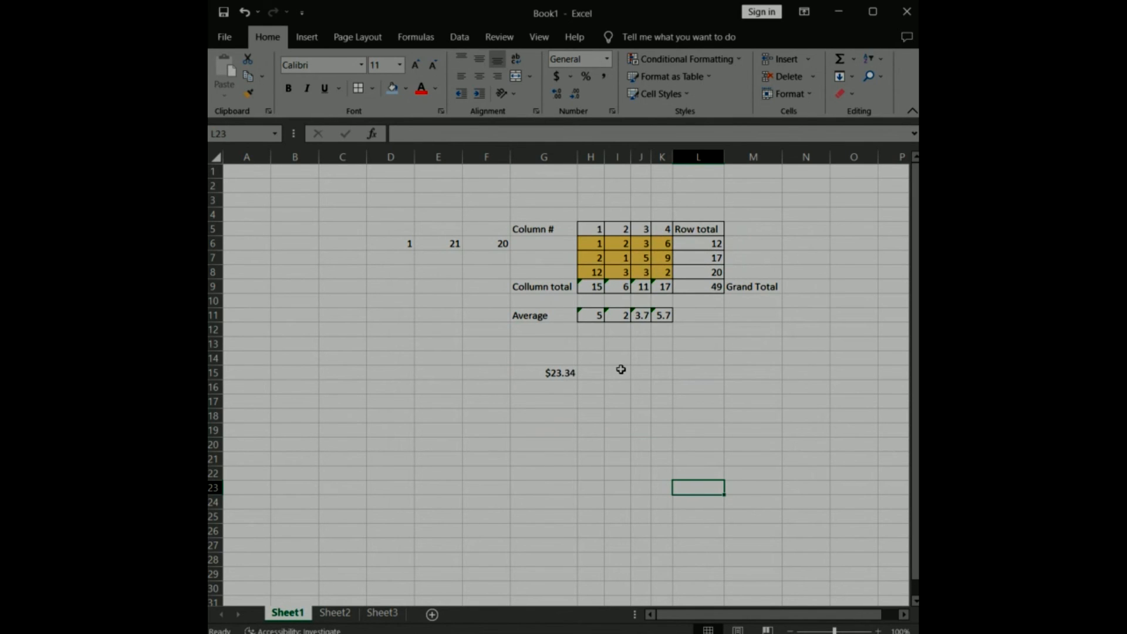
Return to the regional income and expense table on Sheet3 and bring all its columns into view.
left_click(382, 613)
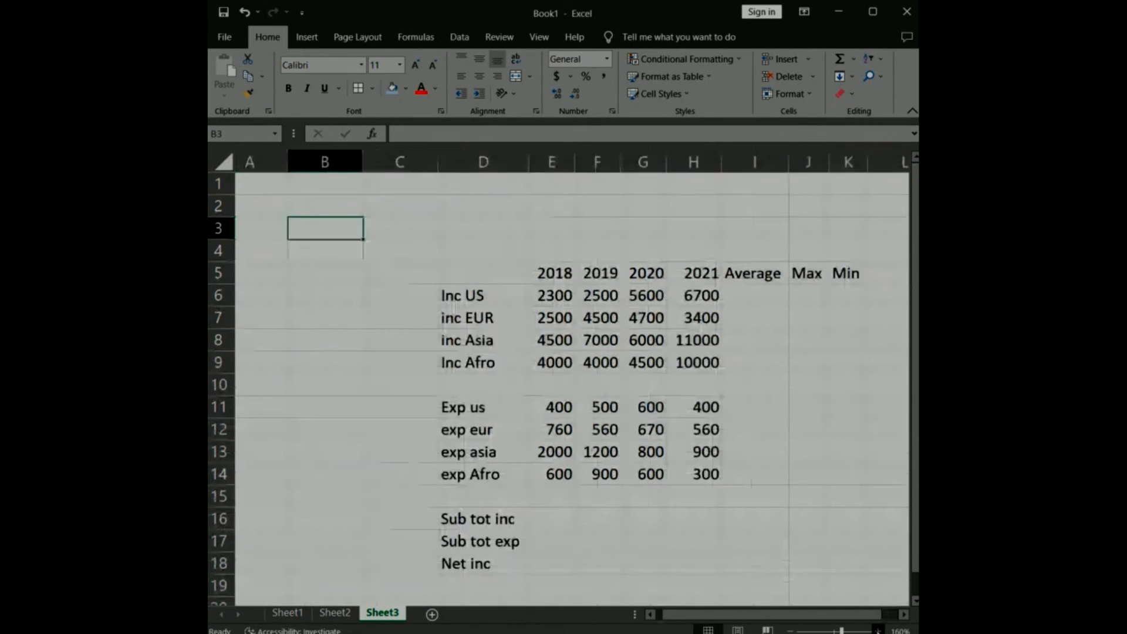
left_click_drag(817, 621, 847, 621)
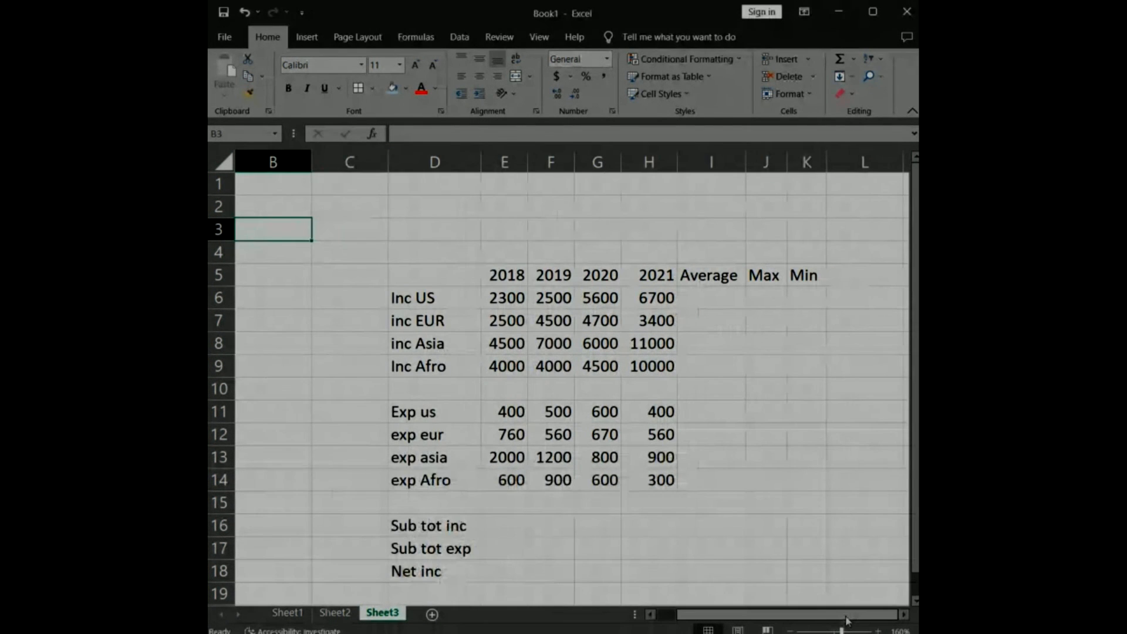